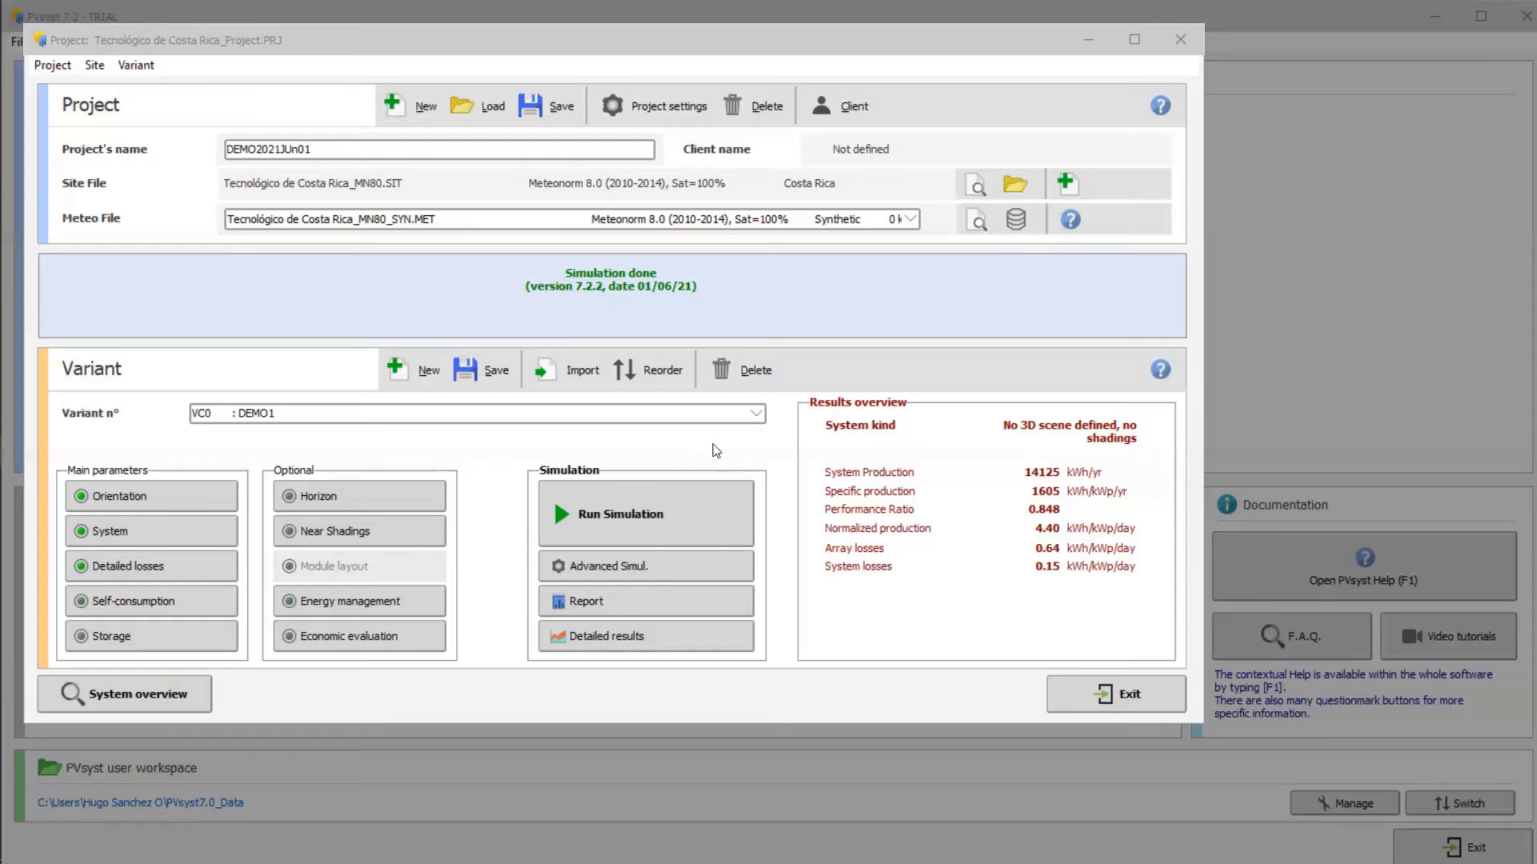
# - Import the variant VC0 : DEMO1 from Tecnológico de Costa Rica_Project as the base for a new system variant
pyautogui.click(568, 378)
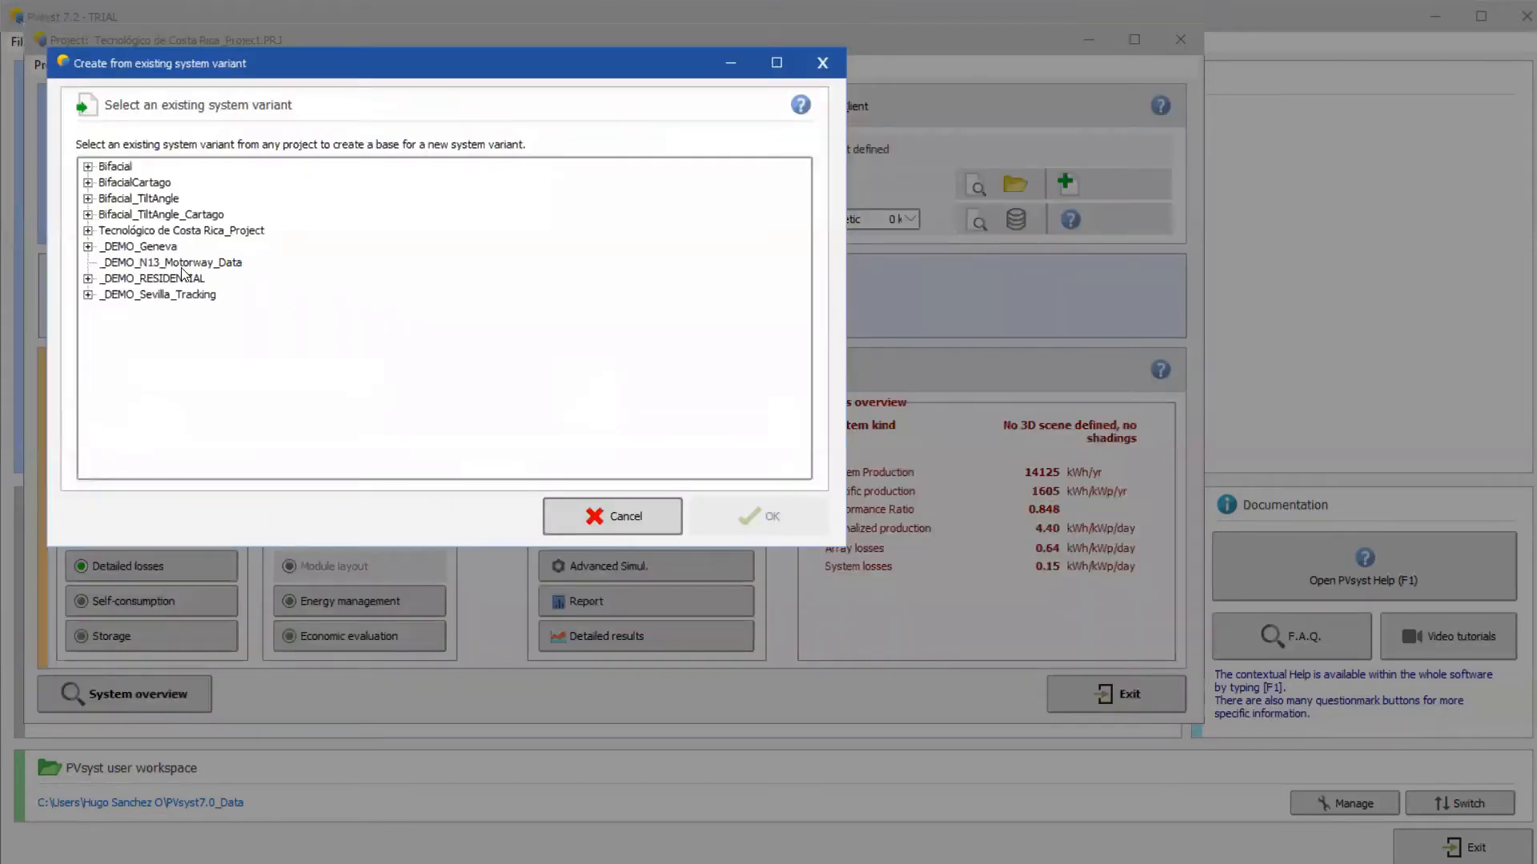
pyautogui.click(88, 231)
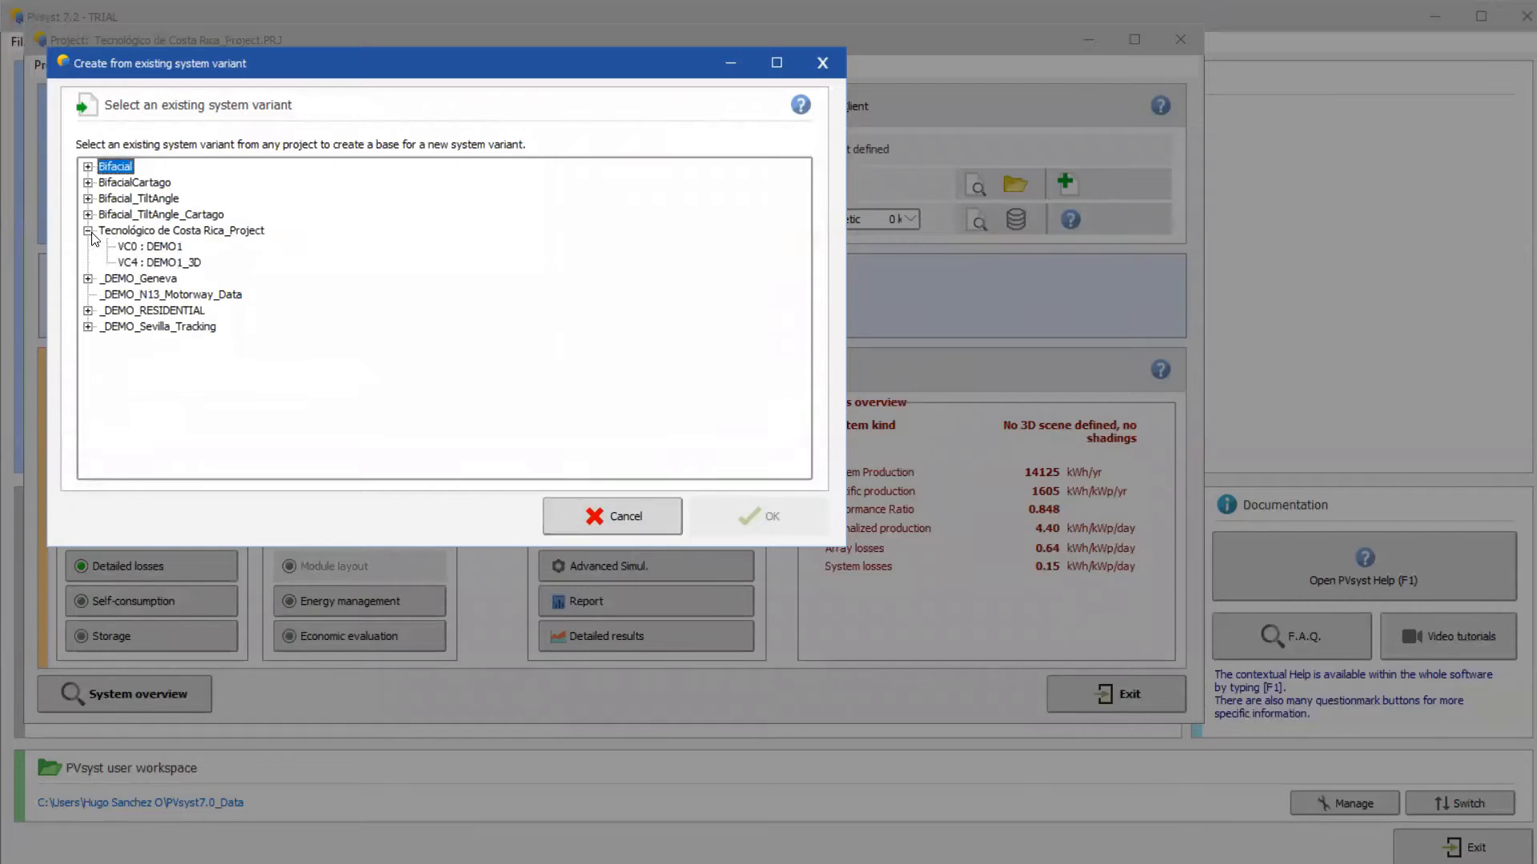
pyautogui.click(152, 247)
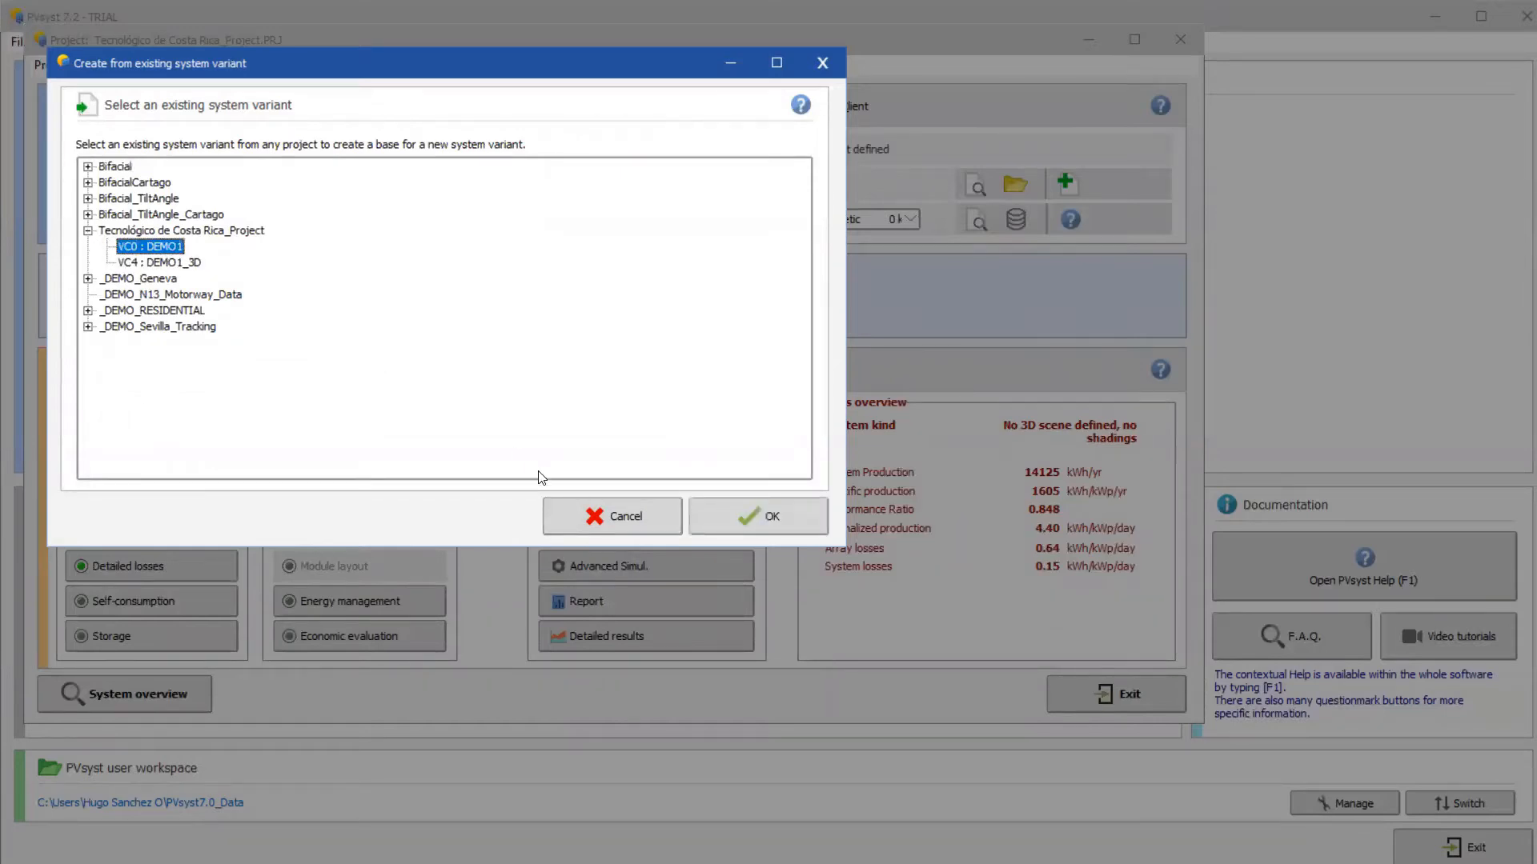
pyautogui.click(770, 520)
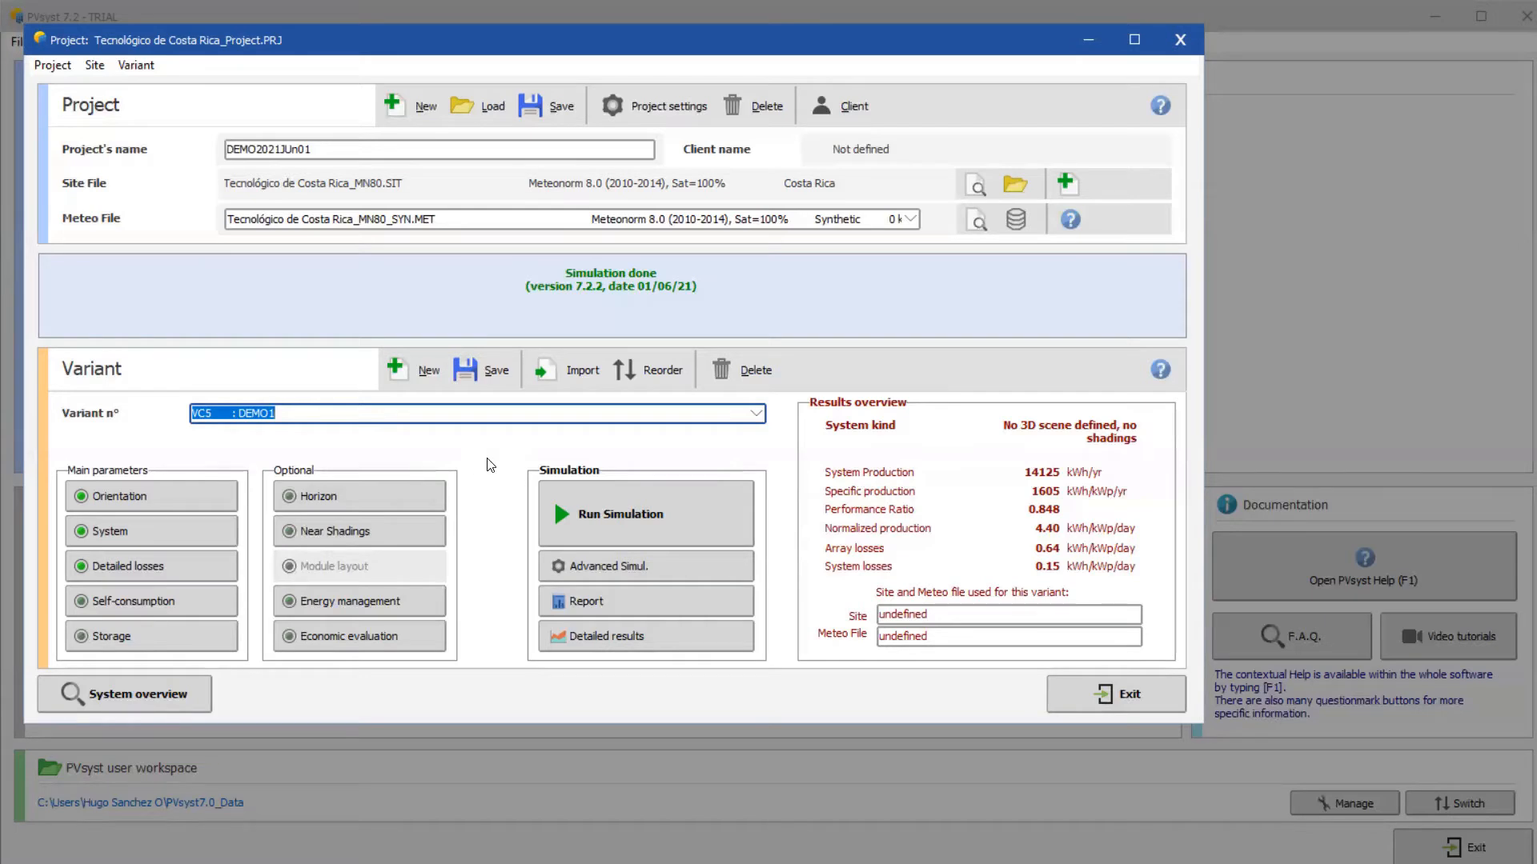
# - Rename the imported variant as Escena3D and try to save it
pyautogui.press('XF86AudioLowerVolume')
pyautogui.press('XF86AudioLowerVolume')
pyautogui.click(344, 415)
pyautogui.doubleClick(242, 414)
pyautogui.write('Es')
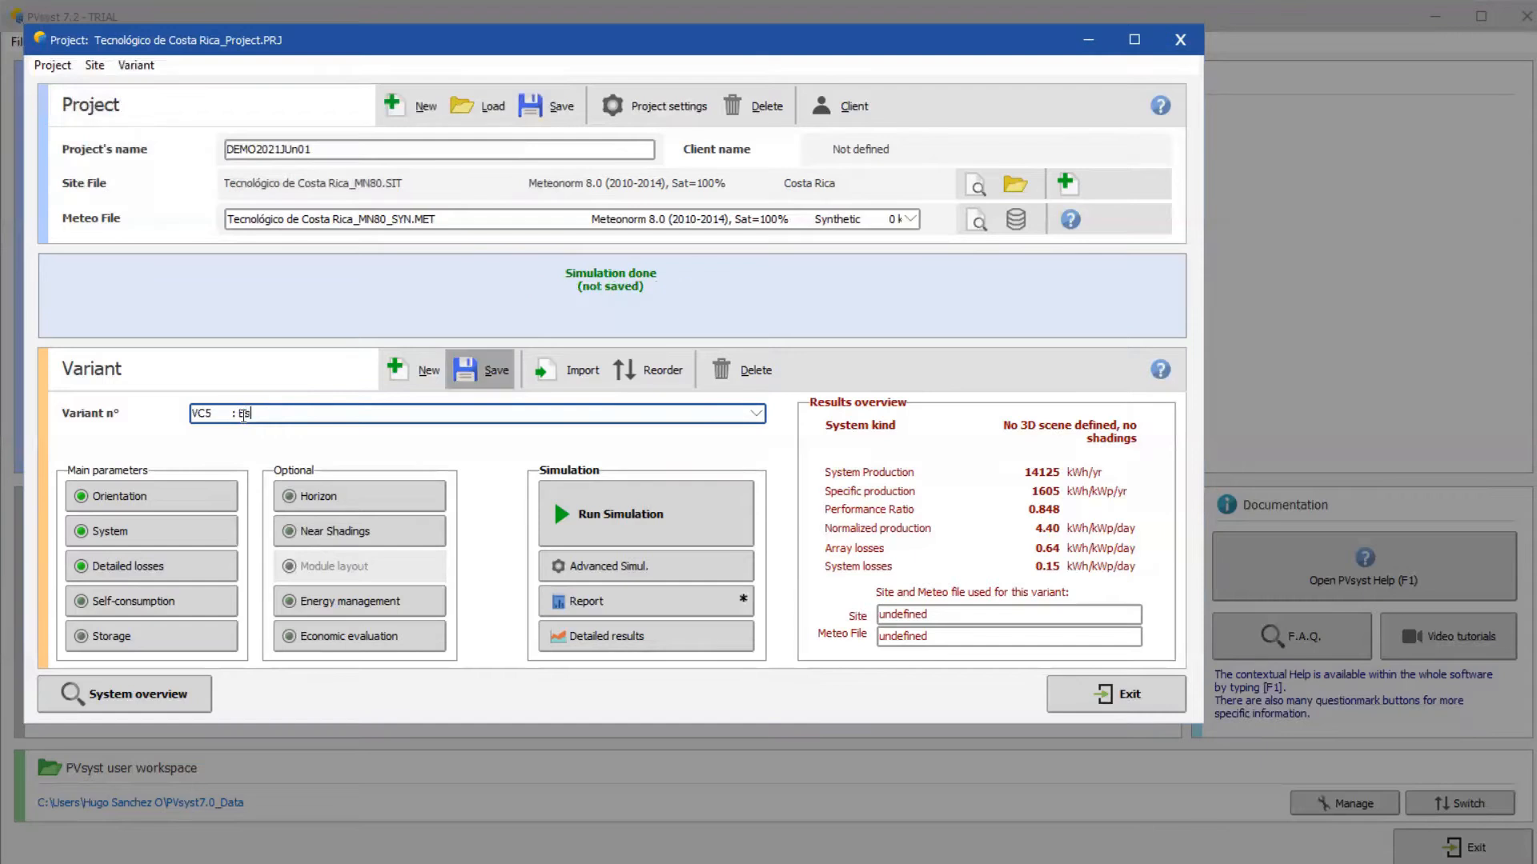
pyautogui.write('cena3D')
pyautogui.click(479, 370)
pyautogui.click(456, 516)
pyautogui.click(932, 521)
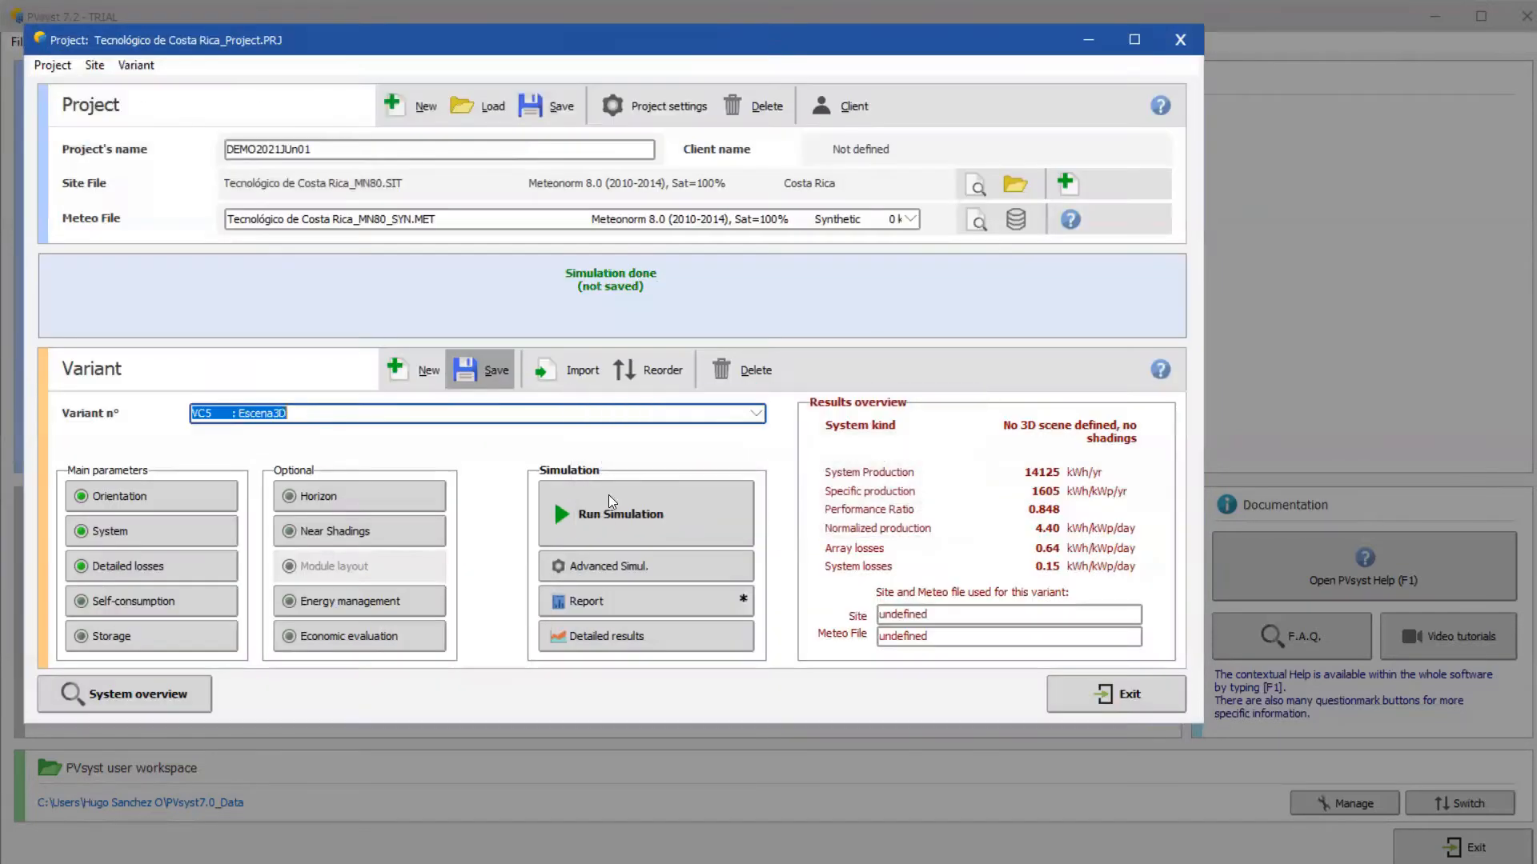
# - Open the 3D scene construction for the variant's near shadings and maximize it
pyautogui.click(407, 533)
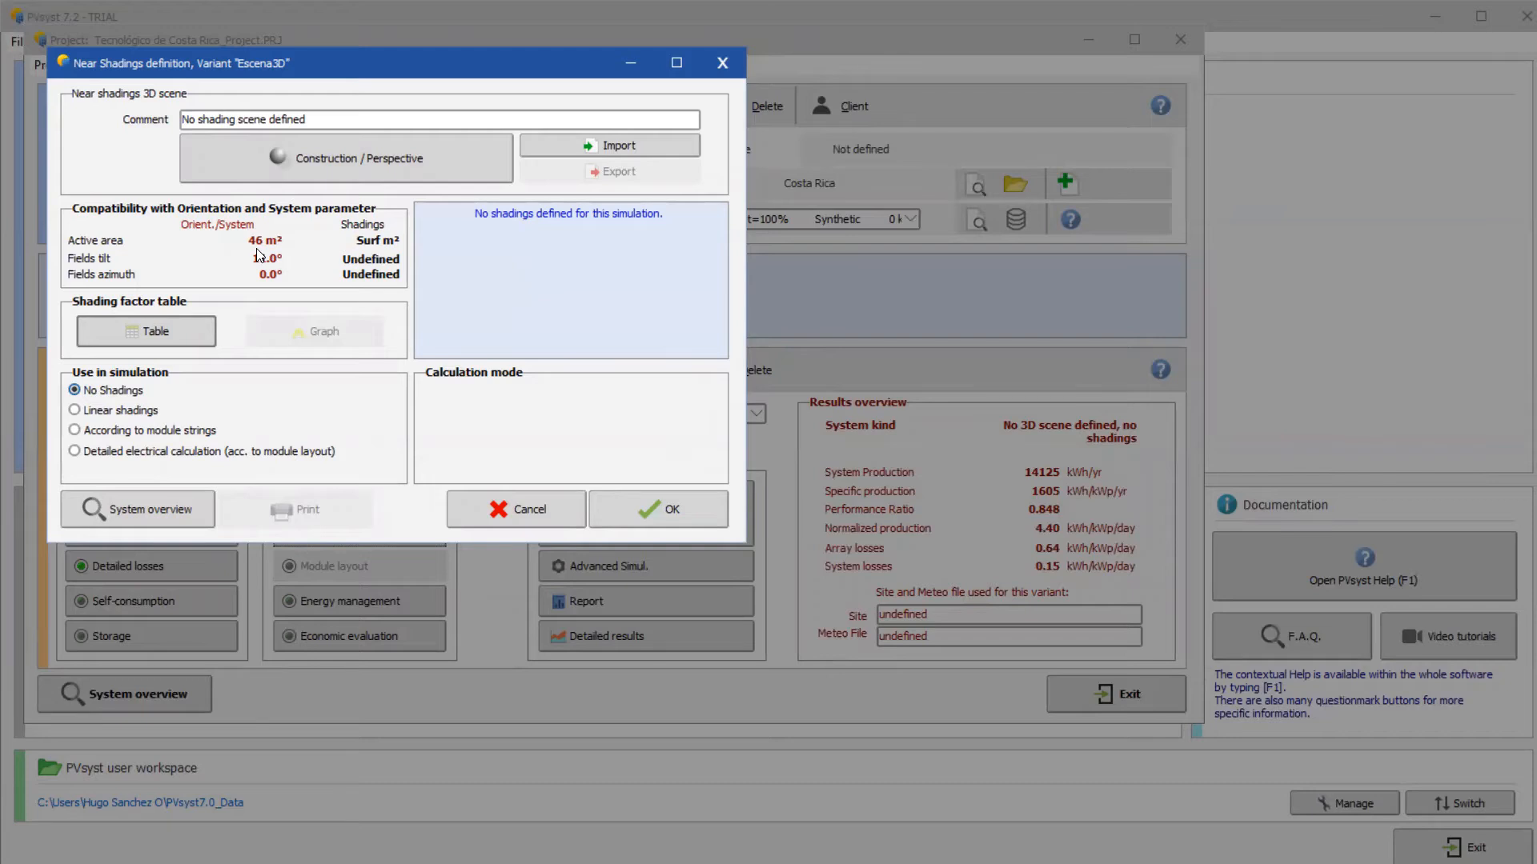
pyautogui.click(352, 168)
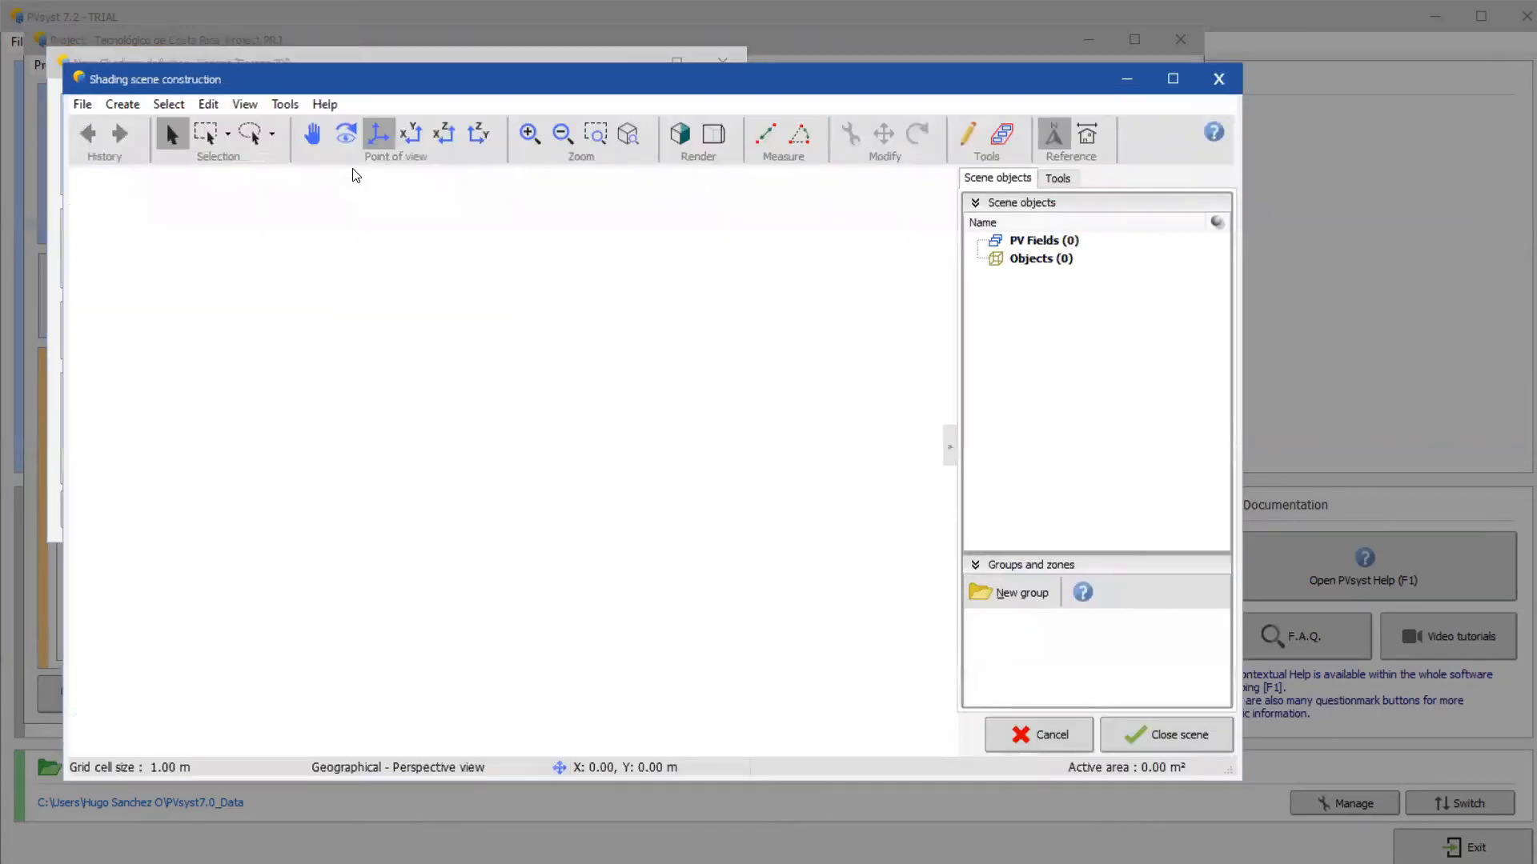
pyautogui.click(1172, 78)
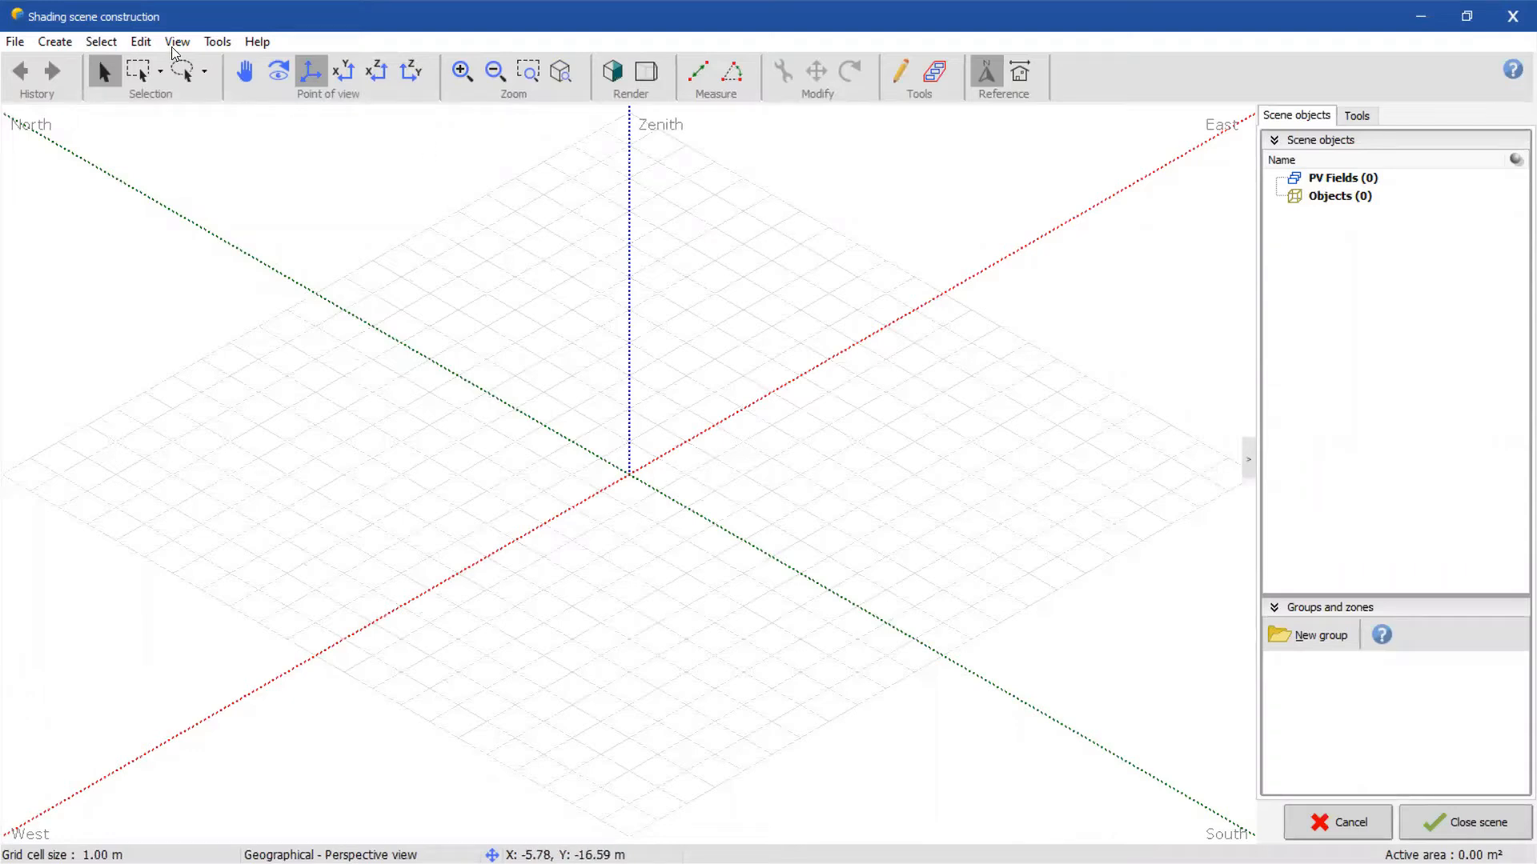
pyautogui.click(16, 44)
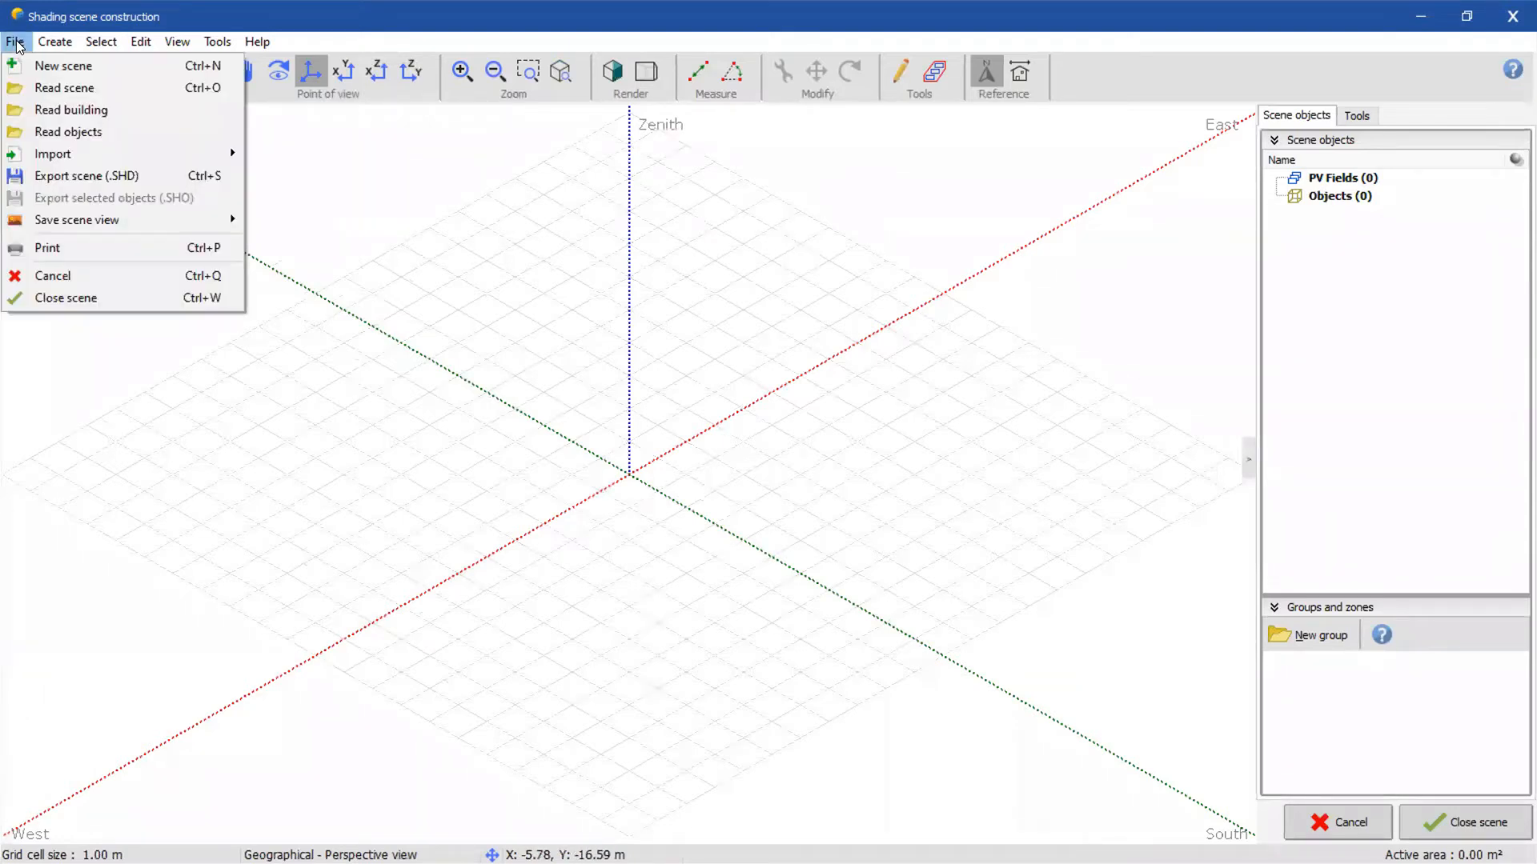
pyautogui.moveTo(45, 45)
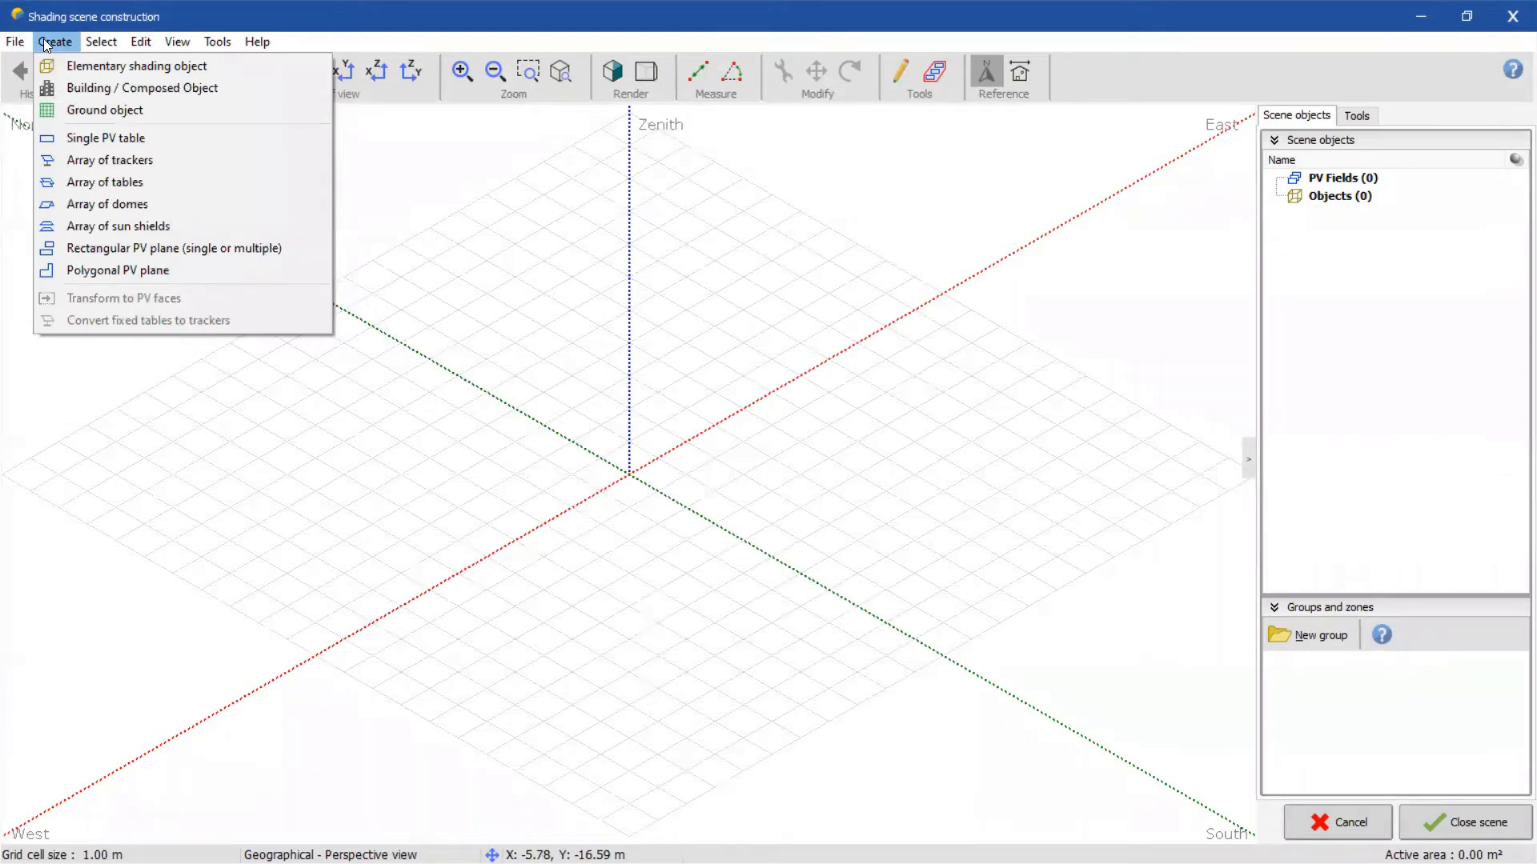
pyautogui.moveTo(96, 42)
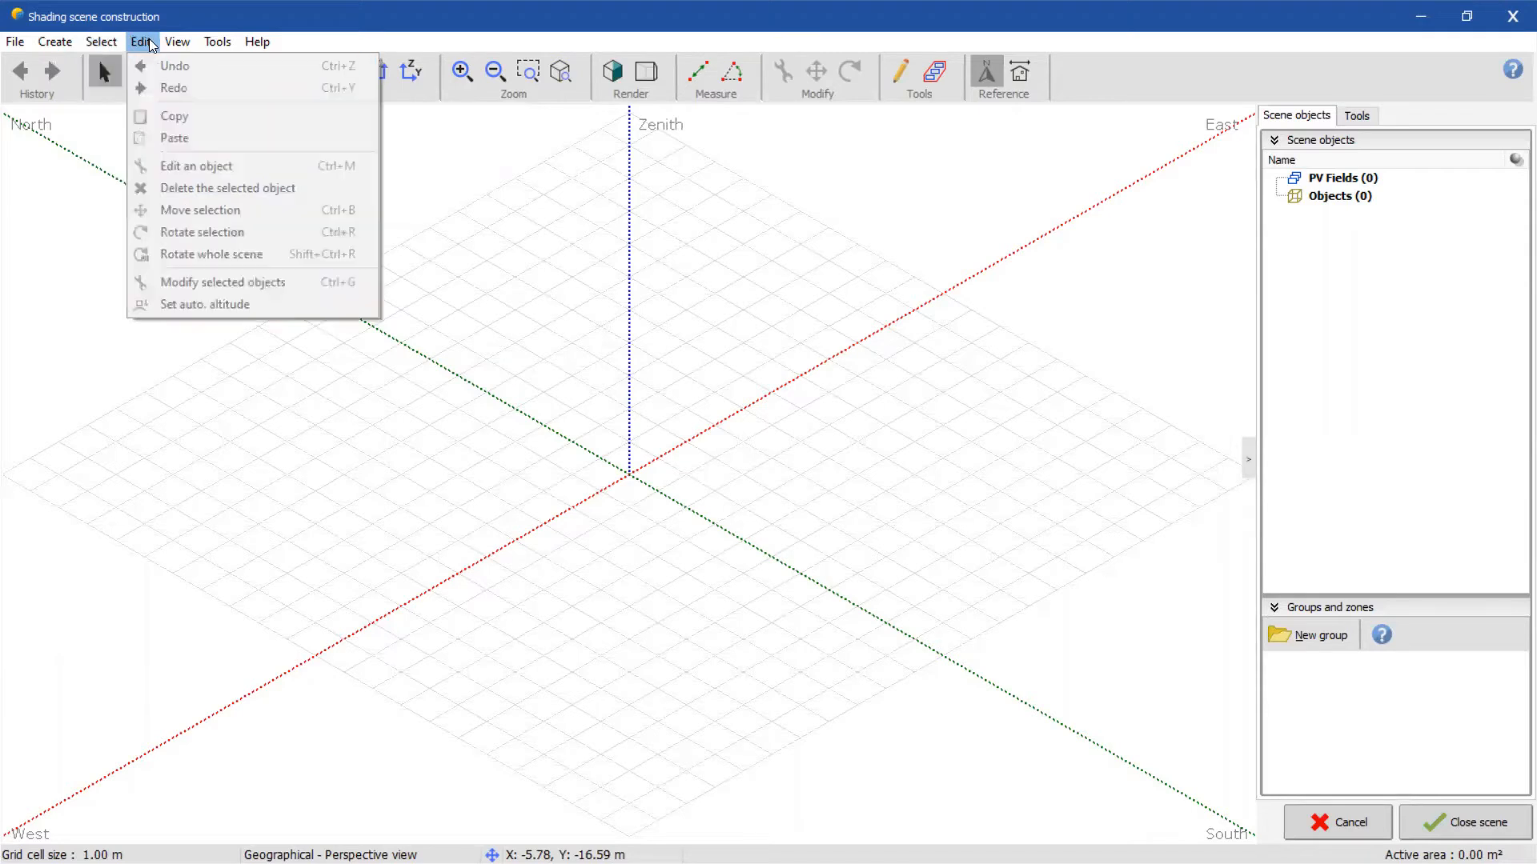
pyautogui.moveTo(212, 46)
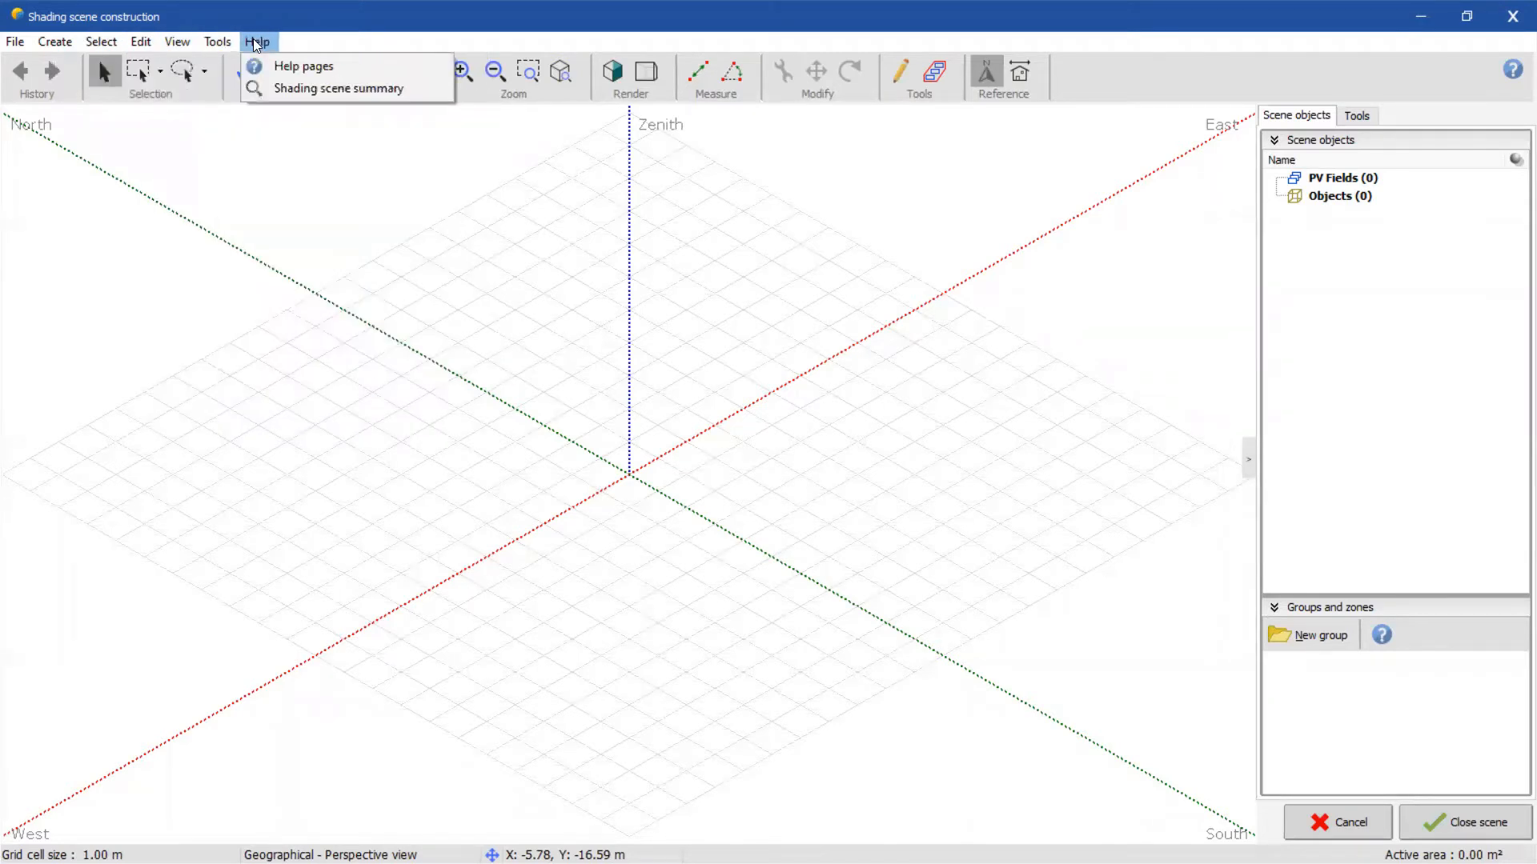
pyautogui.click(321, 41)
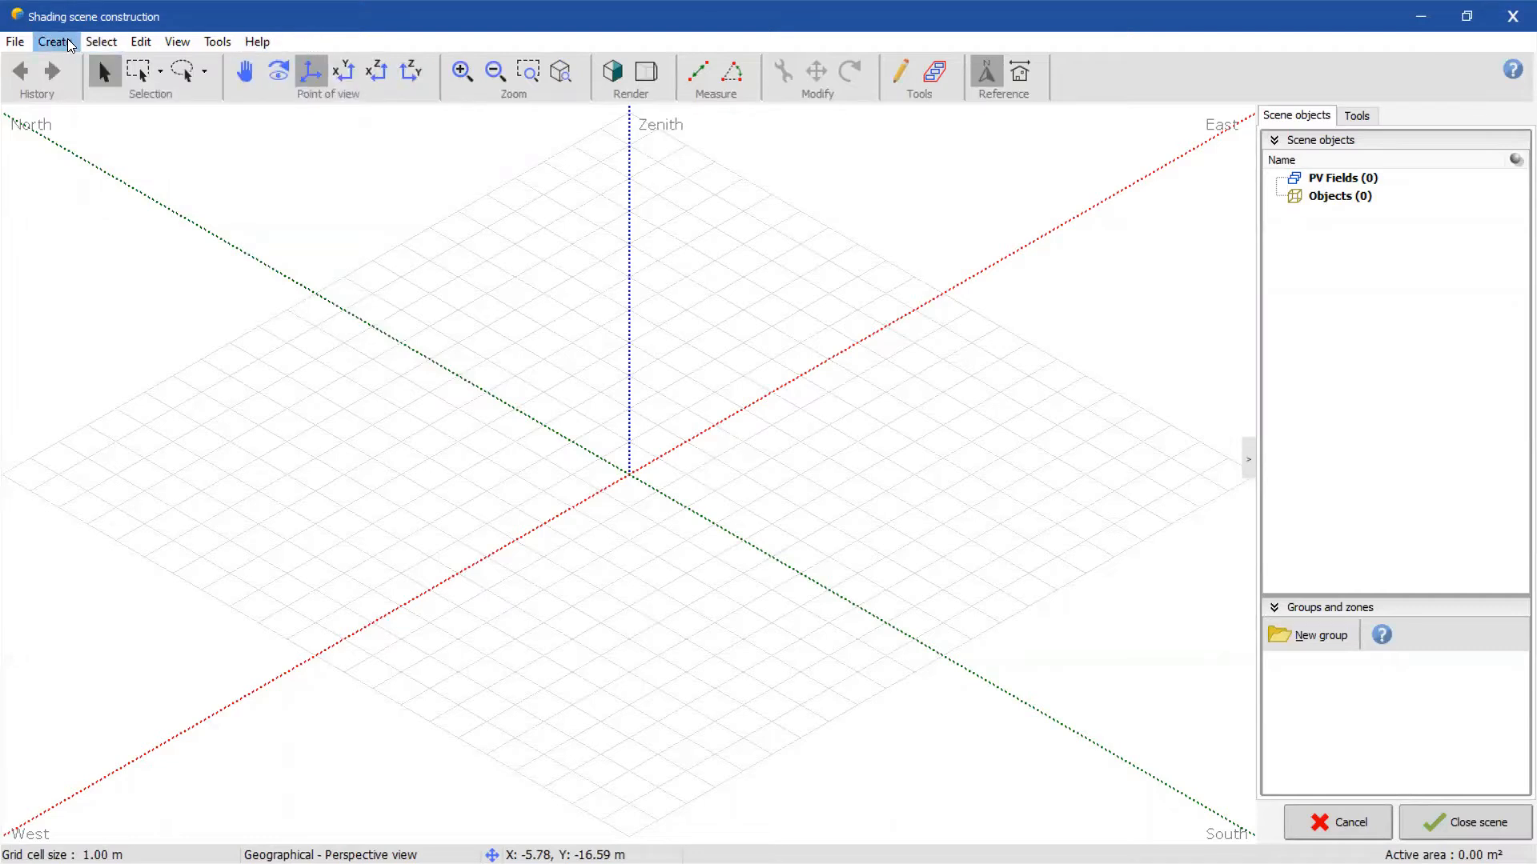
# - Create a building/composed object and add an elementary shading object to it with the House + 2-sided roof shape
pyautogui.click(69, 46)
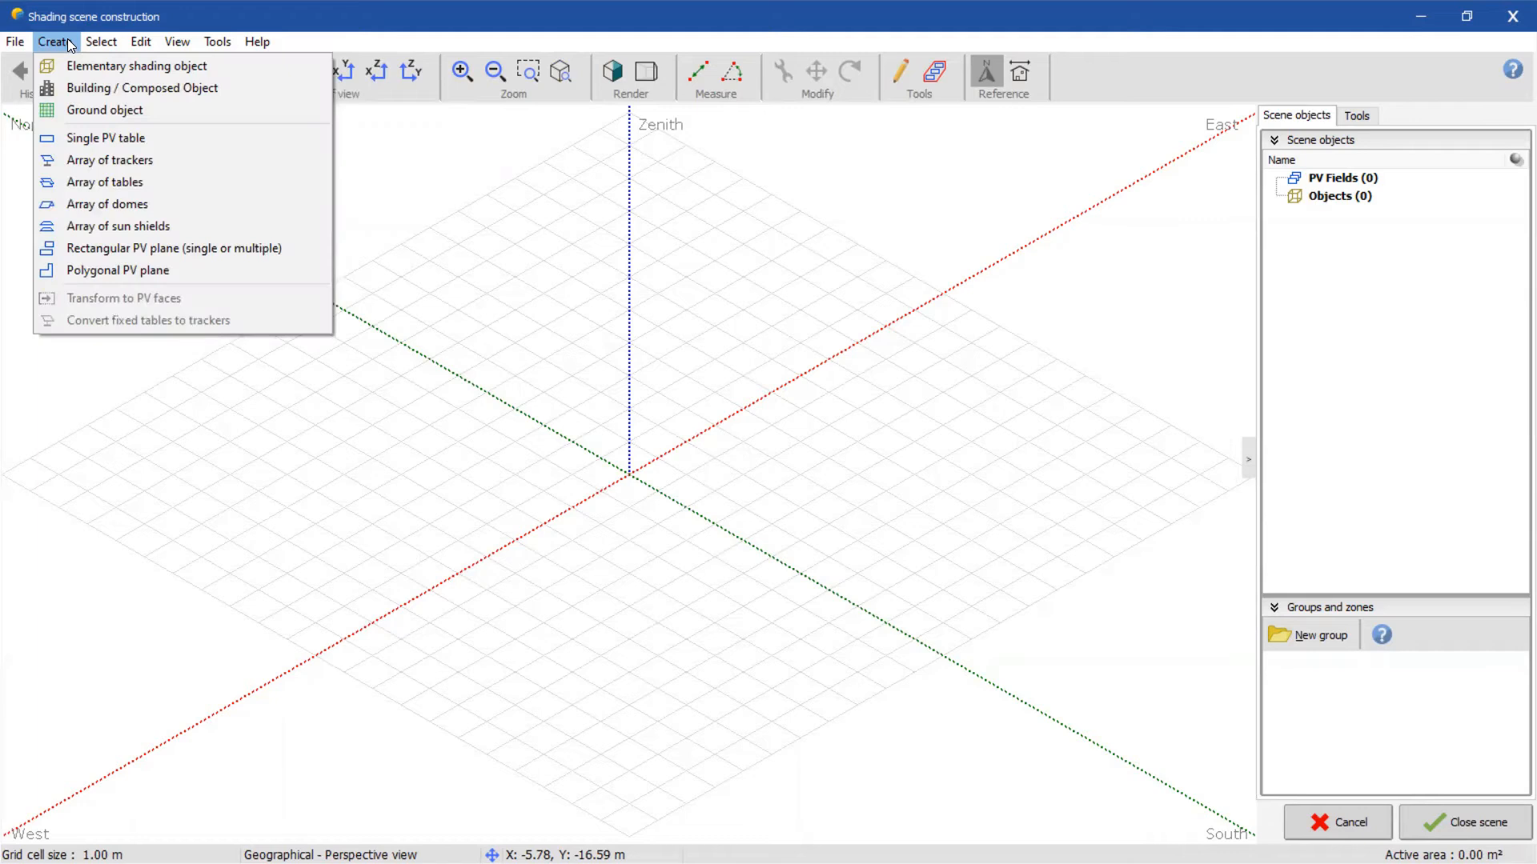
pyautogui.click(81, 87)
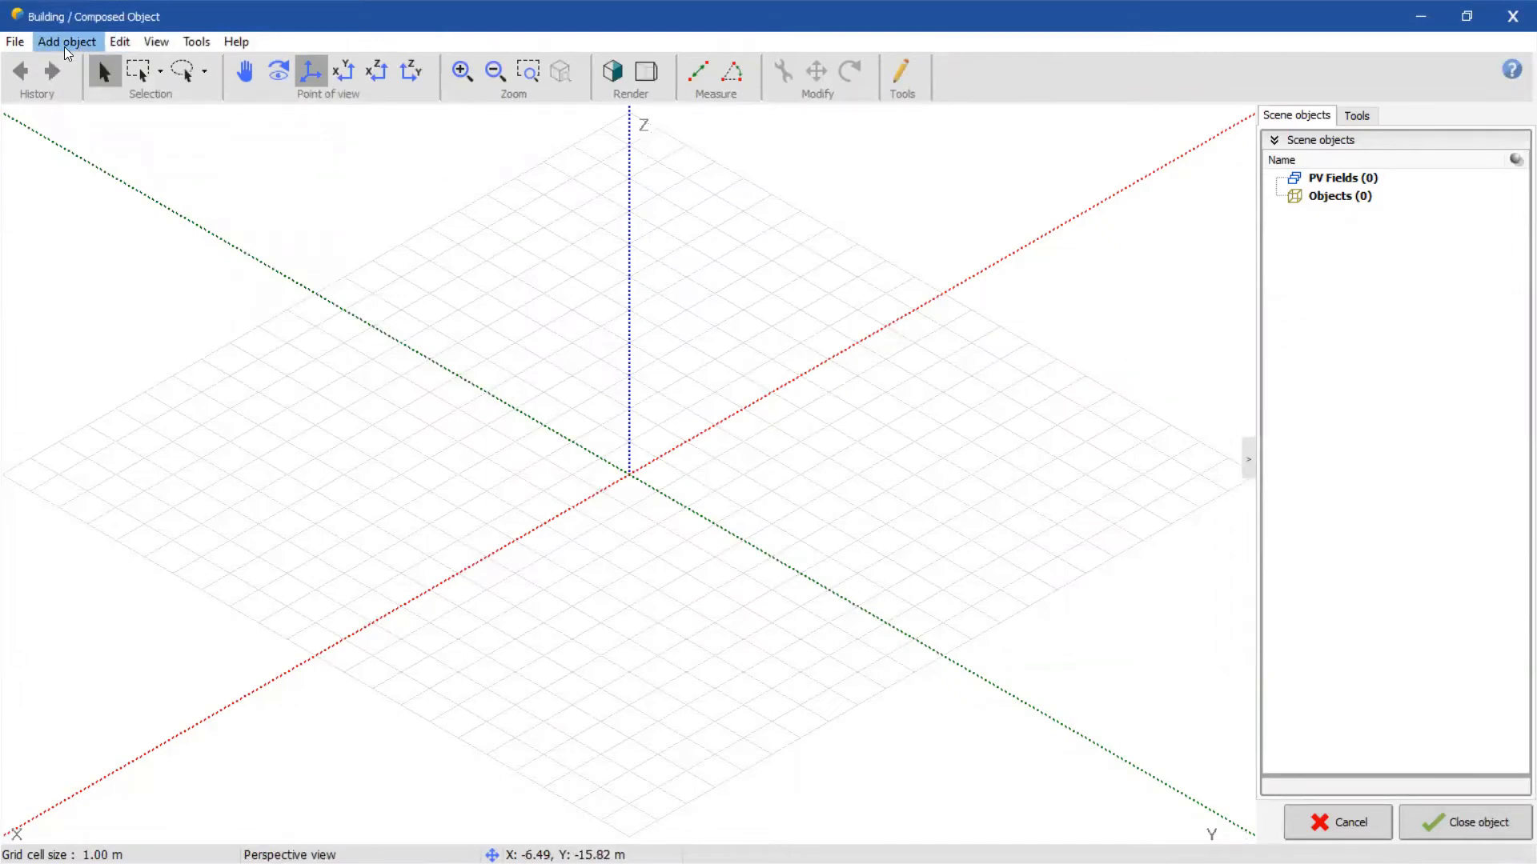
pyautogui.click(64, 47)
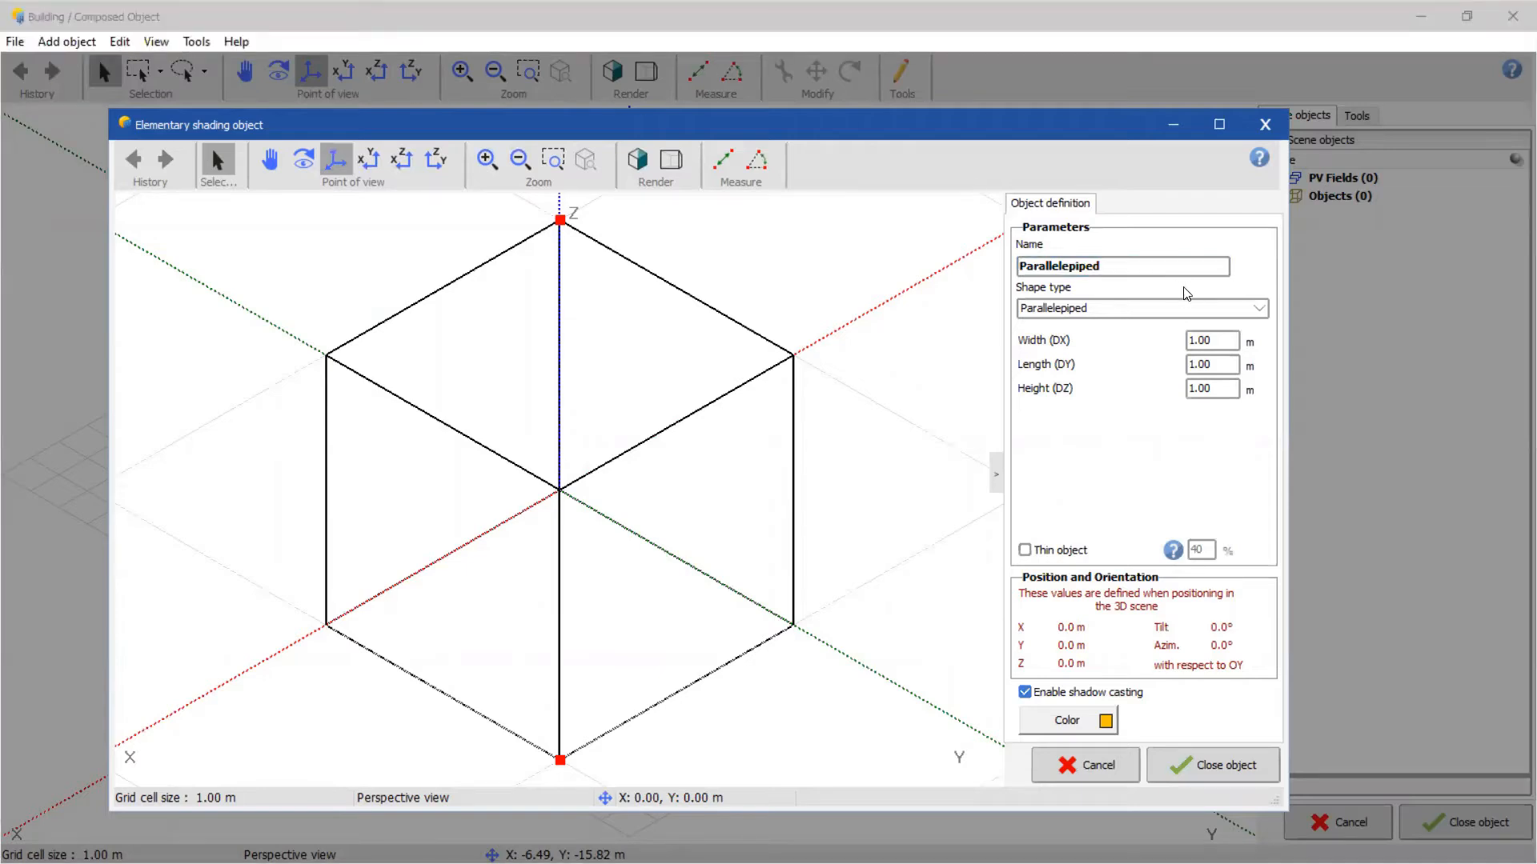
pyautogui.click(1187, 309)
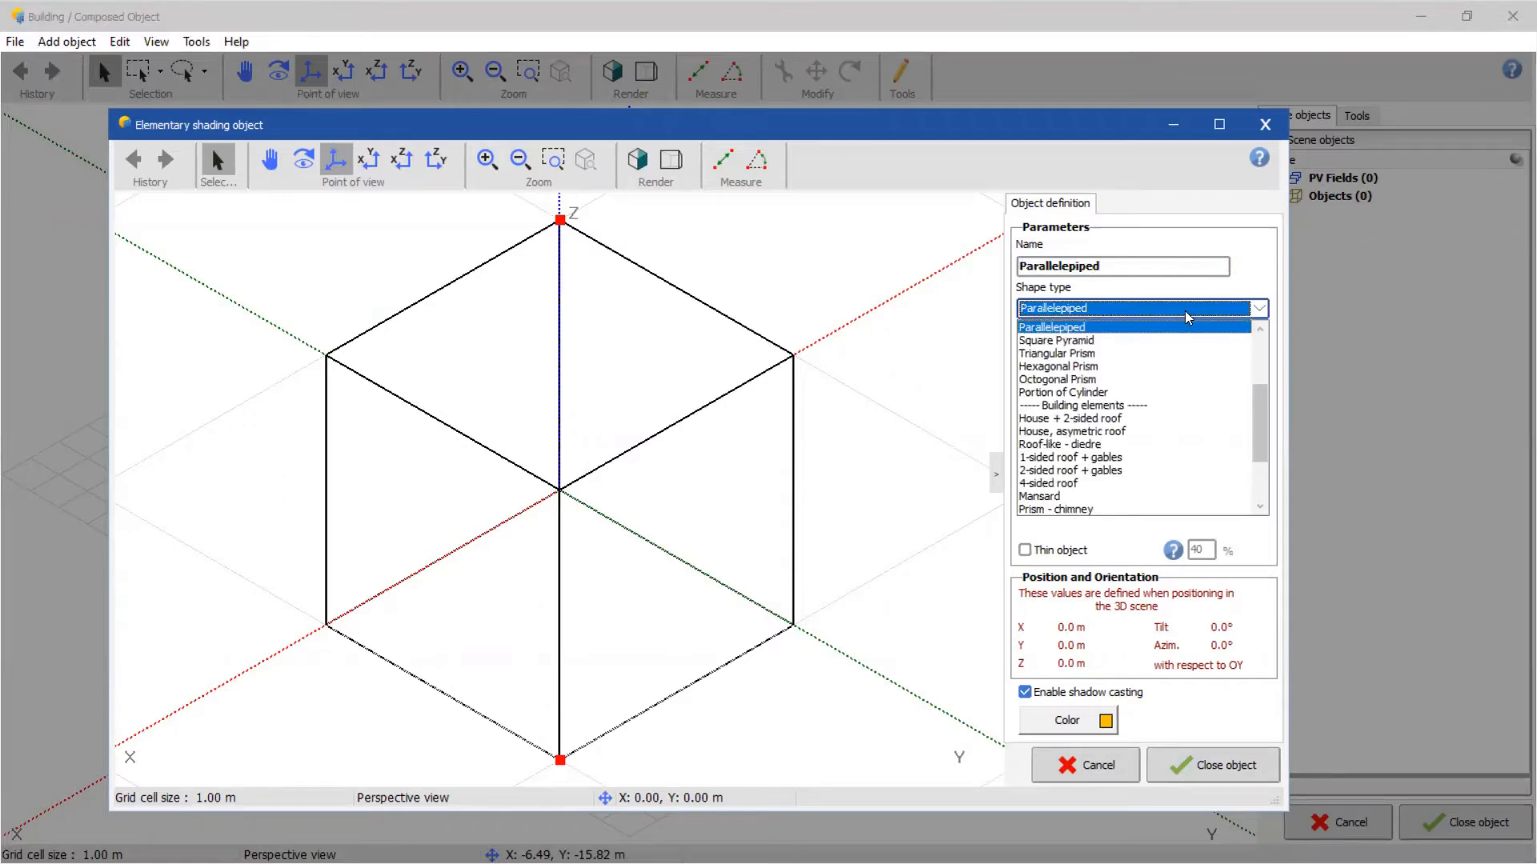
pyautogui.click(1166, 419)
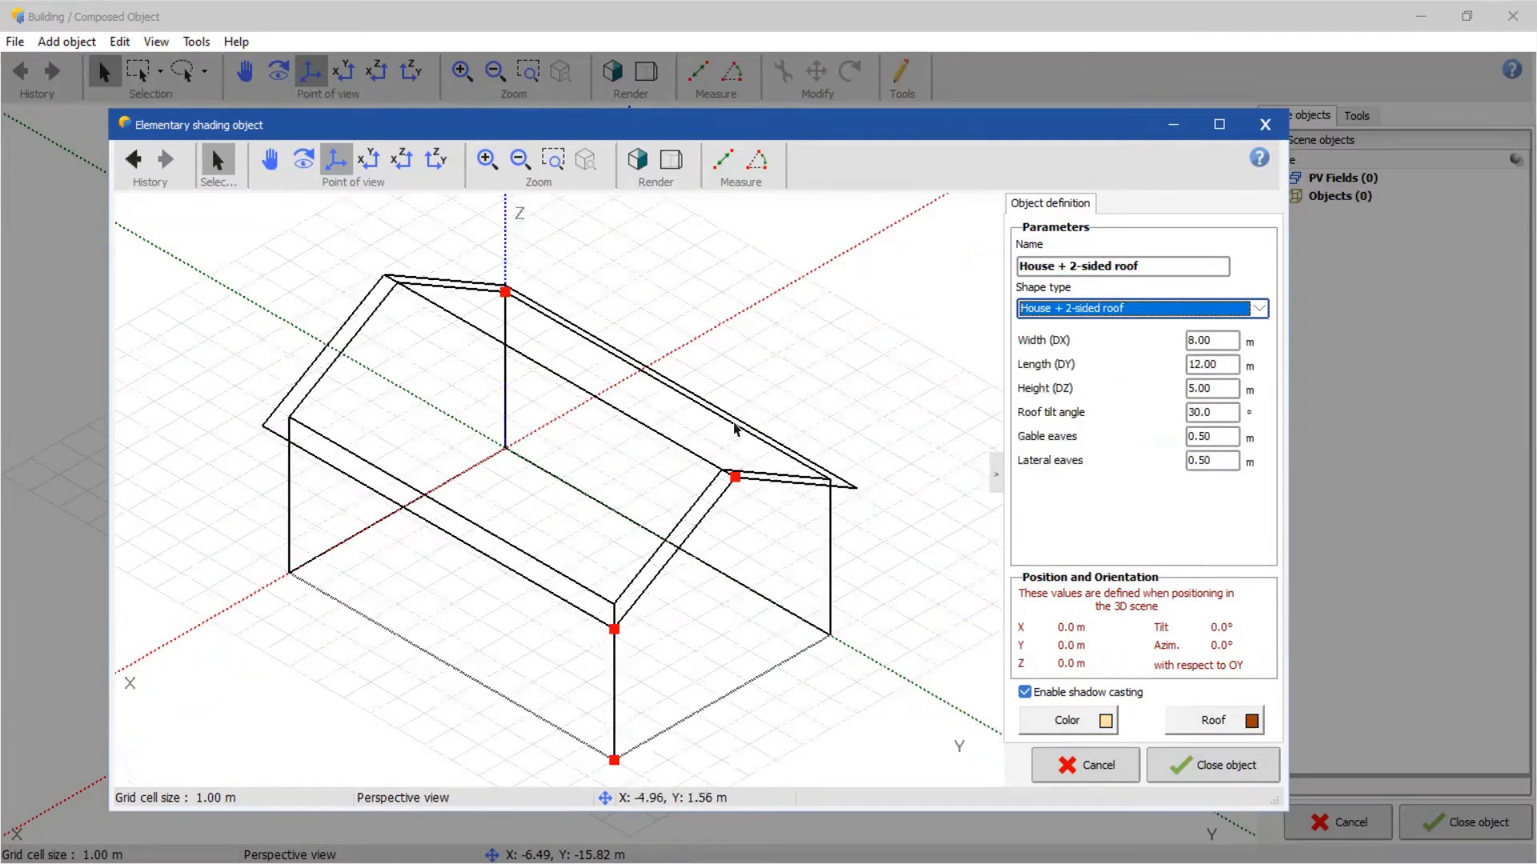
# - Switch the house preview from wireframe to solid rendering
pyautogui.scroll(1, 708, 472)
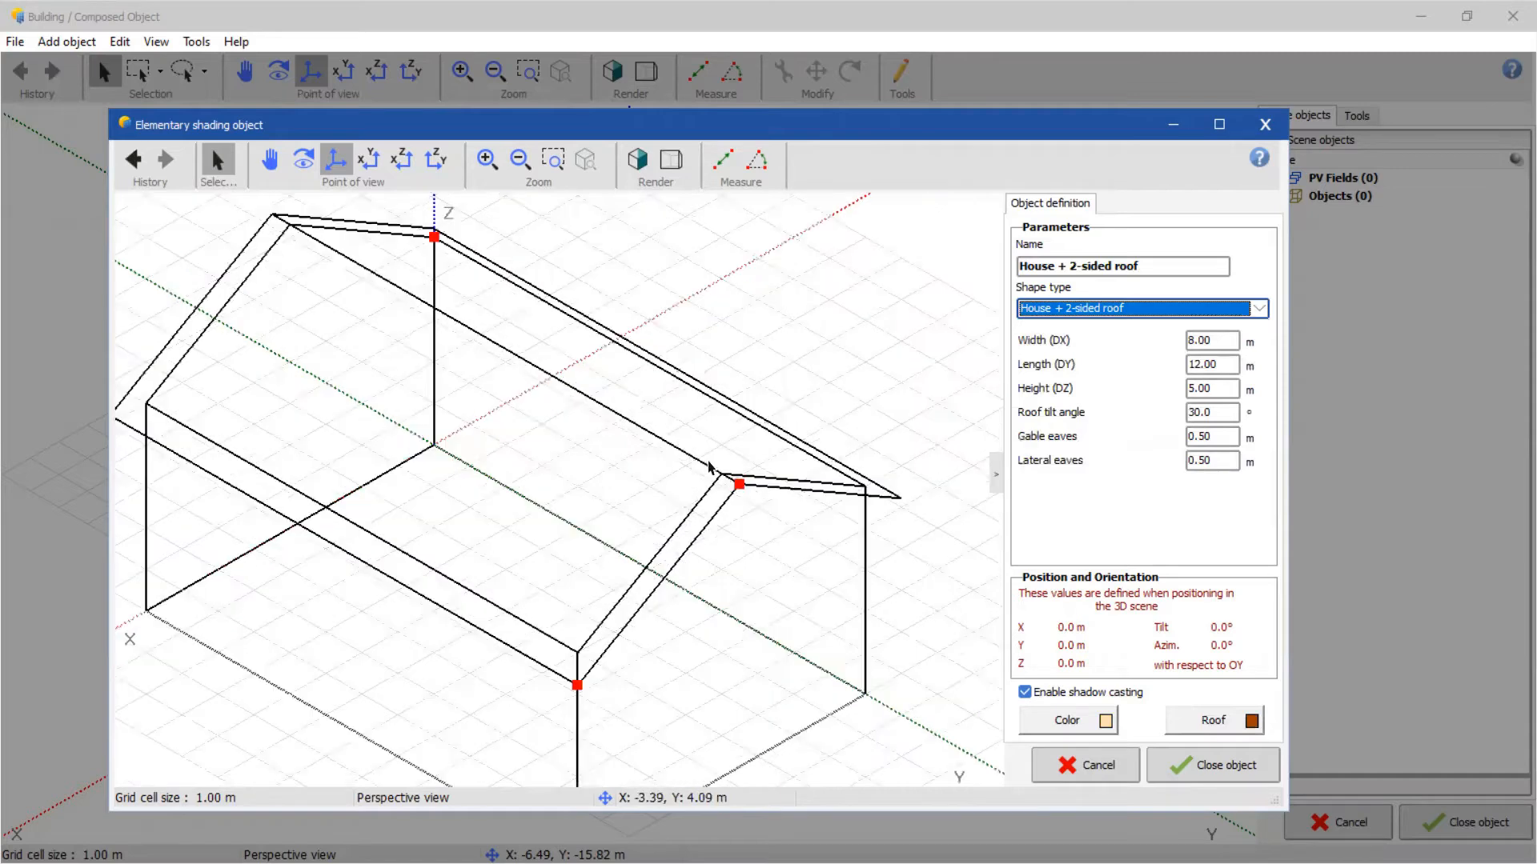
pyautogui.scroll(-3, 709, 468)
pyautogui.scroll(3, 709, 468)
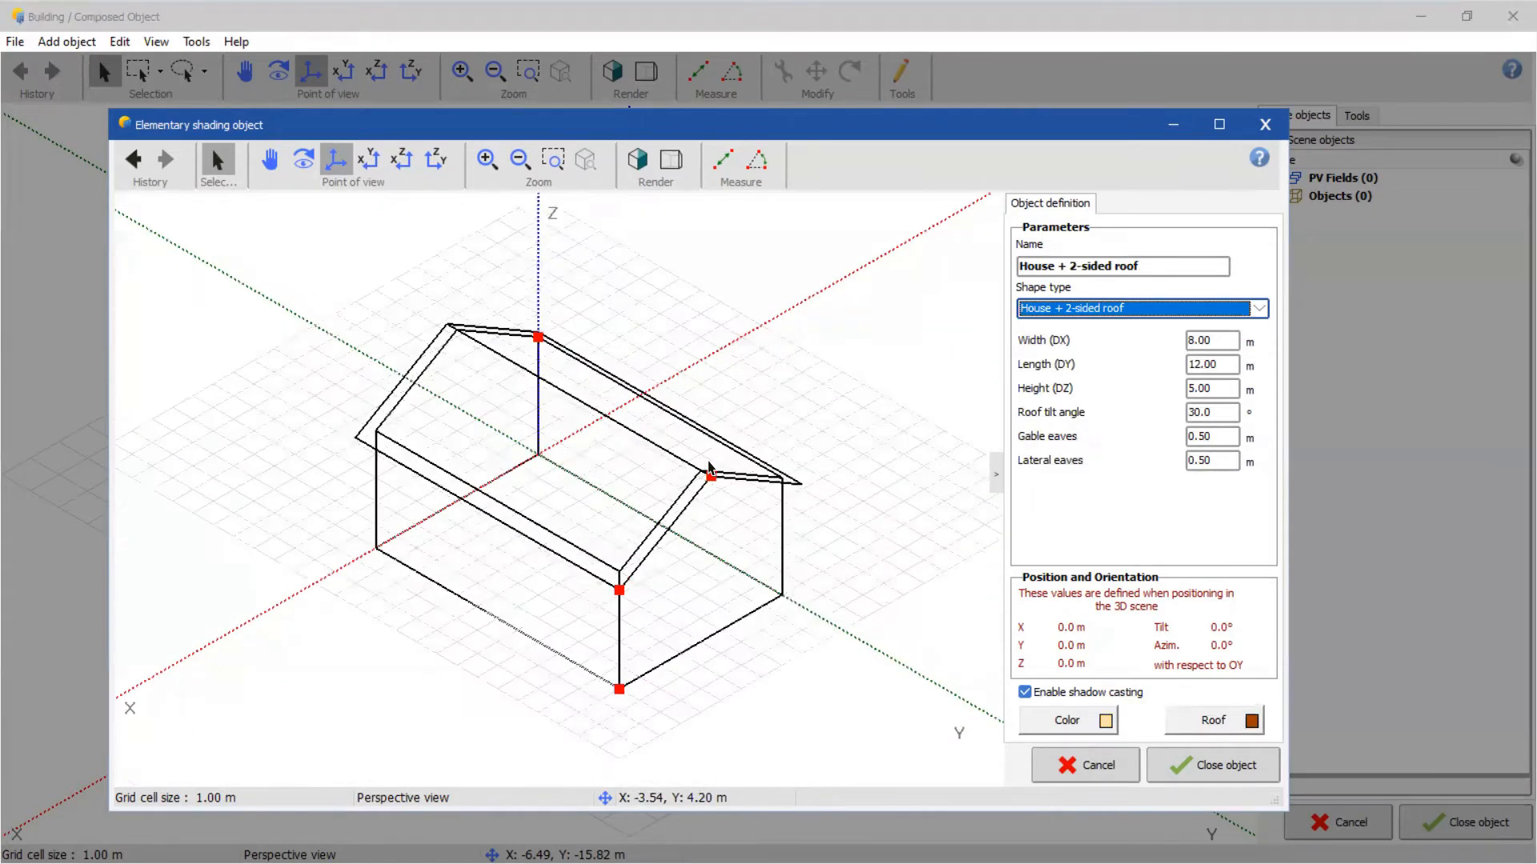
pyautogui.click(637, 159)
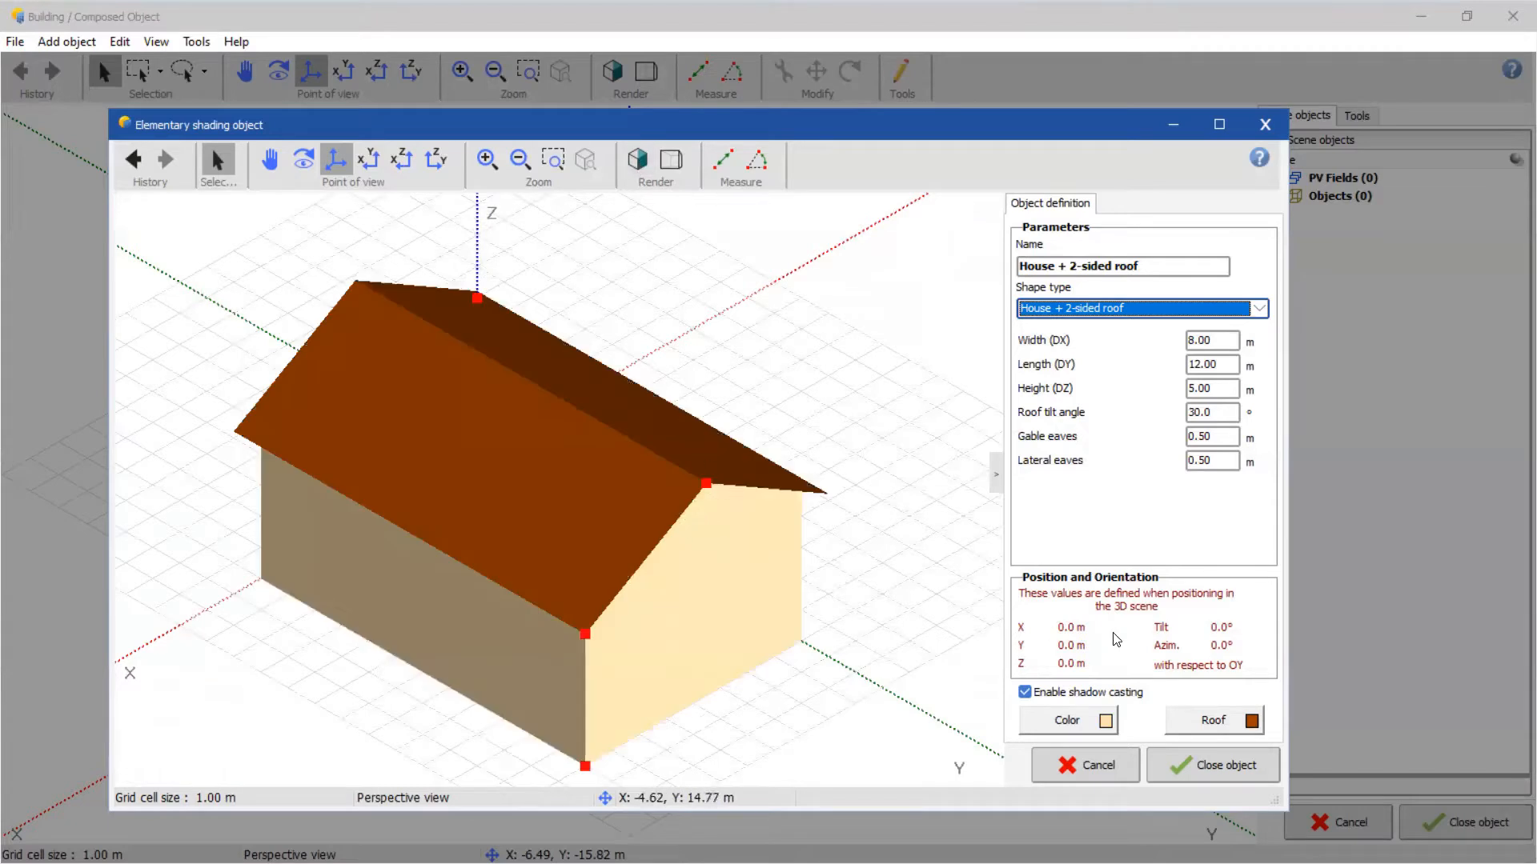
# - Color the house's roof red and its walls white
pyautogui.click(1219, 718)
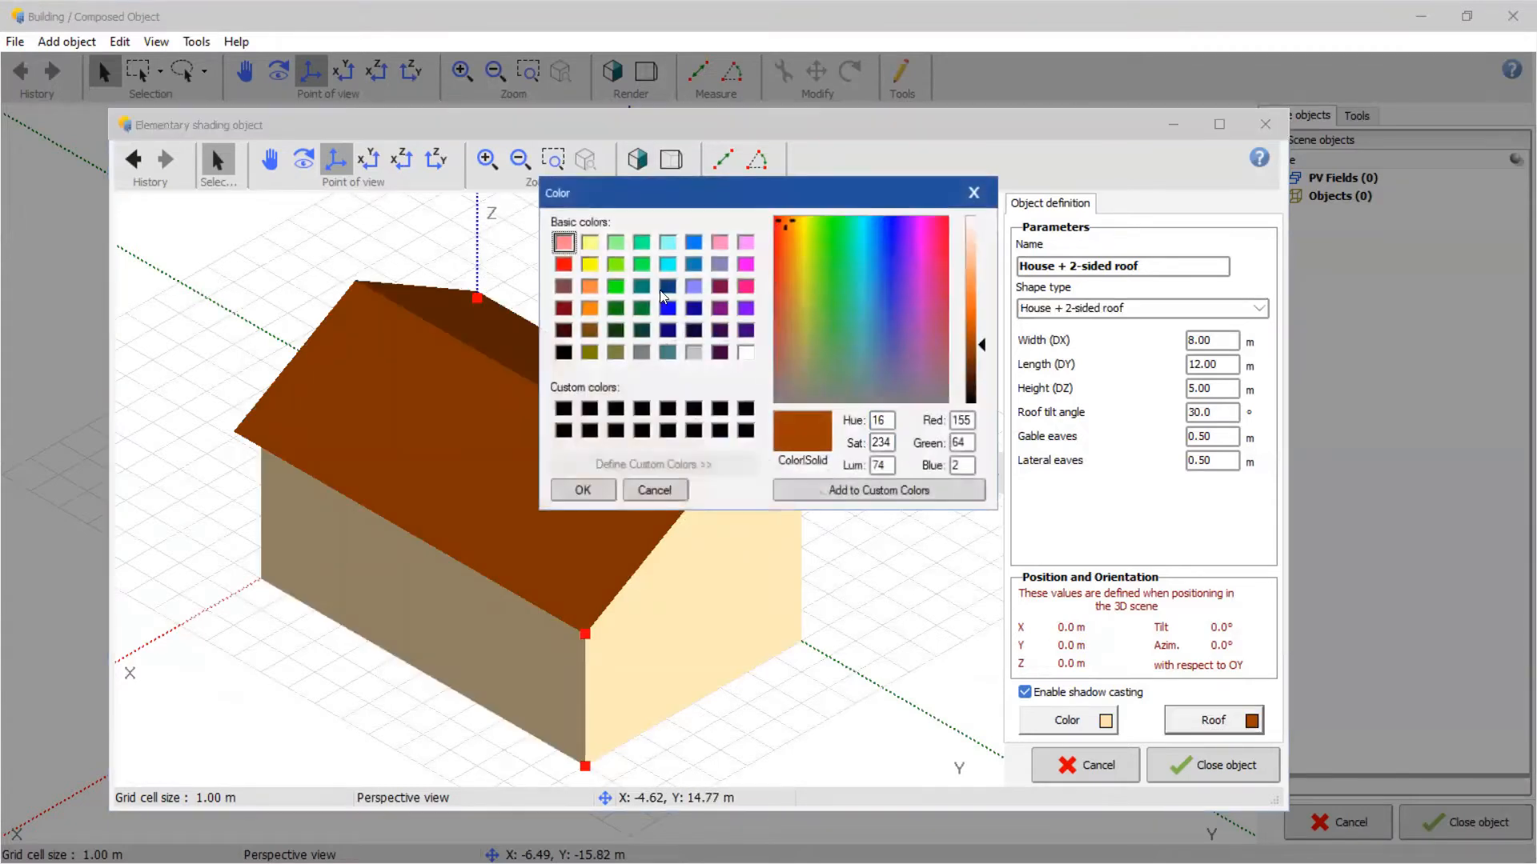
pyautogui.click(563, 263)
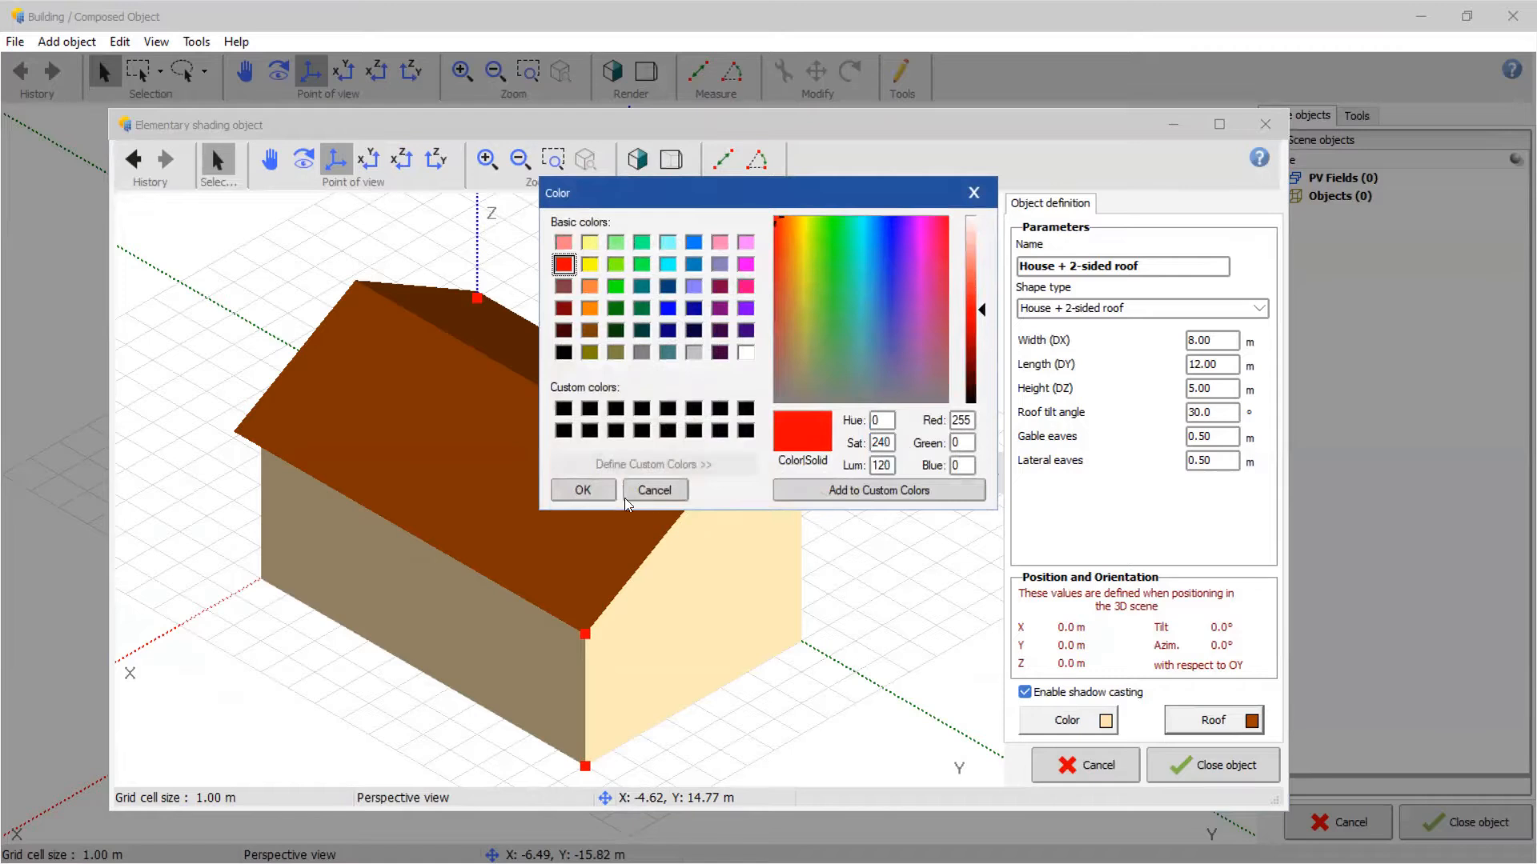
pyautogui.click(582, 489)
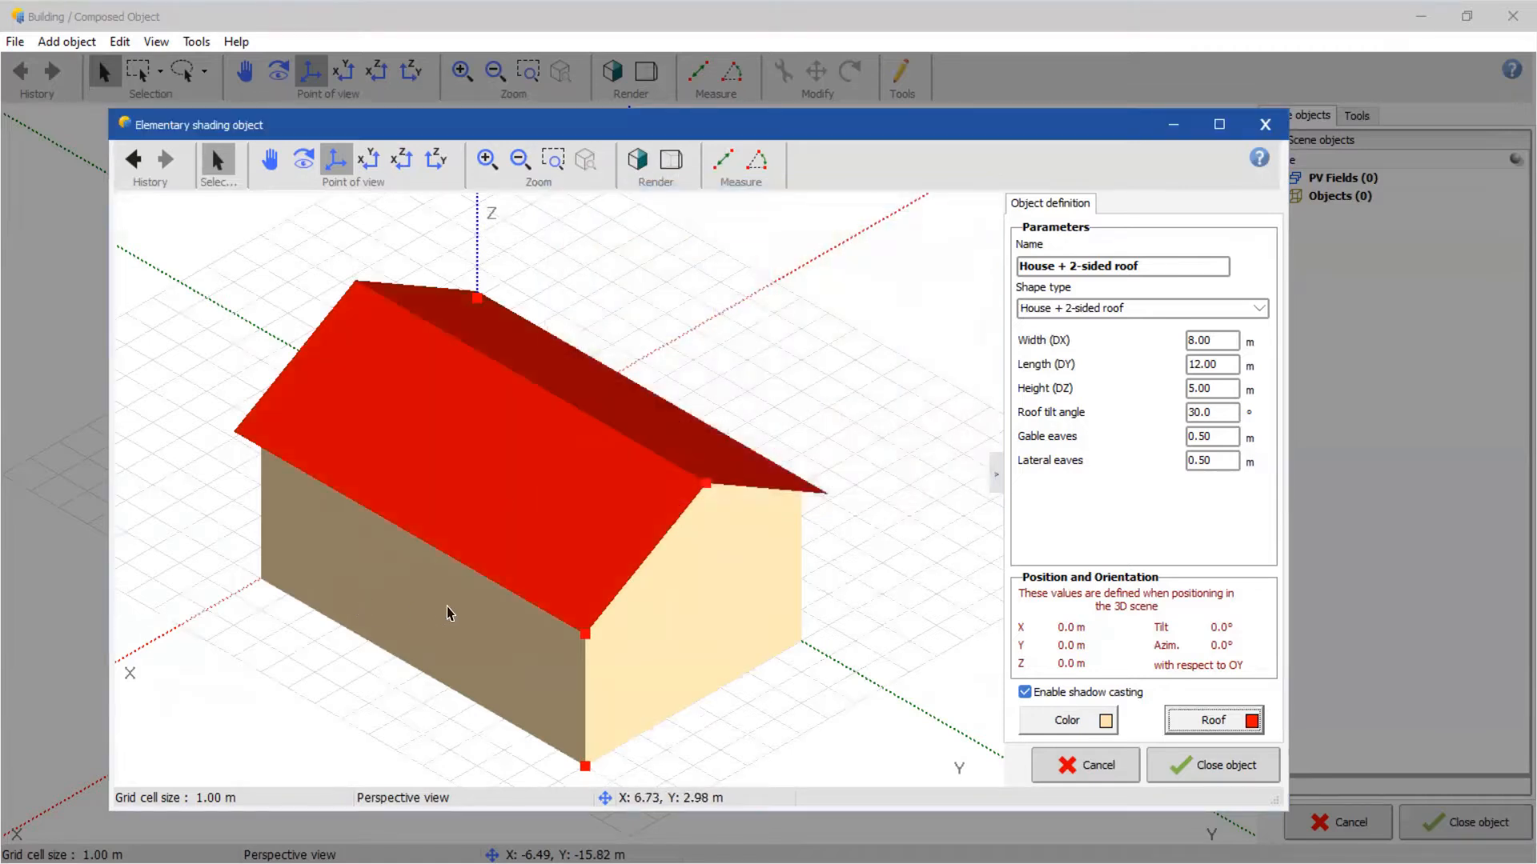
pyautogui.click(1064, 719)
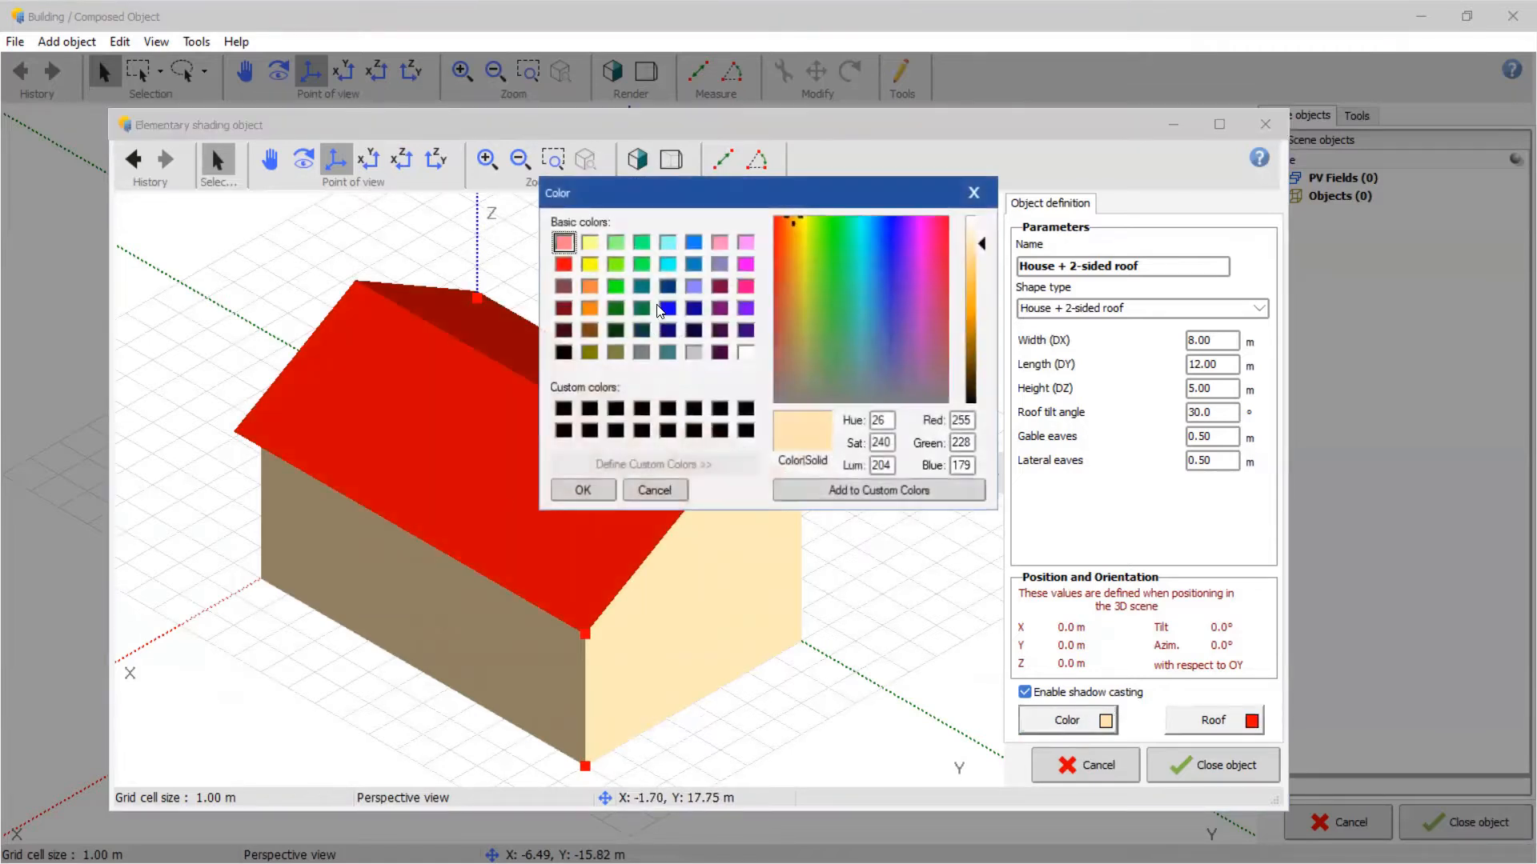
pyautogui.click(745, 352)
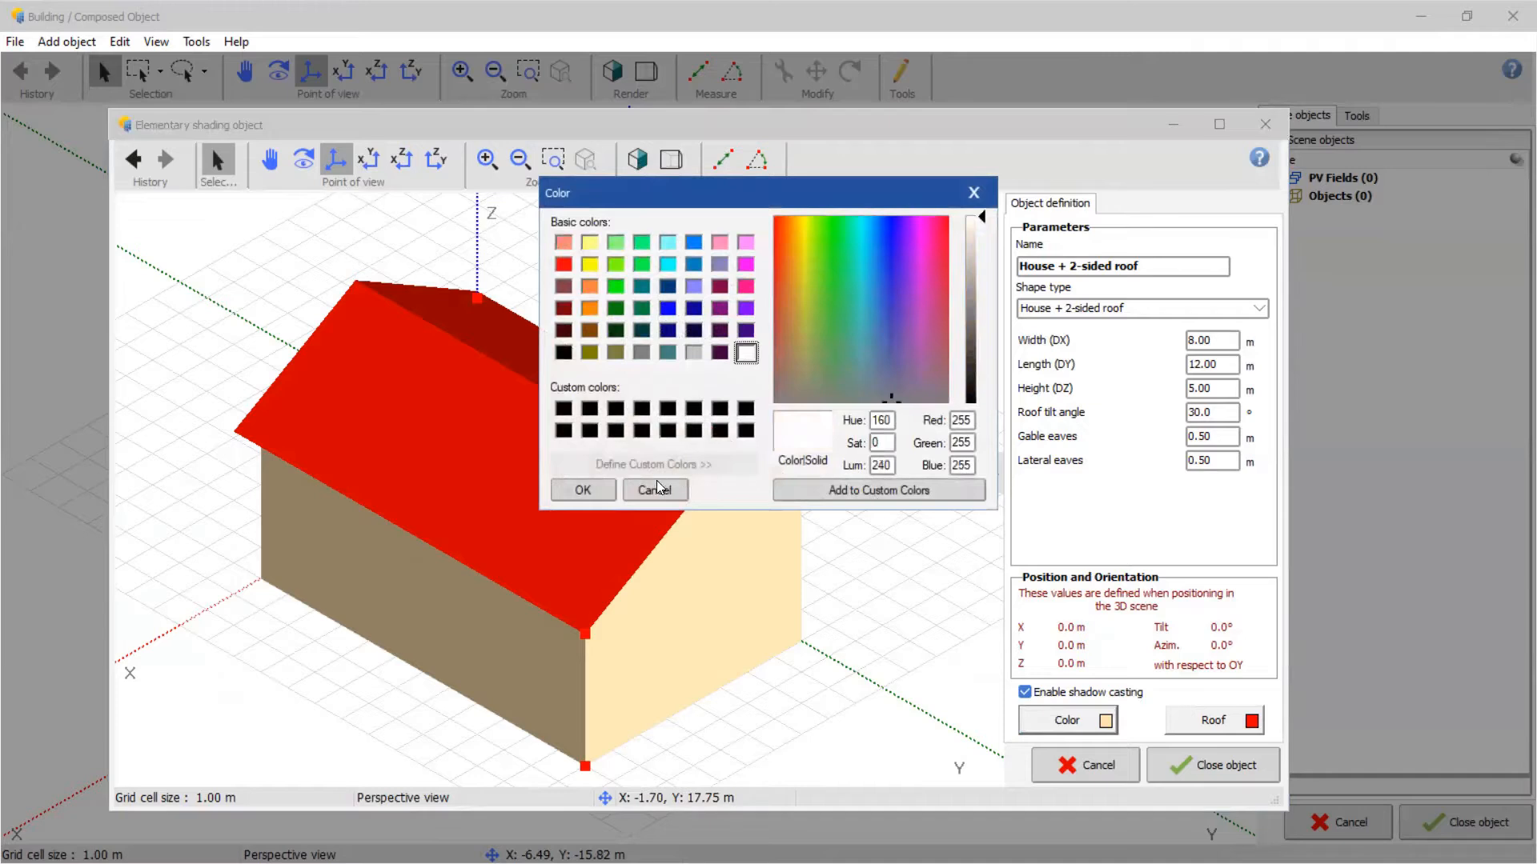
pyautogui.click(582, 490)
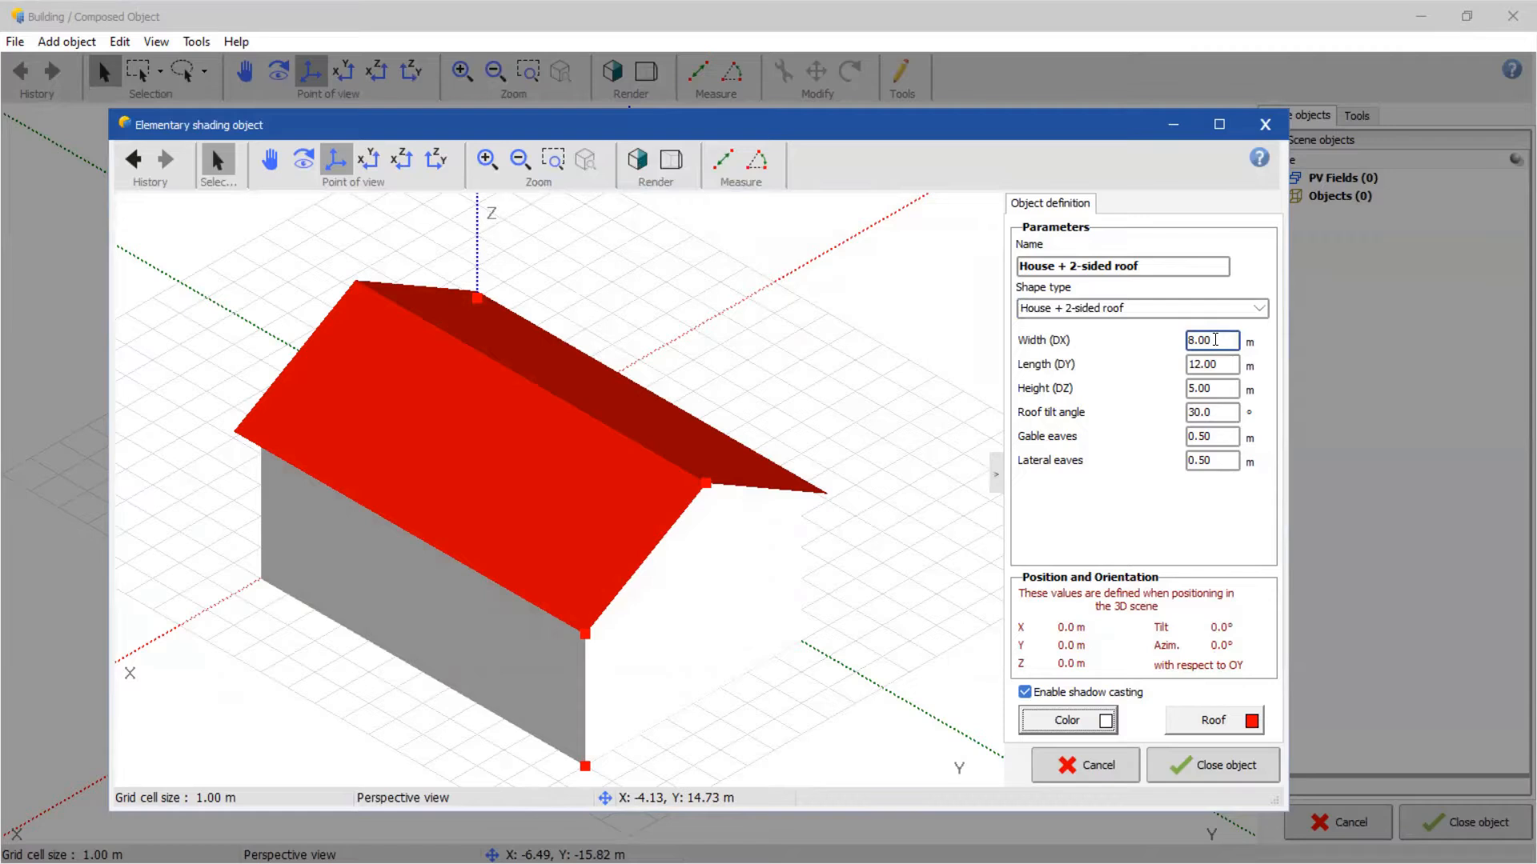
# - Set the house's width (DX) to 12 m
pyautogui.click(1215, 339)
pyautogui.write('12')
pyautogui.press('Return')
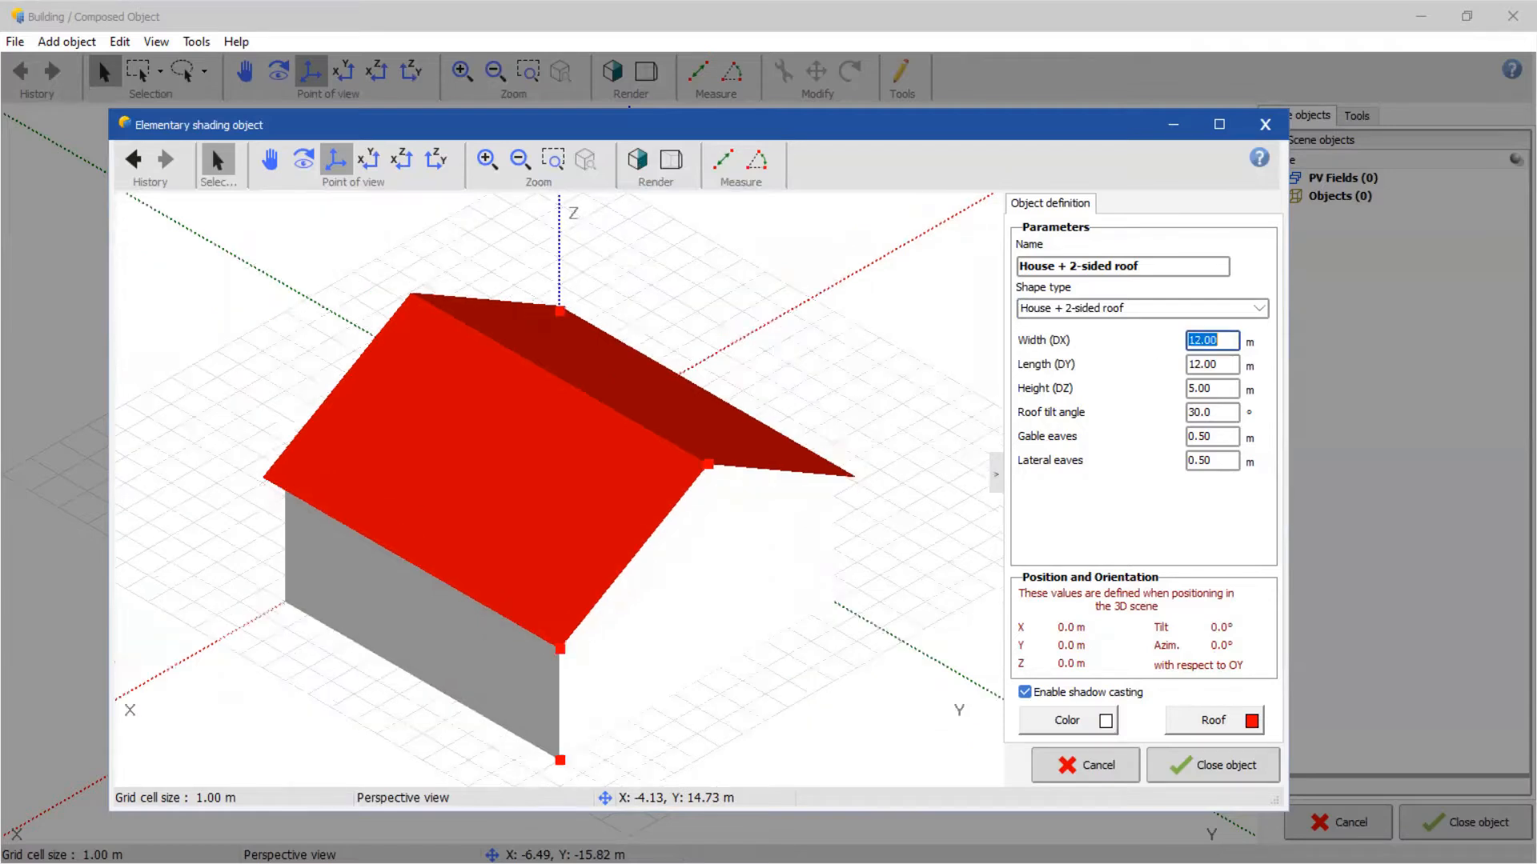
# - Set the house's length (DY) to 15 m and its roof tilt angle to 15°
pyautogui.click(1161, 375)
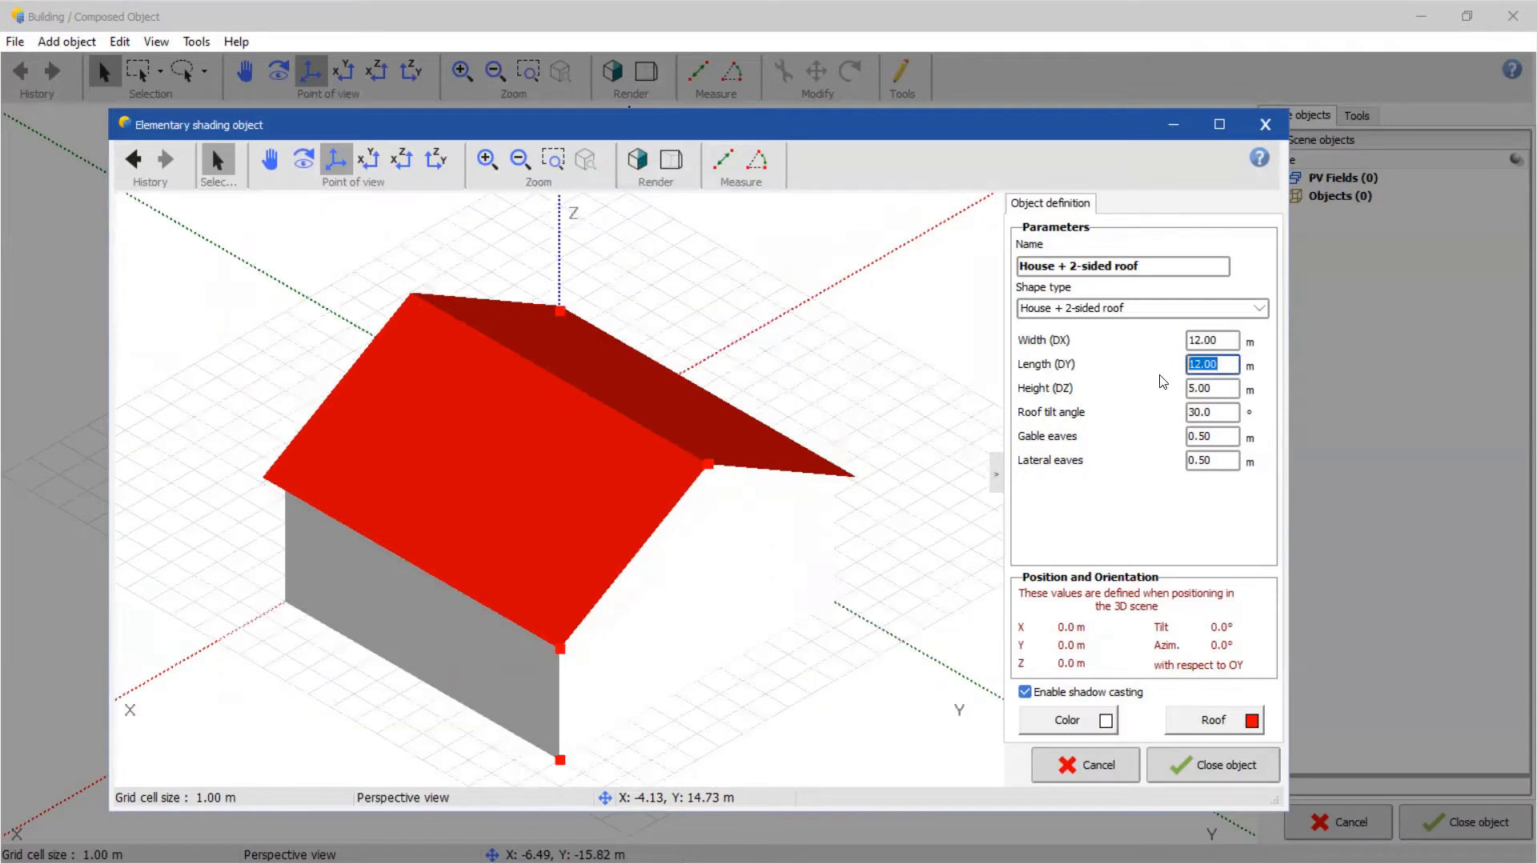
pyautogui.write('15')
pyautogui.press('Return')
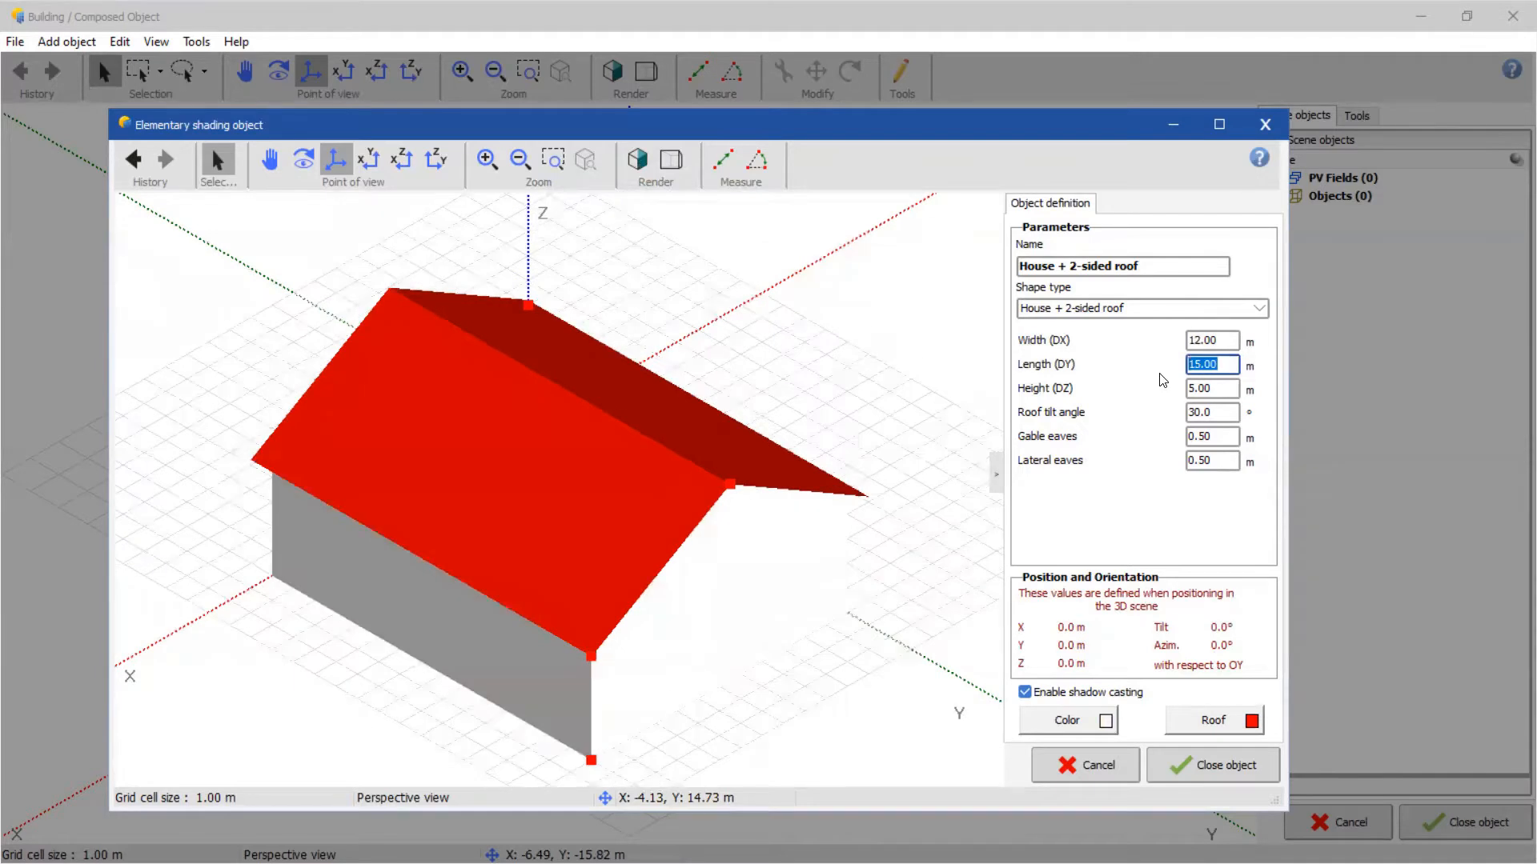
pyautogui.click(1224, 409)
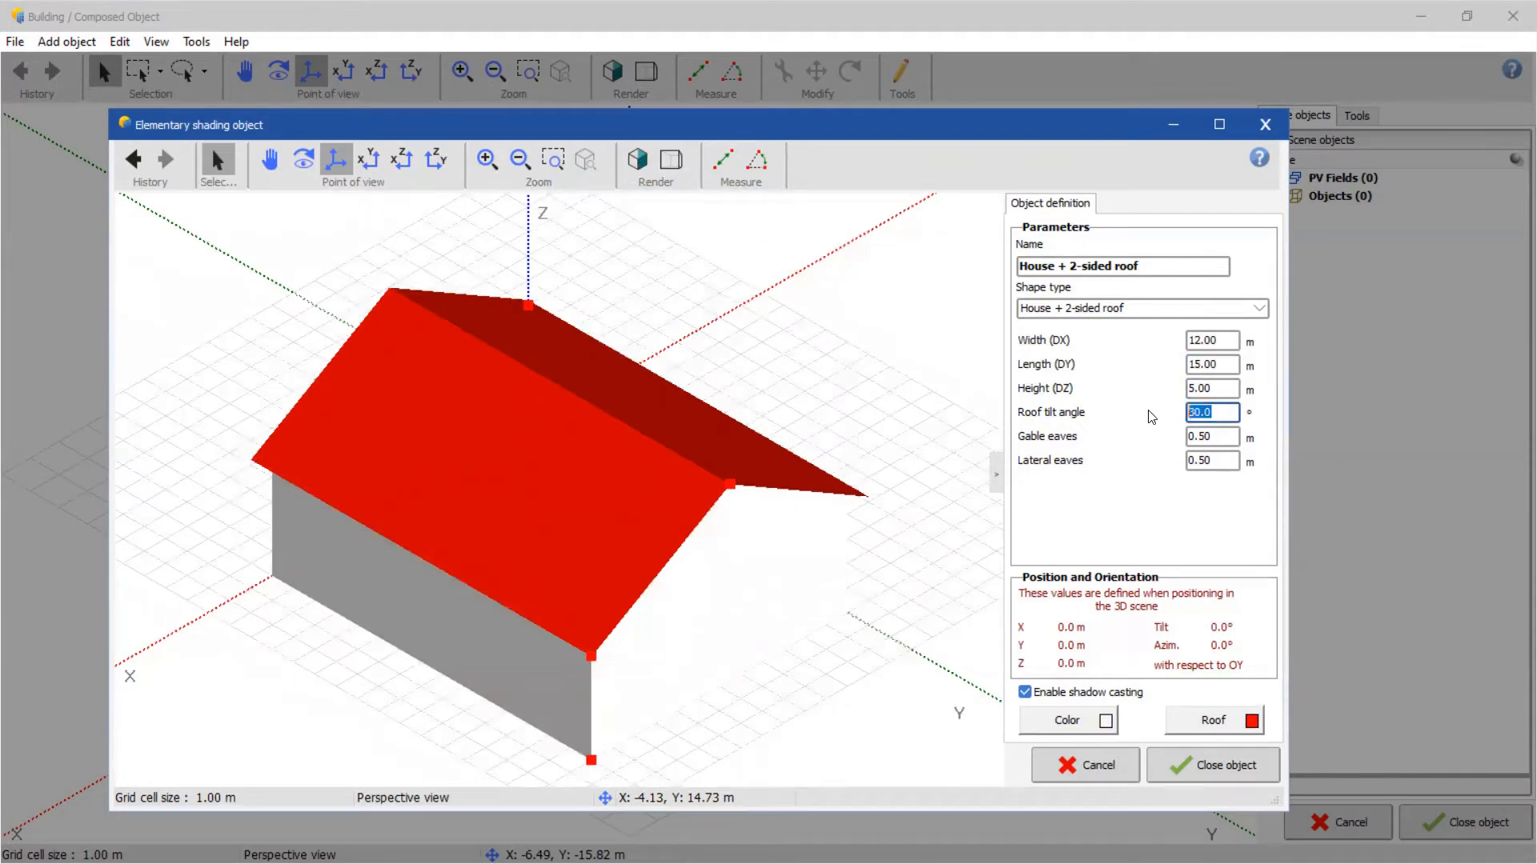
pyautogui.write('15')
pyautogui.press('Return')
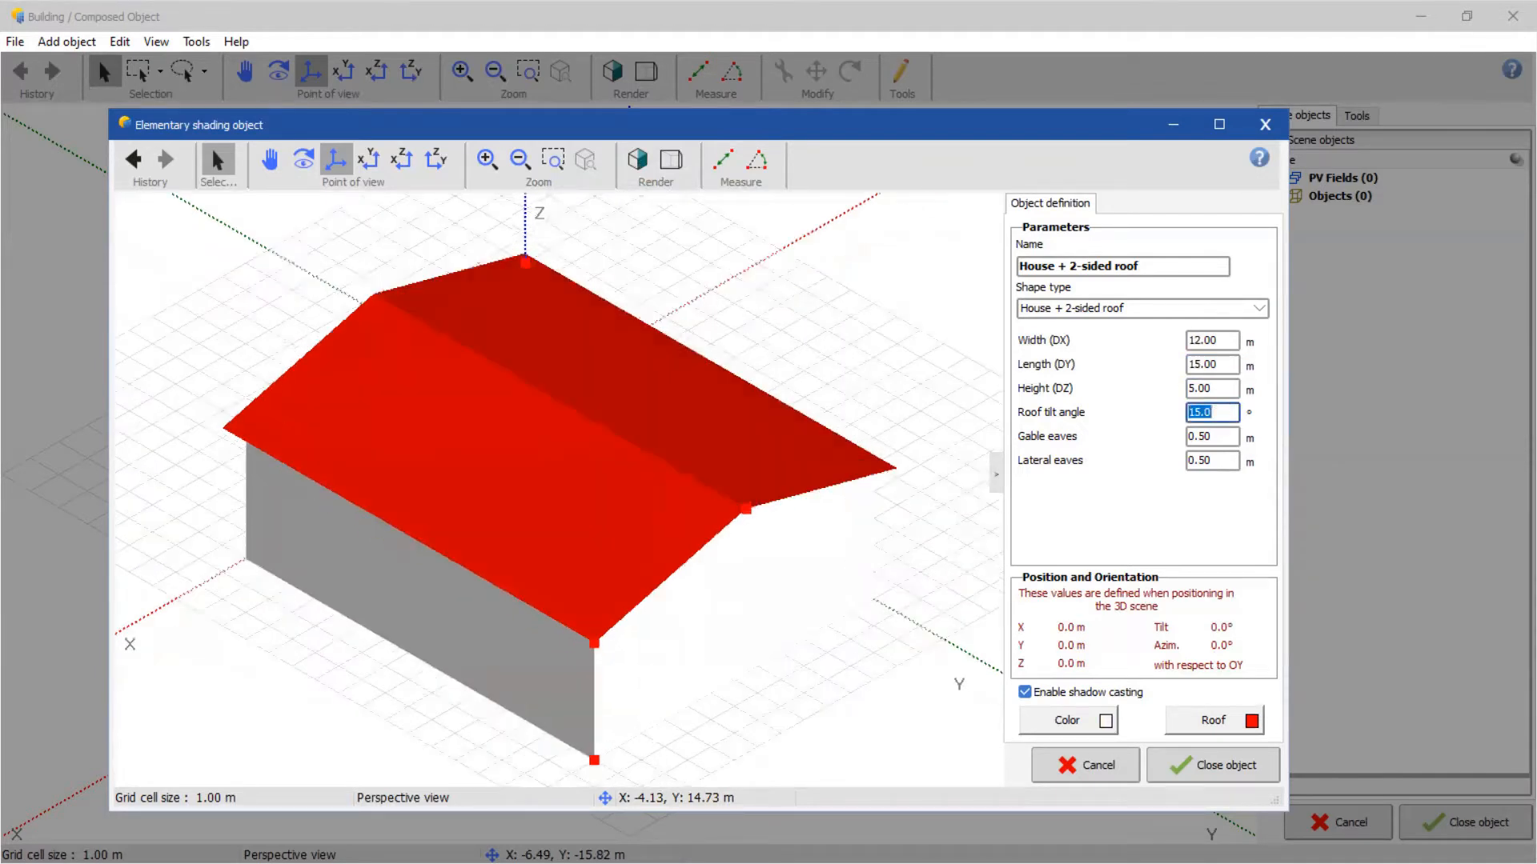
# - Set the house's width (DX) to 10 m
pyautogui.click(1225, 341)
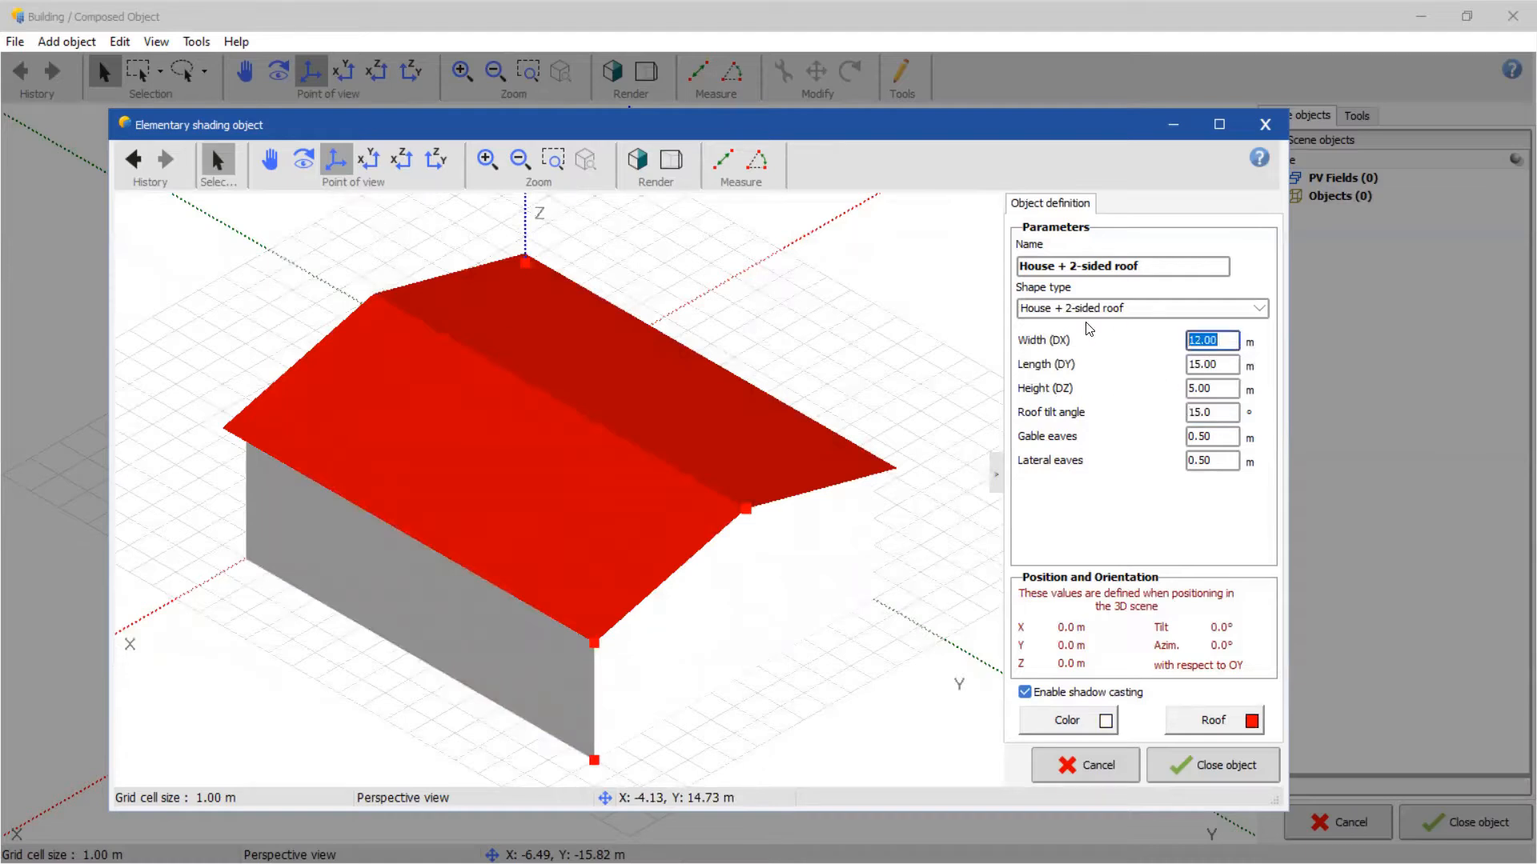
pyautogui.write('10')
pyautogui.press('Return')
pyautogui.click(1220, 432)
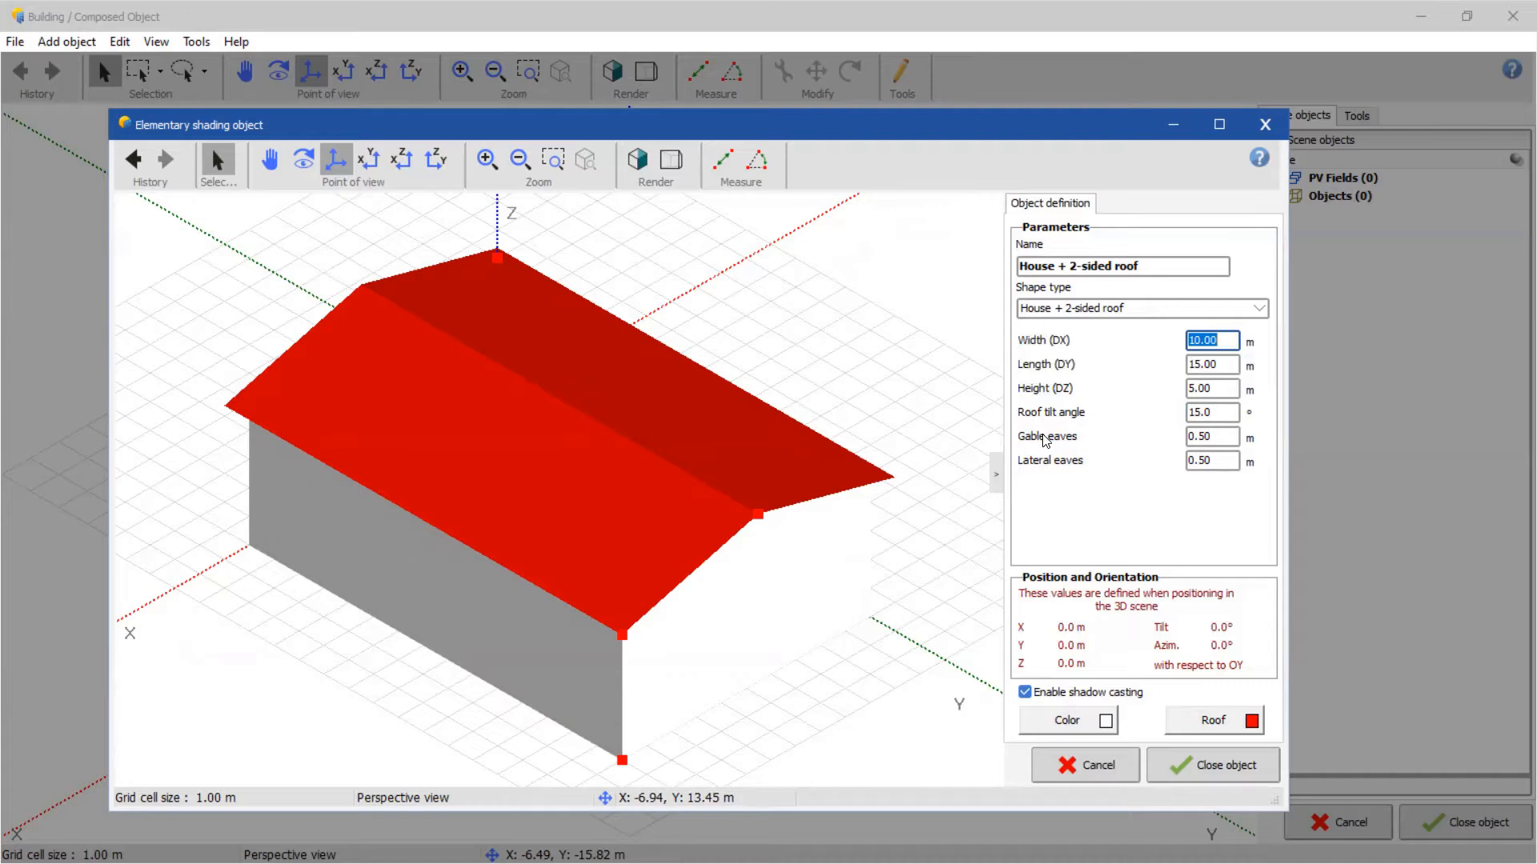
# - Try a gable eaves overhang of 1 m on the house, then set it back to 0.5 m
pyautogui.press('Tab')
pyautogui.press('Tab')
pyautogui.press('Tab')
pyautogui.press('Tab')
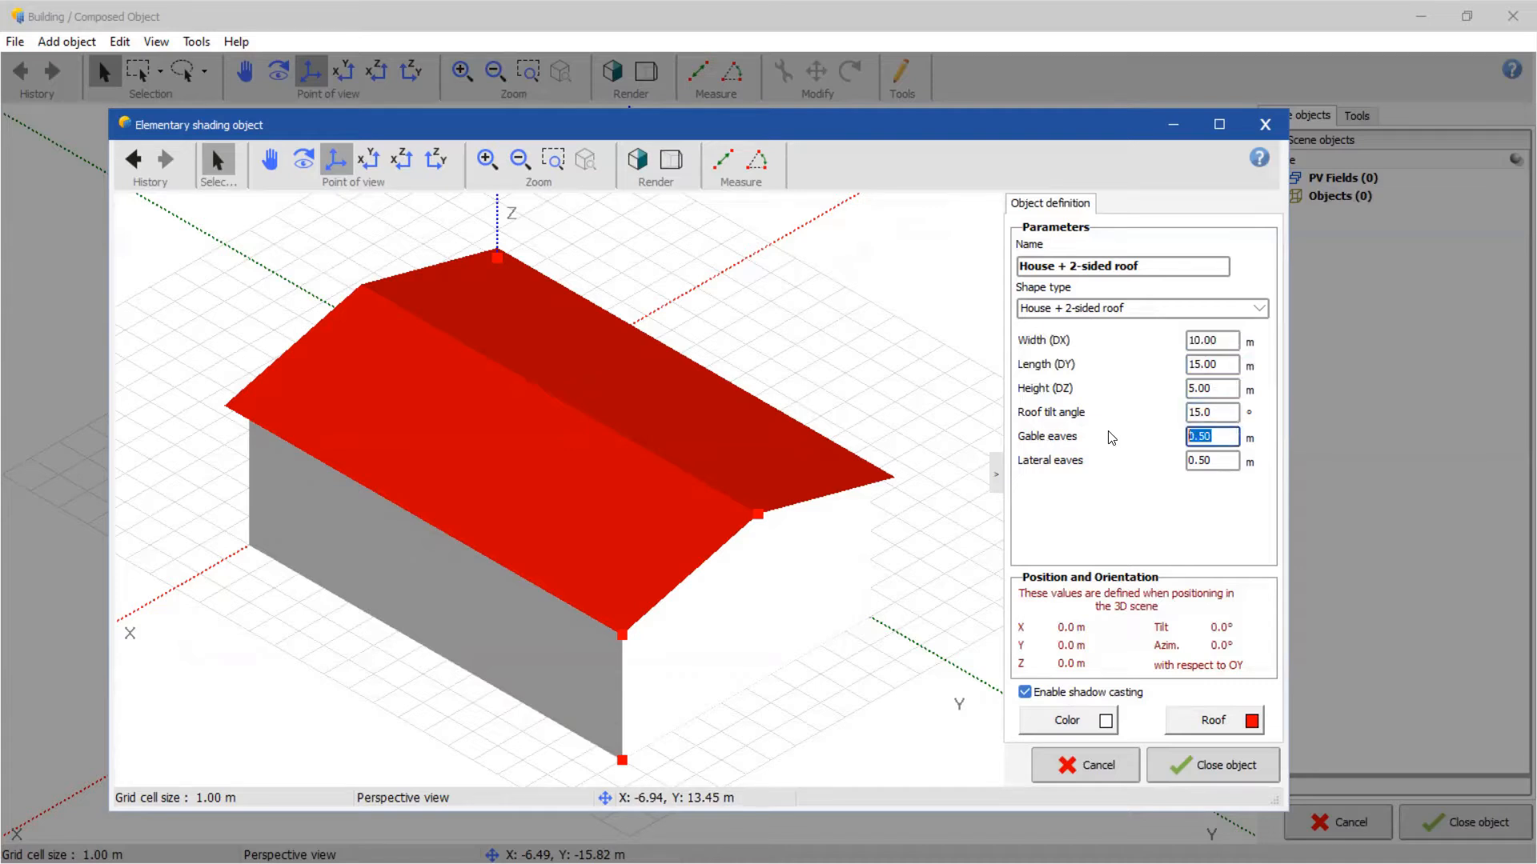
pyautogui.write('1')
pyautogui.press('Return')
pyautogui.write('2')
pyautogui.press('Return')
pyautogui.write('0.5')
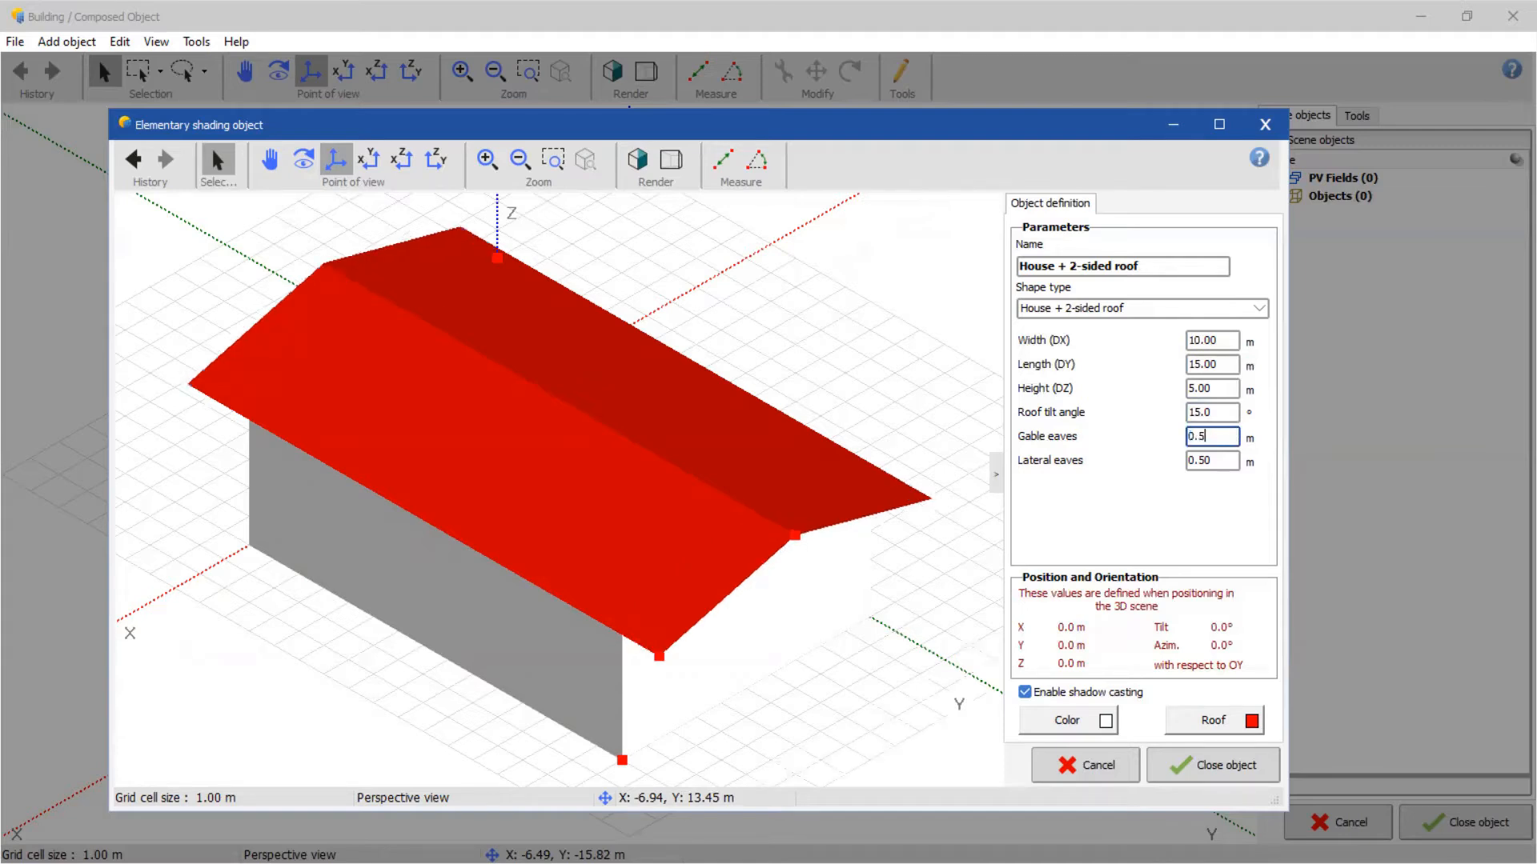
pyautogui.press('Return')
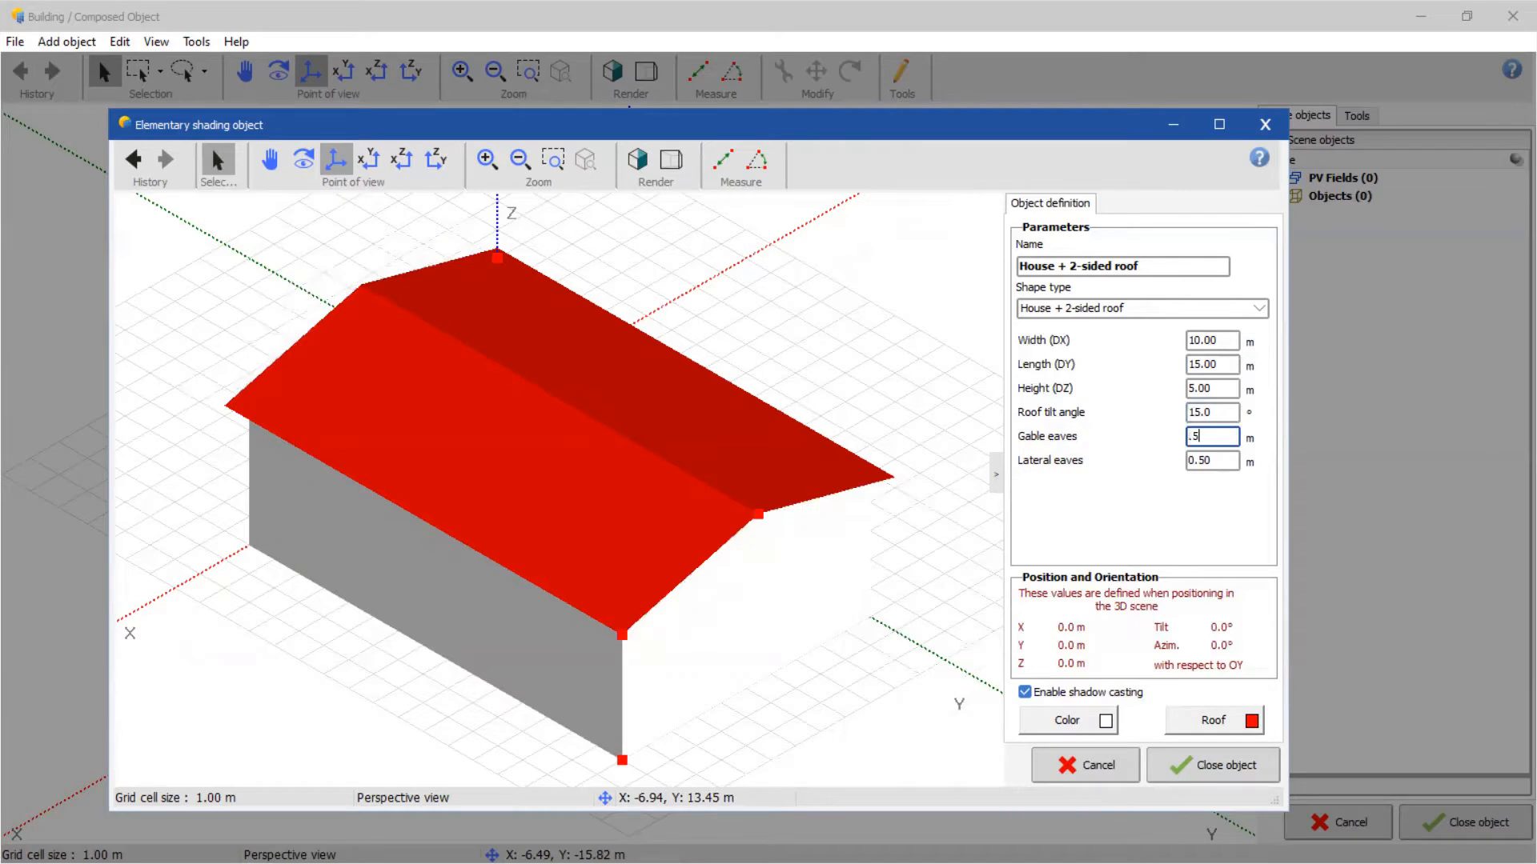
pyautogui.press('Return')
# - Finish the house definition, then close the composed building object to place it in the main shading scene
pyautogui.click(1223, 773)
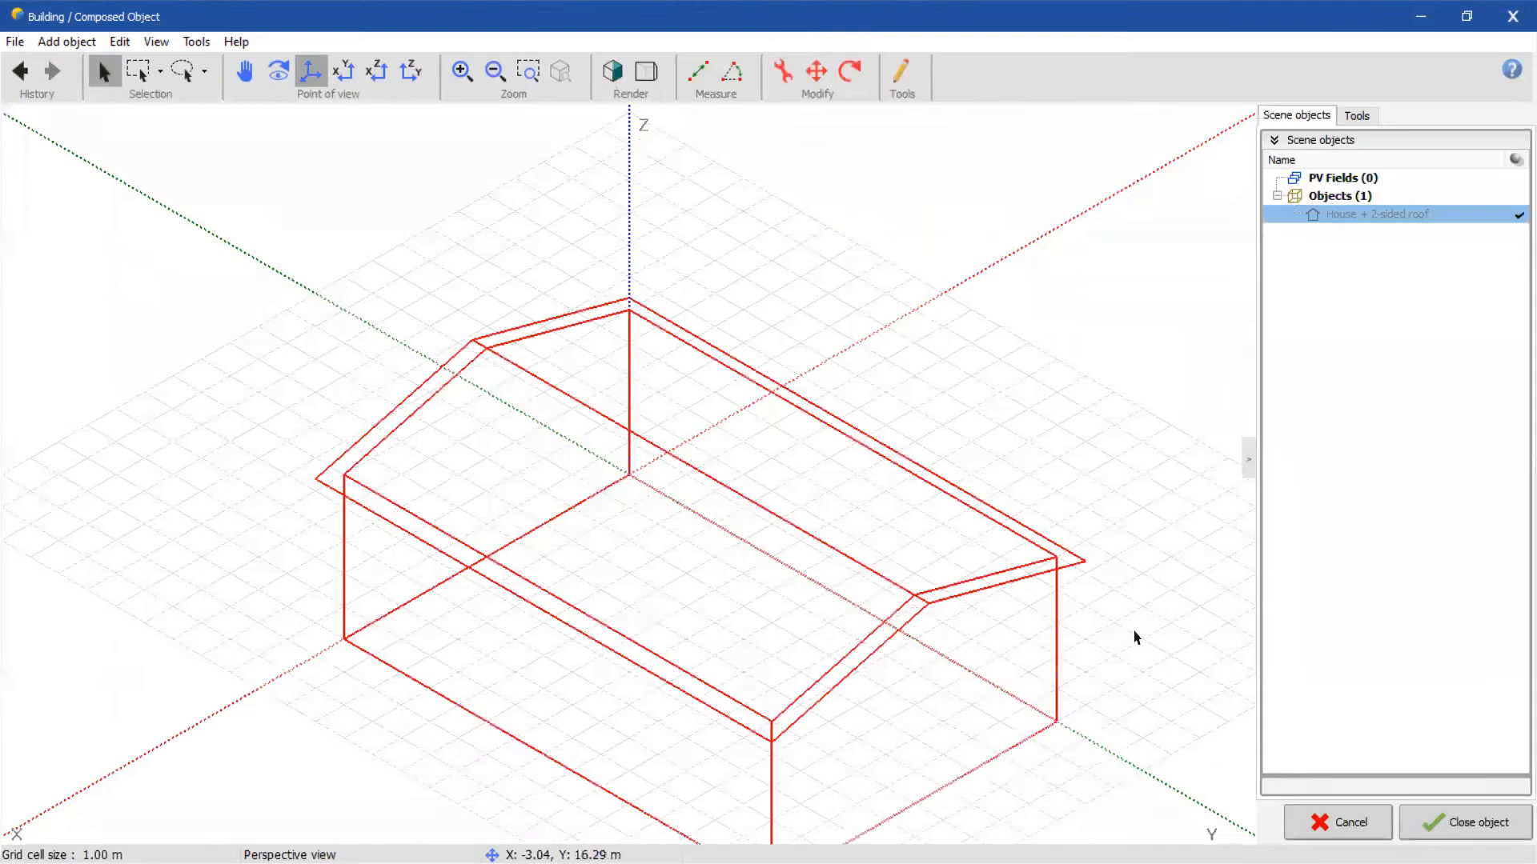
pyautogui.click(1092, 415)
pyautogui.scroll(-3, 997, 433)
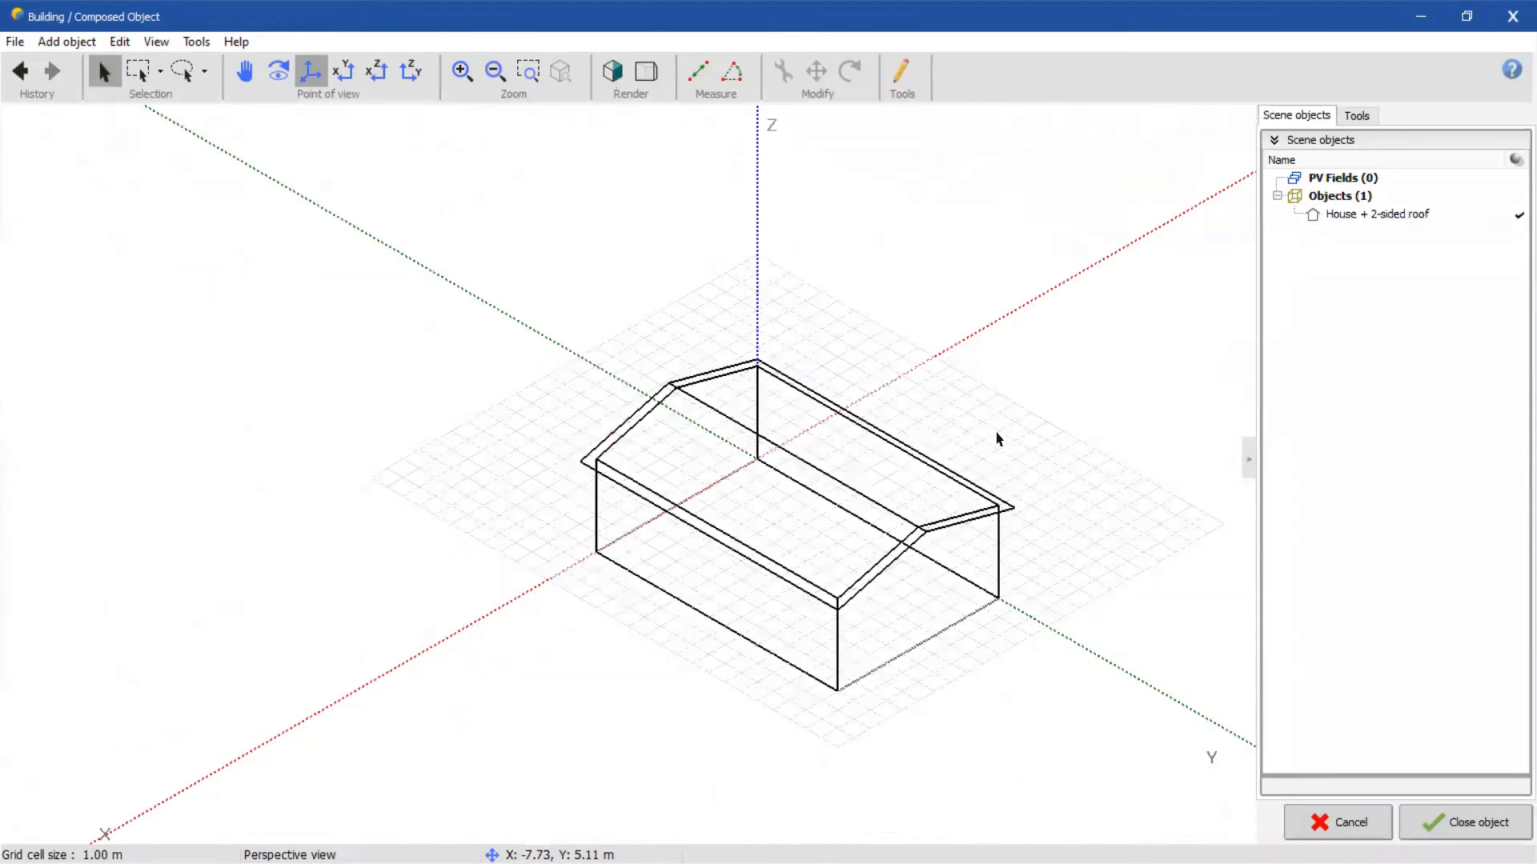
pyautogui.moveTo(969, 447); pyautogui.dragTo(933, 369, button='middle')
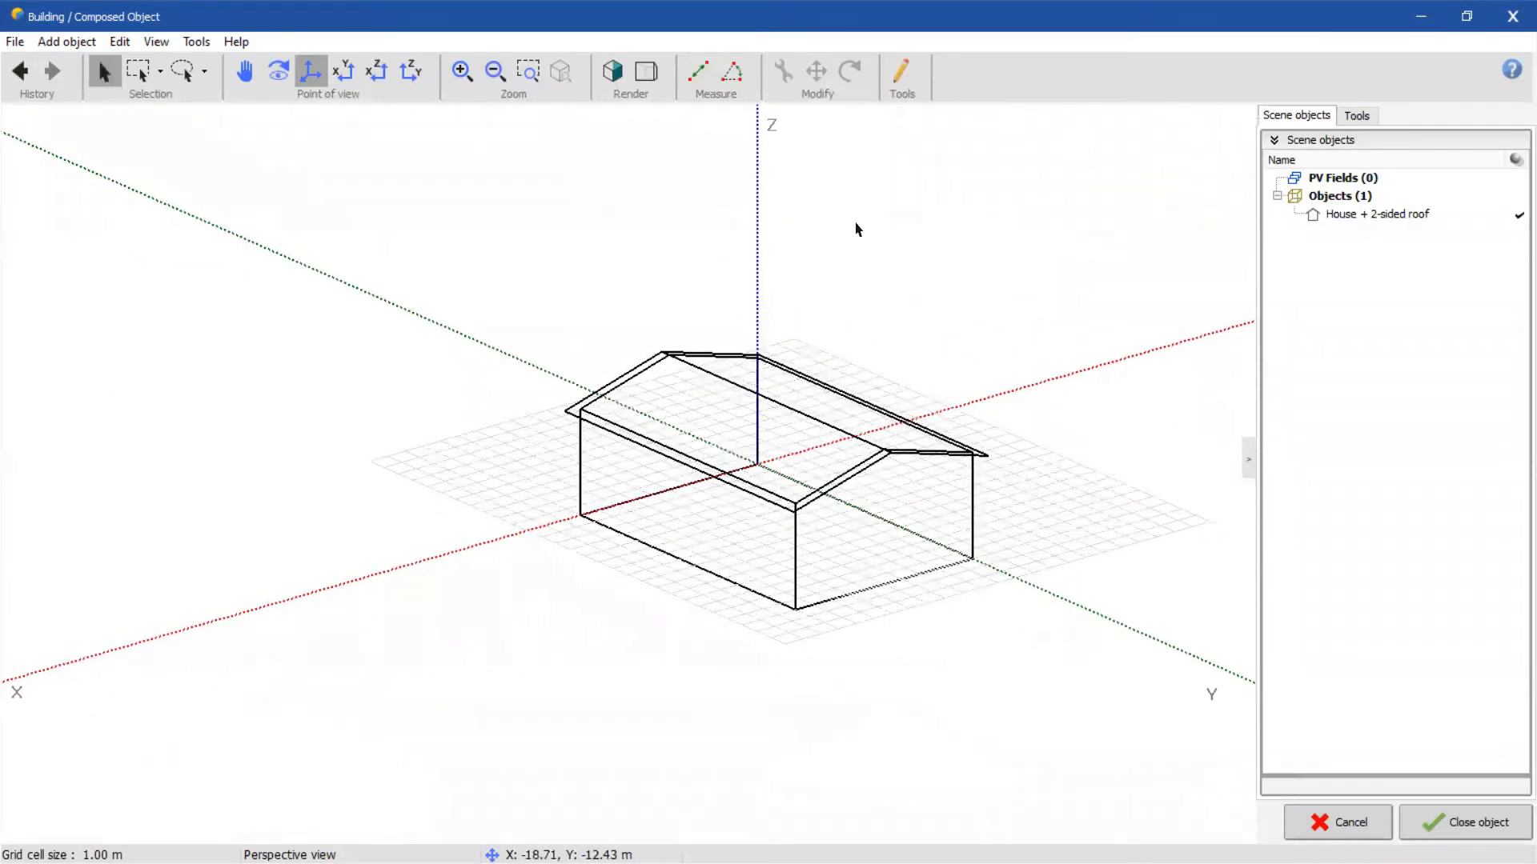
pyautogui.click(613, 75)
pyautogui.moveTo(1054, 326); pyautogui.dragTo(1098, 416, button='middle')
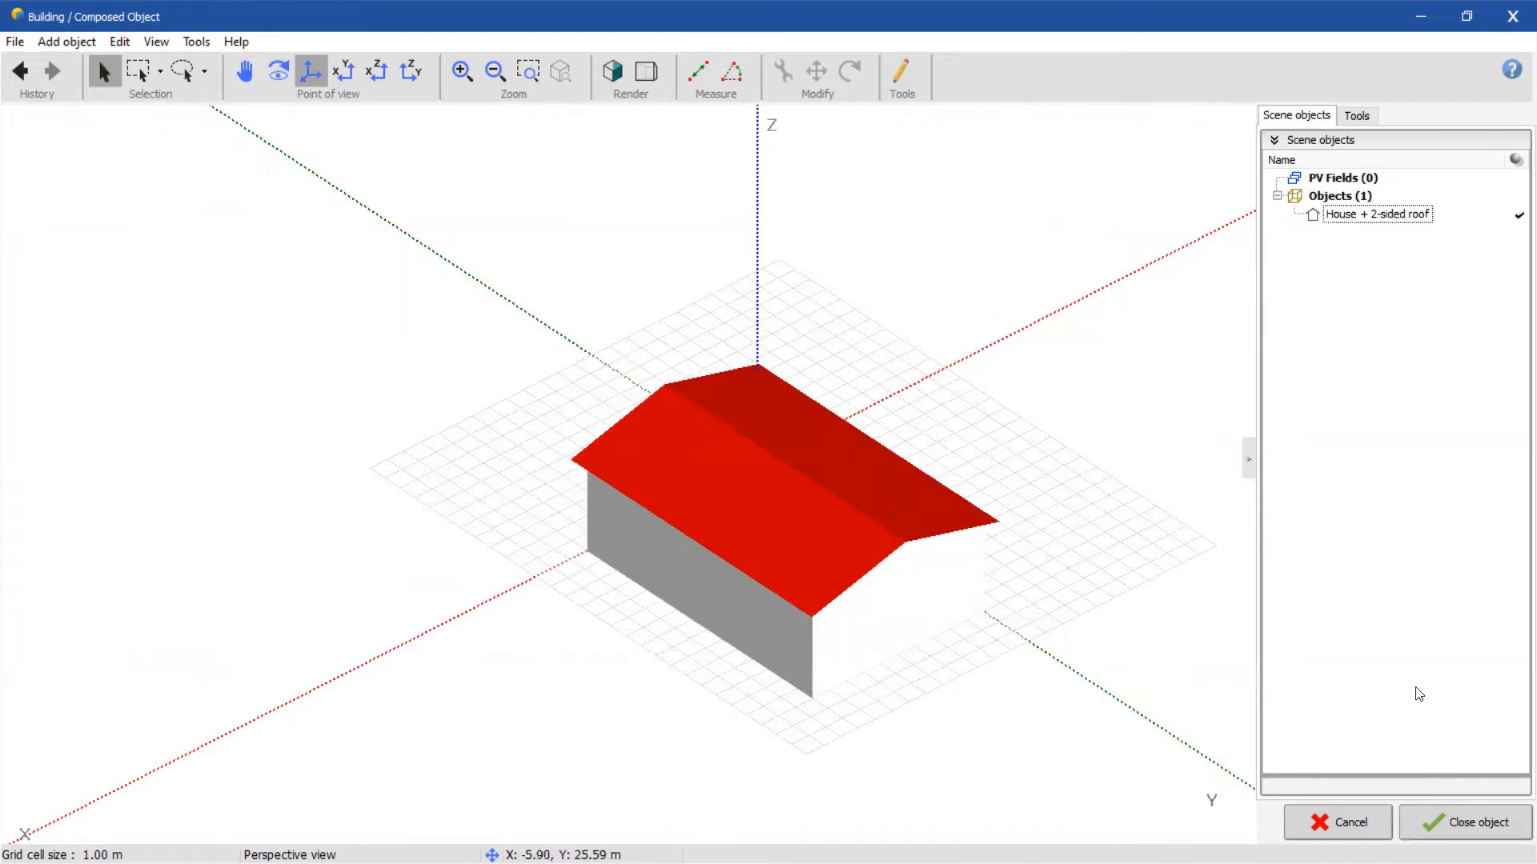
pyautogui.click(1473, 826)
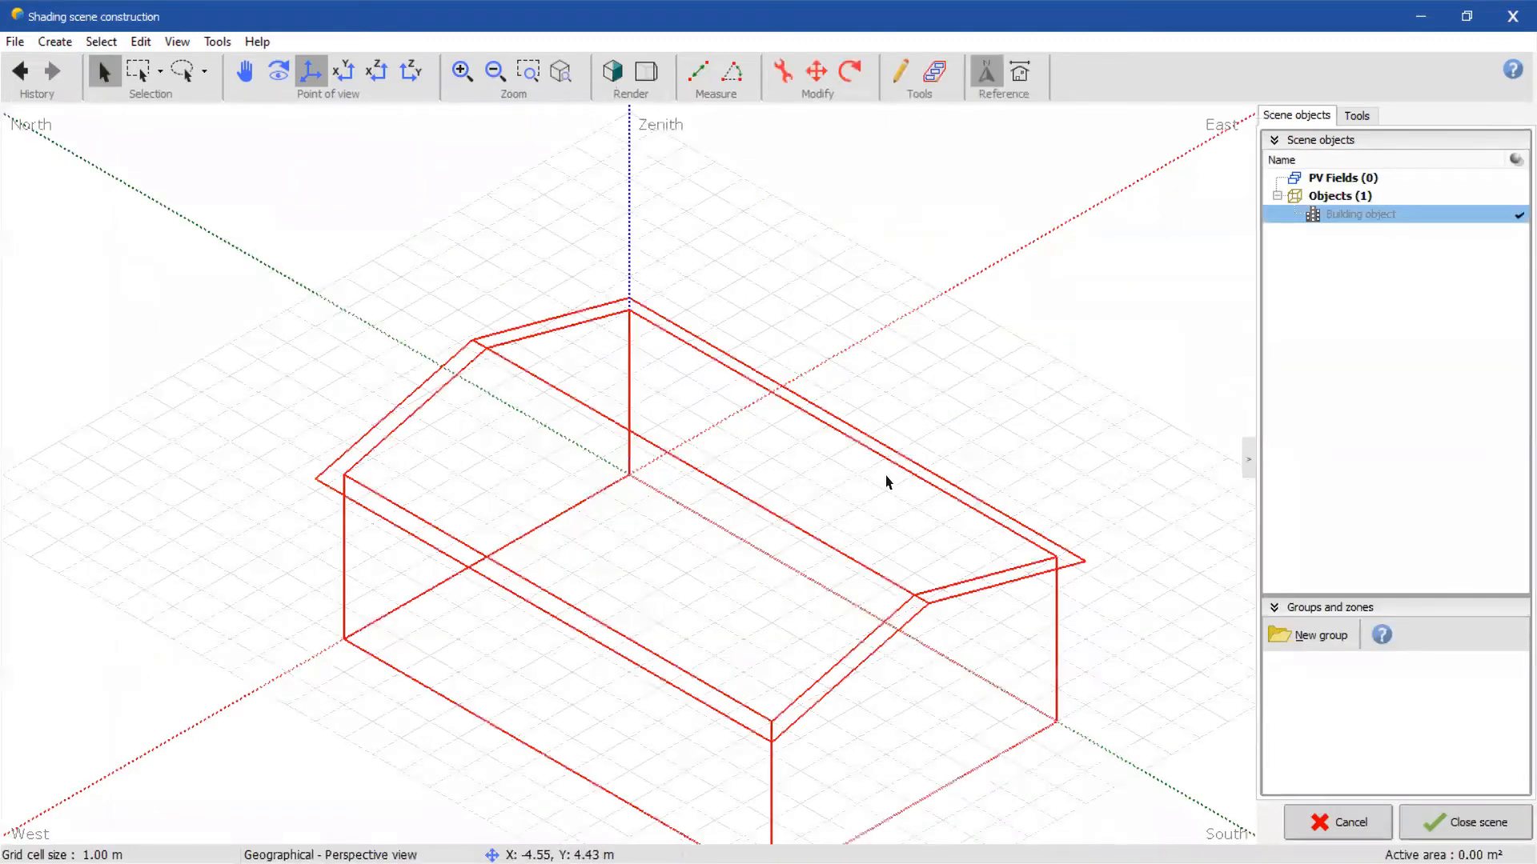
# - Display the building in realistic rendering and inspect it in the main shading scene
pyautogui.click(612, 71)
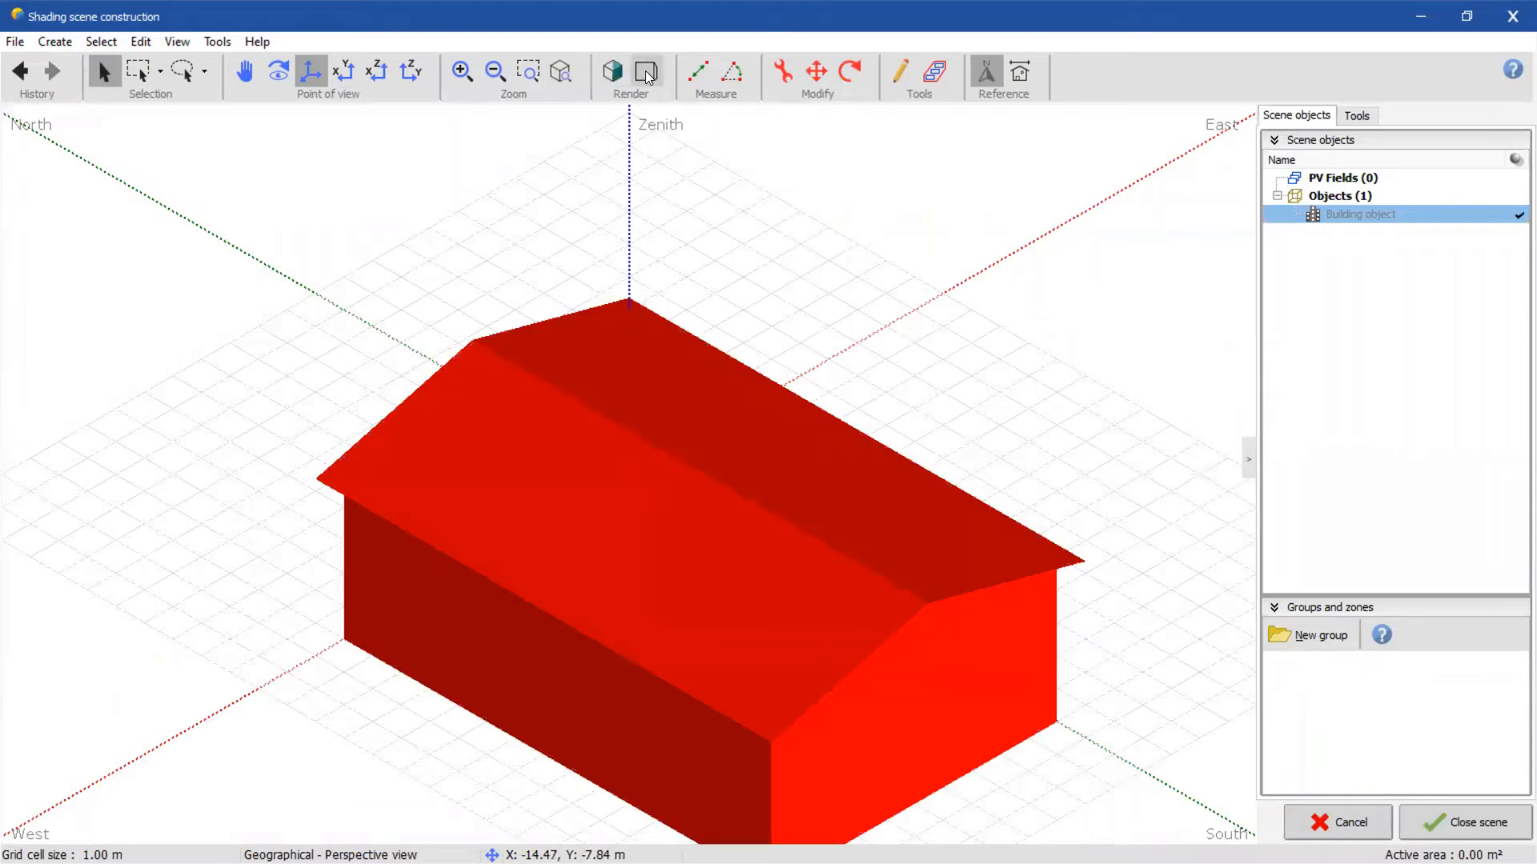
pyautogui.click(643, 72)
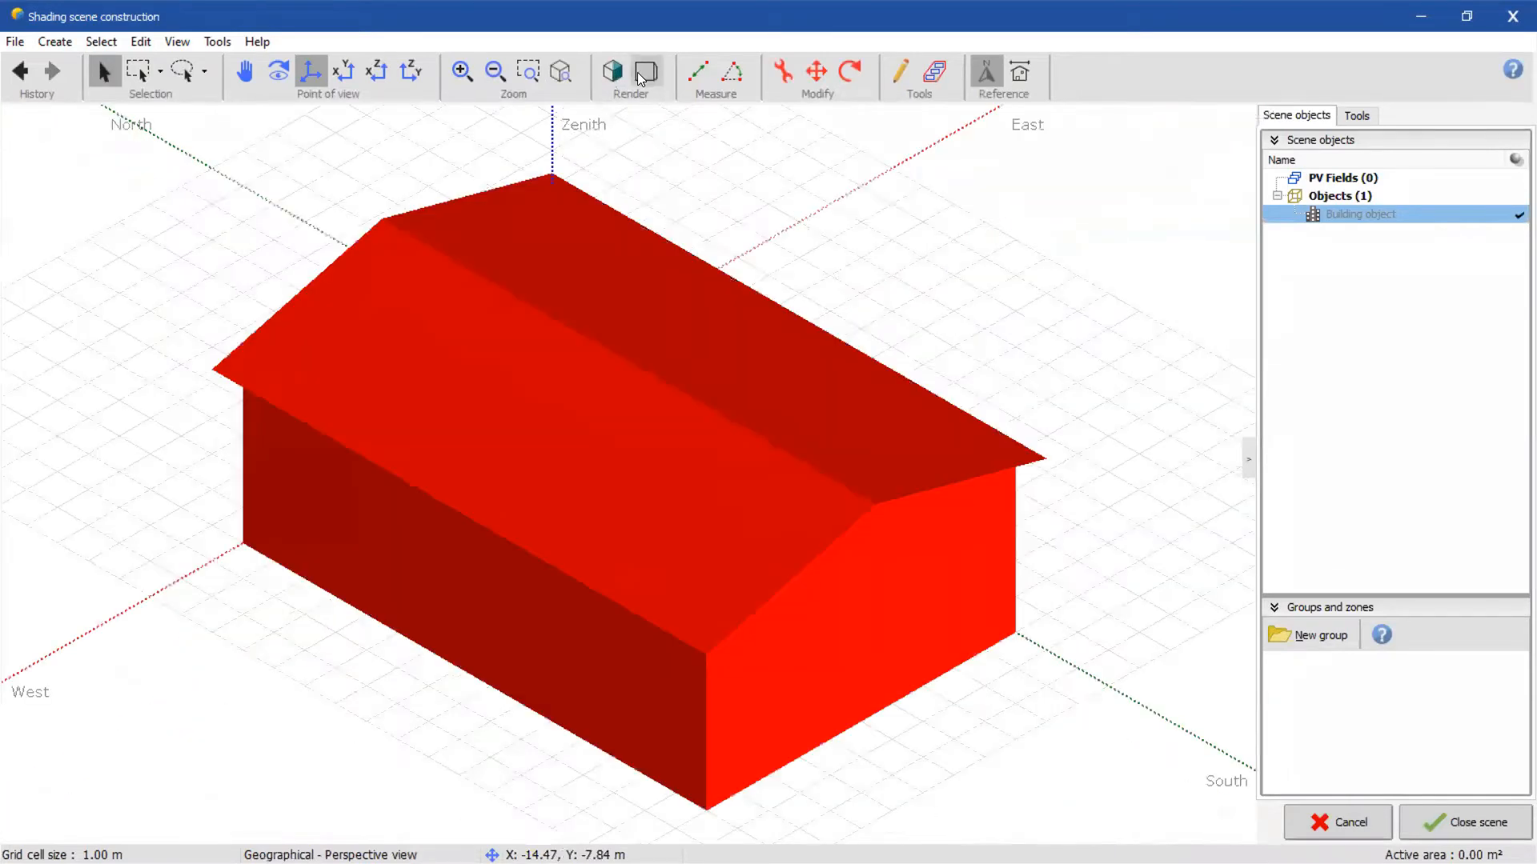
pyautogui.scroll(1, 888, 436)
pyautogui.scroll(-3, 886, 432)
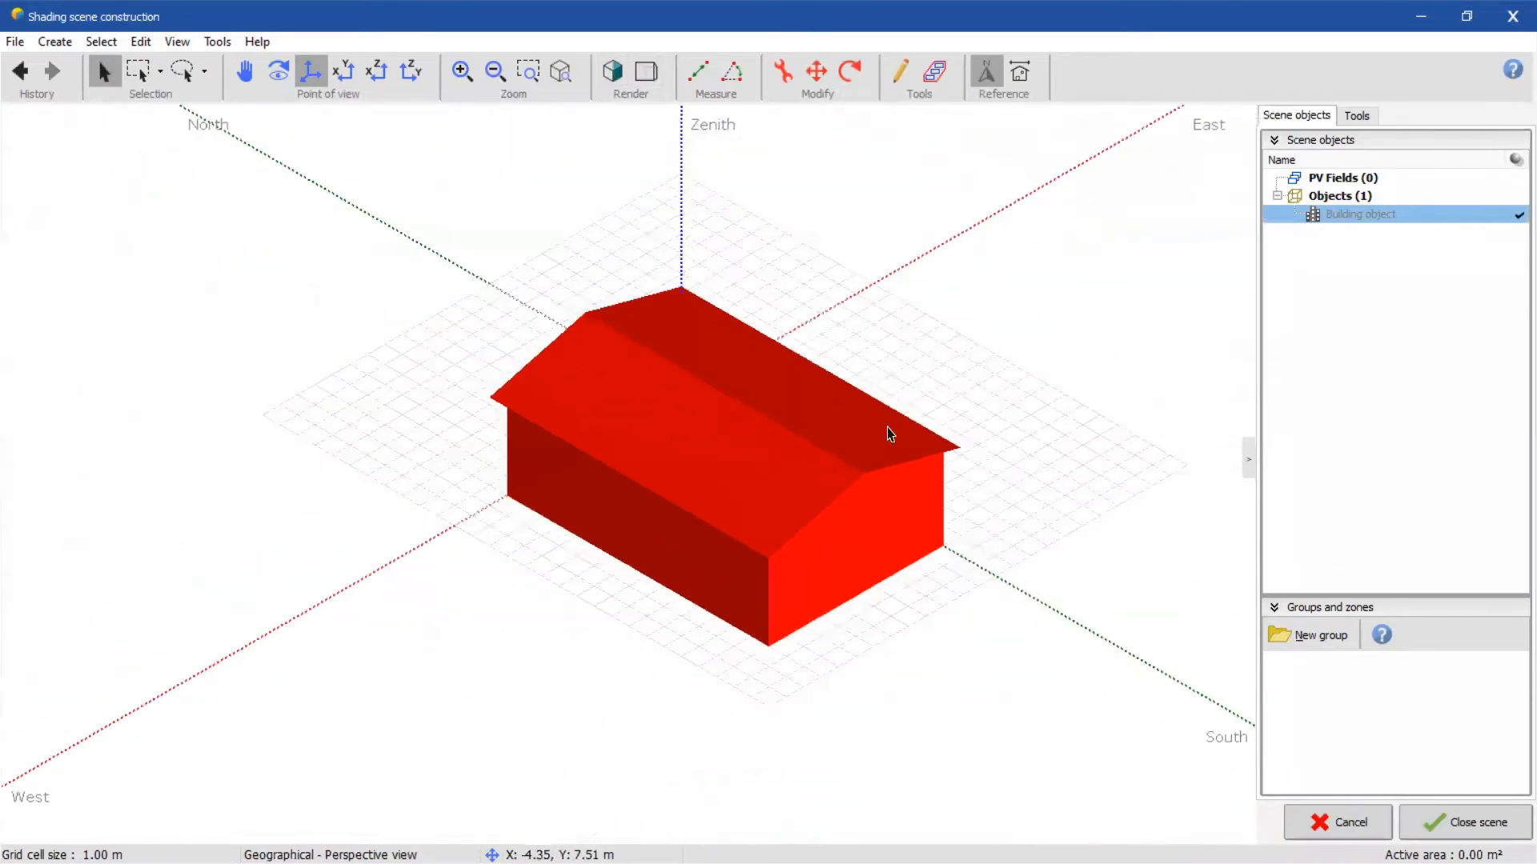
pyautogui.scroll(2, 886, 433)
pyautogui.scroll(-1, 886, 433)
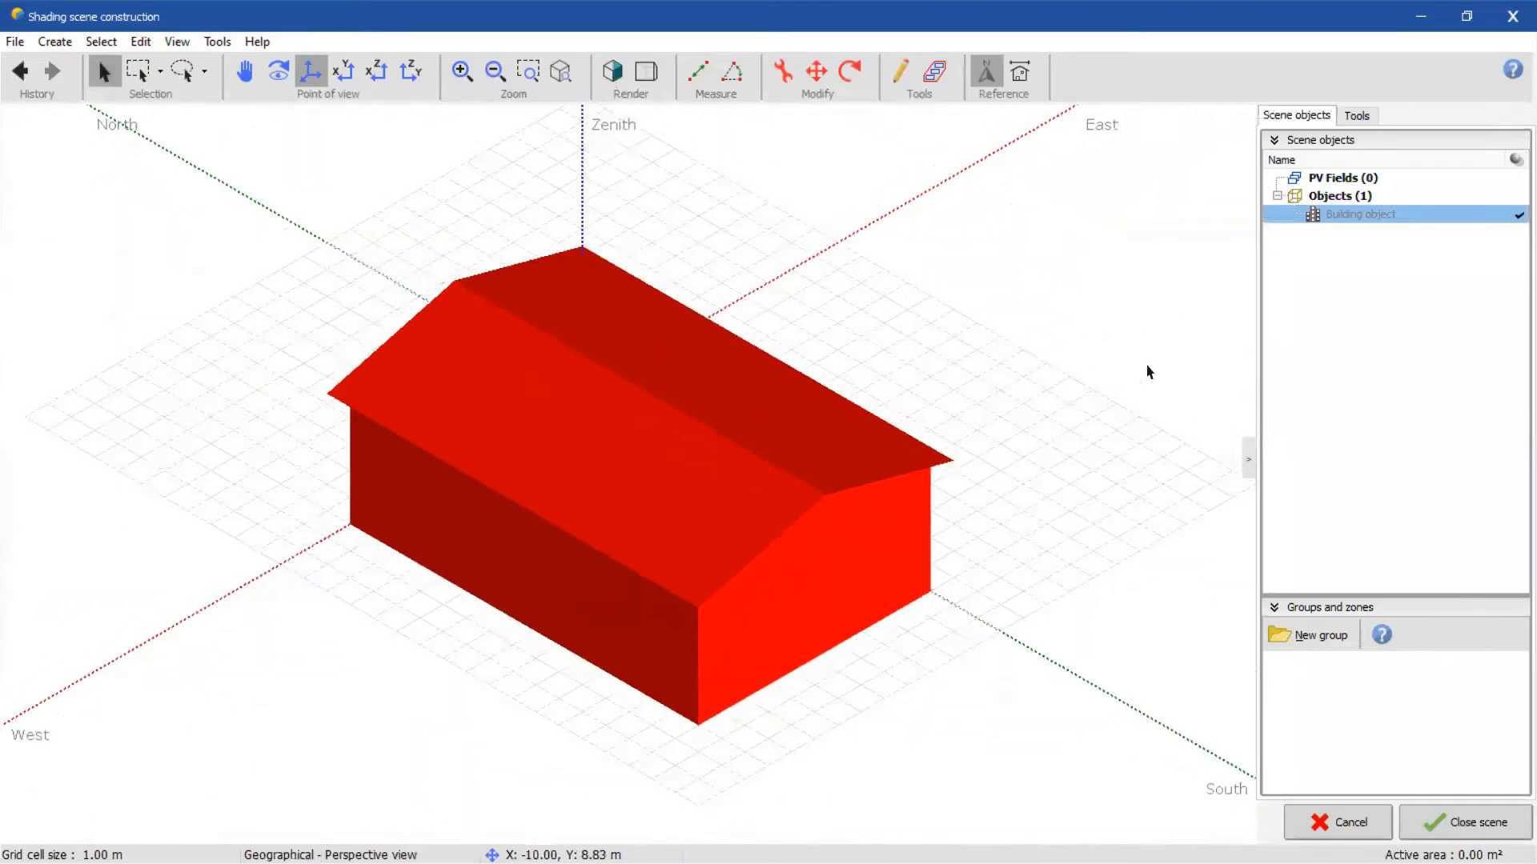
pyautogui.doubleClick(1378, 213)
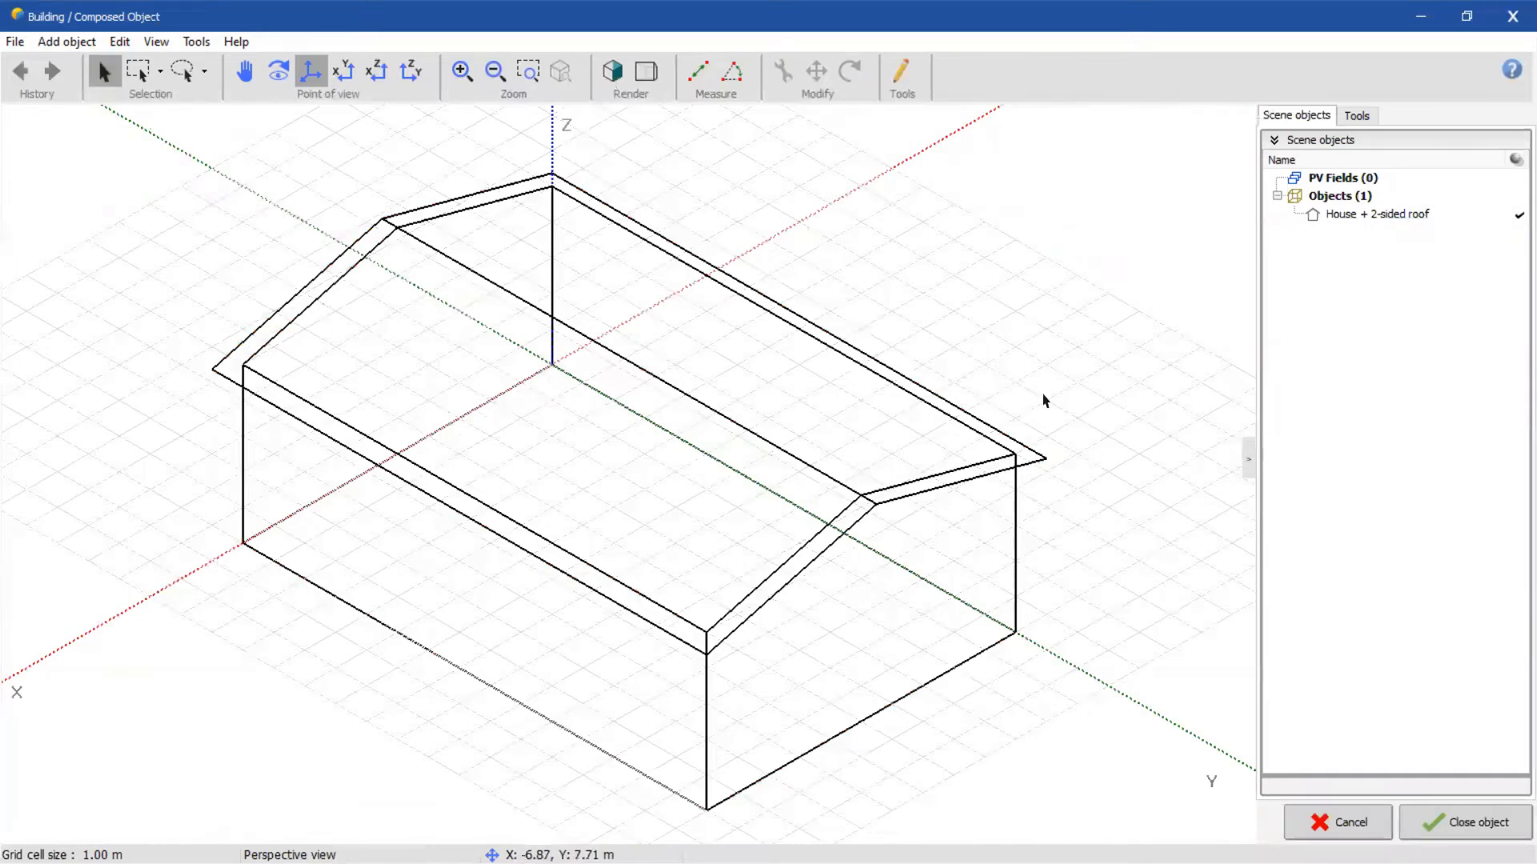
pyautogui.click(74, 40)
pyautogui.click(72, 56)
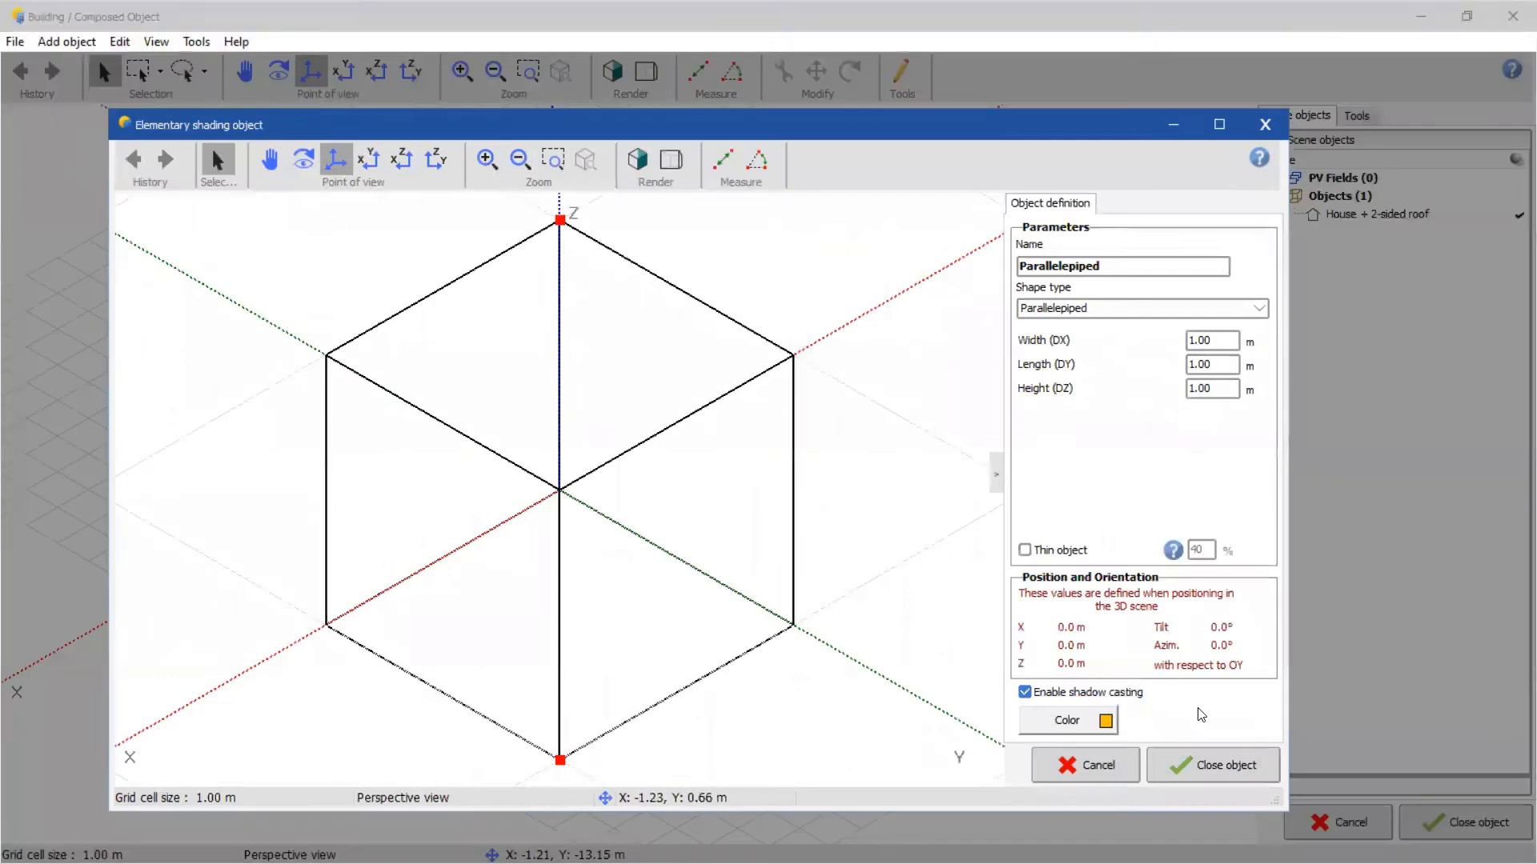
pyautogui.click(1086, 765)
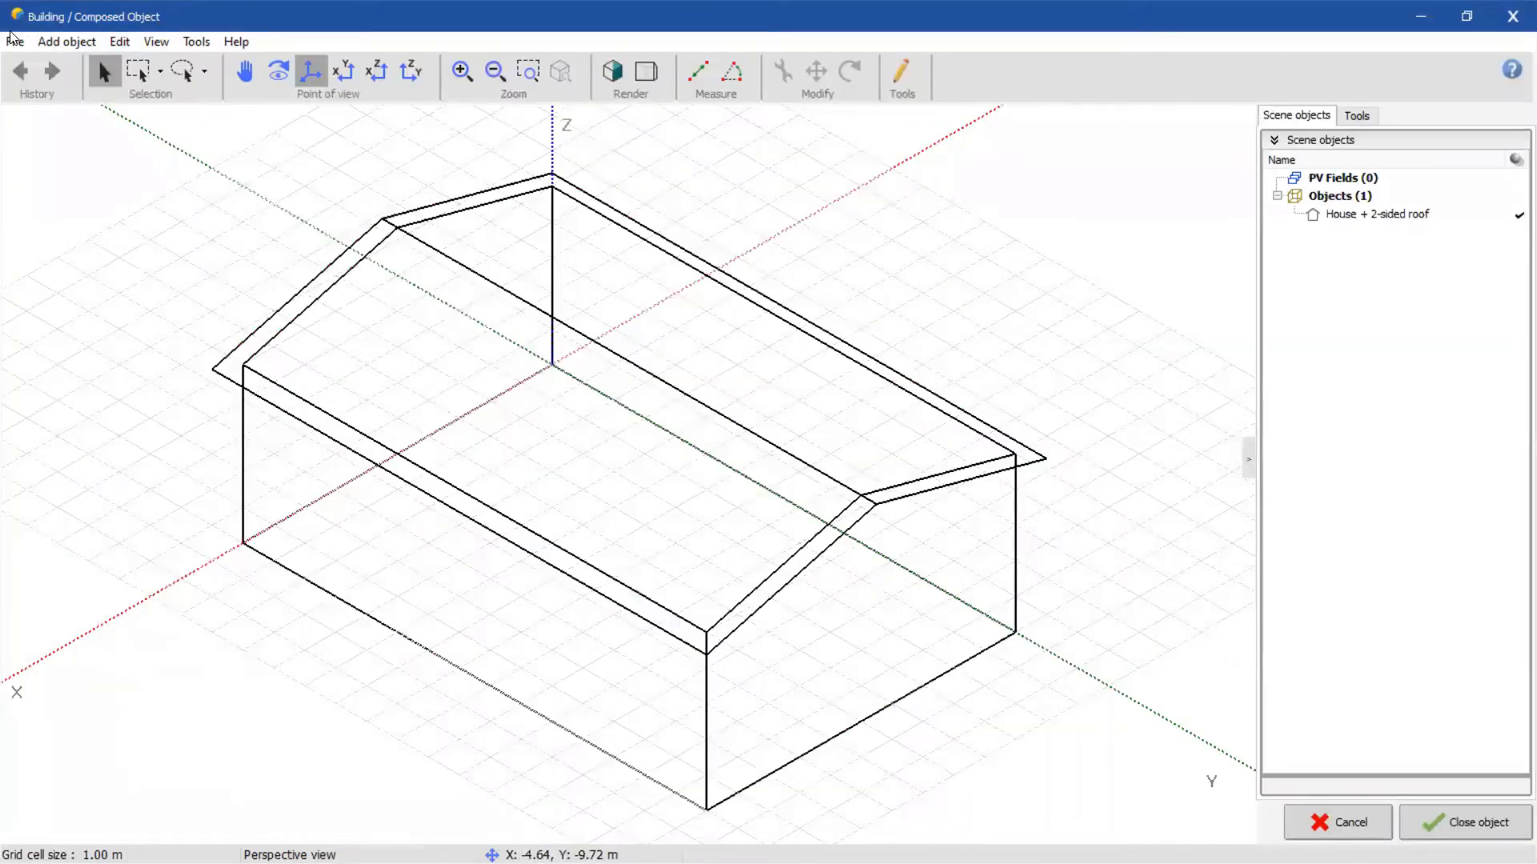
pyautogui.click(16, 41)
pyautogui.click(19, 43)
pyautogui.click(120, 42)
pyautogui.click(1342, 179)
pyautogui.click(50, 41)
pyautogui.click(211, 147)
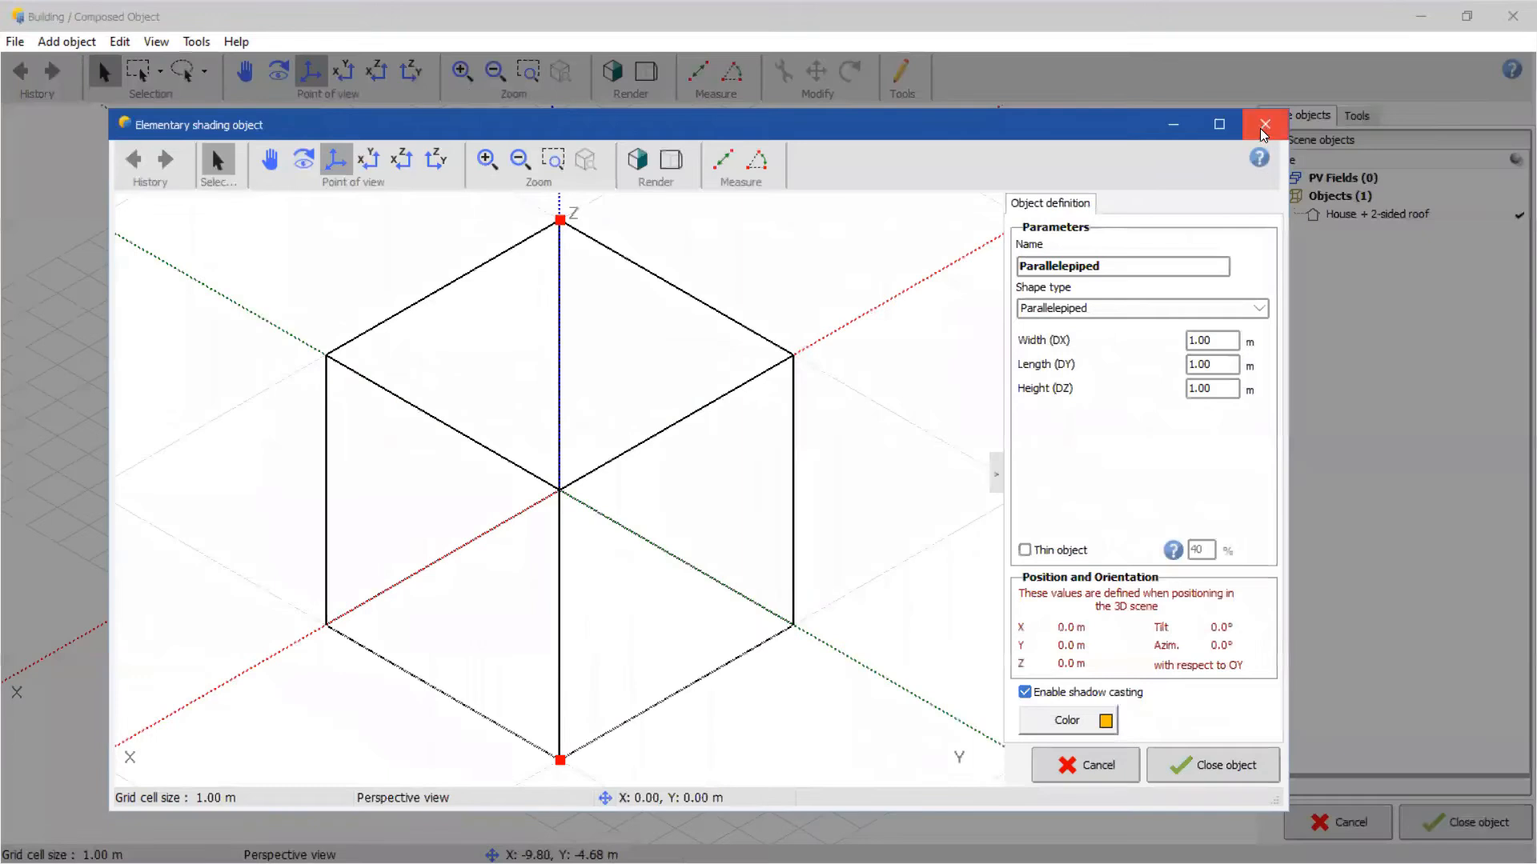
pyautogui.click(1263, 125)
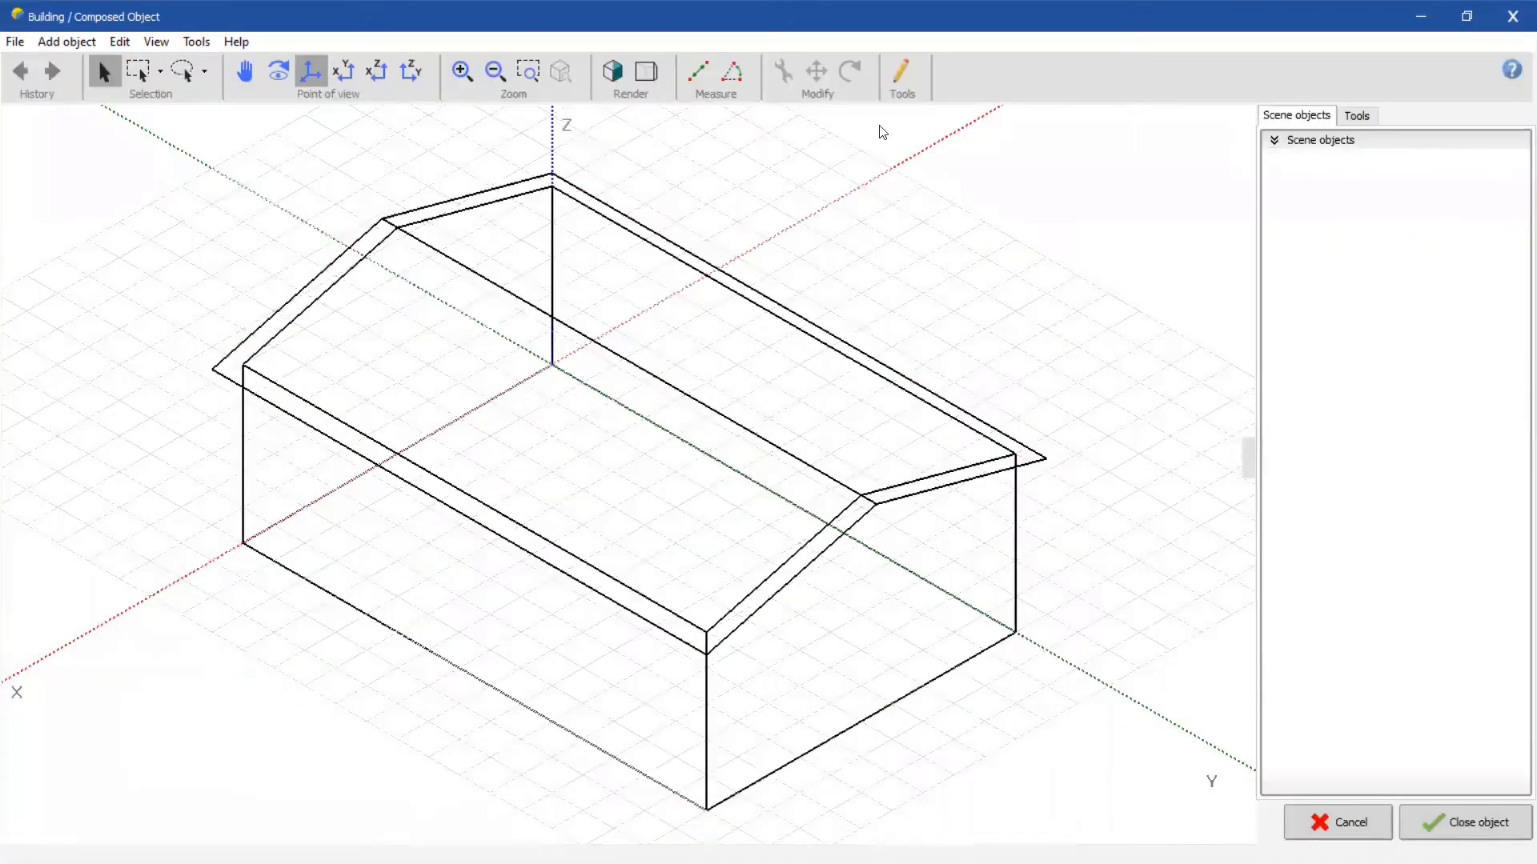
pyautogui.click(117, 43)
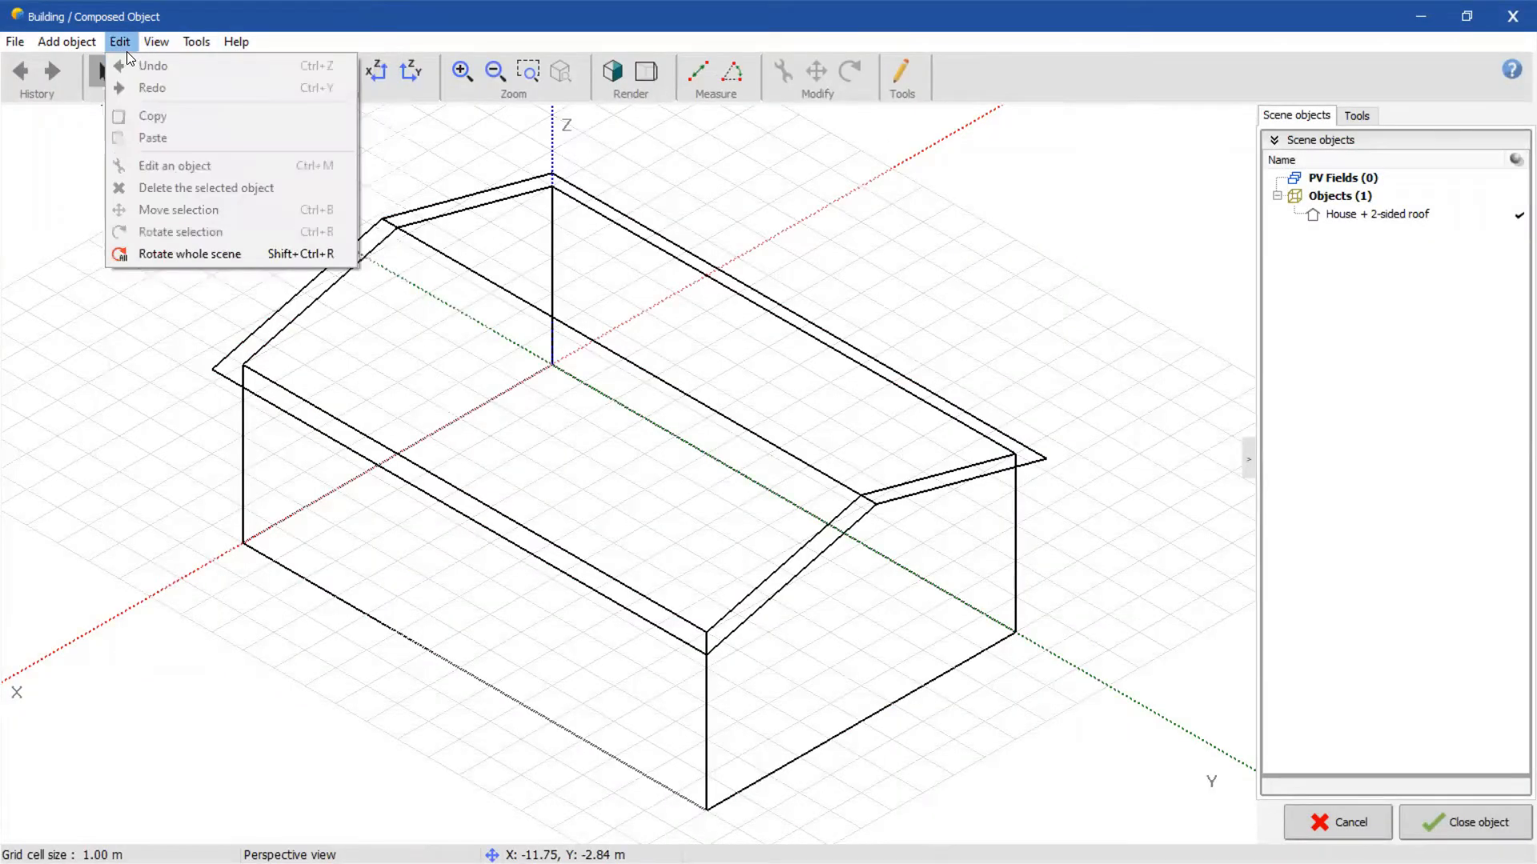
pyautogui.click(122, 43)
pyautogui.click(1482, 822)
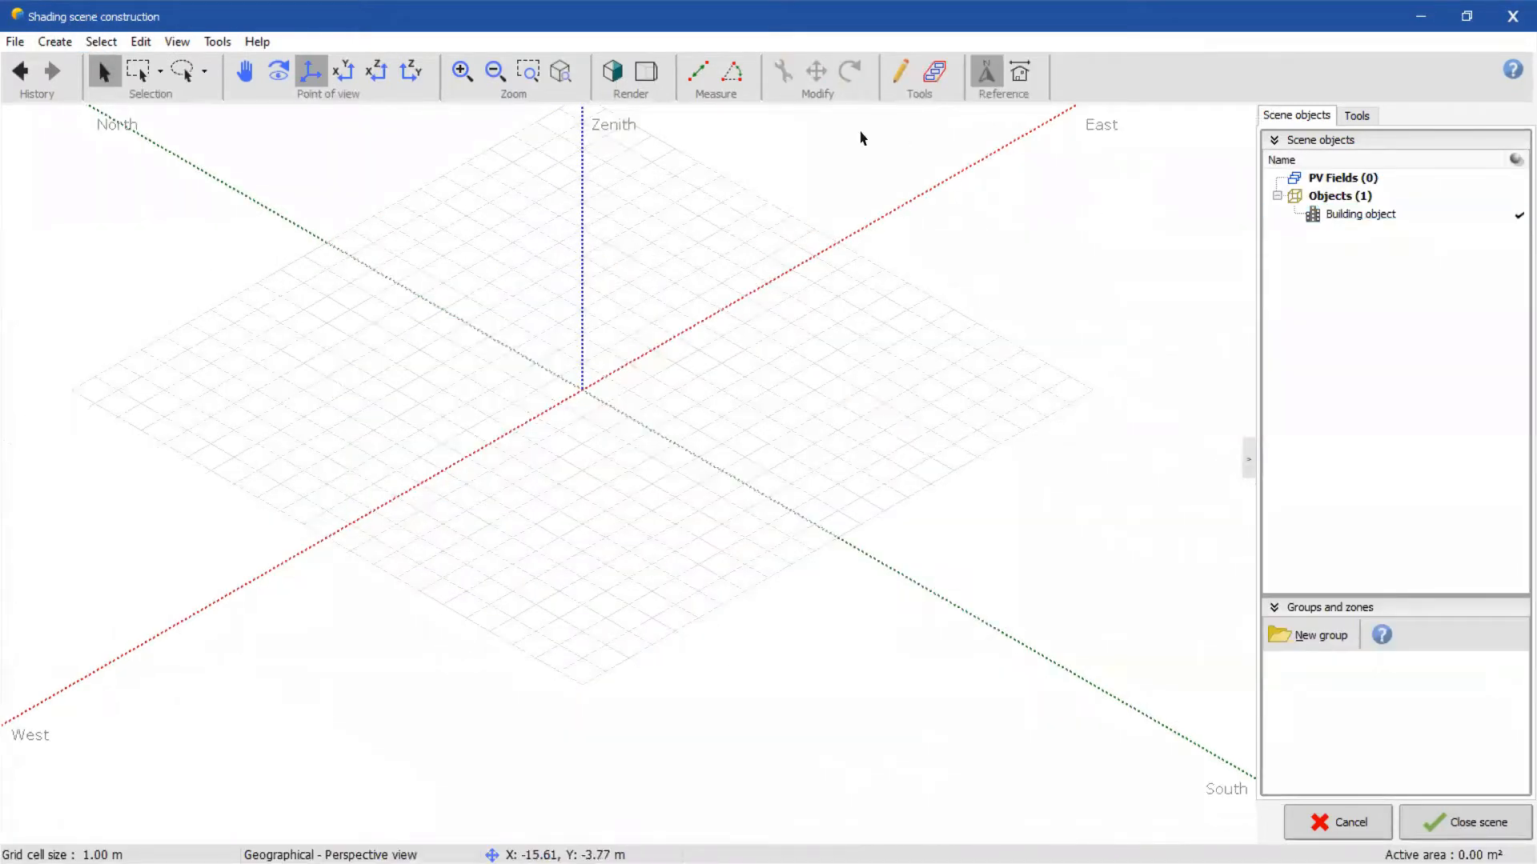
# - Close the shading scene and reopen its 3D construction from the near shadings definition
pyautogui.click(1458, 826)
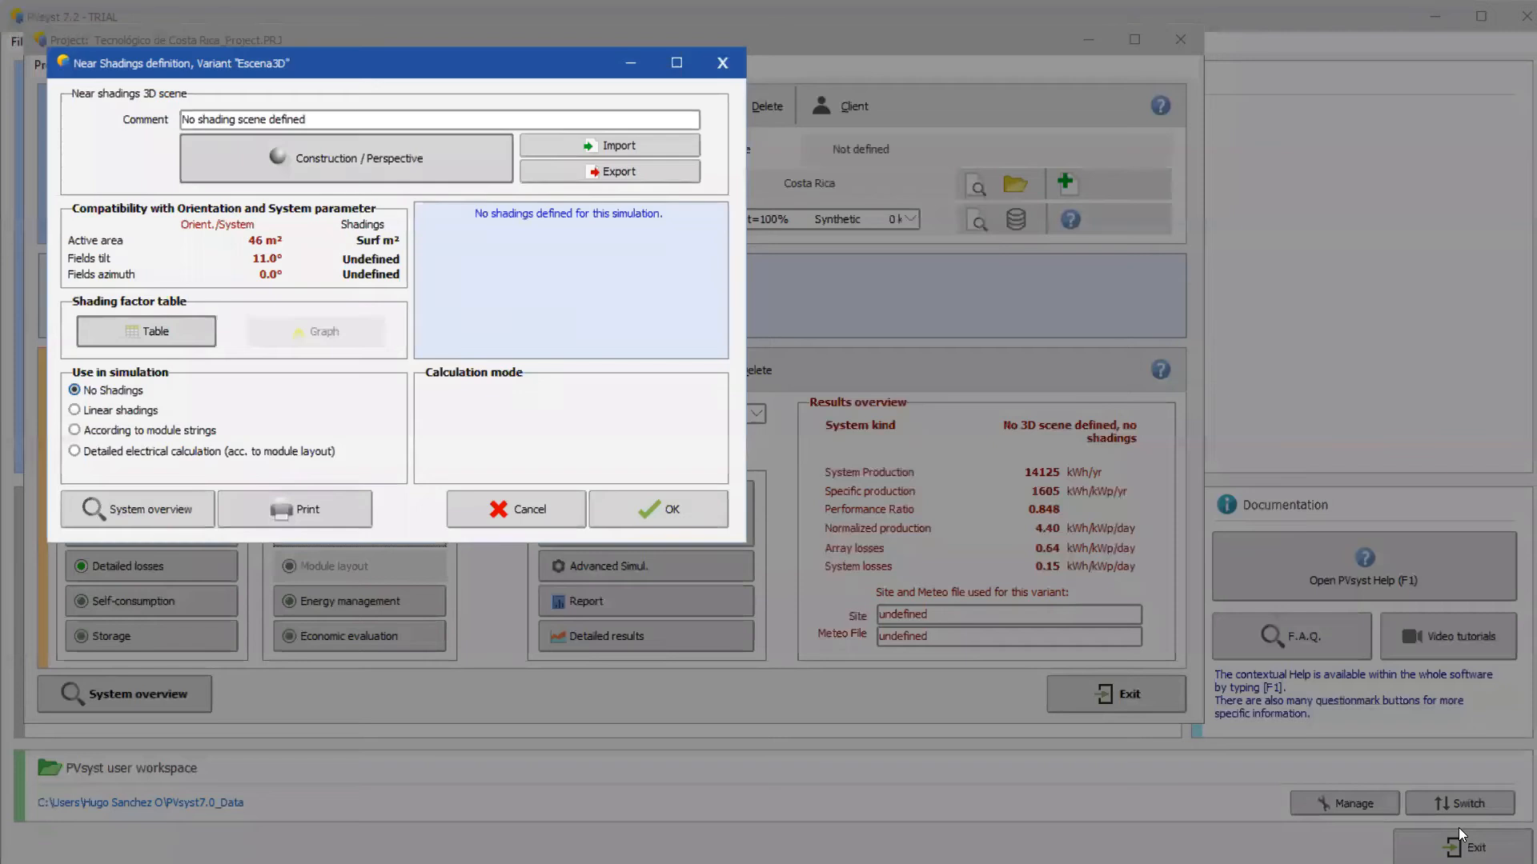
pyautogui.click(405, 161)
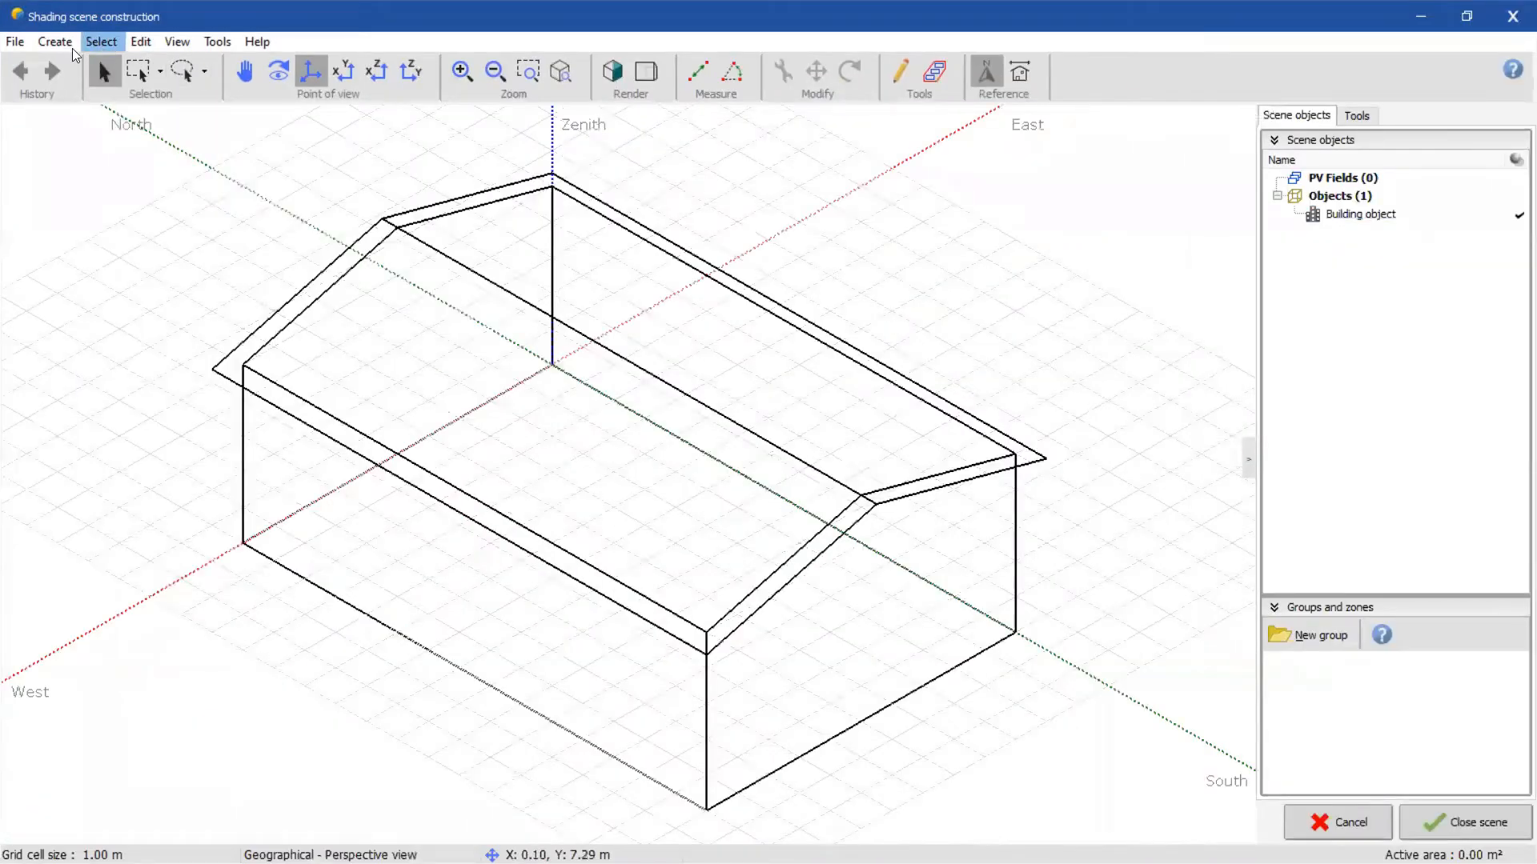
pyautogui.click(43, 44)
pyautogui.click(48, 43)
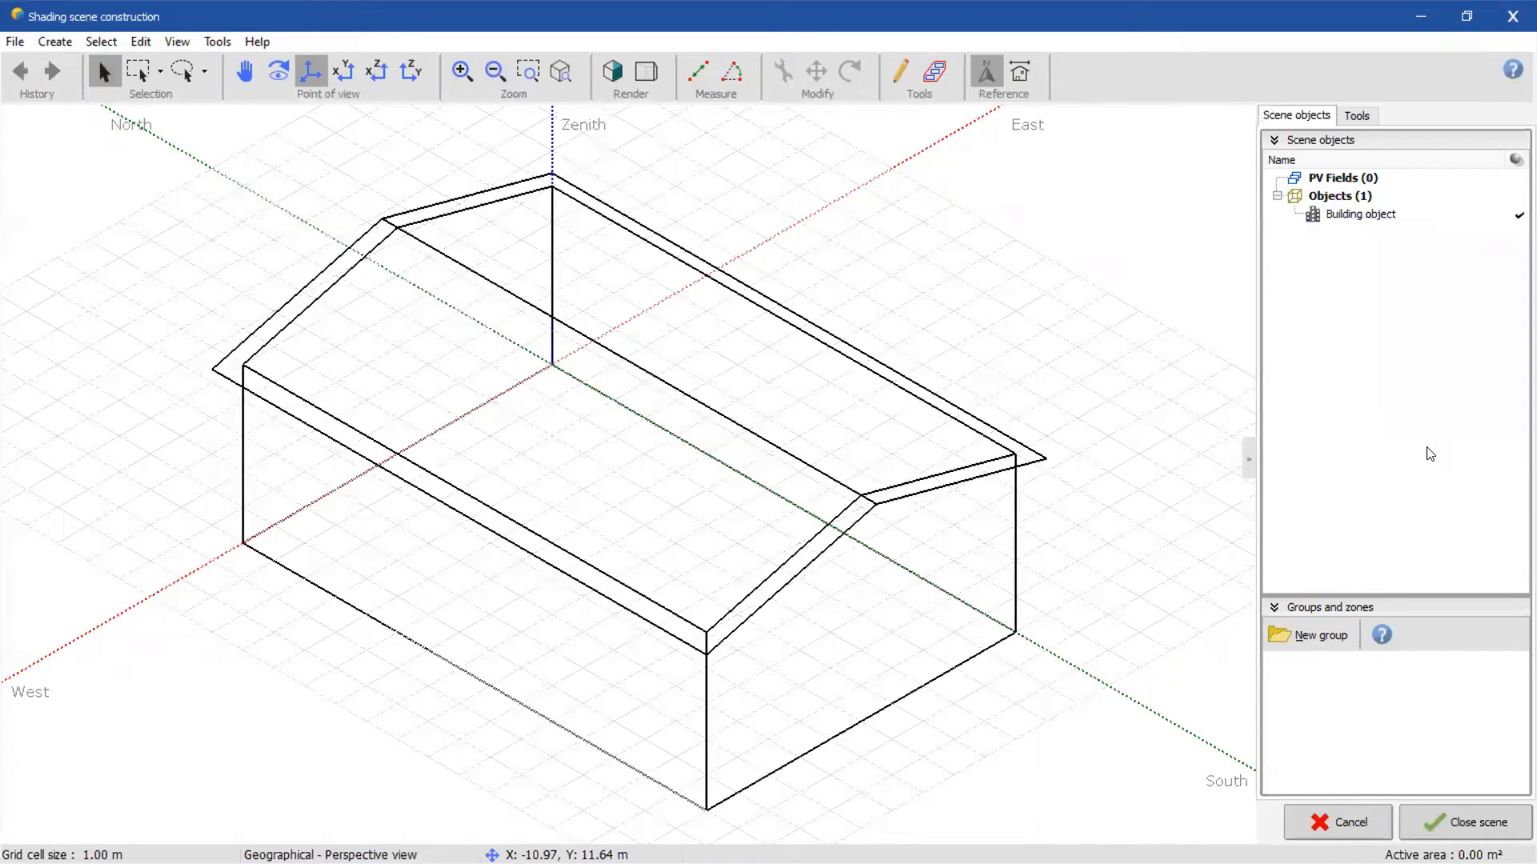
# - Create a single PV table in the shading scene
pyautogui.scroll(5, 839, 417)
pyautogui.scroll(-7, 838, 418)
pyautogui.moveTo(835, 416); pyautogui.dragTo(784, 353, button='middle')
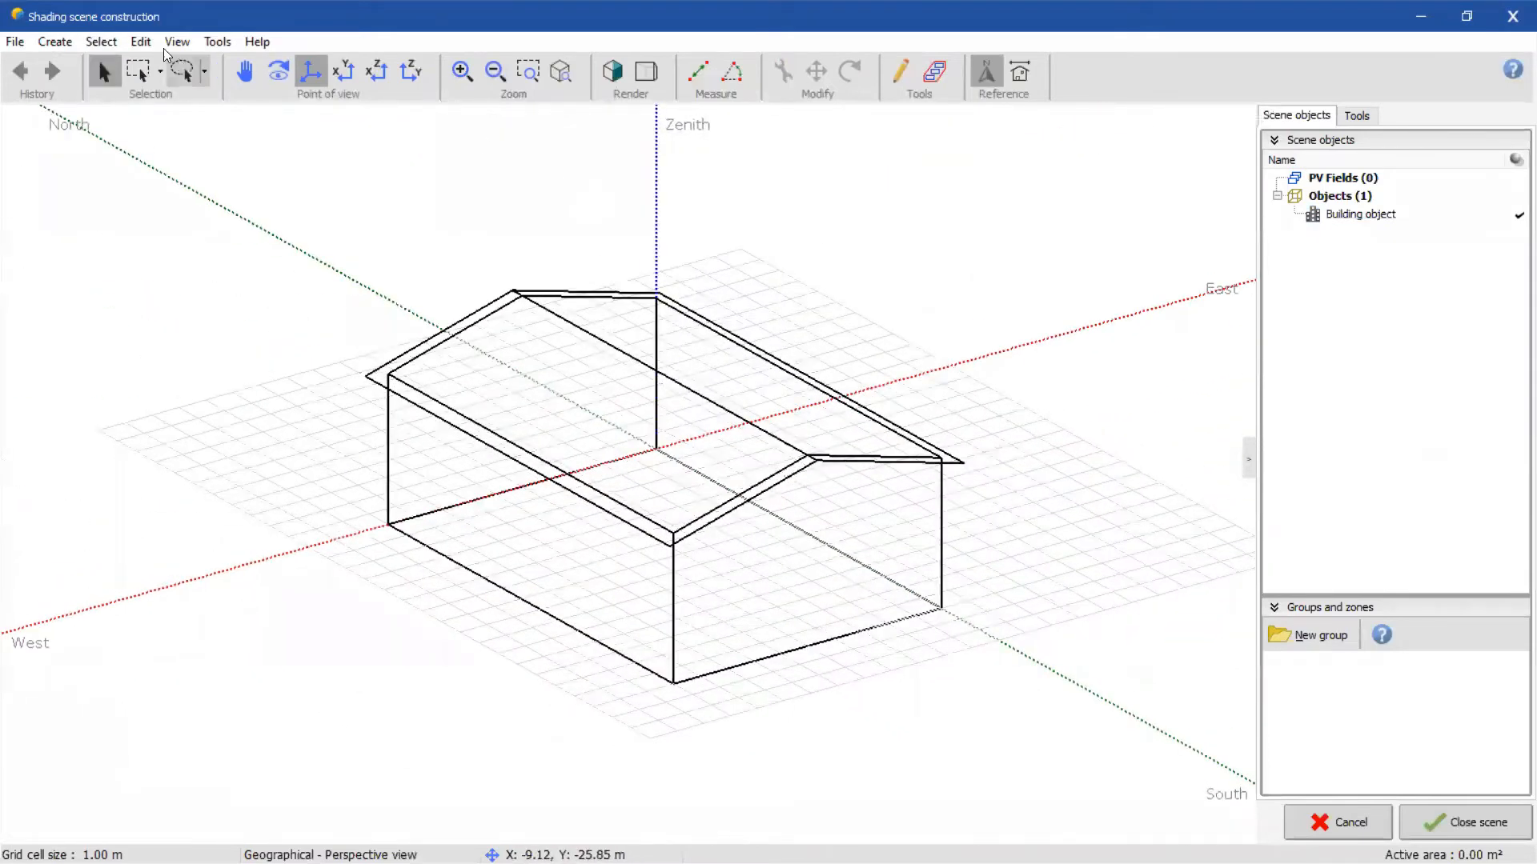
pyautogui.click(48, 44)
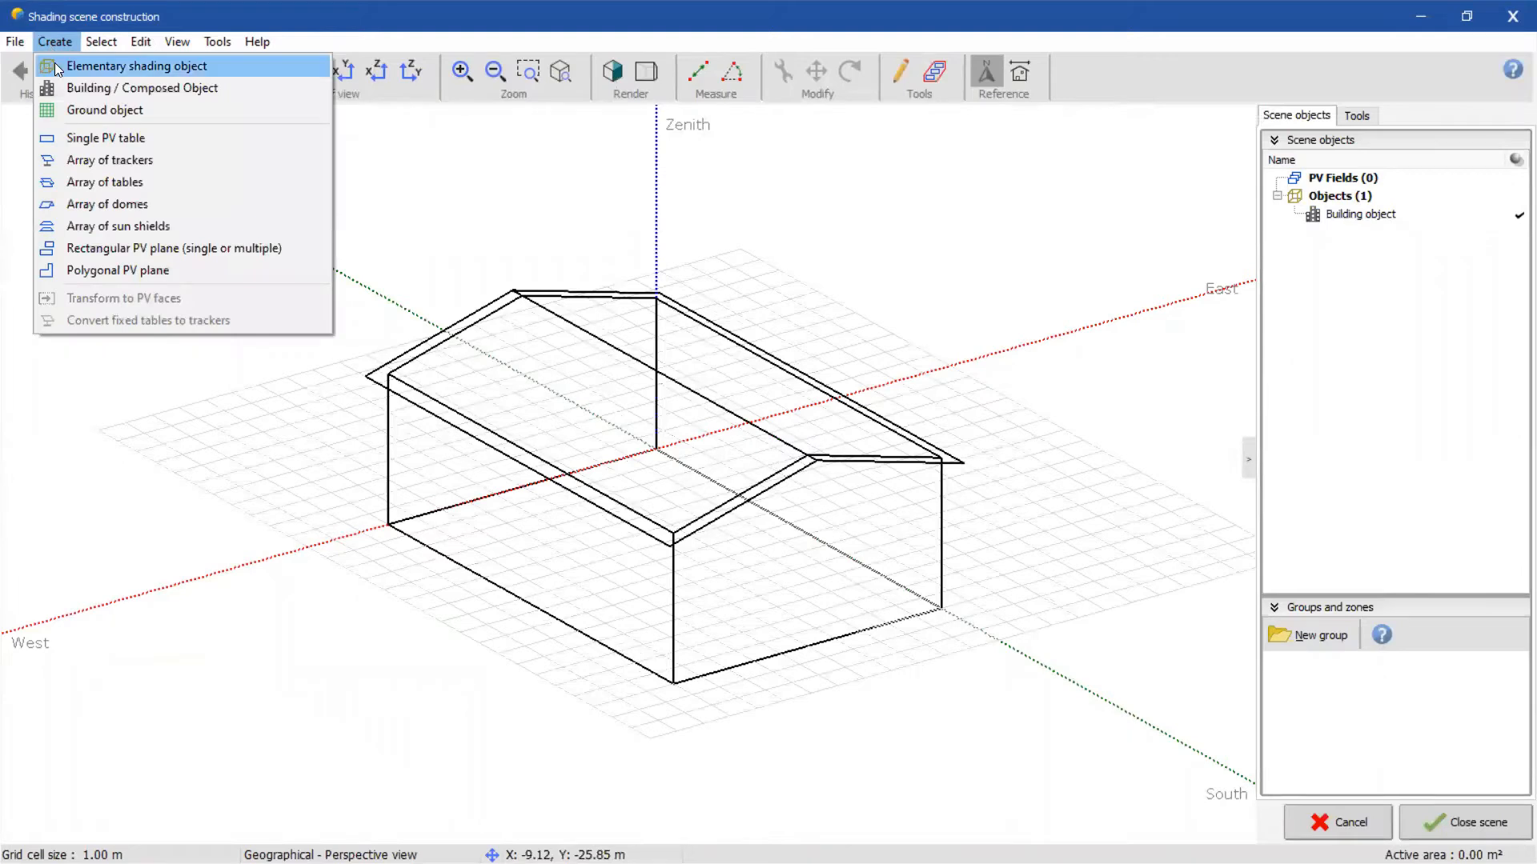
pyautogui.click(113, 139)
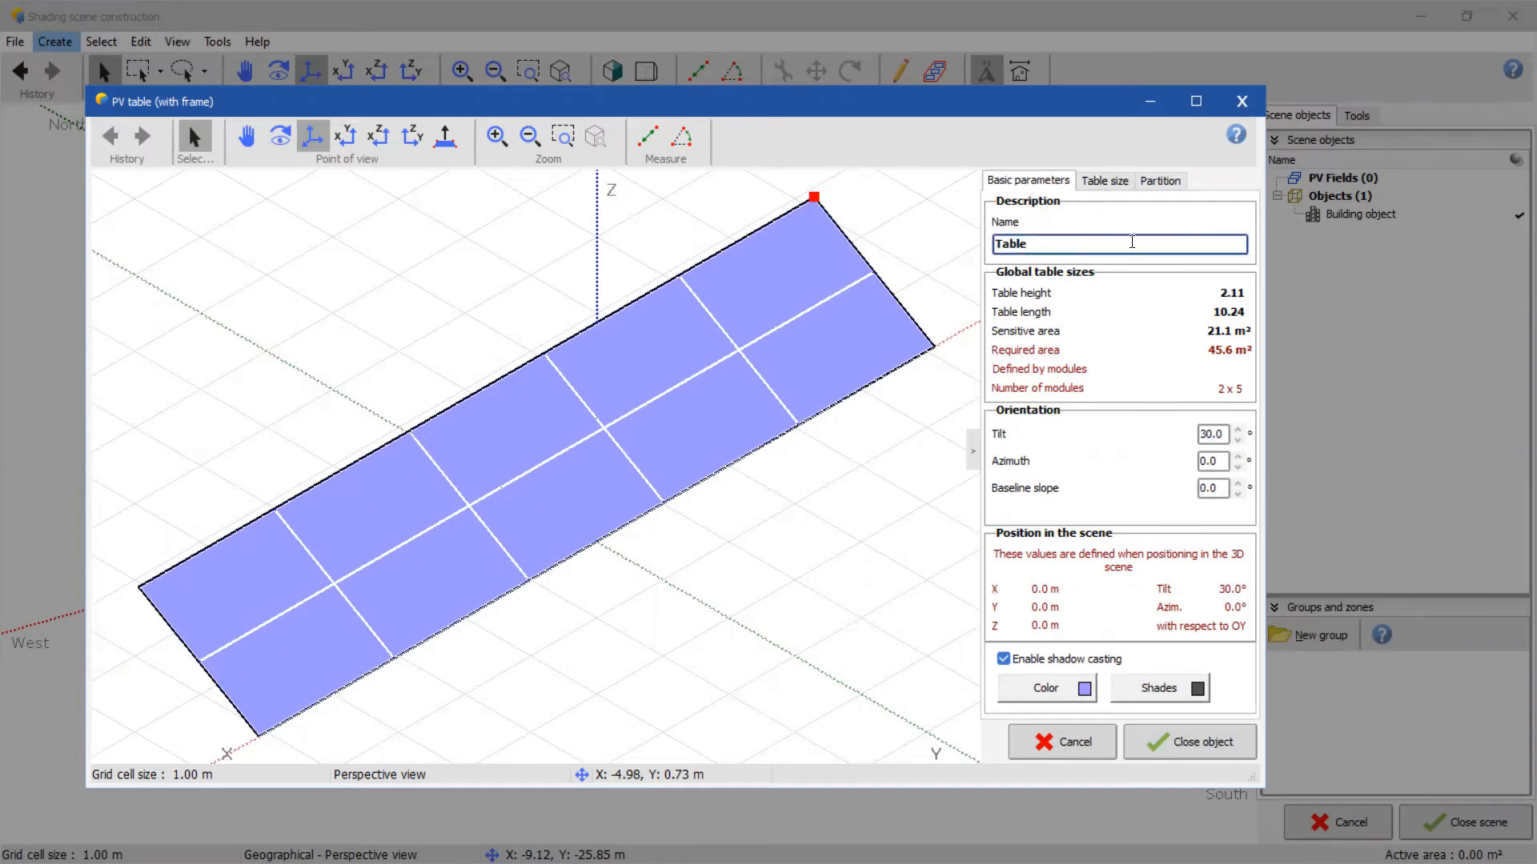
# - Size the PV table to 4 modules in height and 6 in length, and insert it in the scene
pyautogui.click(1095, 183)
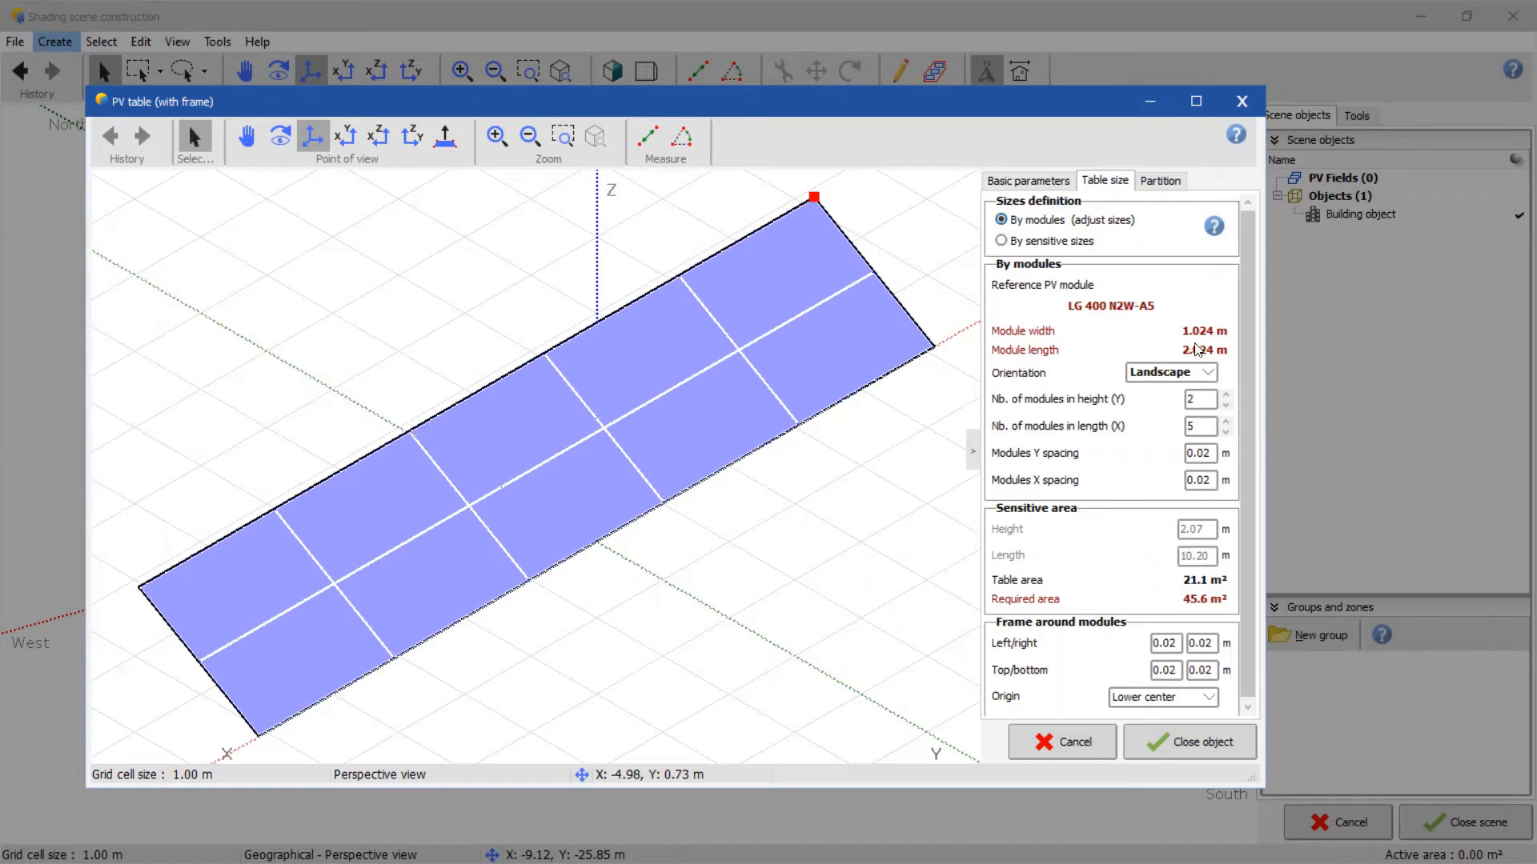
pyautogui.click(1190, 399)
pyautogui.click(1225, 395)
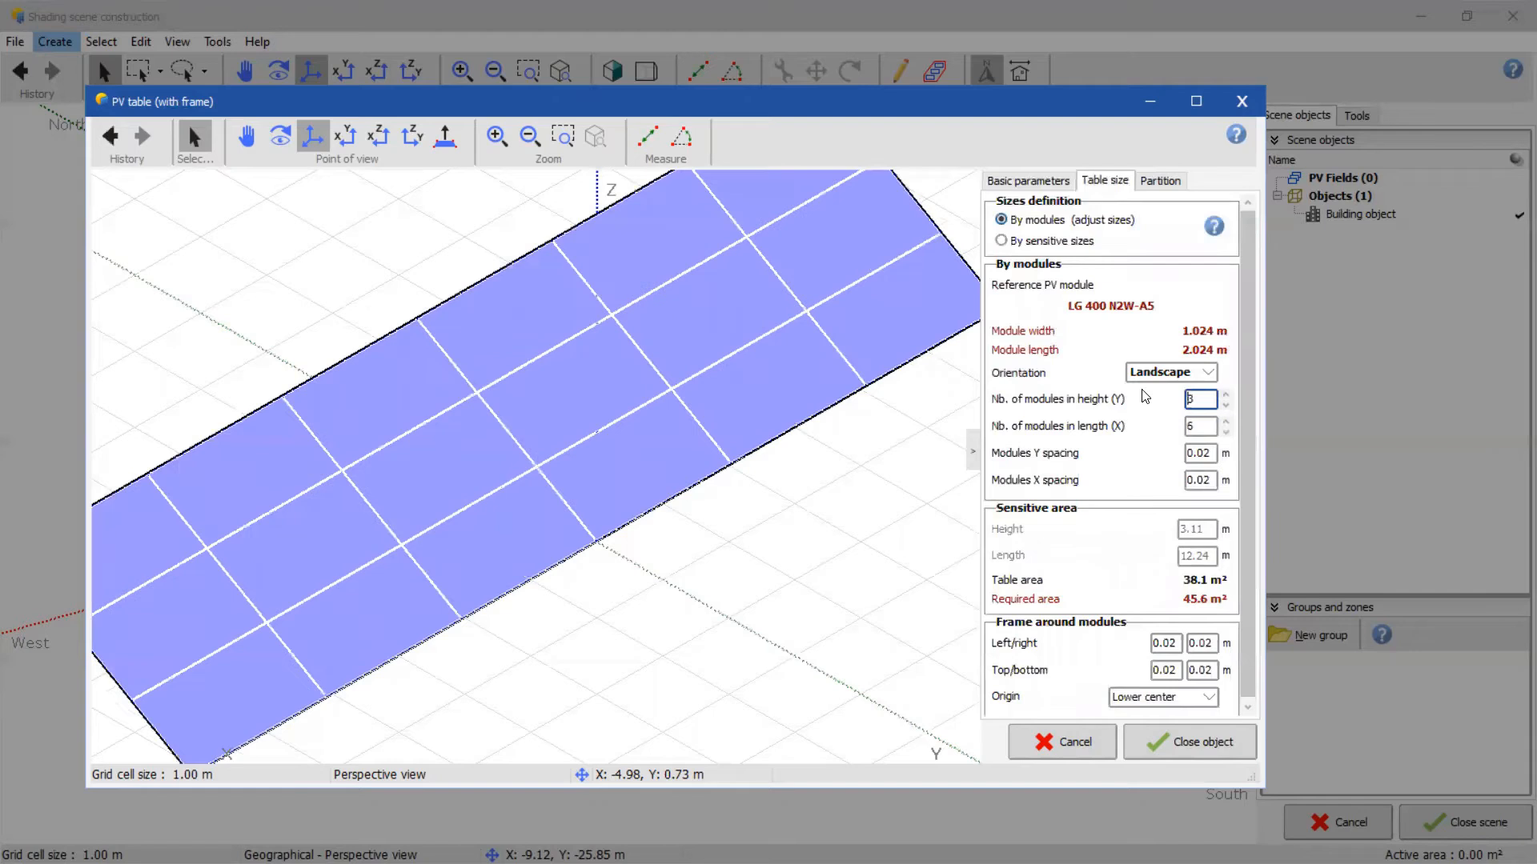
pyautogui.scroll(-2, 816, 447)
pyautogui.scroll(2, 817, 446)
pyautogui.click(1227, 396)
pyautogui.press('Tab')
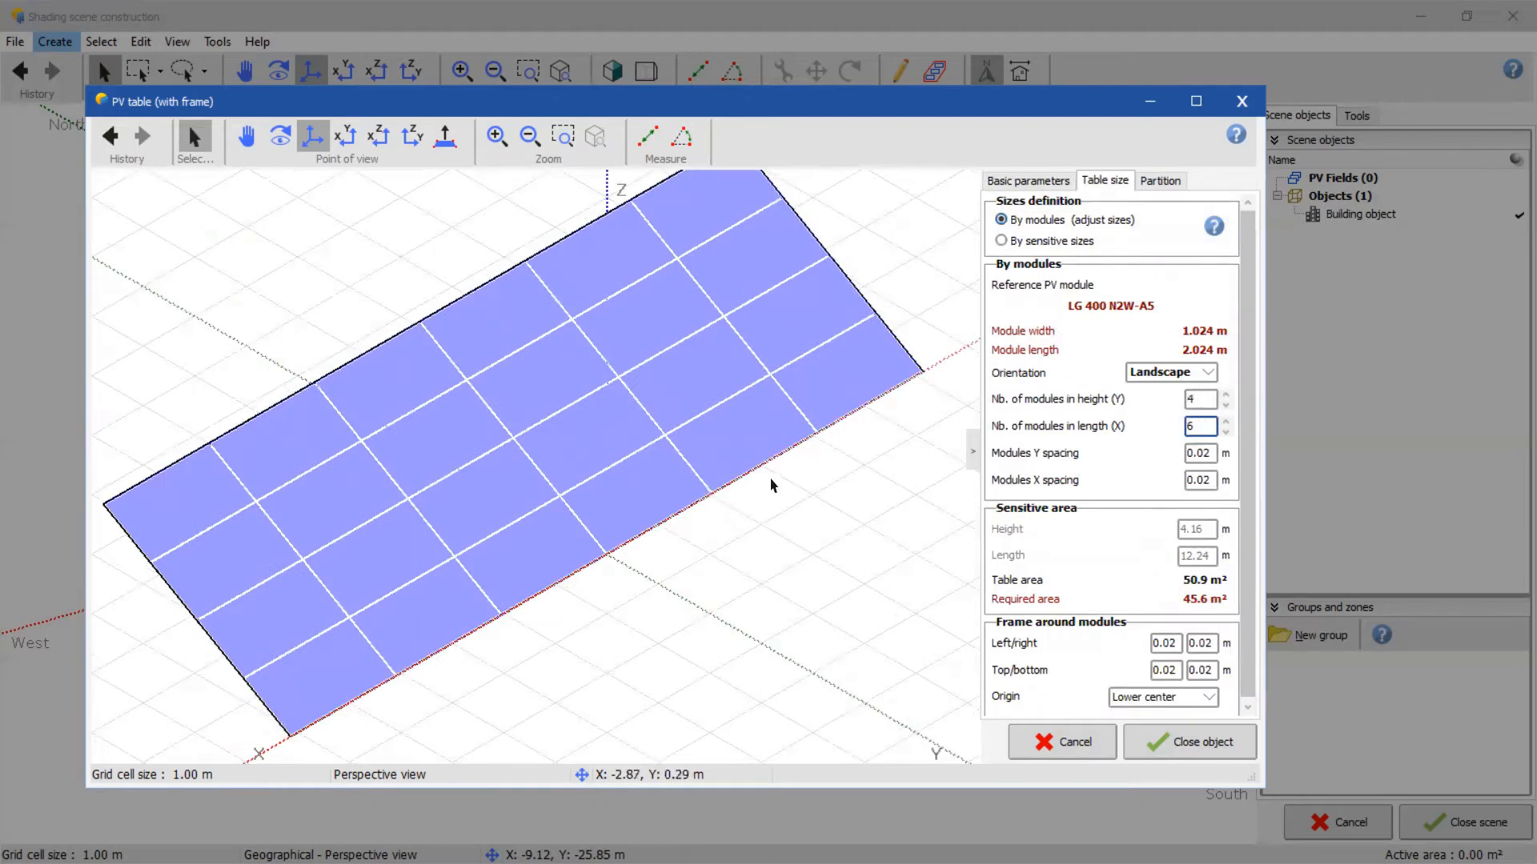
pyautogui.click(1184, 741)
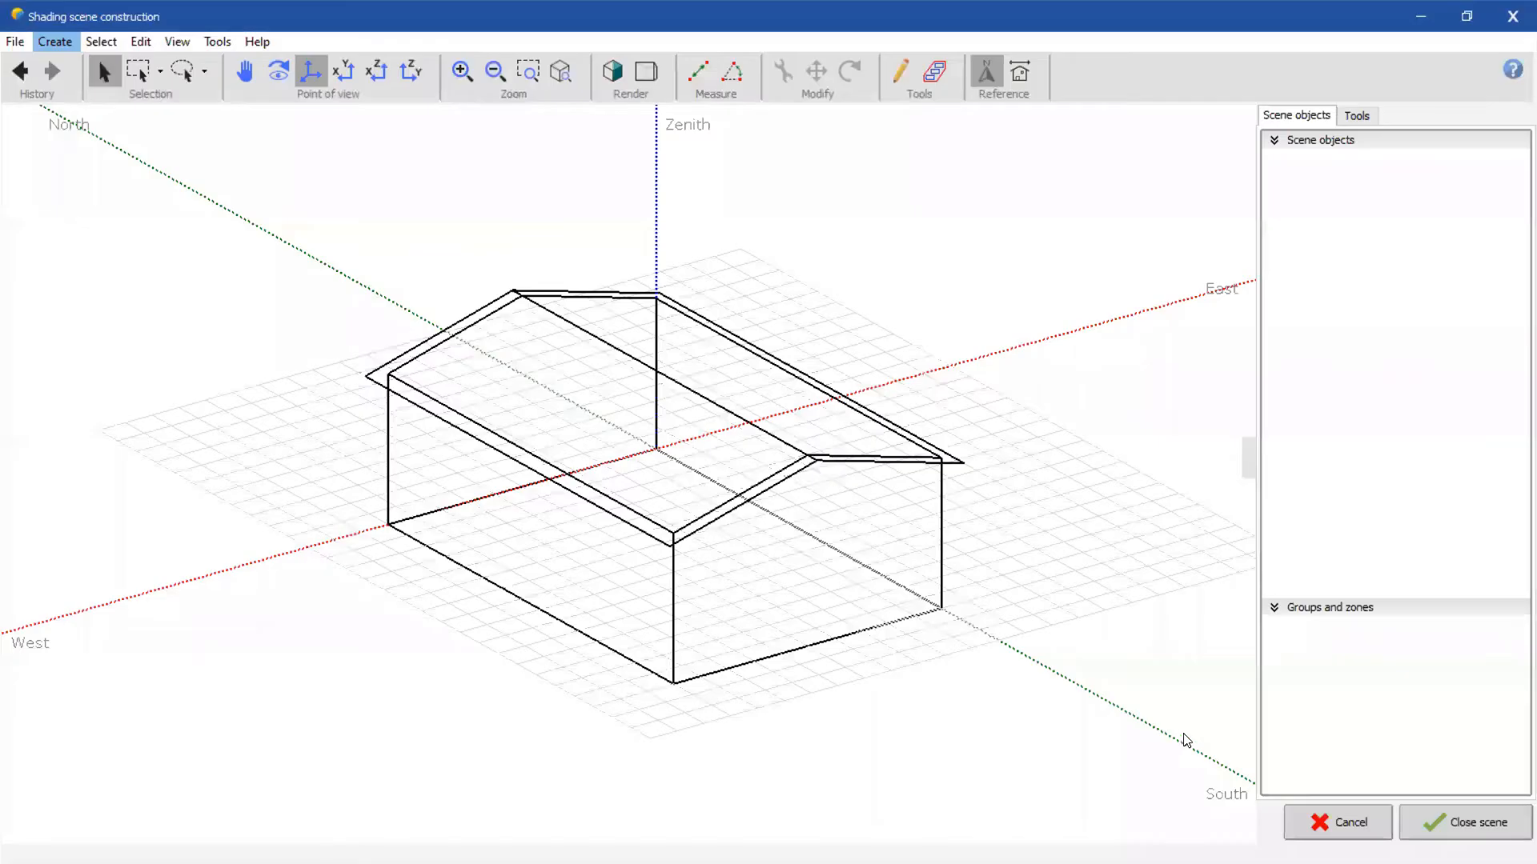
pyautogui.moveTo(735, 328)
pyautogui.mouseDown(button='middle')
pyautogui.moveTo(840, 271)
pyautogui.moveTo(847, 347)
pyautogui.moveTo(734, 357)
pyautogui.mouseUp(button='middle')
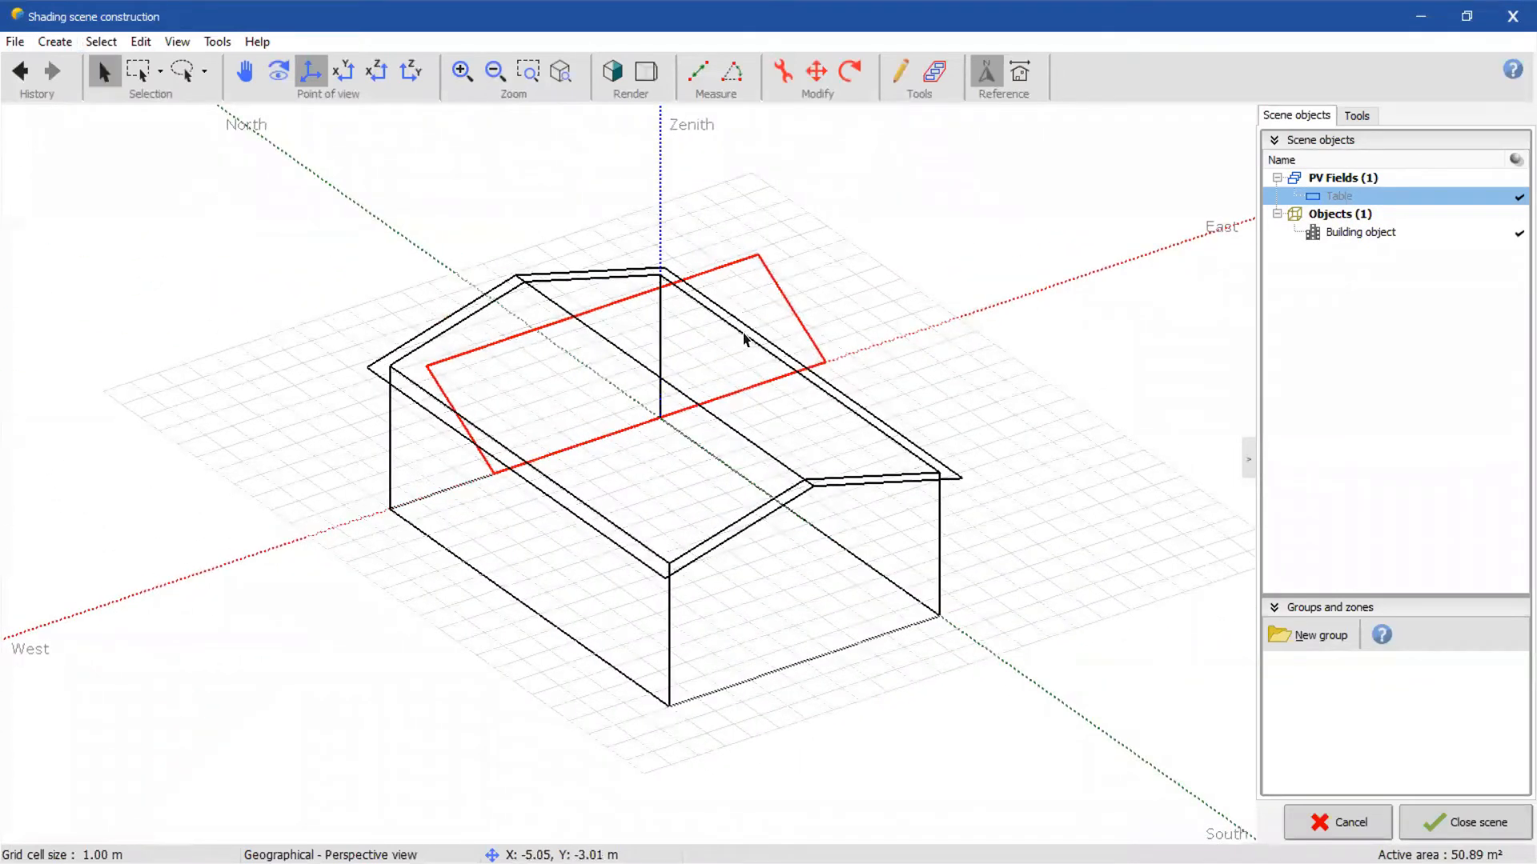
pyautogui.click(744, 470)
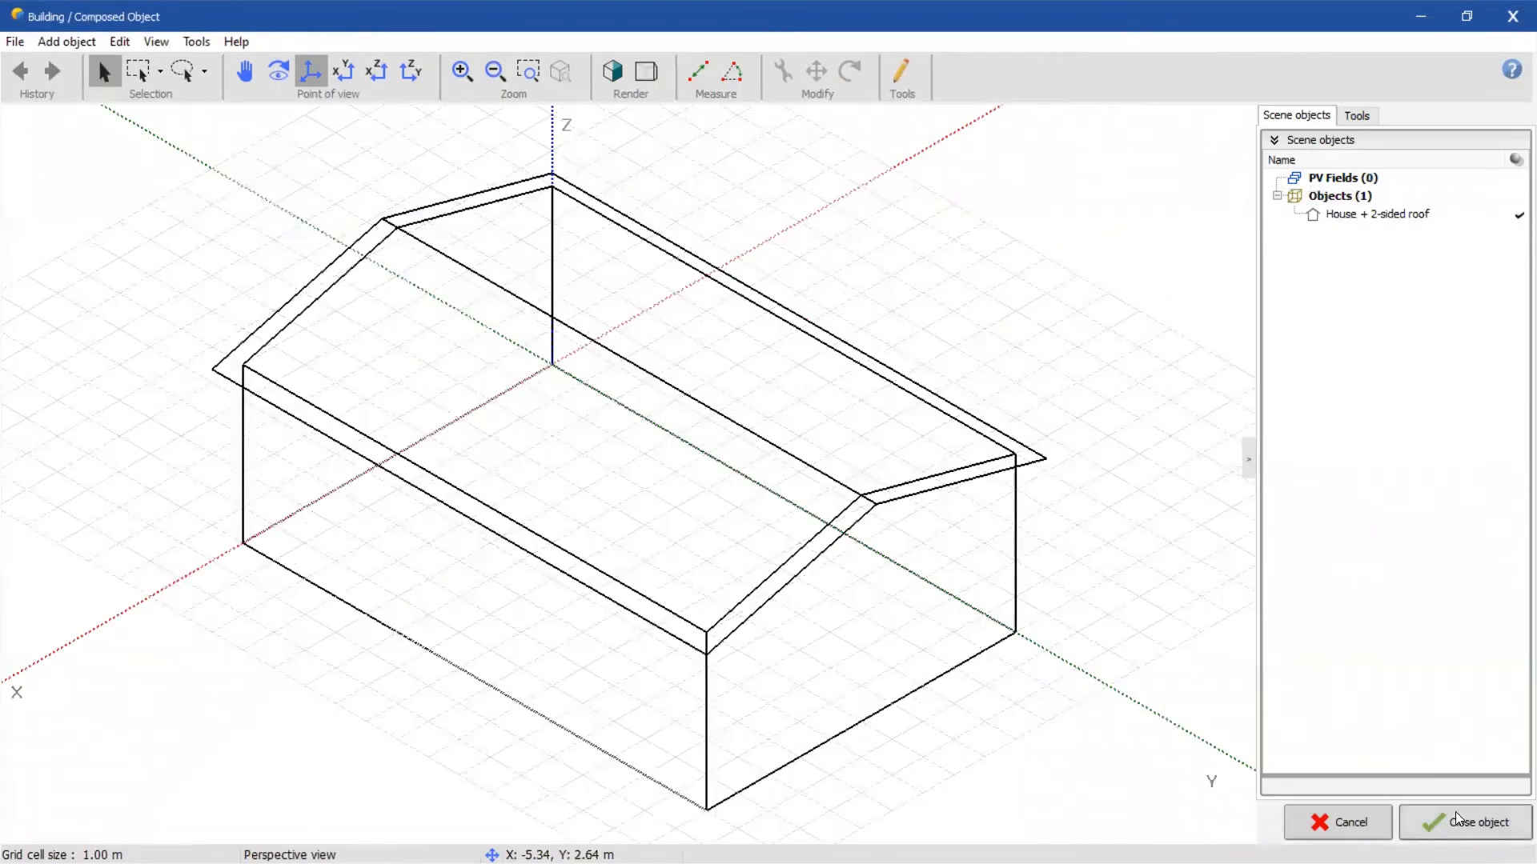
pyautogui.click(1465, 821)
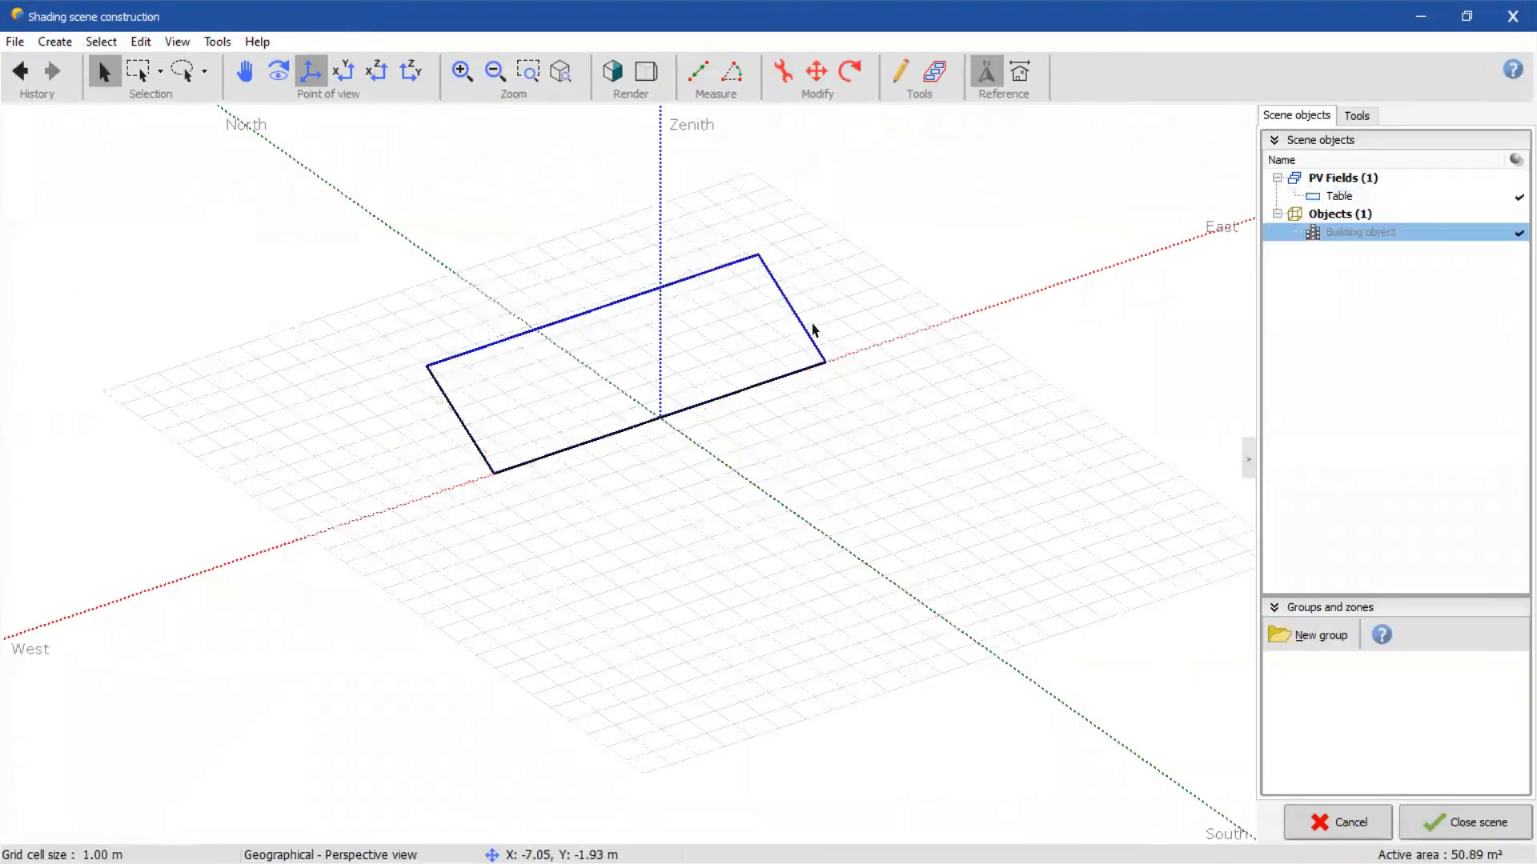
# - Switch the scene to realistic rendering, then open the PV table's definition and close it
pyautogui.click(782, 414)
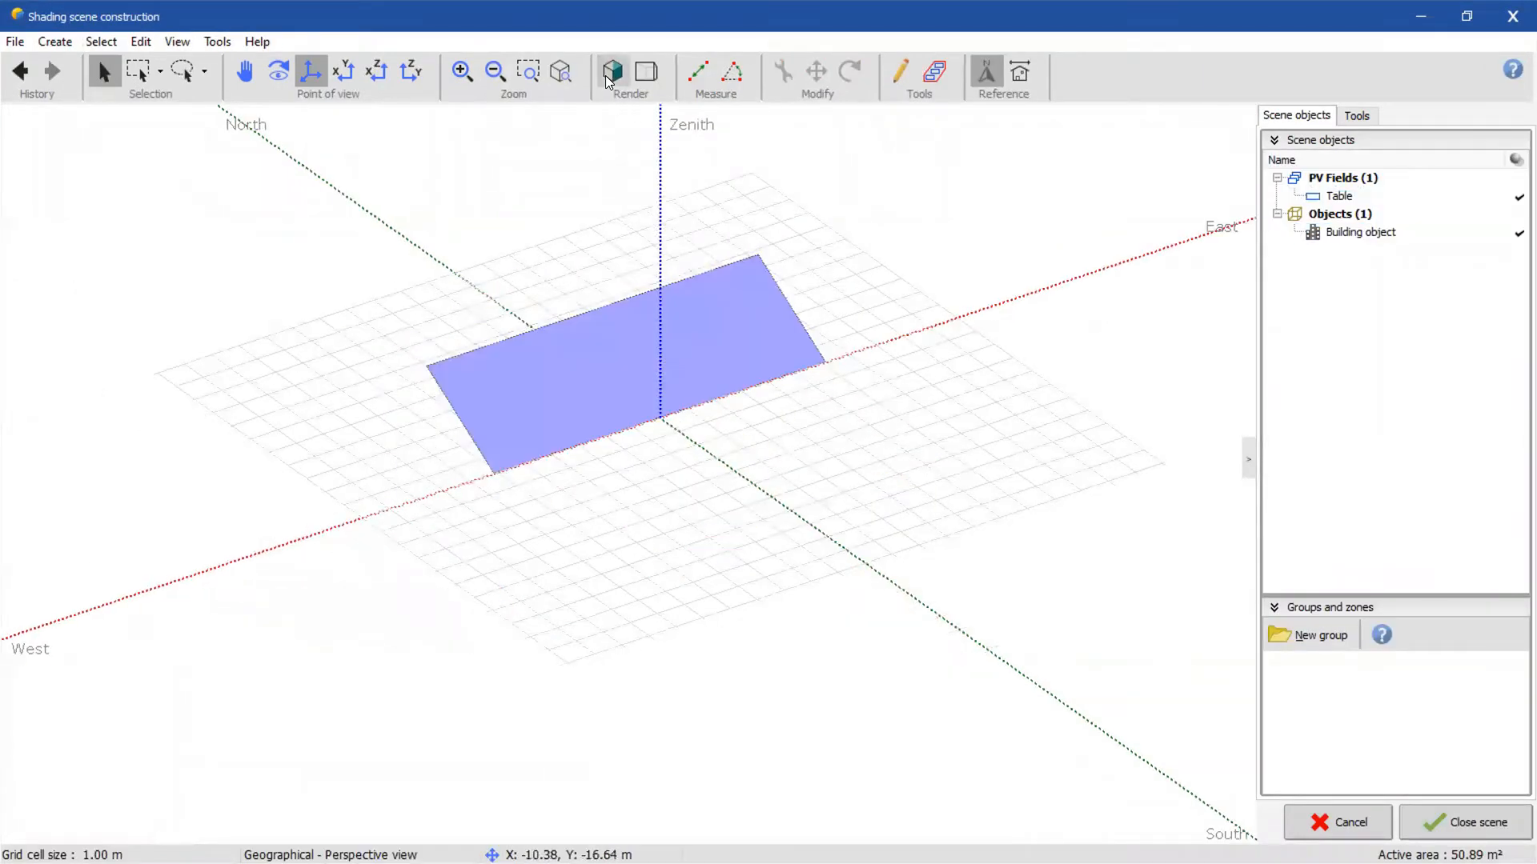
pyautogui.click(770, 337)
pyautogui.doubleClick(768, 336)
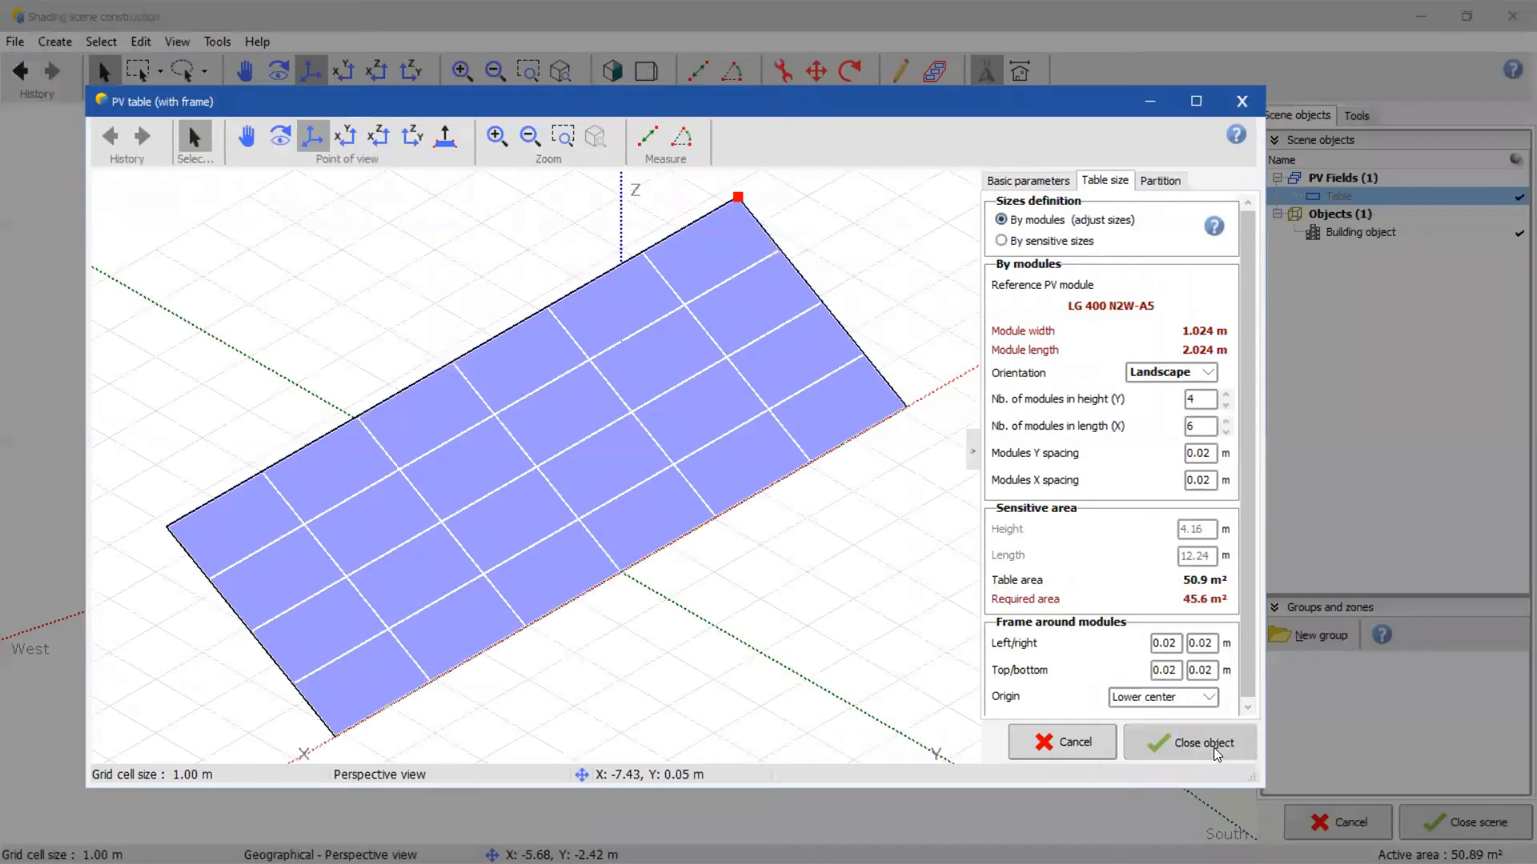
pyautogui.click(1176, 742)
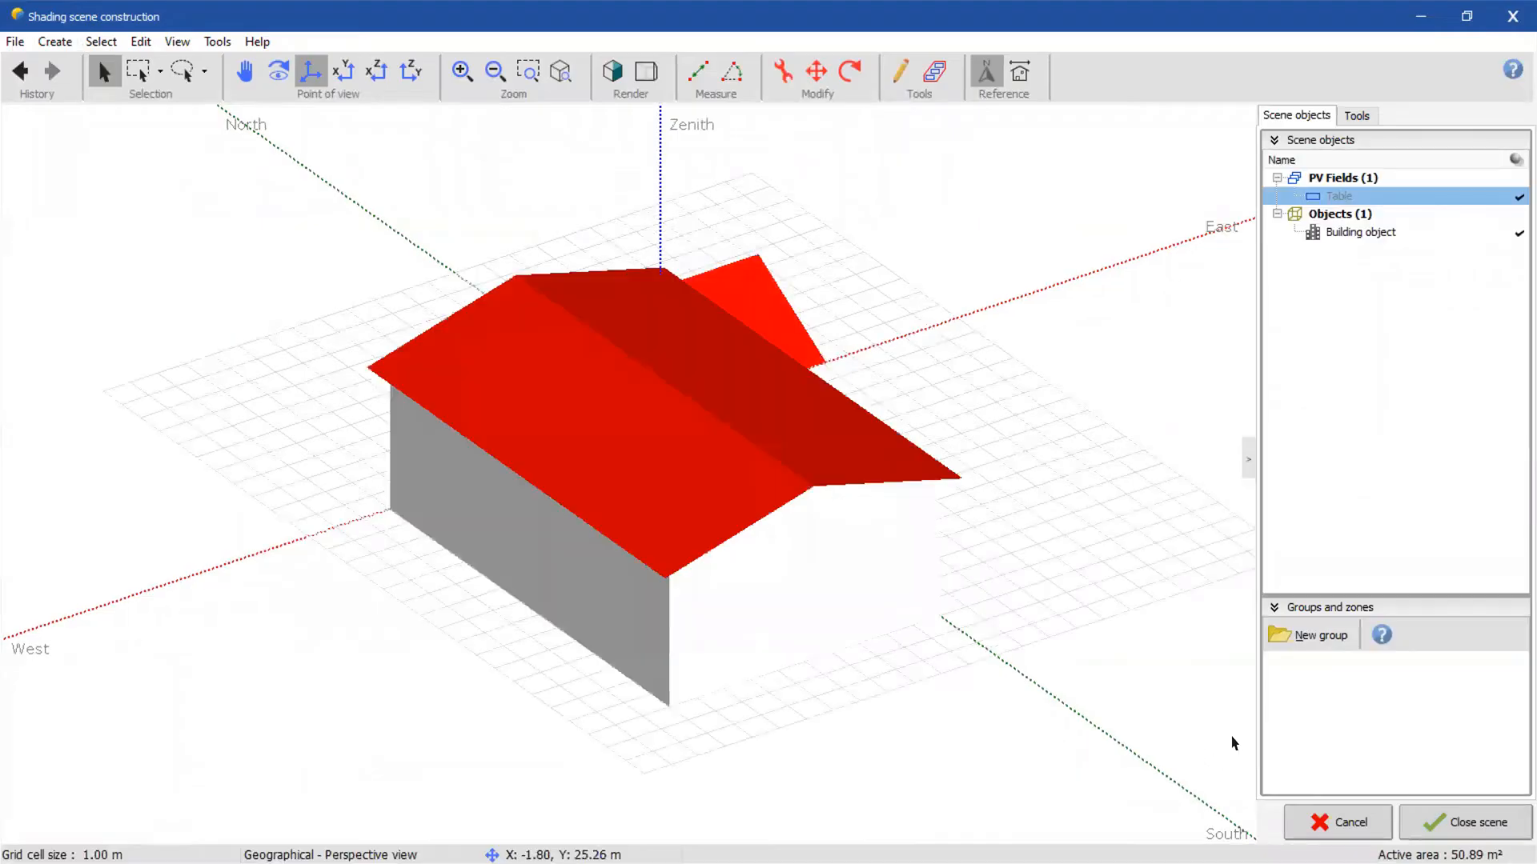
# - Review the PV table's size and basic parameters in its definition window, and close it without changes
pyautogui.doubleClick(744, 302)
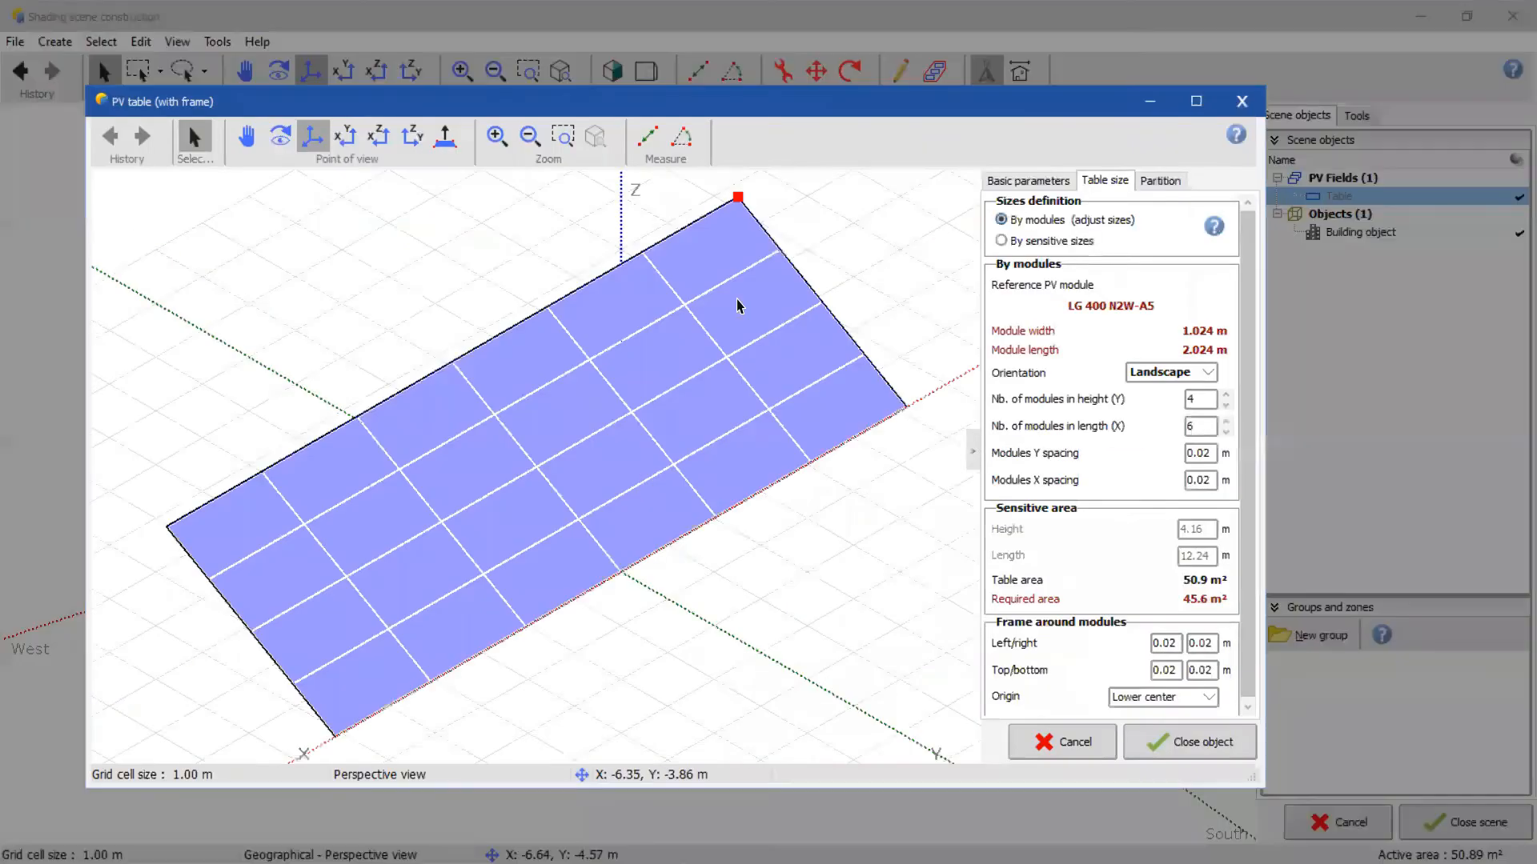
pyautogui.click(1027, 181)
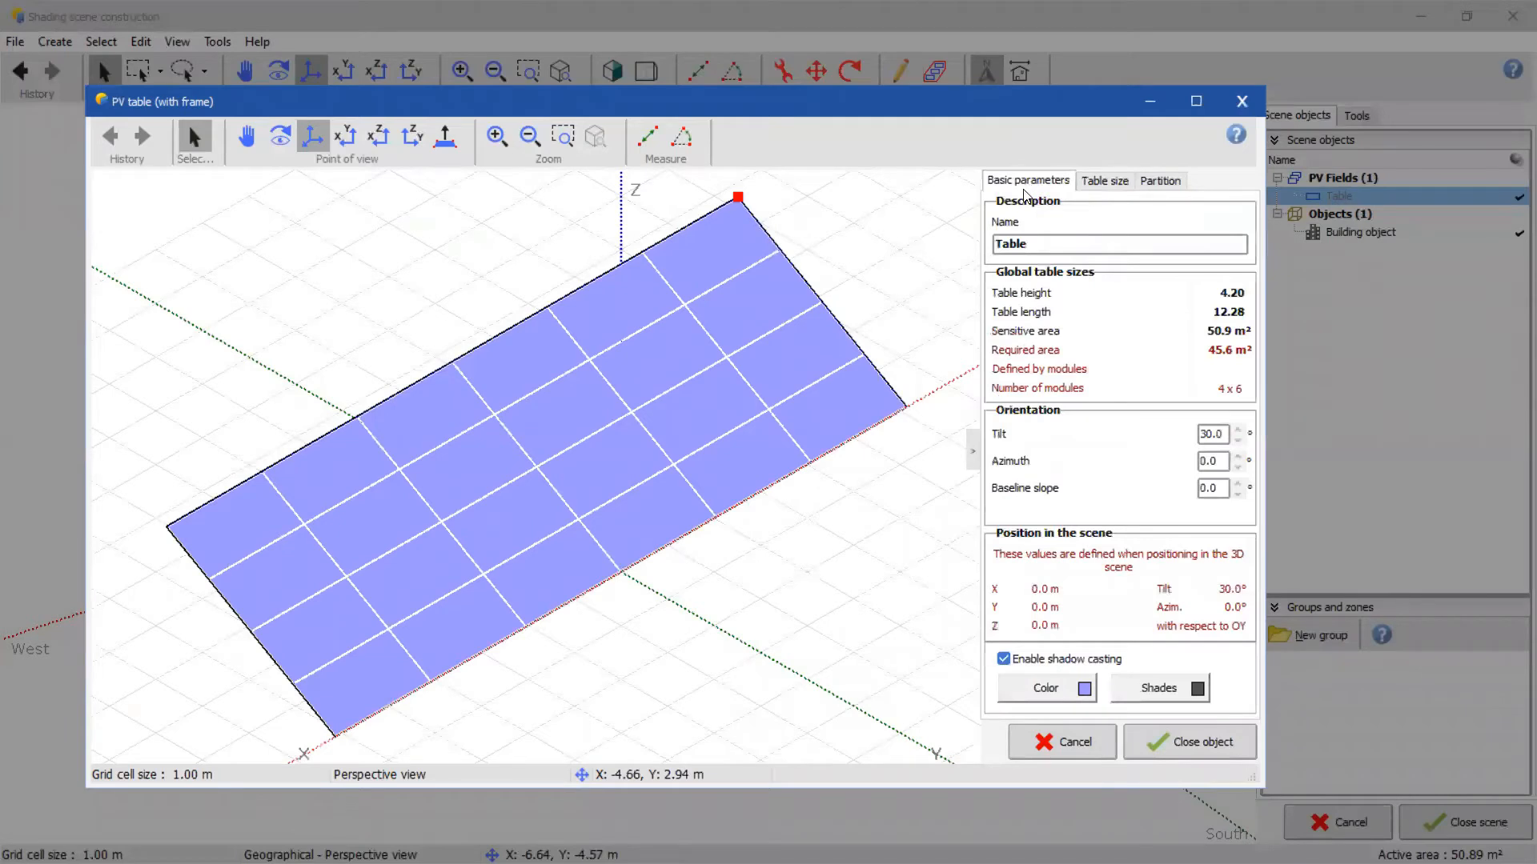
pyautogui.click(1190, 742)
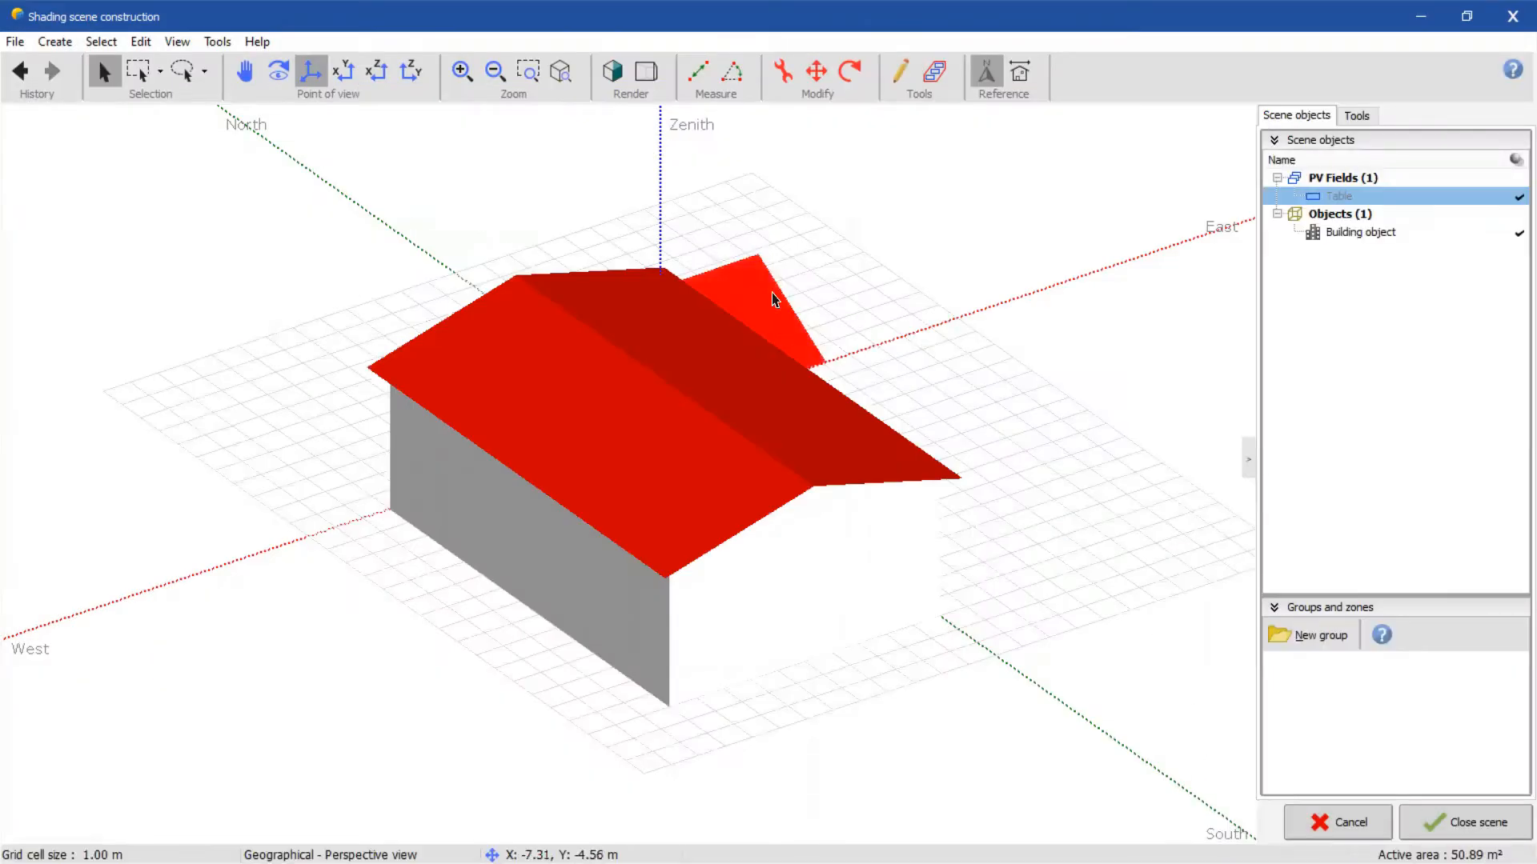
pyautogui.click(782, 75)
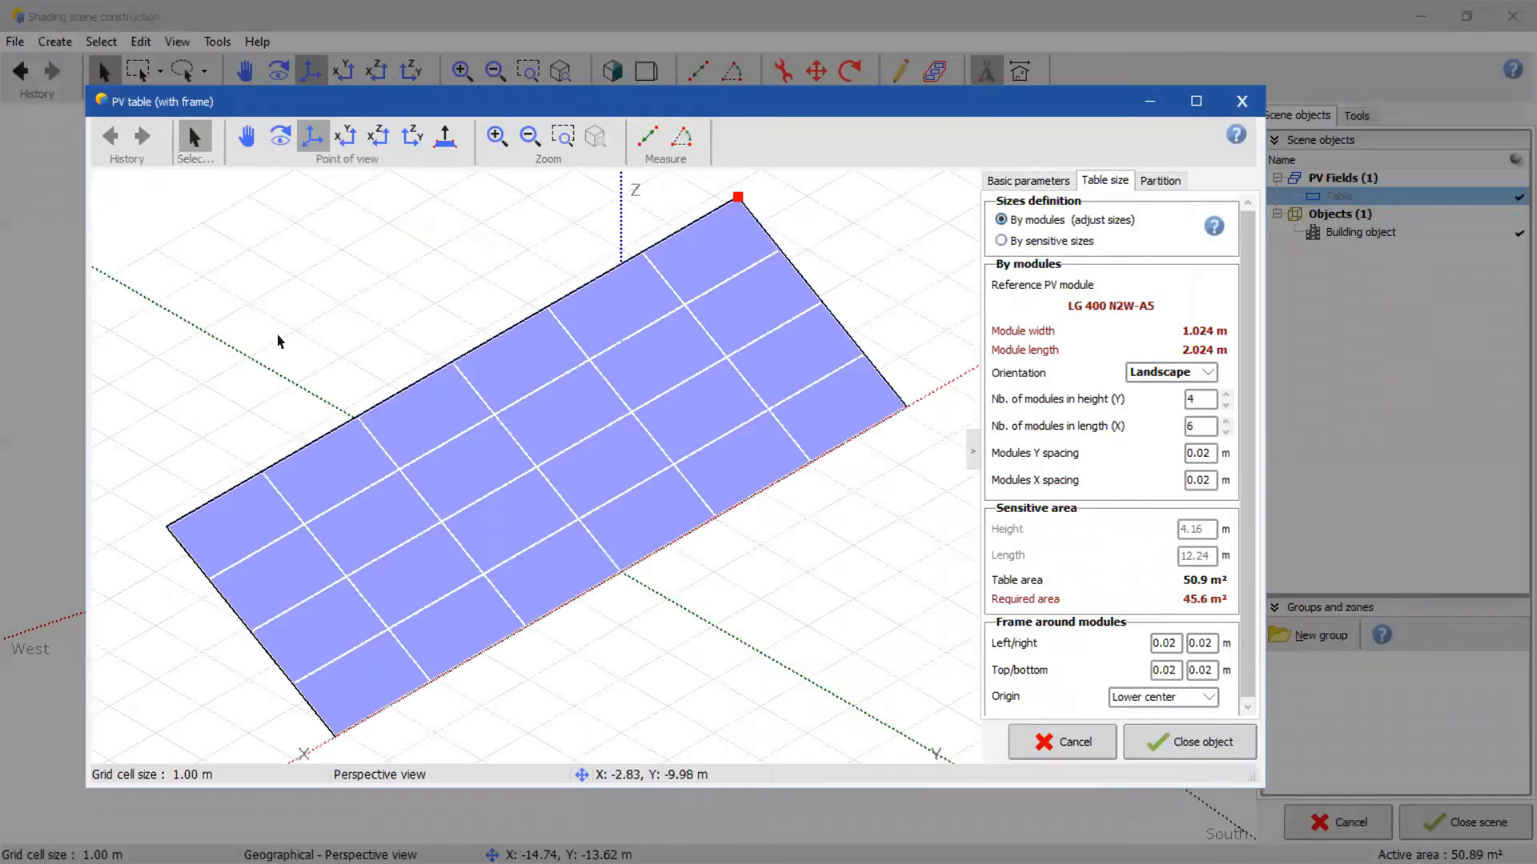
pyautogui.click(1207, 749)
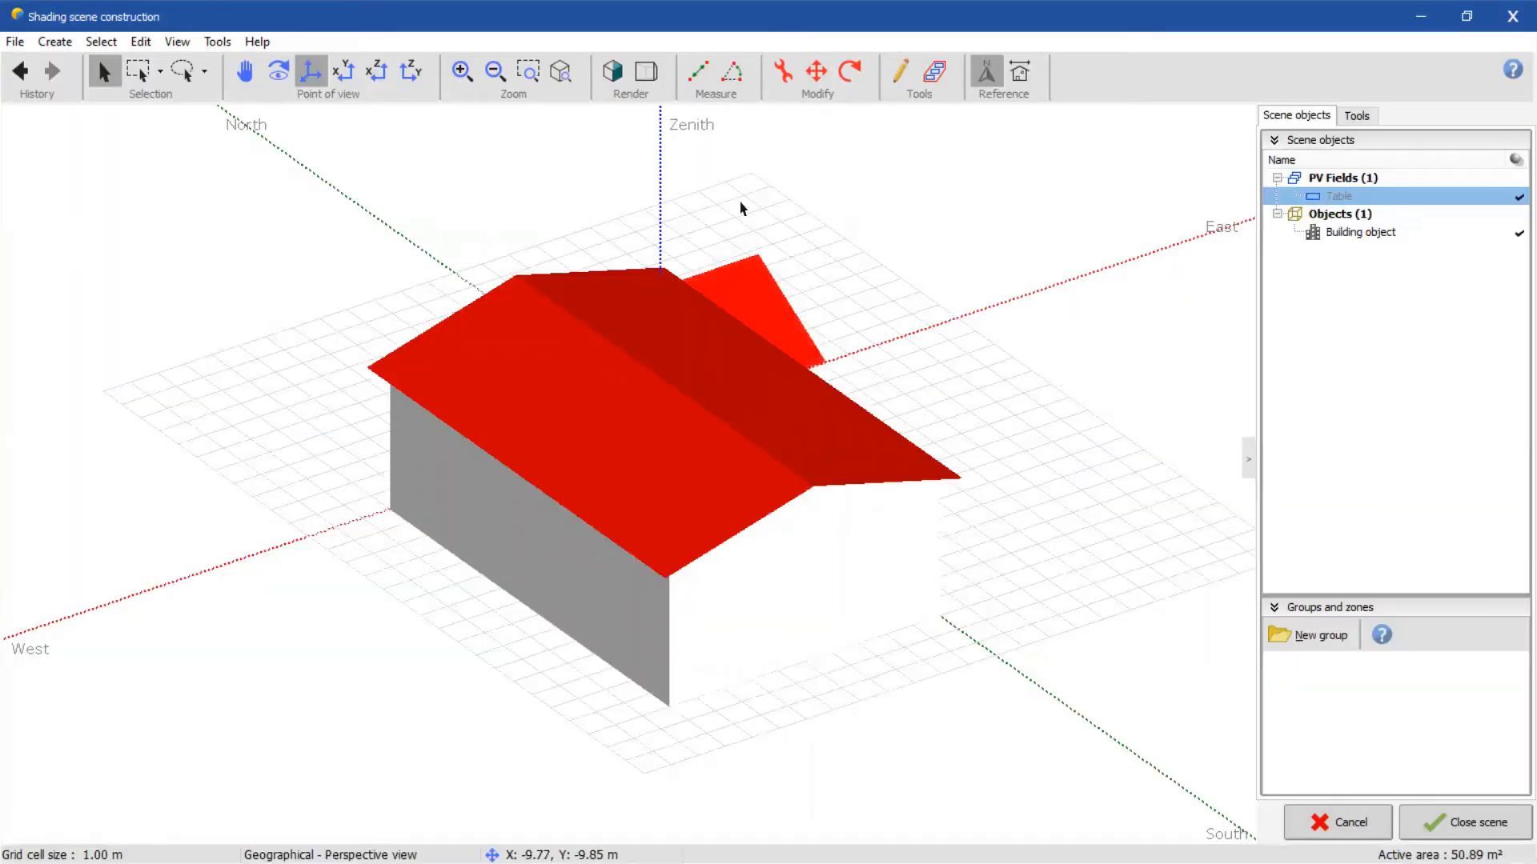
# - Activate the Move tool for the PV table and display the scene in wireframe
pyautogui.click(610, 73)
pyautogui.click(609, 75)
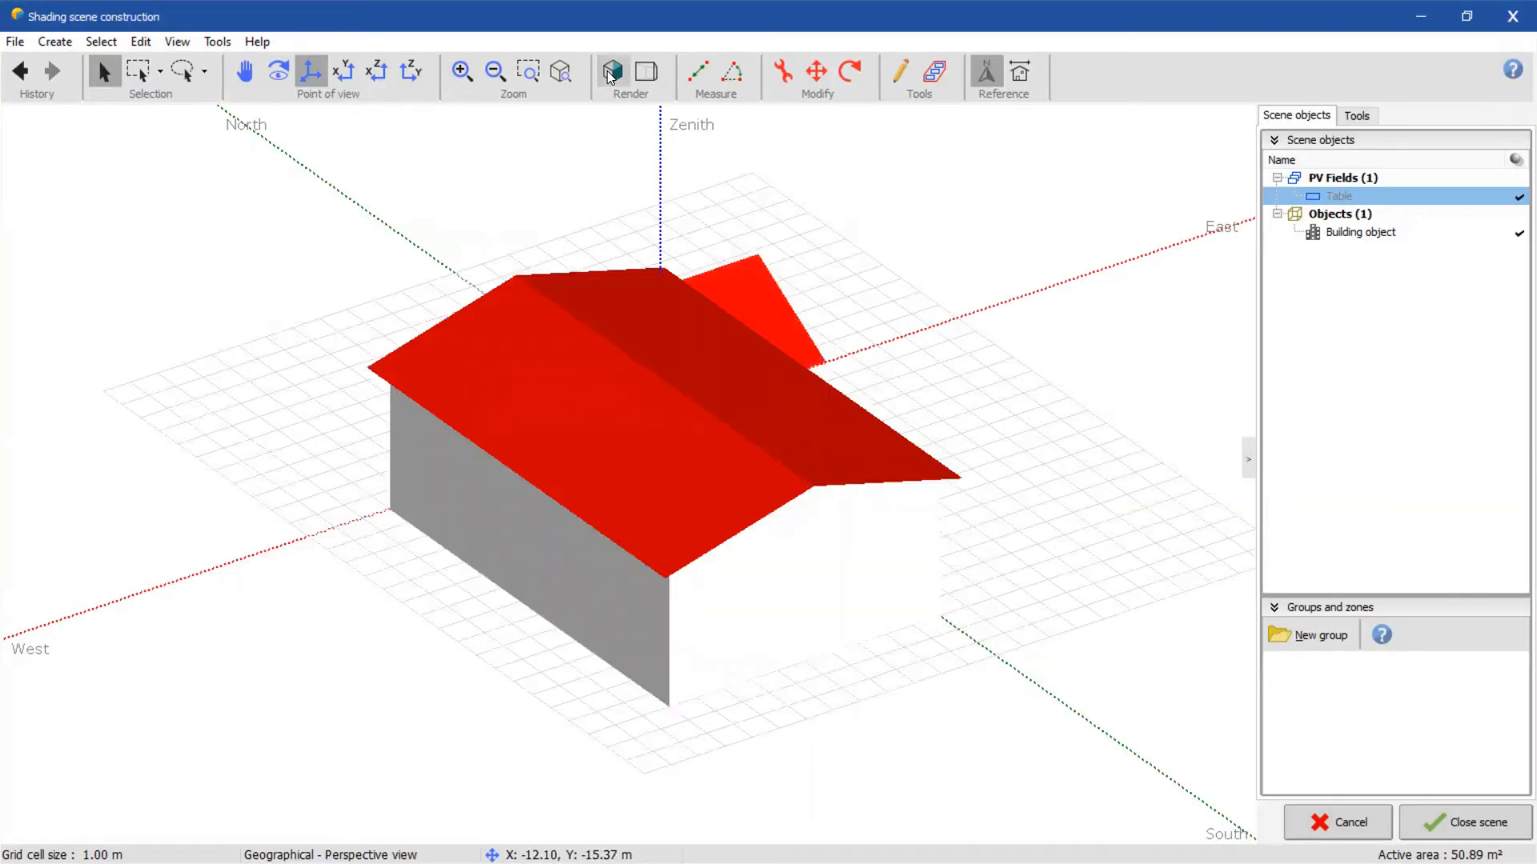
pyautogui.click(817, 73)
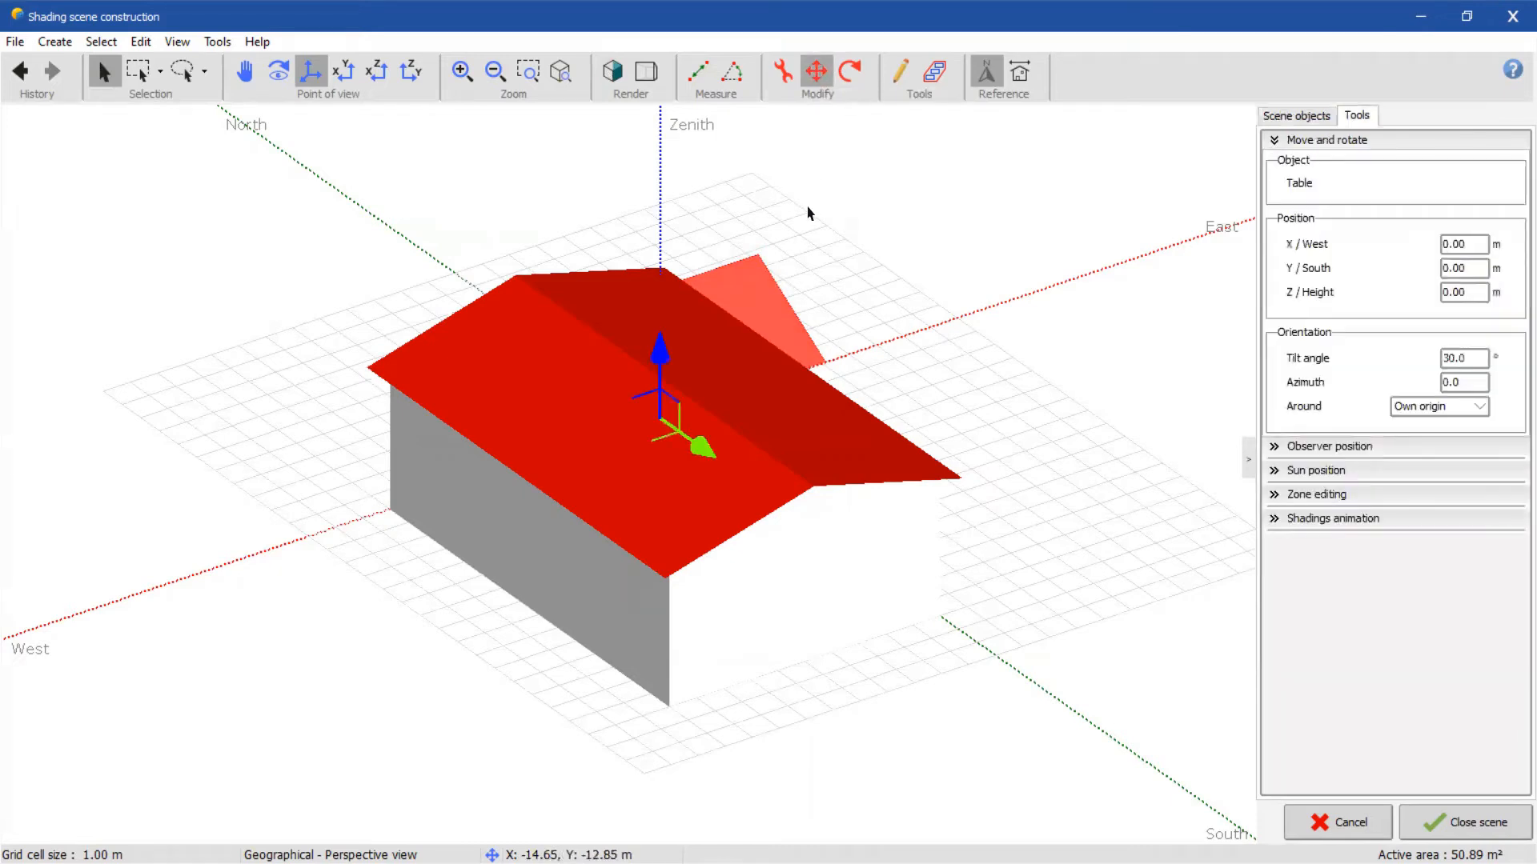
pyautogui.moveTo(776, 362); pyautogui.dragTo(756, 172, button='middle')
pyautogui.click(646, 71)
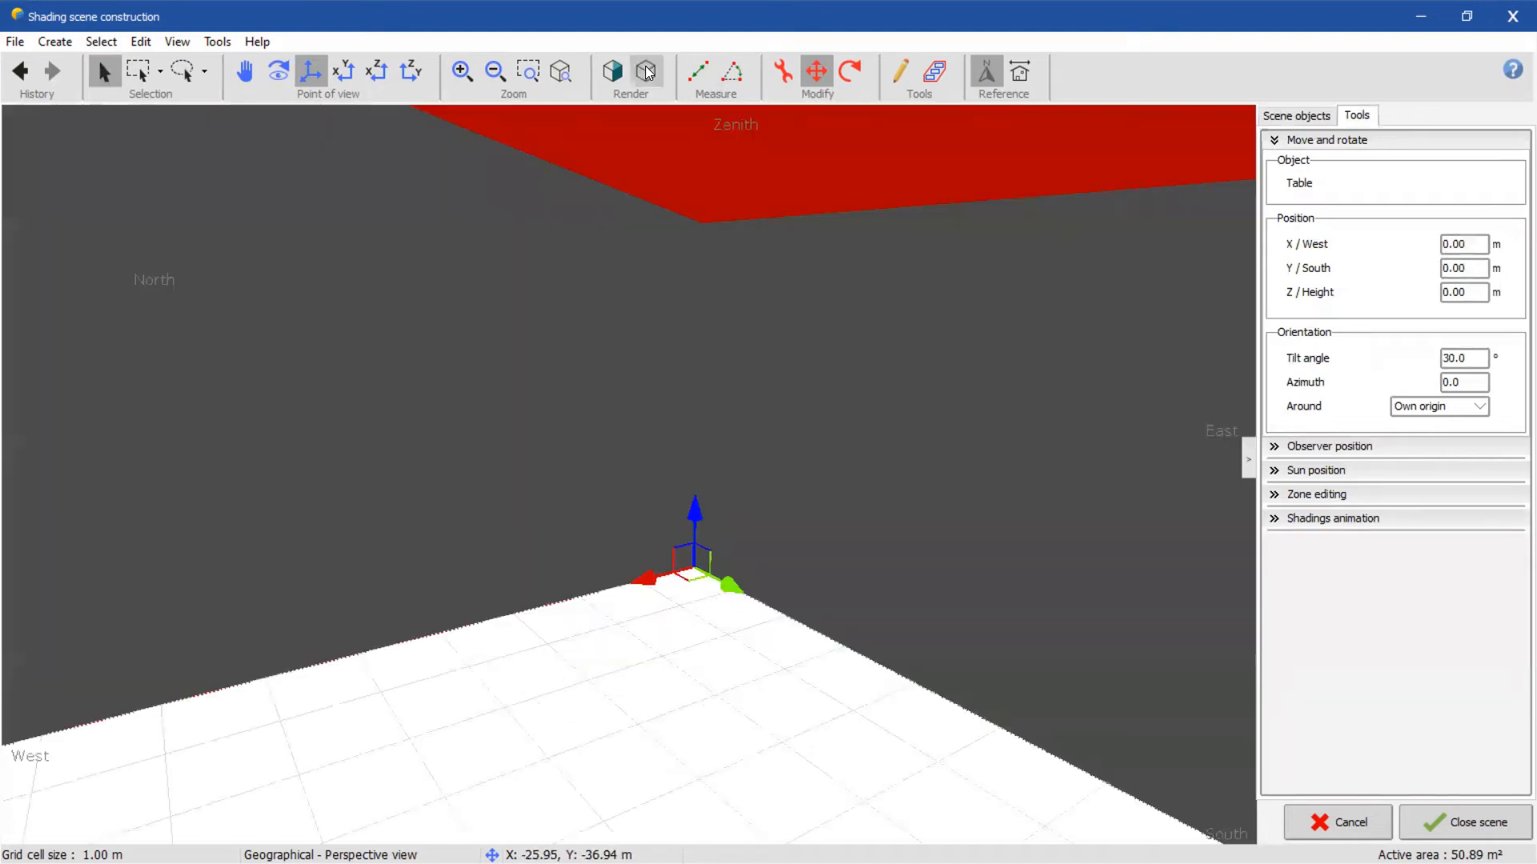
pyautogui.scroll(3, 652, 189)
pyautogui.scroll(-5, 652, 189)
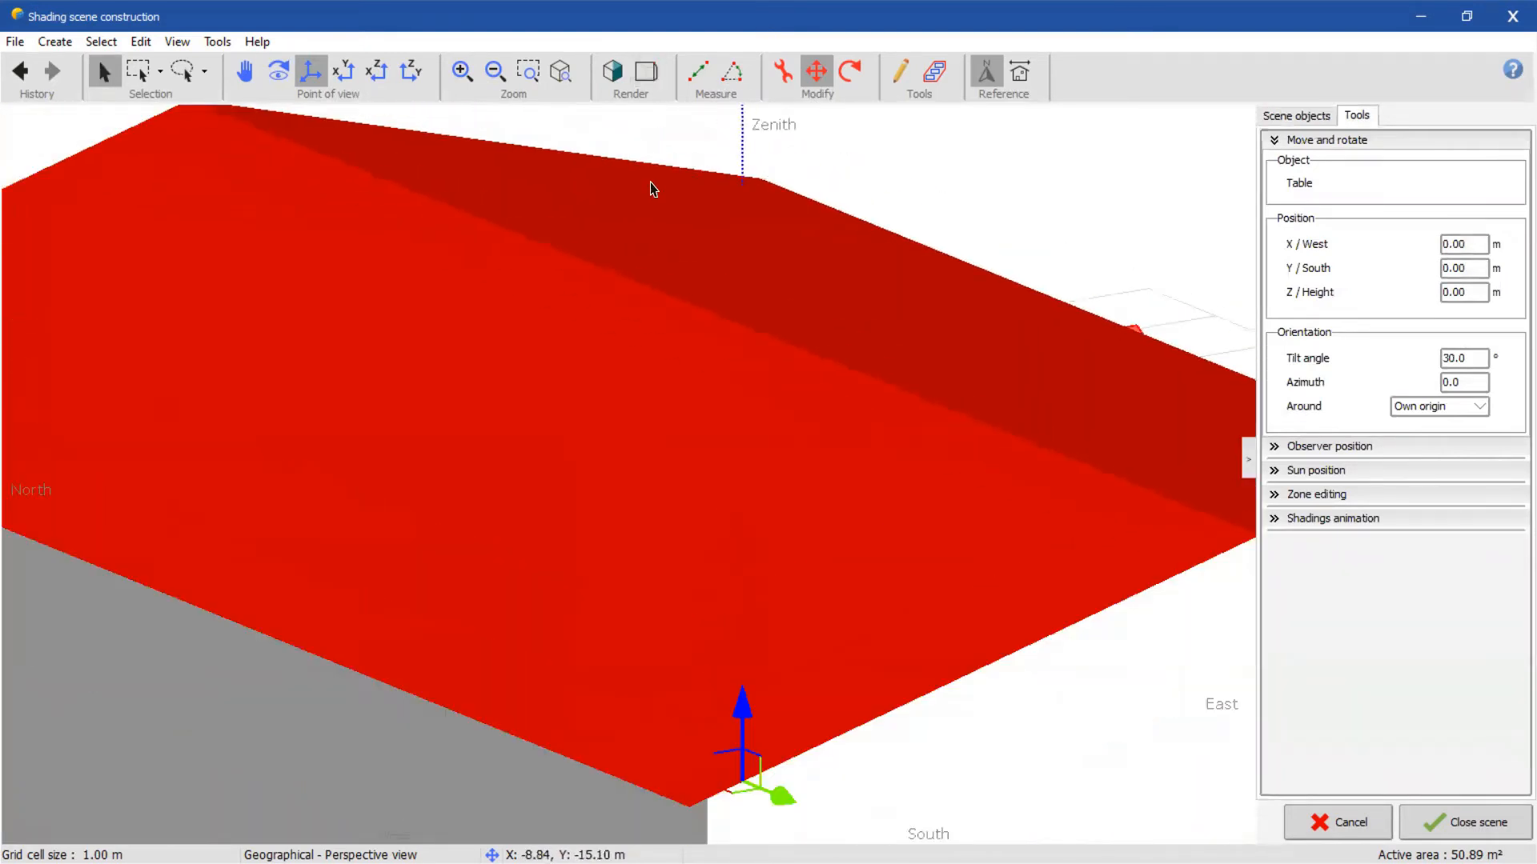
pyautogui.click(620, 77)
pyautogui.scroll(3, 926, 376)
pyautogui.scroll(-4, 909, 361)
pyautogui.moveTo(905, 360); pyautogui.dragTo(849, 281, button='middle')
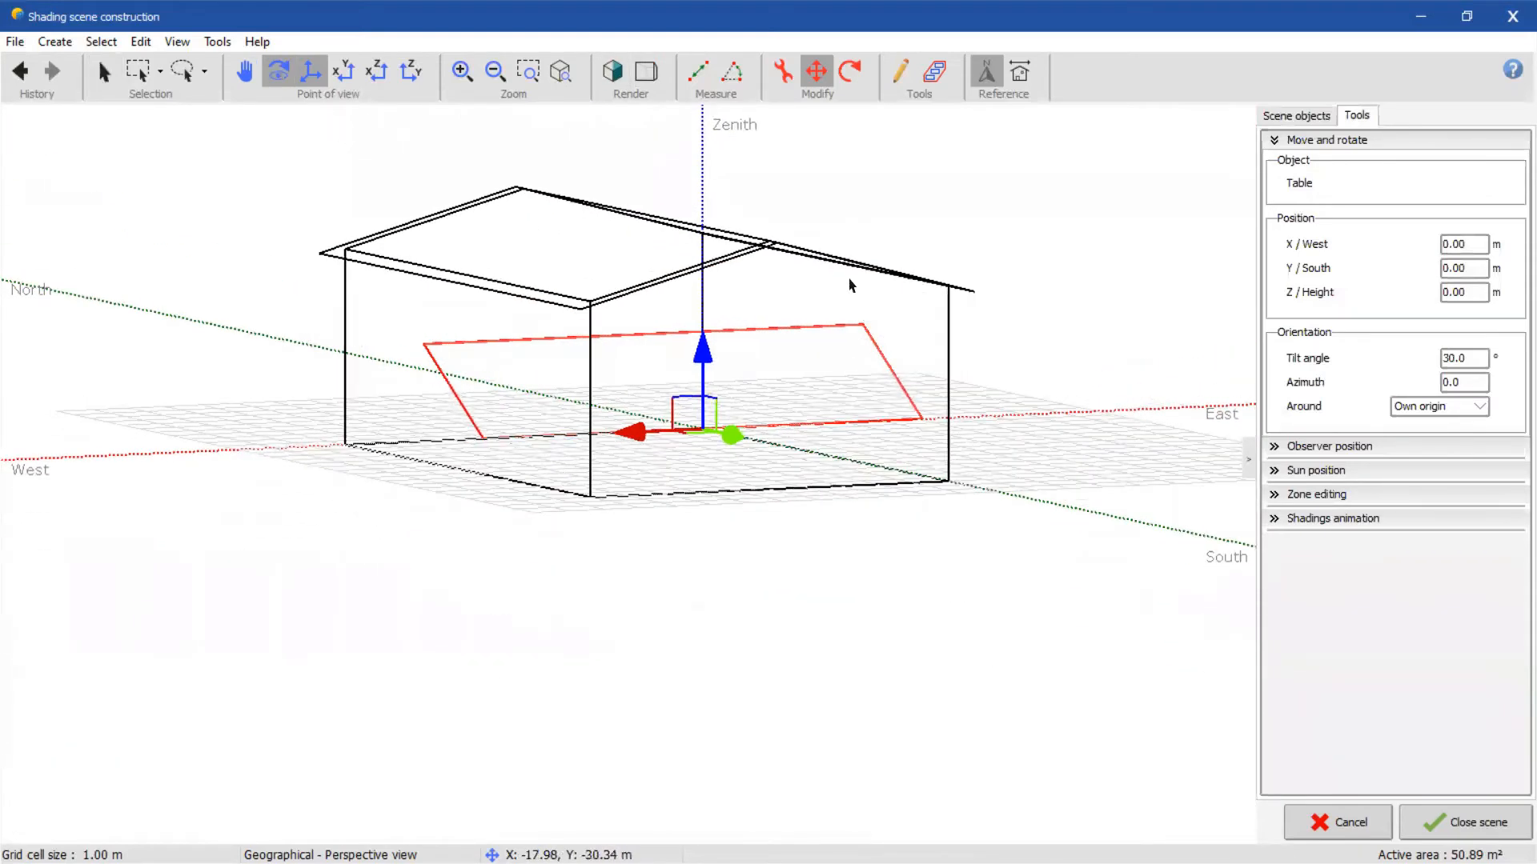
# - Examine the PV table's position relative to the house in top, front and side views
pyautogui.click(336, 77)
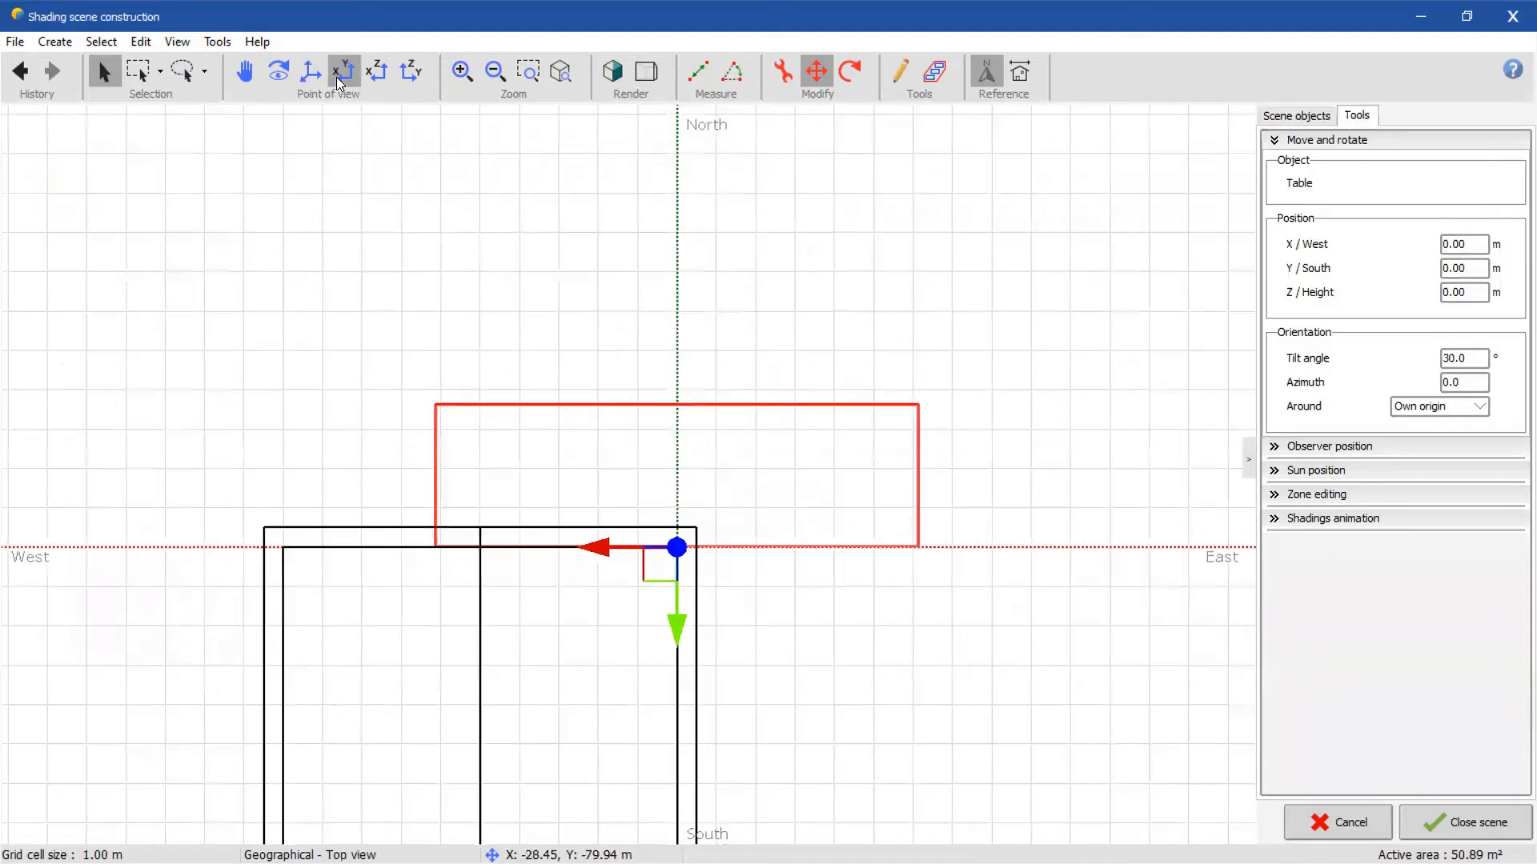
pyautogui.scroll(5, 396, 256)
pyautogui.scroll(-10, 405, 274)
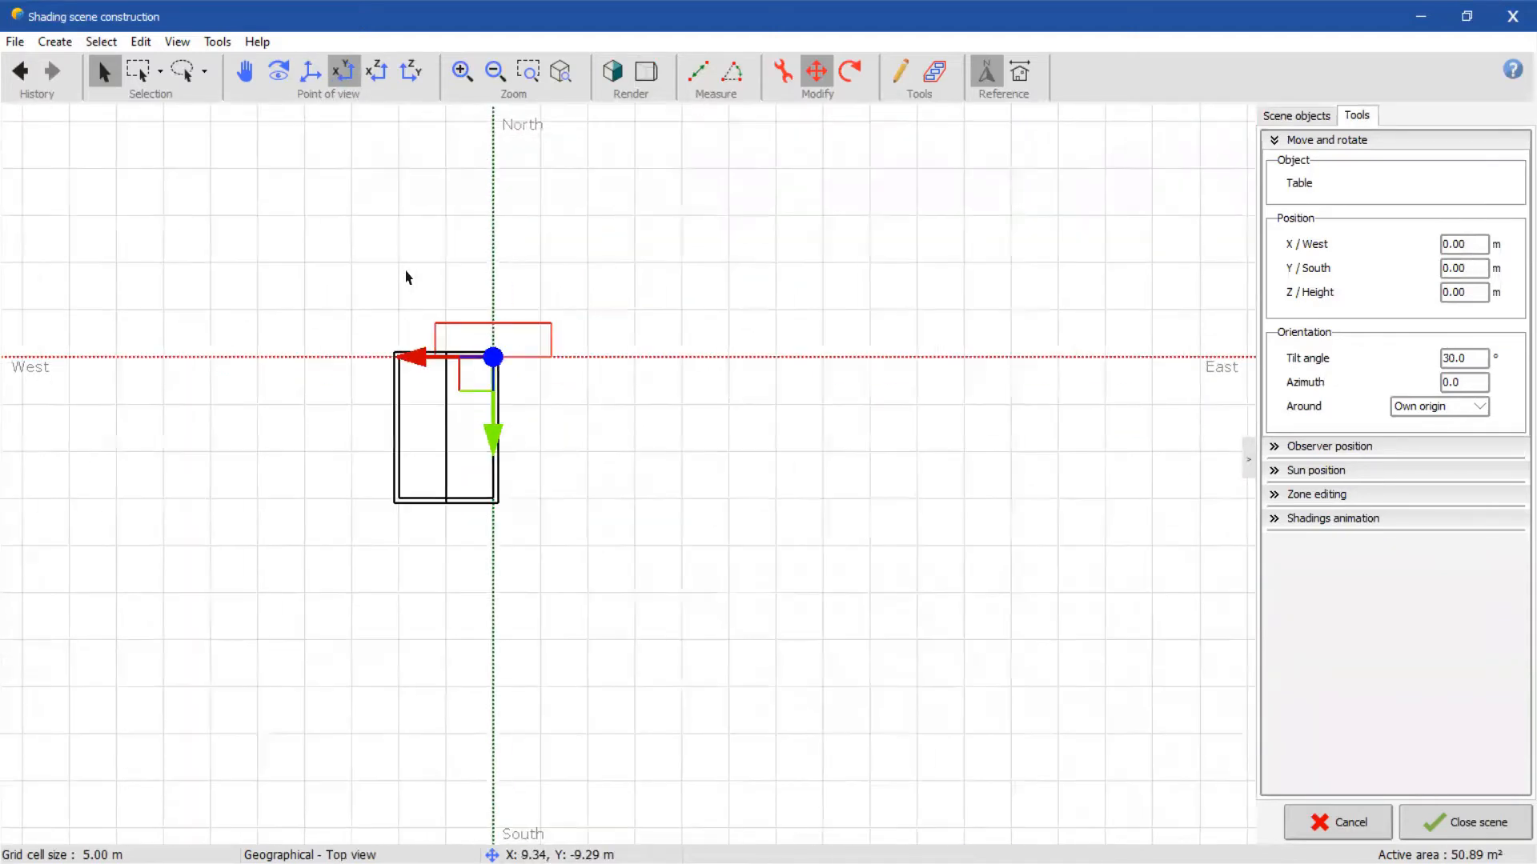
pyautogui.scroll(3, 402, 202)
pyautogui.click(376, 72)
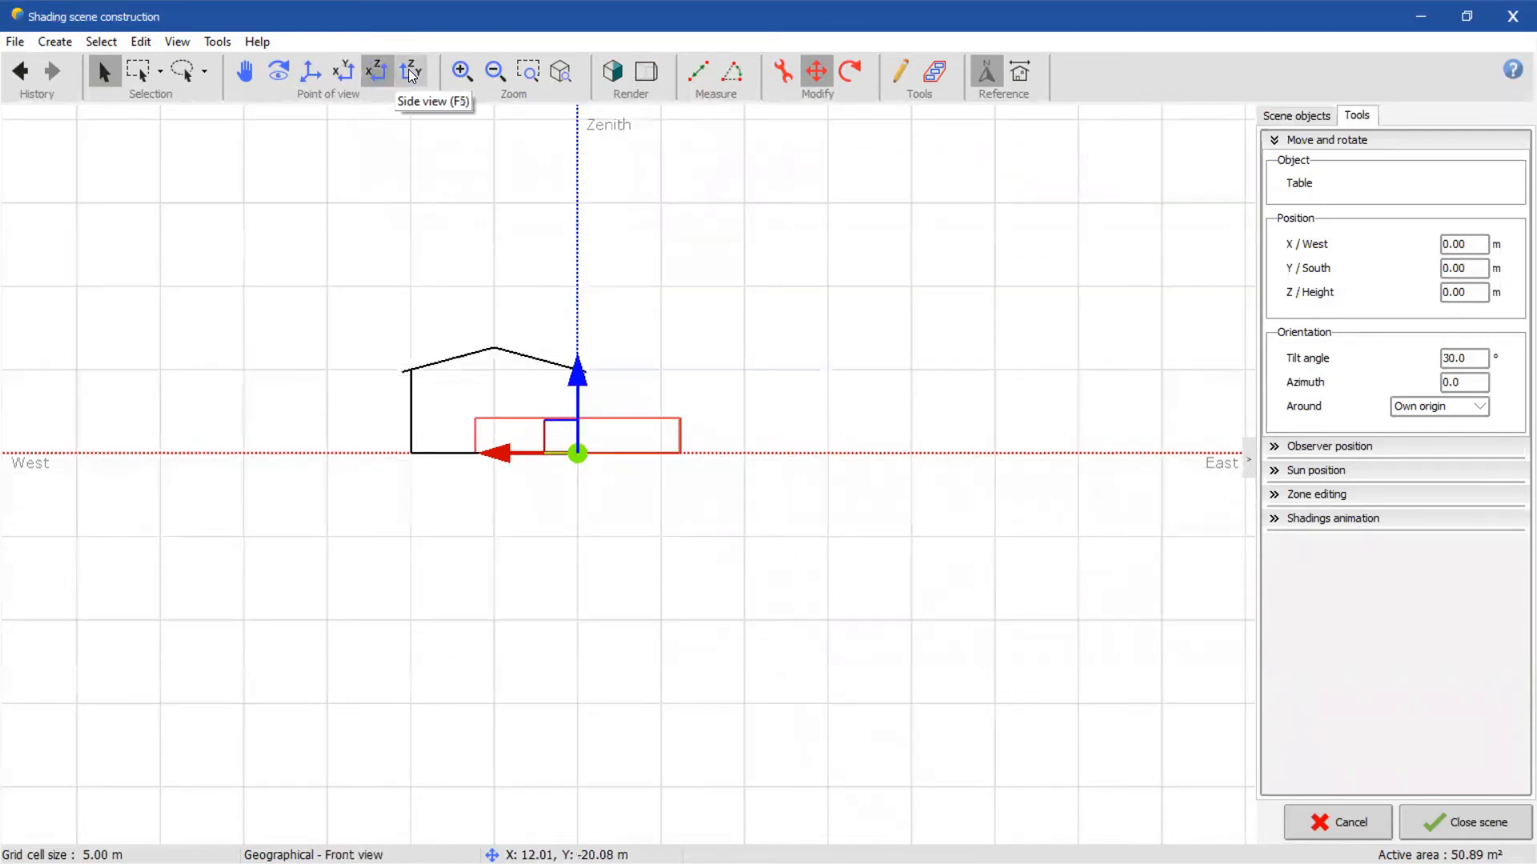
pyautogui.click(411, 72)
# - Rotate the PV table to an azimuth of 90° in the top view
pyautogui.click(349, 73)
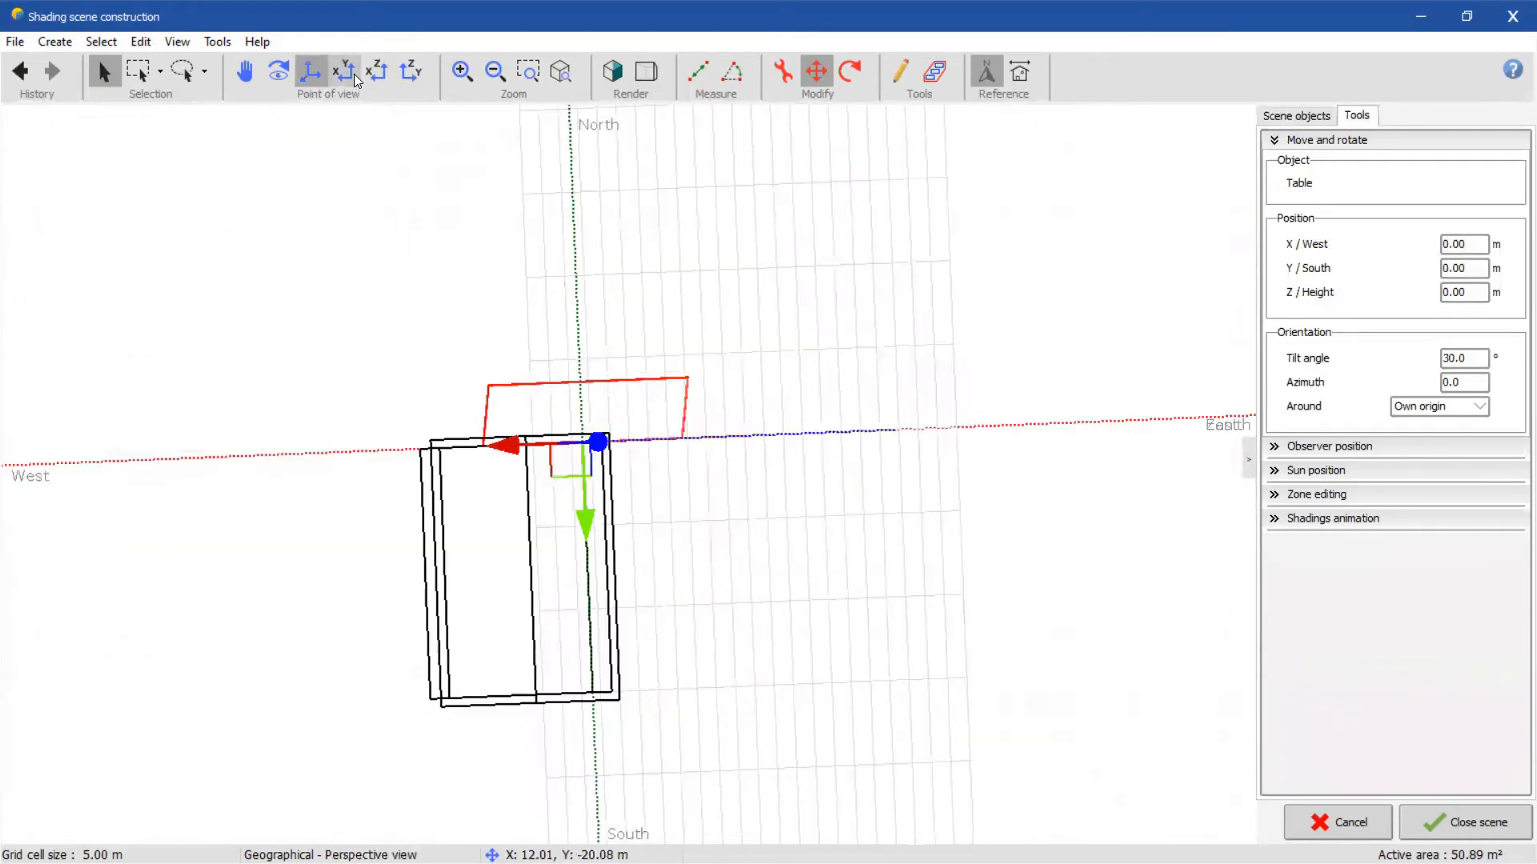
pyautogui.click(698, 537)
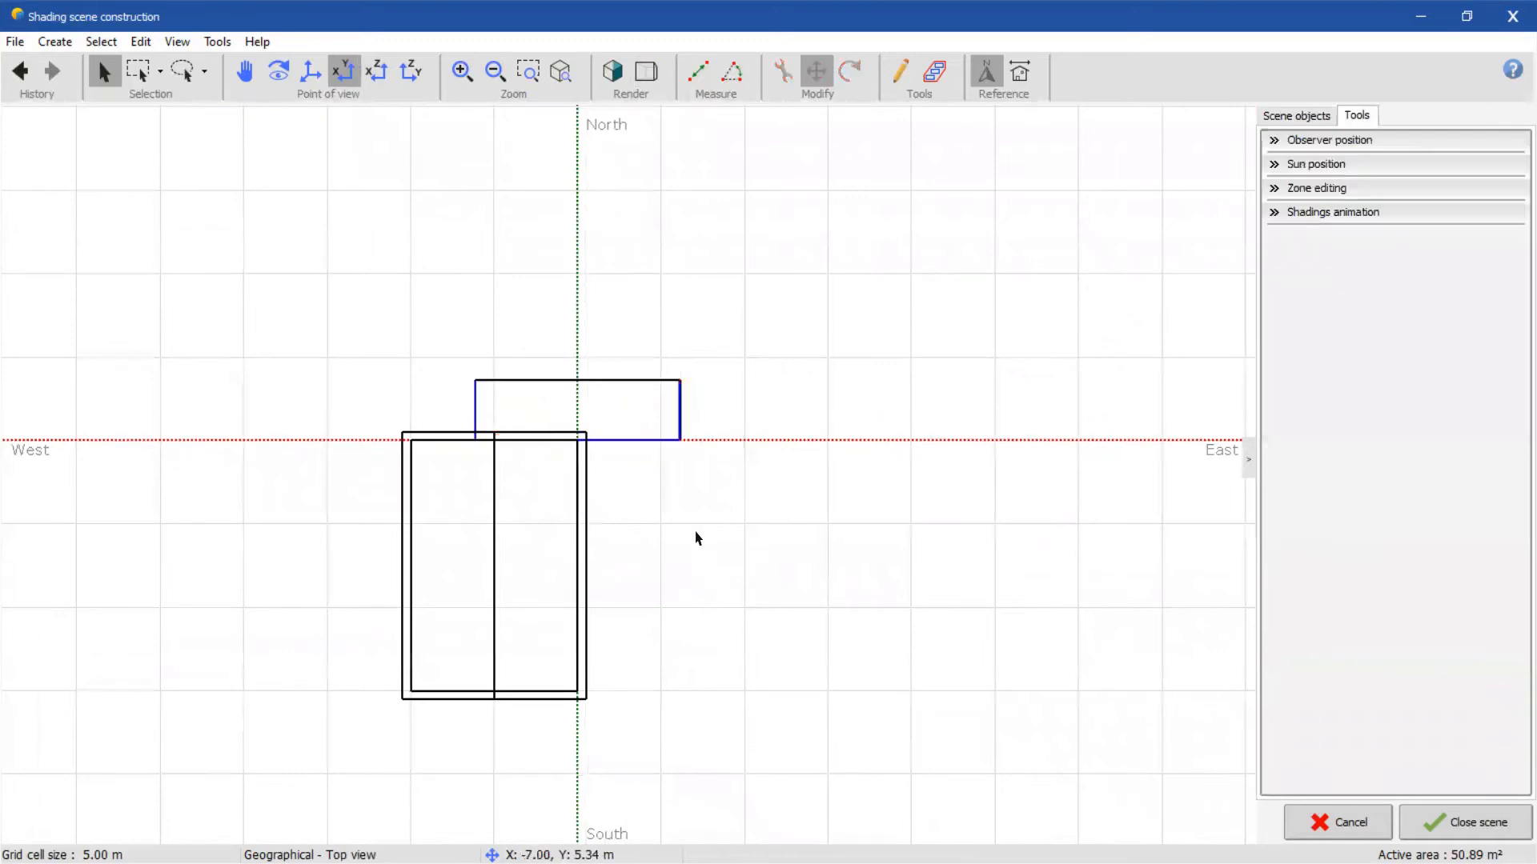
pyautogui.click(681, 413)
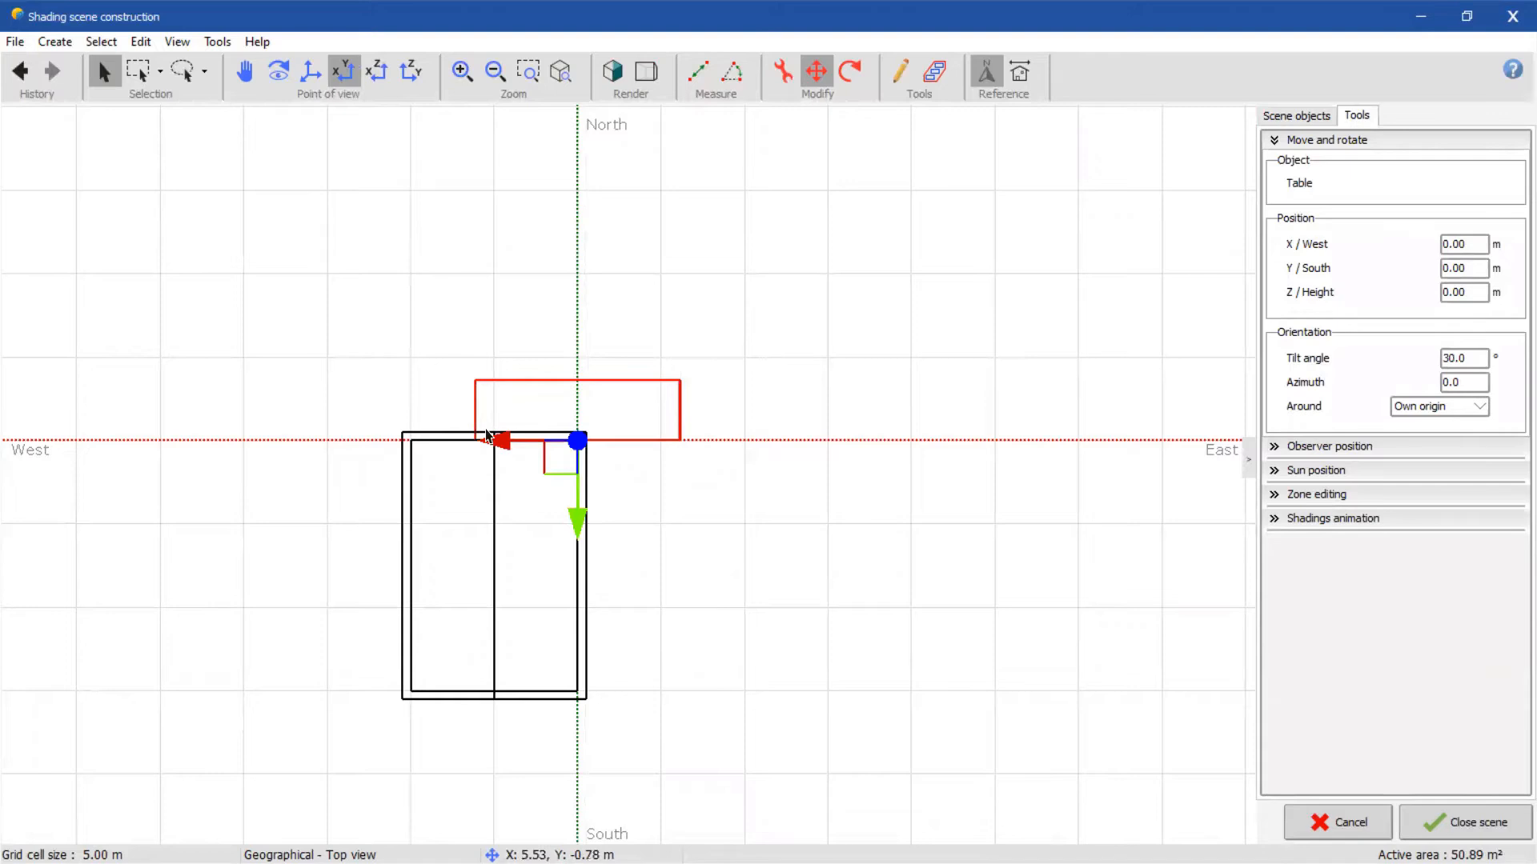
pyautogui.click(1480, 384)
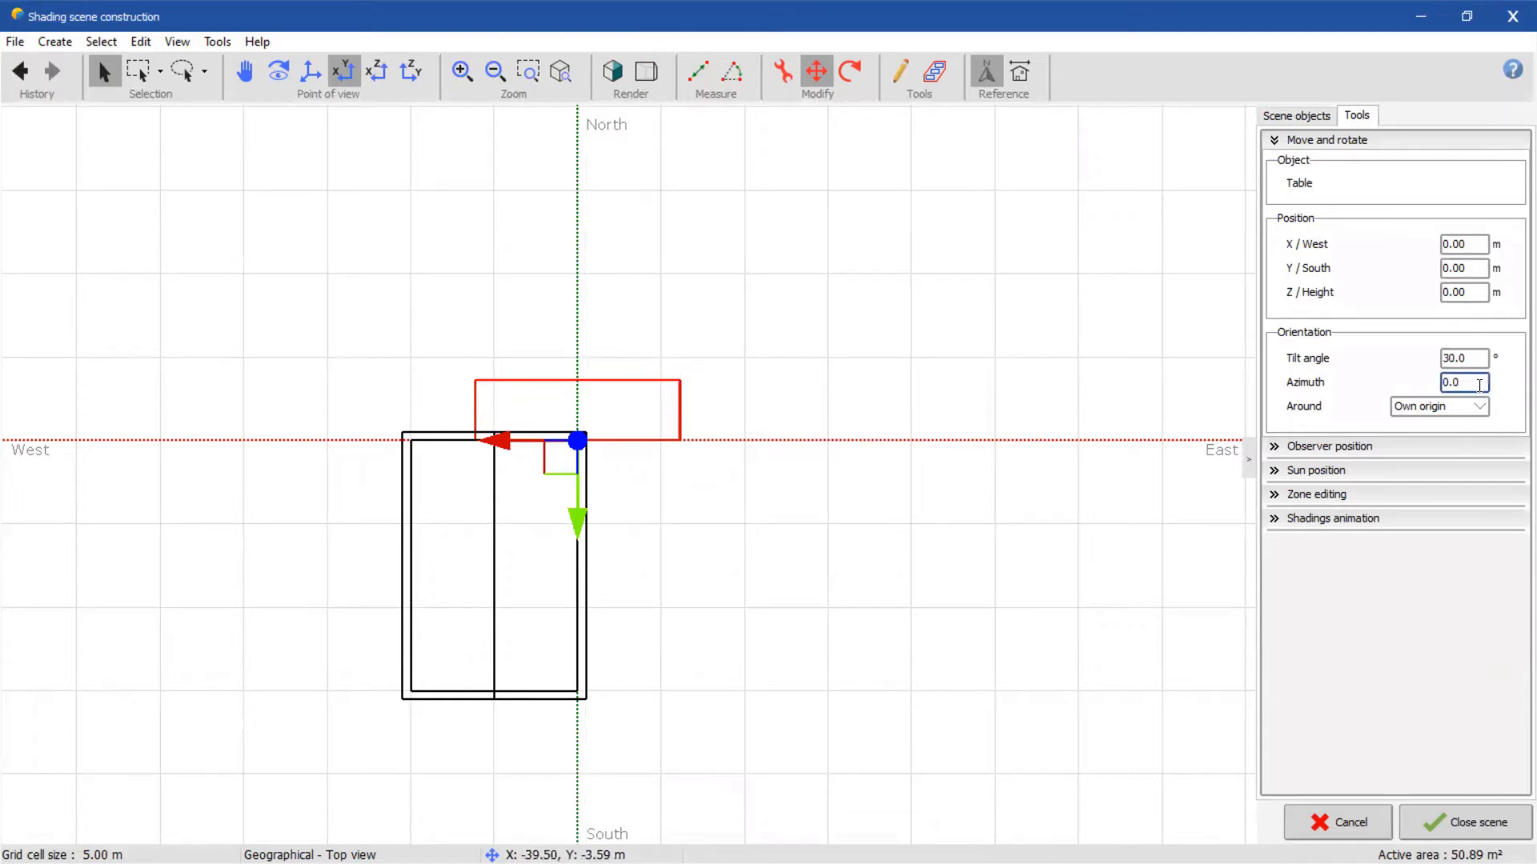
pyautogui.write('90')
pyautogui.press('Return')
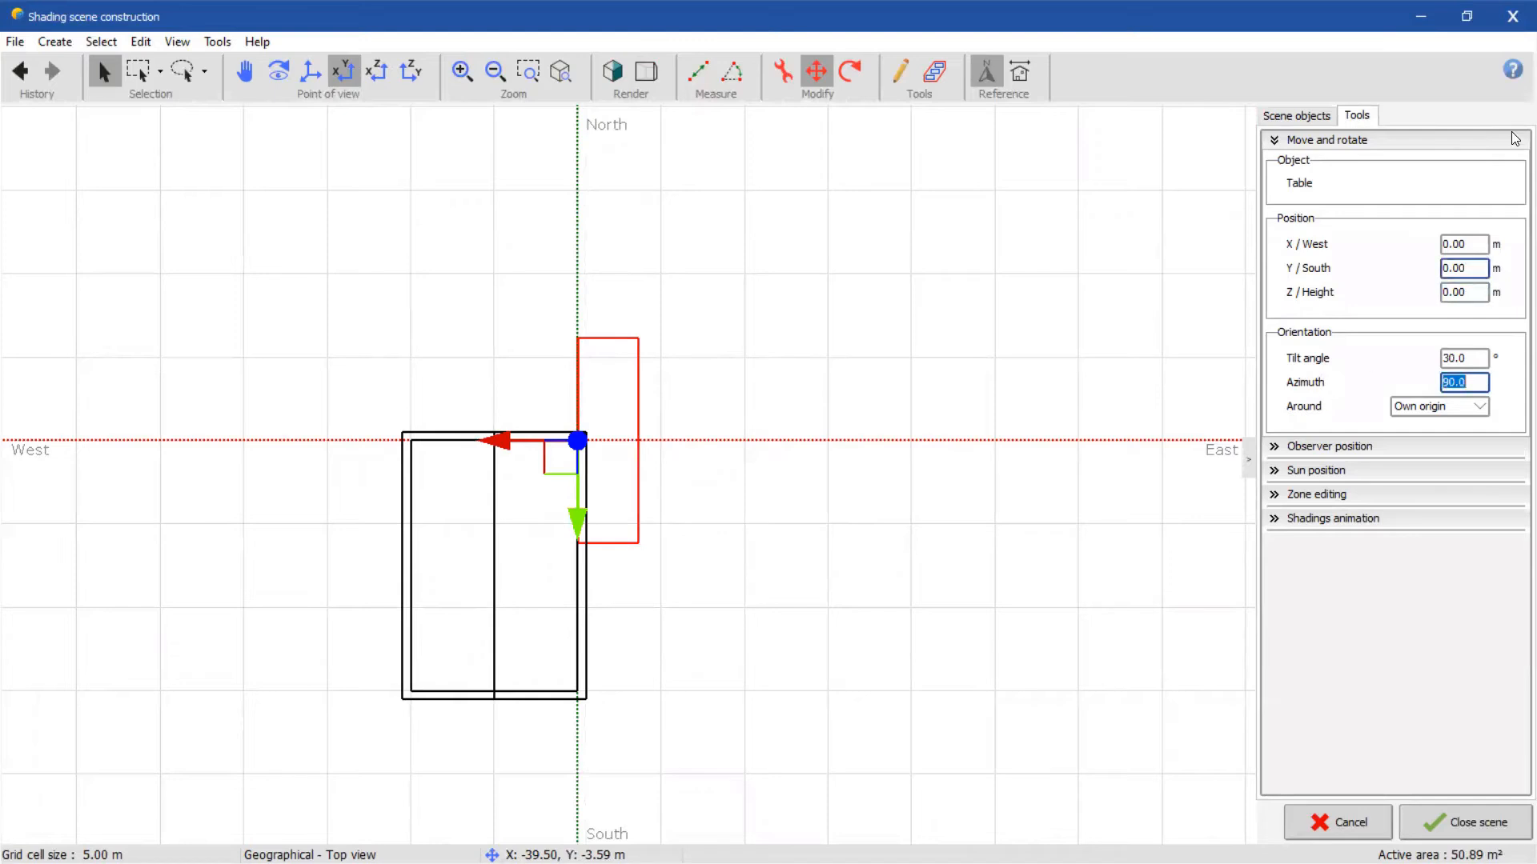
# - In the front view, move the PV table about 8.87 m west and raise it to about 4.20 m, near the west roof slope
pyautogui.click(377, 68)
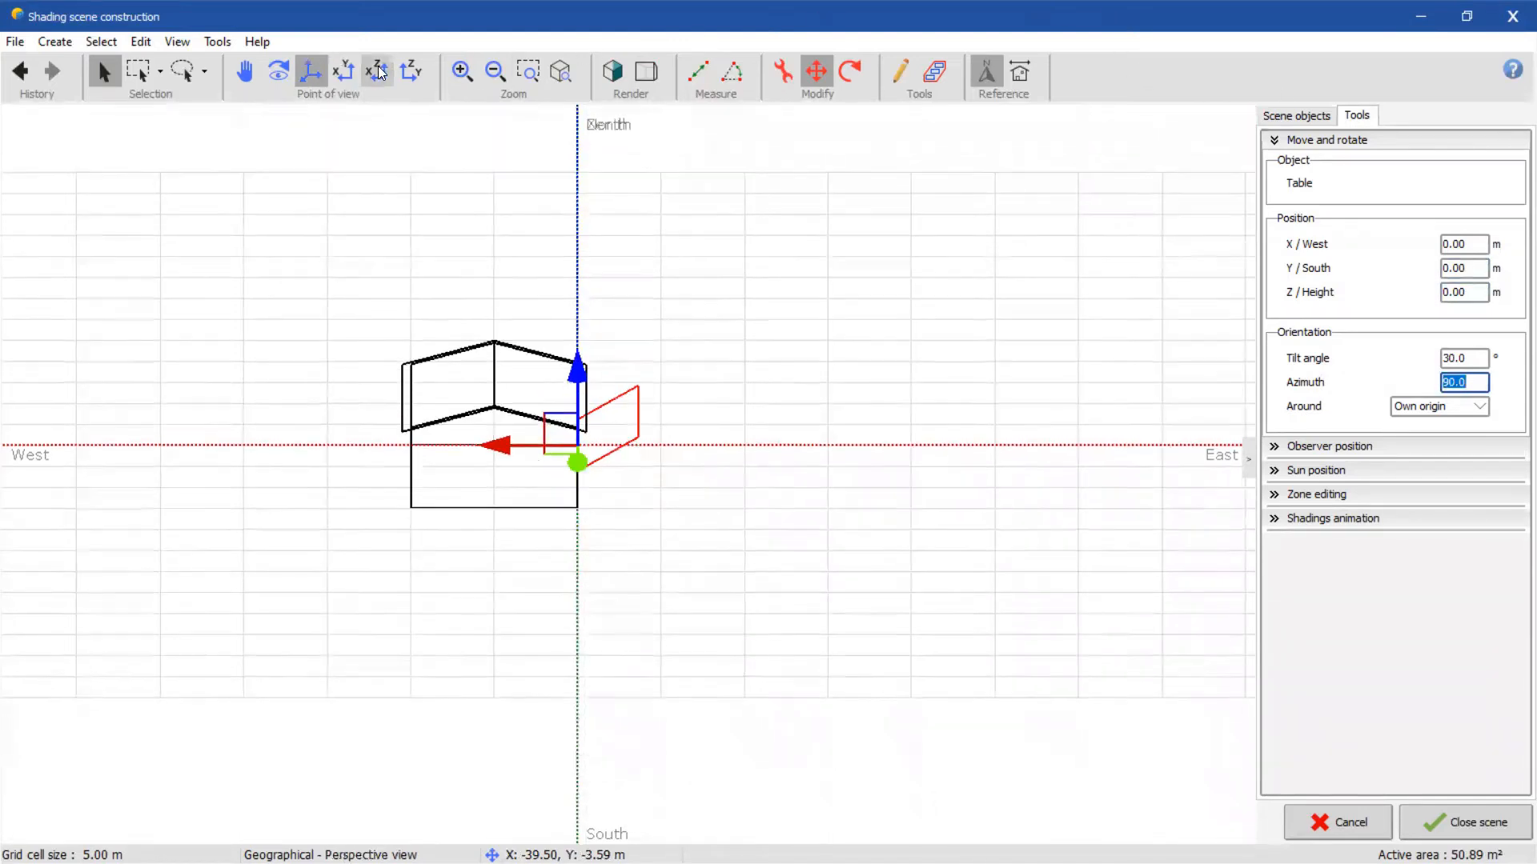
pyautogui.click(637, 438)
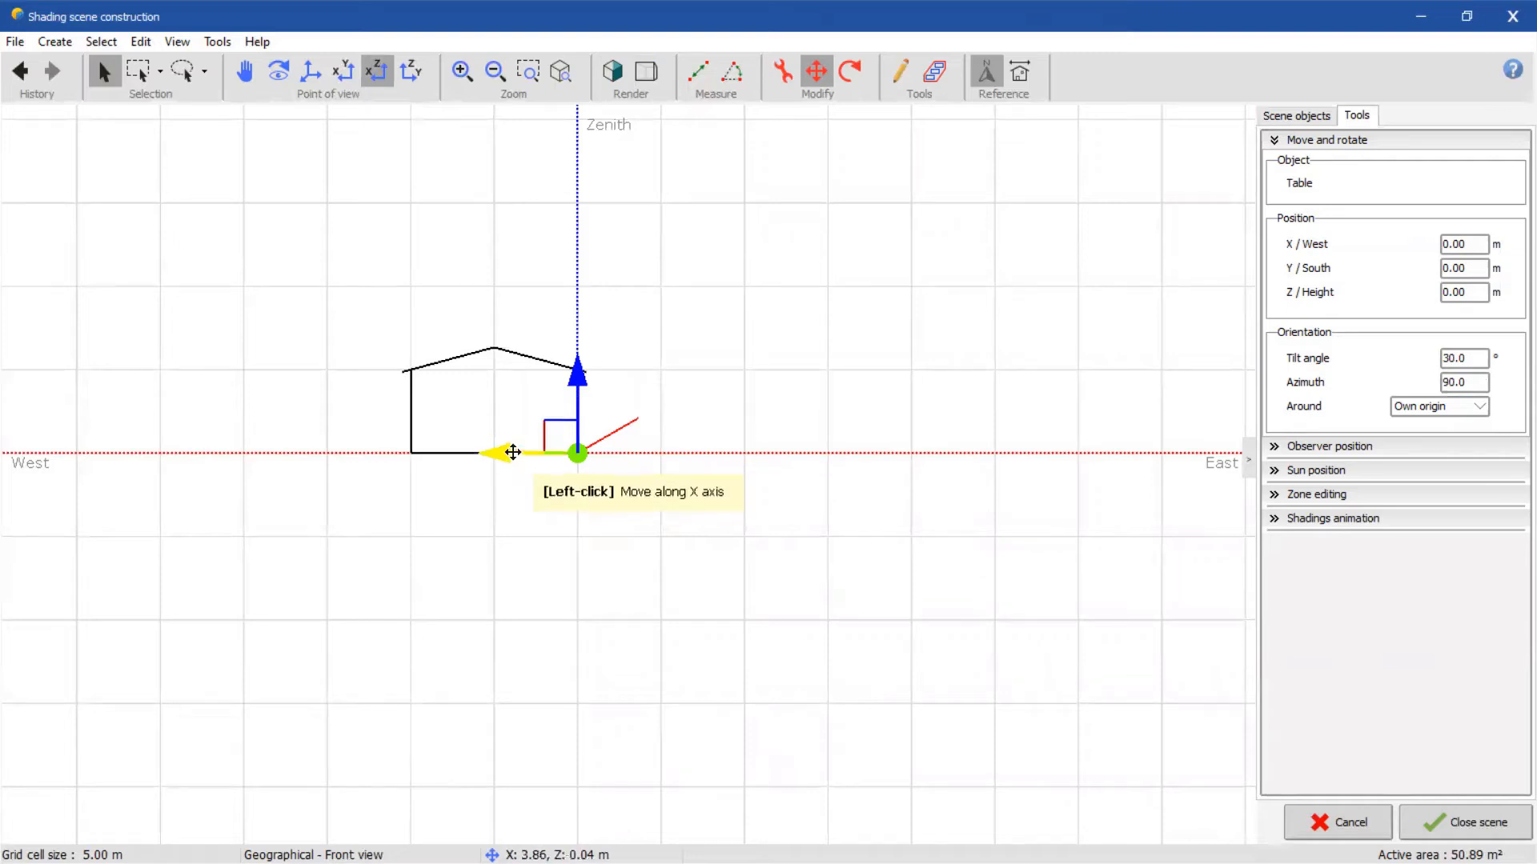
pyautogui.moveTo(497, 446); pyautogui.dragTo(352, 444)
pyautogui.moveTo(422, 374); pyautogui.dragTo(401, 310)
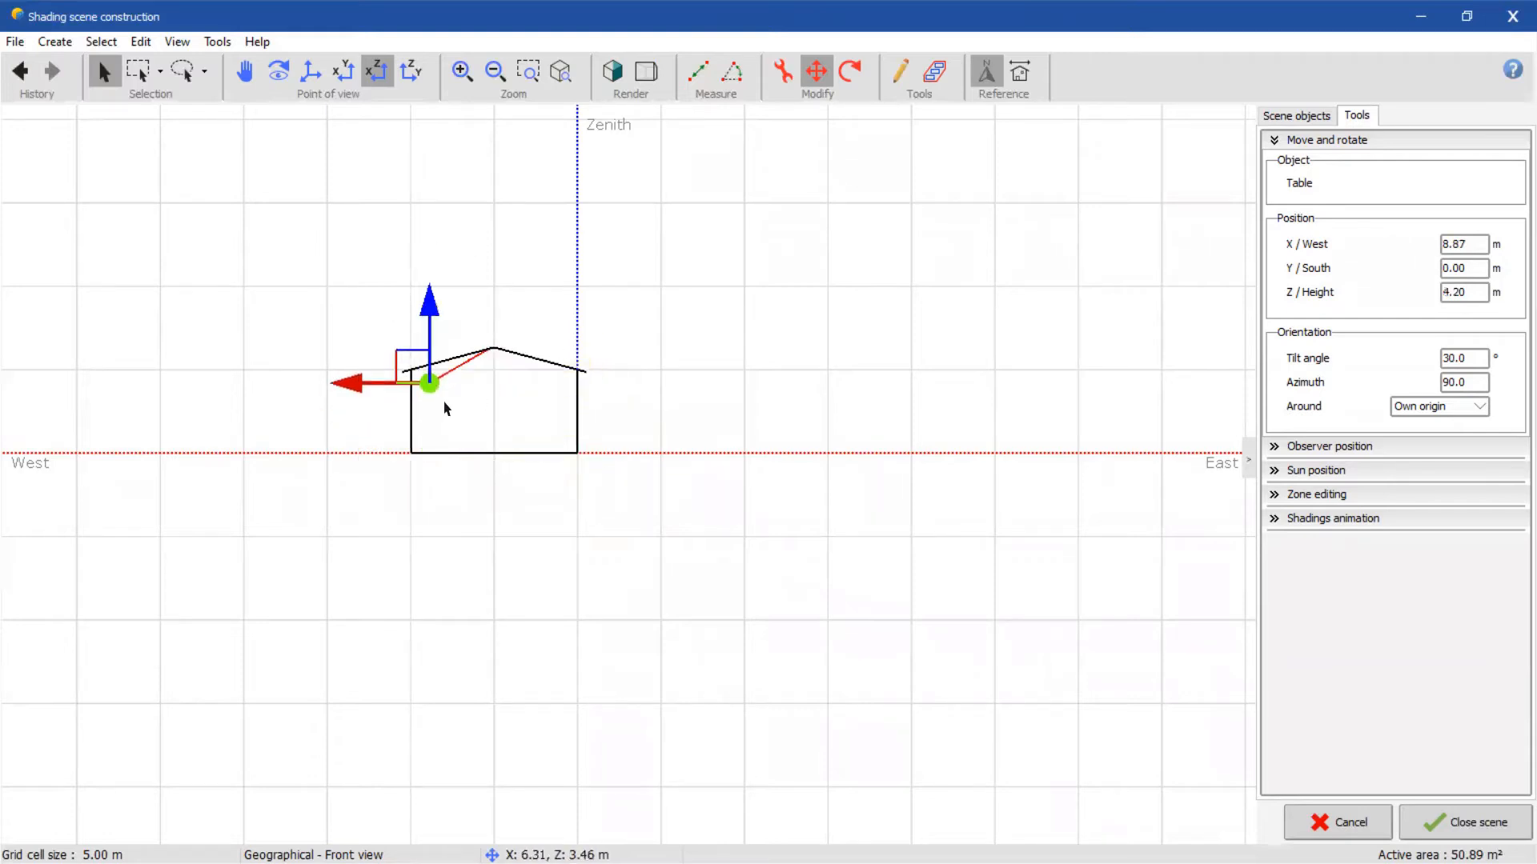
# - Set the PV table's tilt angle to 15° to match the roof slope
pyautogui.scroll(5, 424, 376)
pyautogui.scroll(-3, 592, 402)
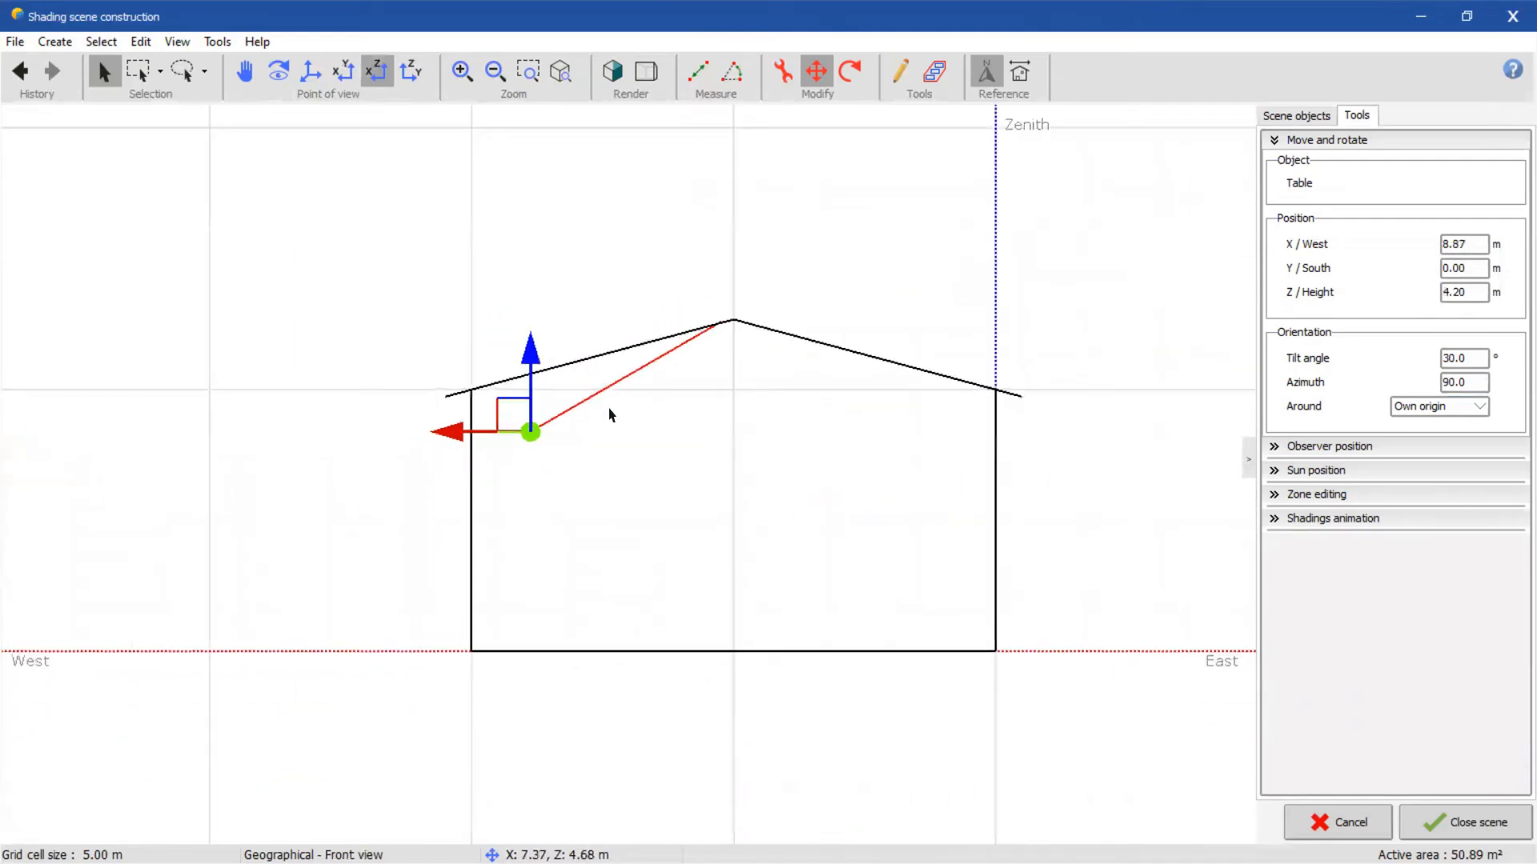
pyautogui.click(1449, 358)
pyautogui.write('15')
pyautogui.press('Return')
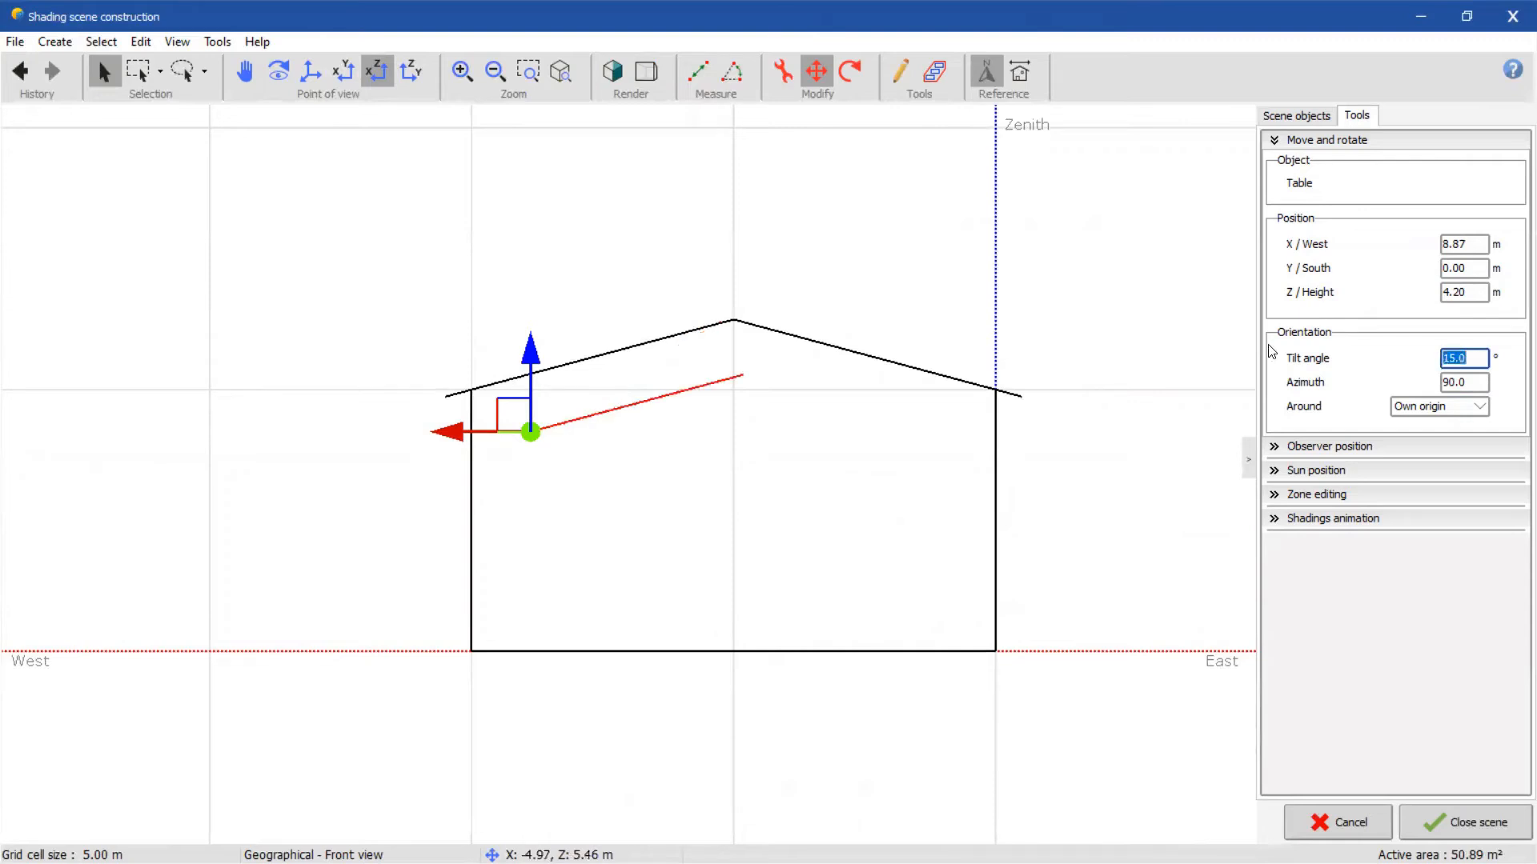
# - Place the PV table just above the west roof slope, at about X 9.52 m and height 5.19 m
pyautogui.moveTo(530, 353); pyautogui.dragTo(528, 300)
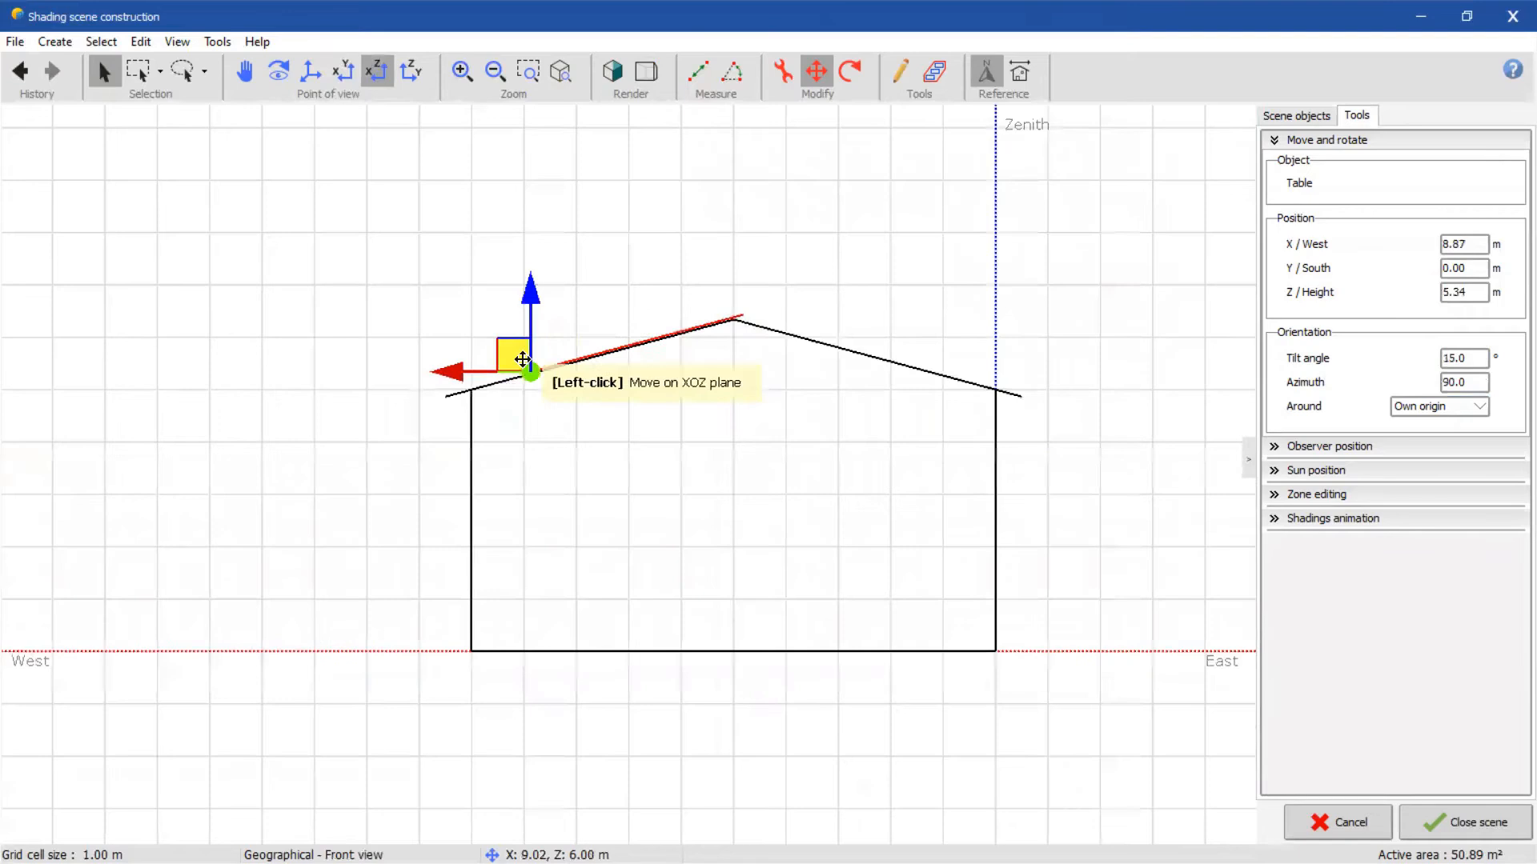
pyautogui.click(464, 380)
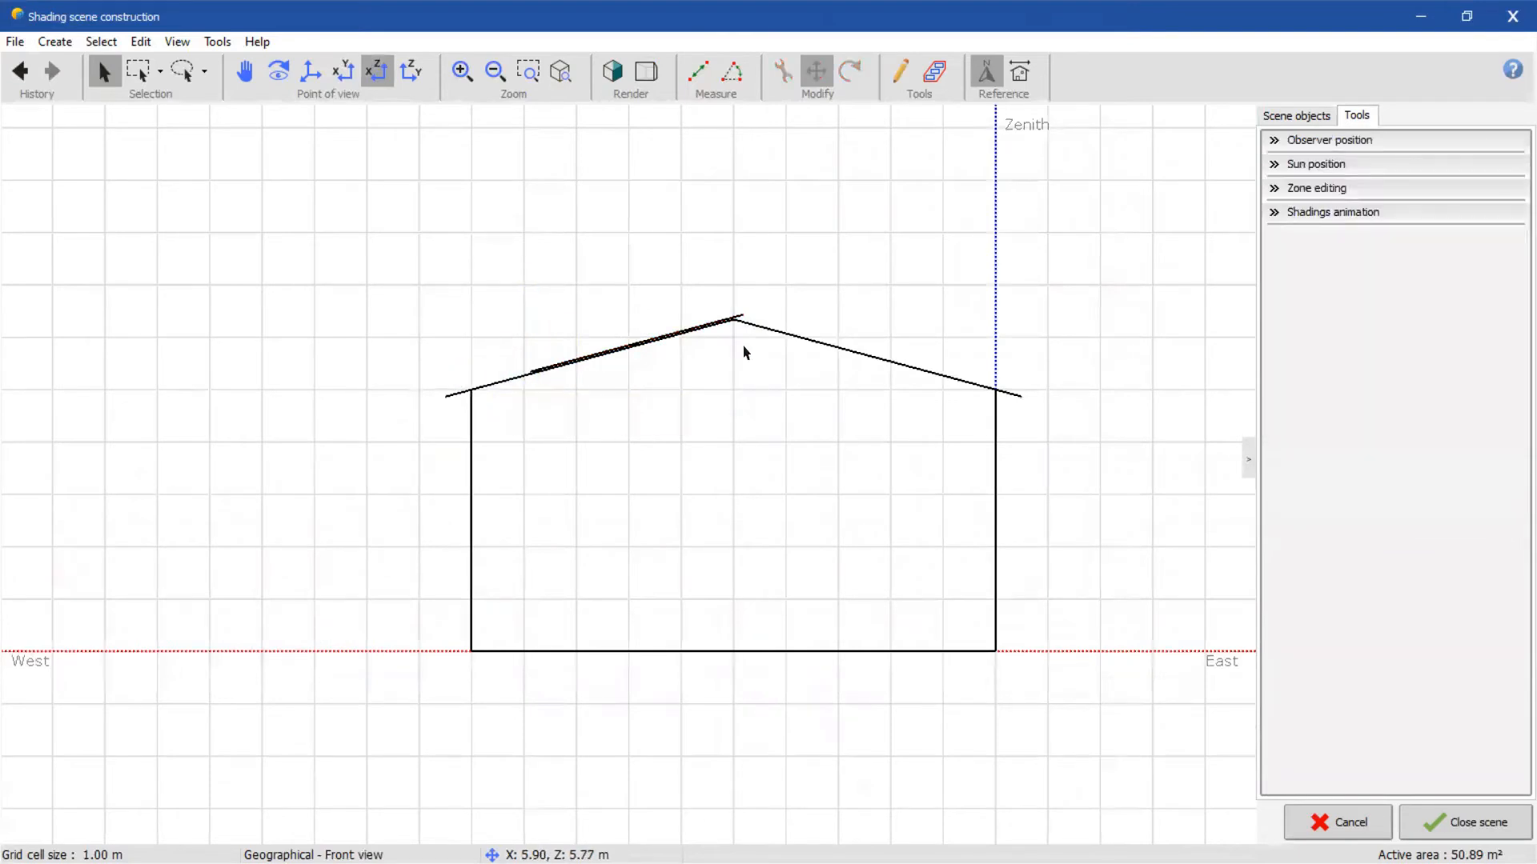
pyautogui.click(739, 320)
pyautogui.moveTo(449, 367); pyautogui.dragTo(415, 371)
pyautogui.moveTo(491, 293); pyautogui.dragTo(496, 297)
pyautogui.click(582, 282)
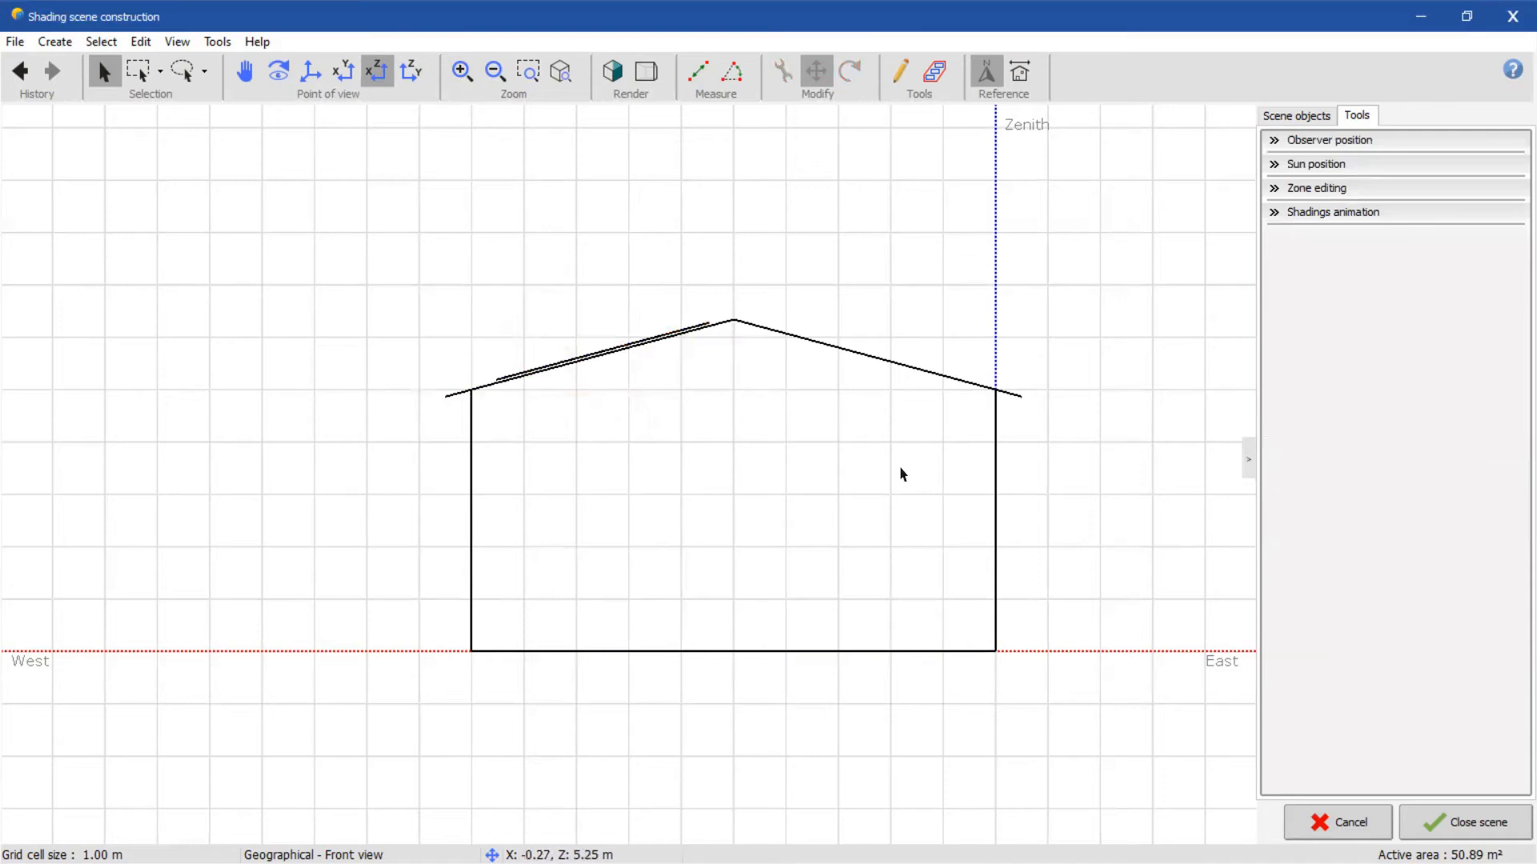
# - Close the shading scene and reopen its 3D construction from the near shadings definition
pyautogui.click(1471, 824)
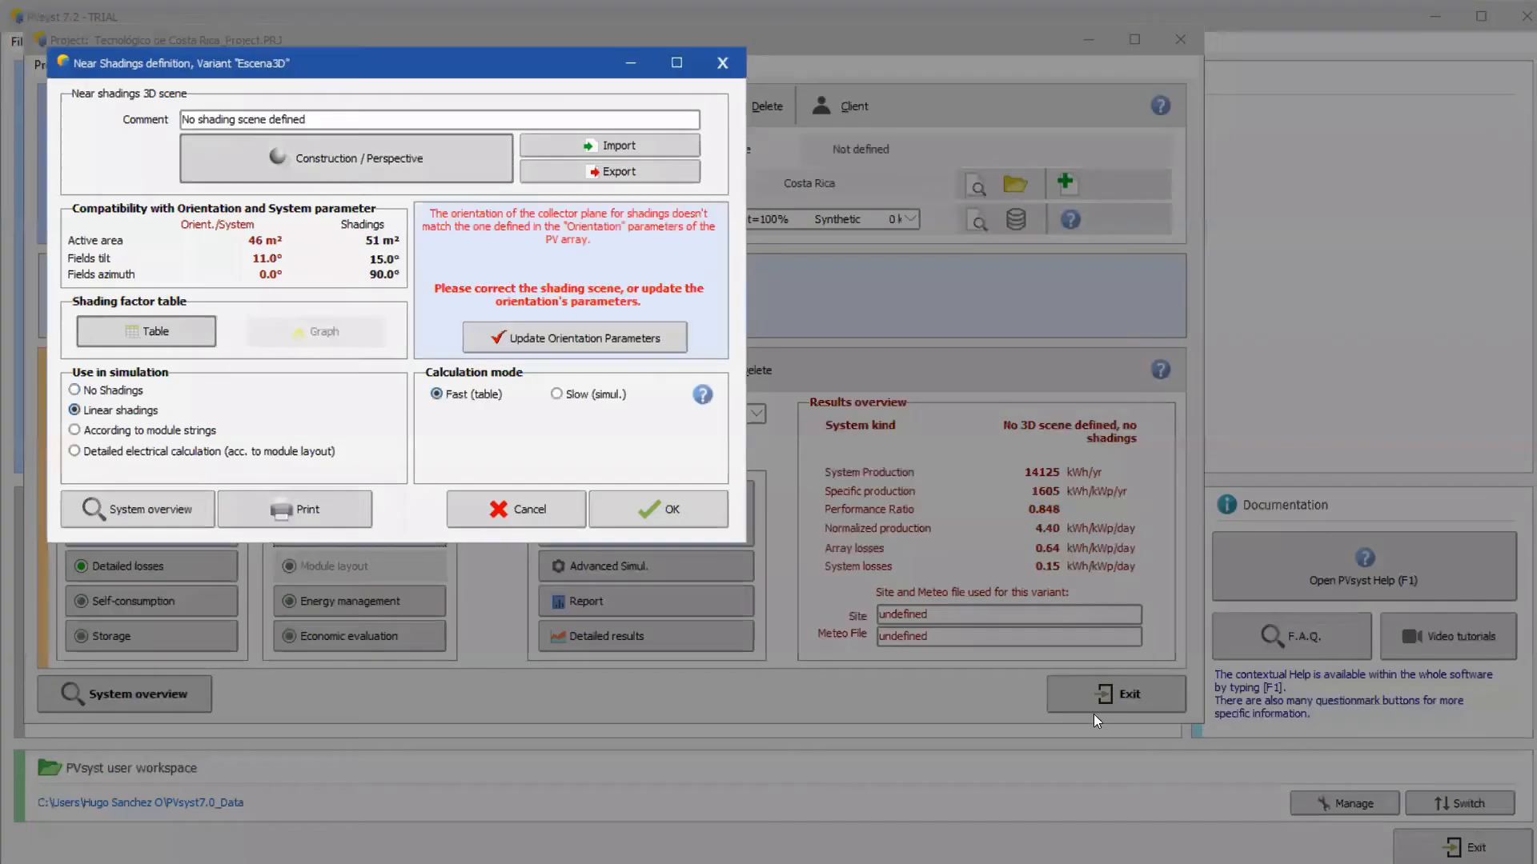
pyautogui.click(334, 148)
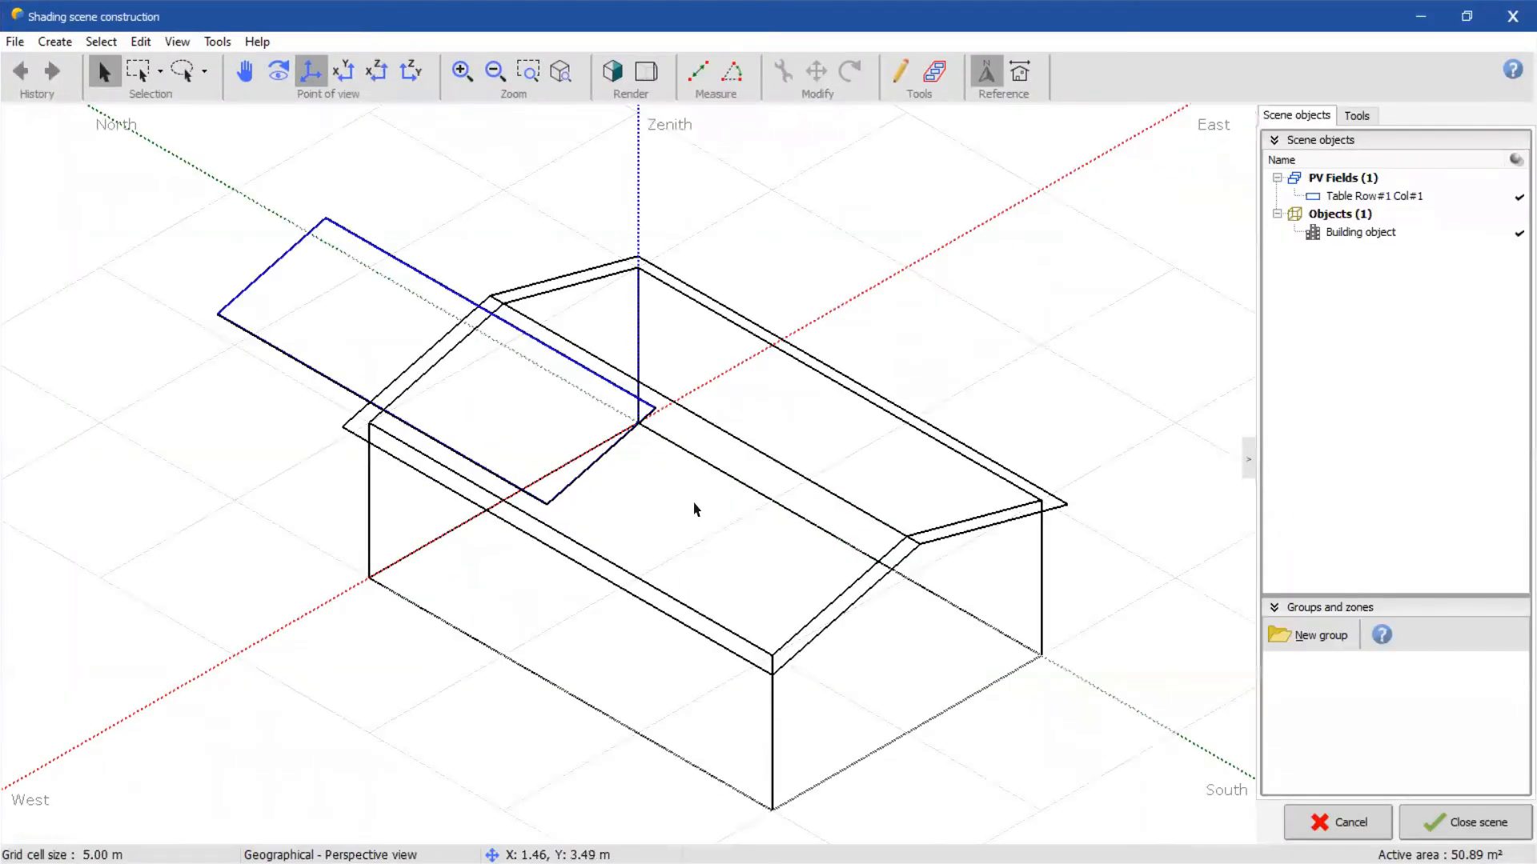
pyautogui.scroll(4, 694, 504)
pyautogui.scroll(-19, 694, 503)
pyautogui.scroll(12, 694, 504)
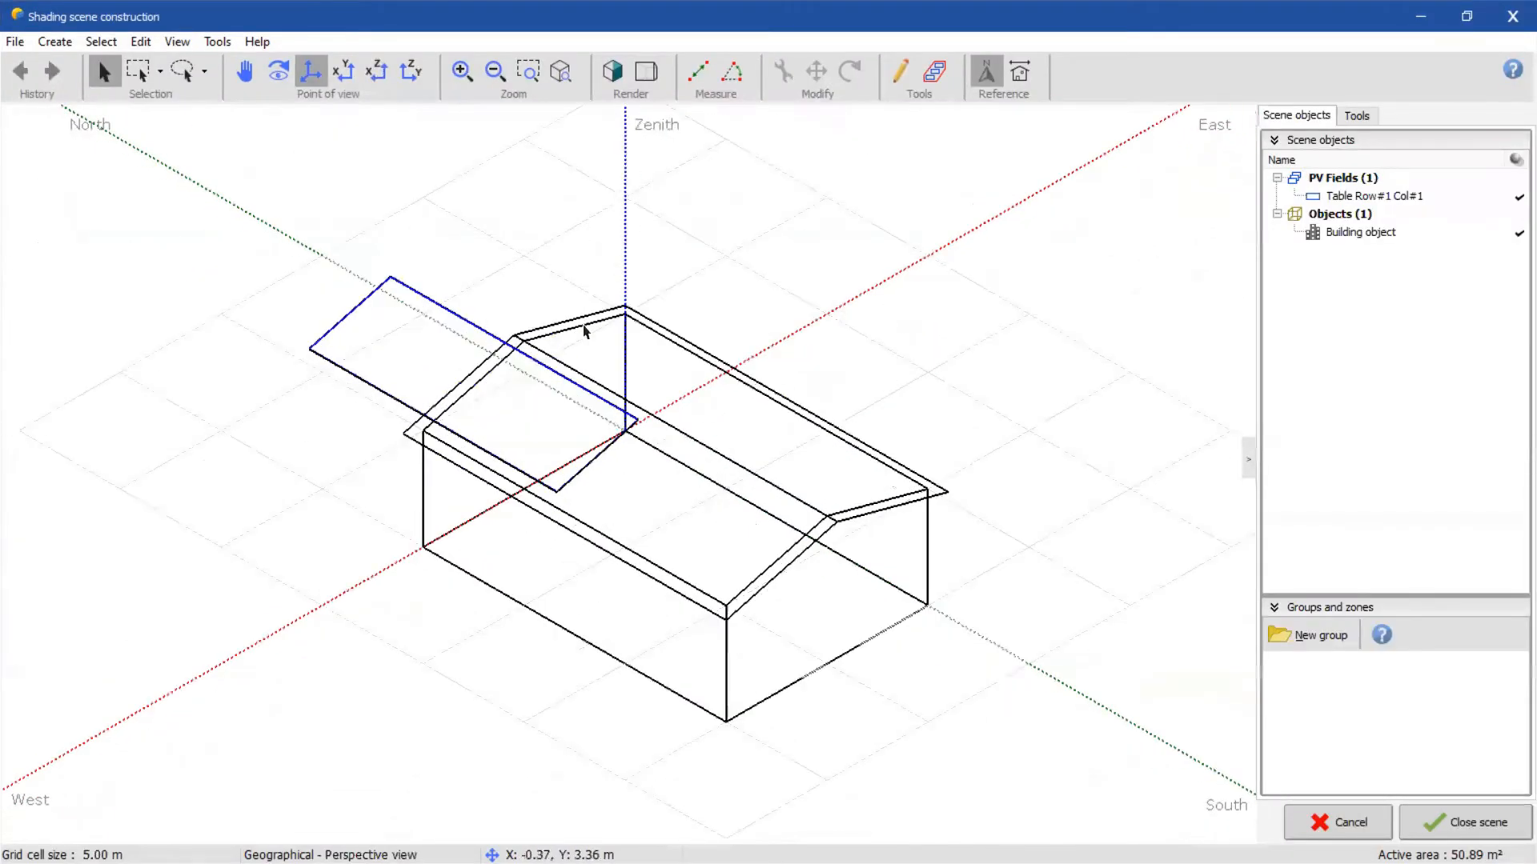
# - Move the PV table south along the house so that it lies fully within the west roof slope
pyautogui.click(446, 315)
pyautogui.click(810, 74)
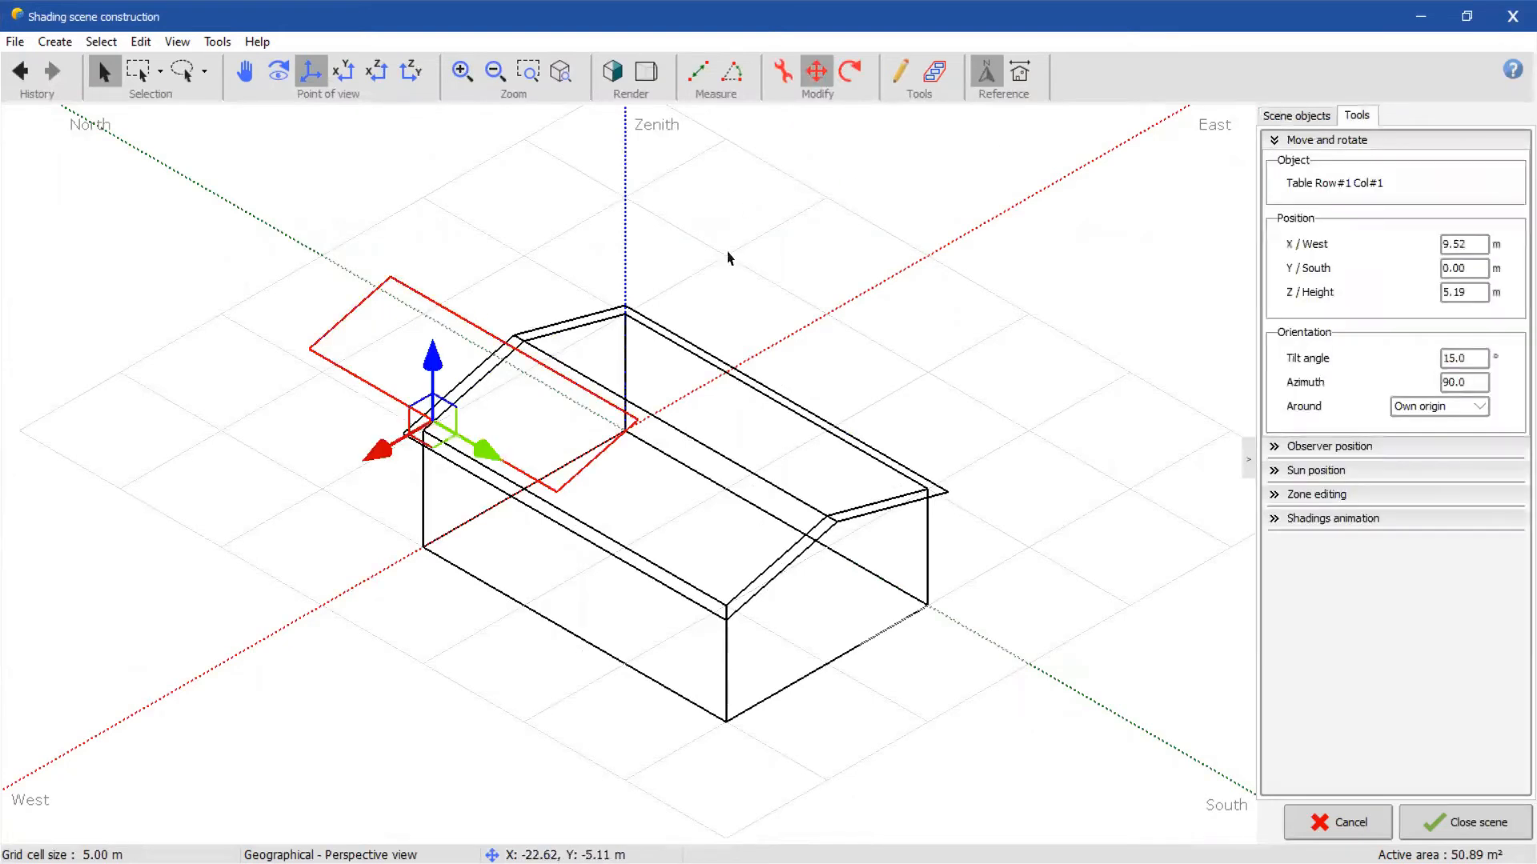
pyautogui.moveTo(481, 445); pyautogui.dragTo(640, 535)
pyautogui.click(814, 307)
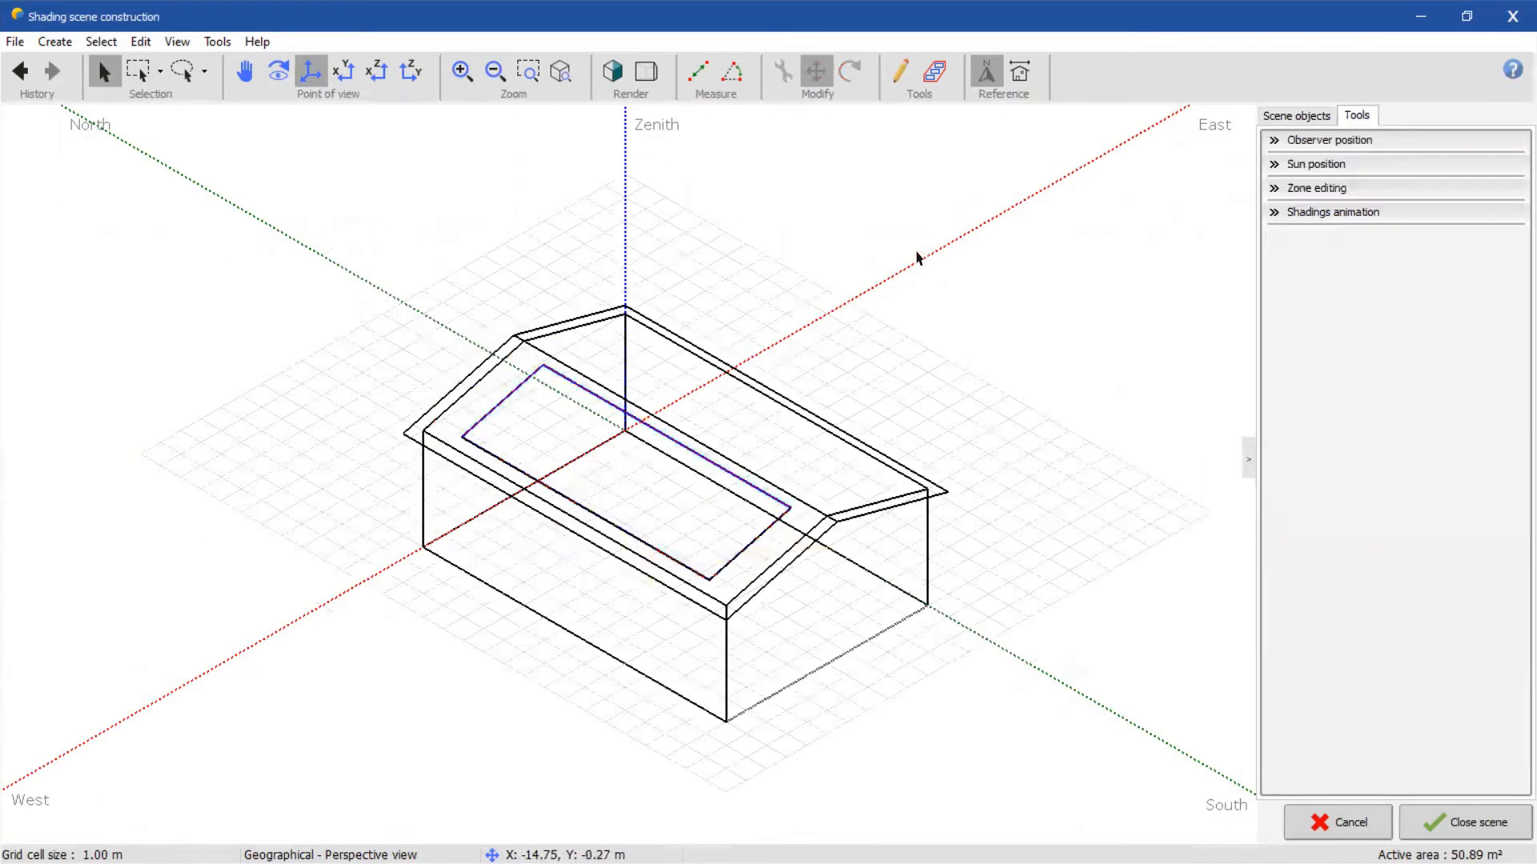
# - Show the scene in realistic rendering and examine the PV table's placement on the roof from several distances
pyautogui.click(610, 76)
pyautogui.moveTo(734, 428); pyautogui.dragTo(623, 336, button='middle')
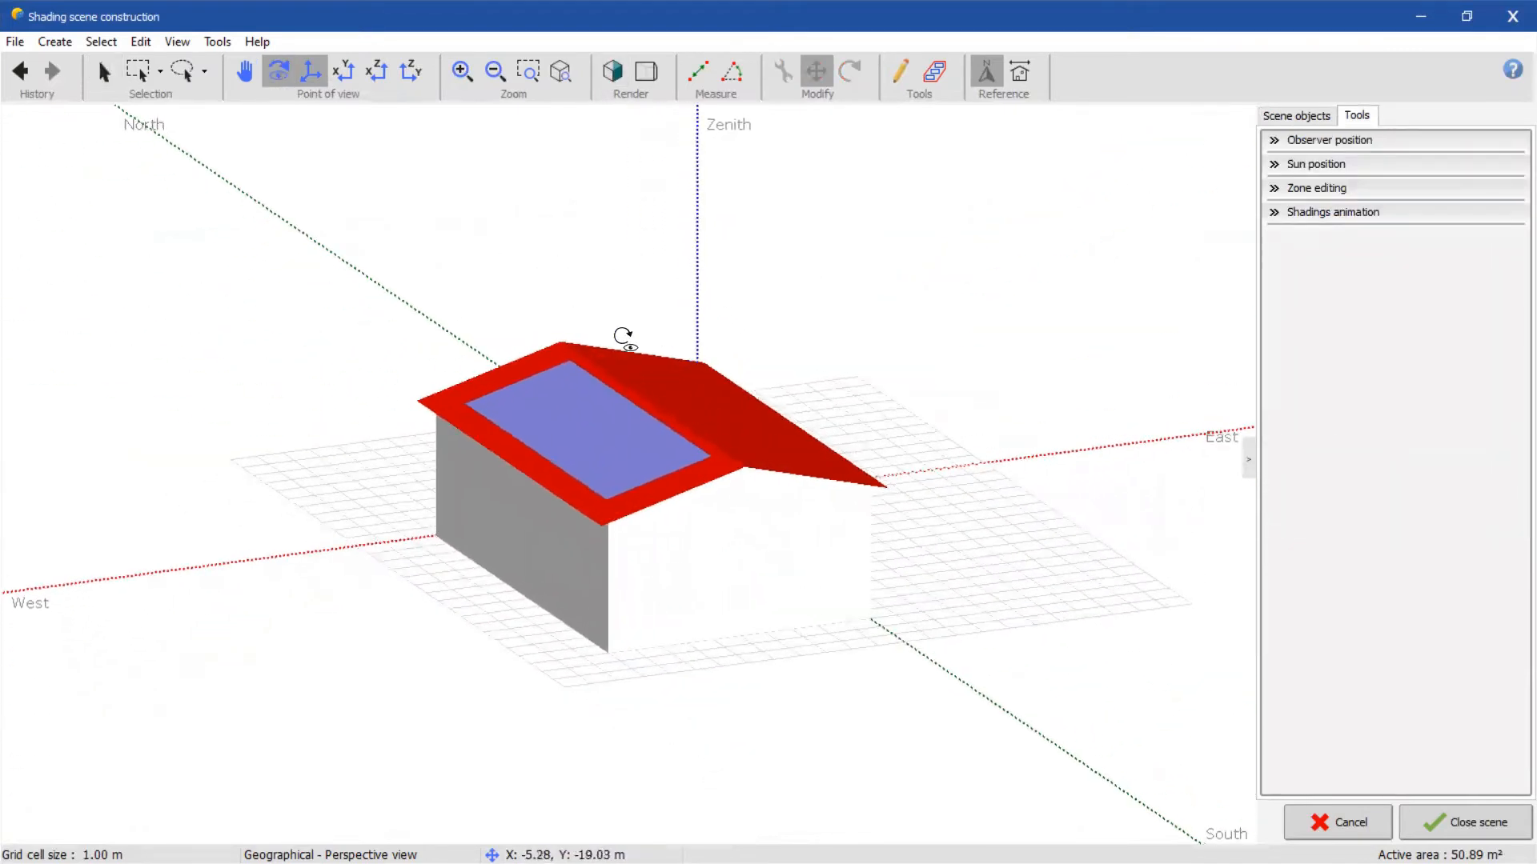
pyautogui.scroll(2, 625, 337)
pyautogui.scroll(-8, 624, 338)
pyautogui.scroll(6, 608, 400)
pyautogui.scroll(-2, 604, 408)
pyautogui.scroll(-2, 604, 408)
pyautogui.scroll(5, 605, 407)
pyautogui.scroll(-3, 606, 408)
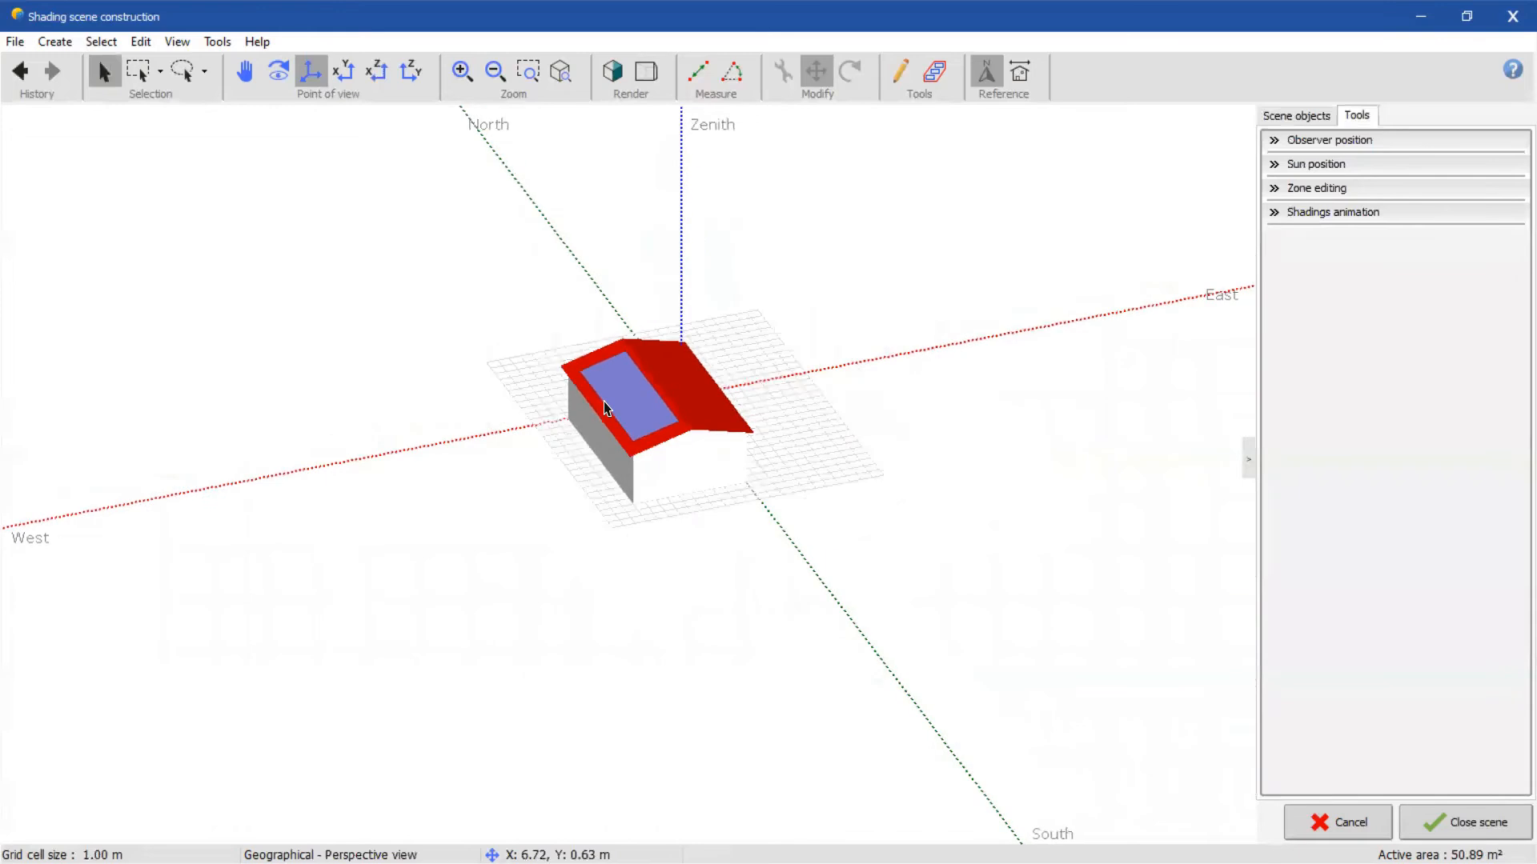
pyautogui.scroll(4, 604, 404)
pyautogui.scroll(-3, 604, 402)
pyautogui.scroll(2, 604, 402)
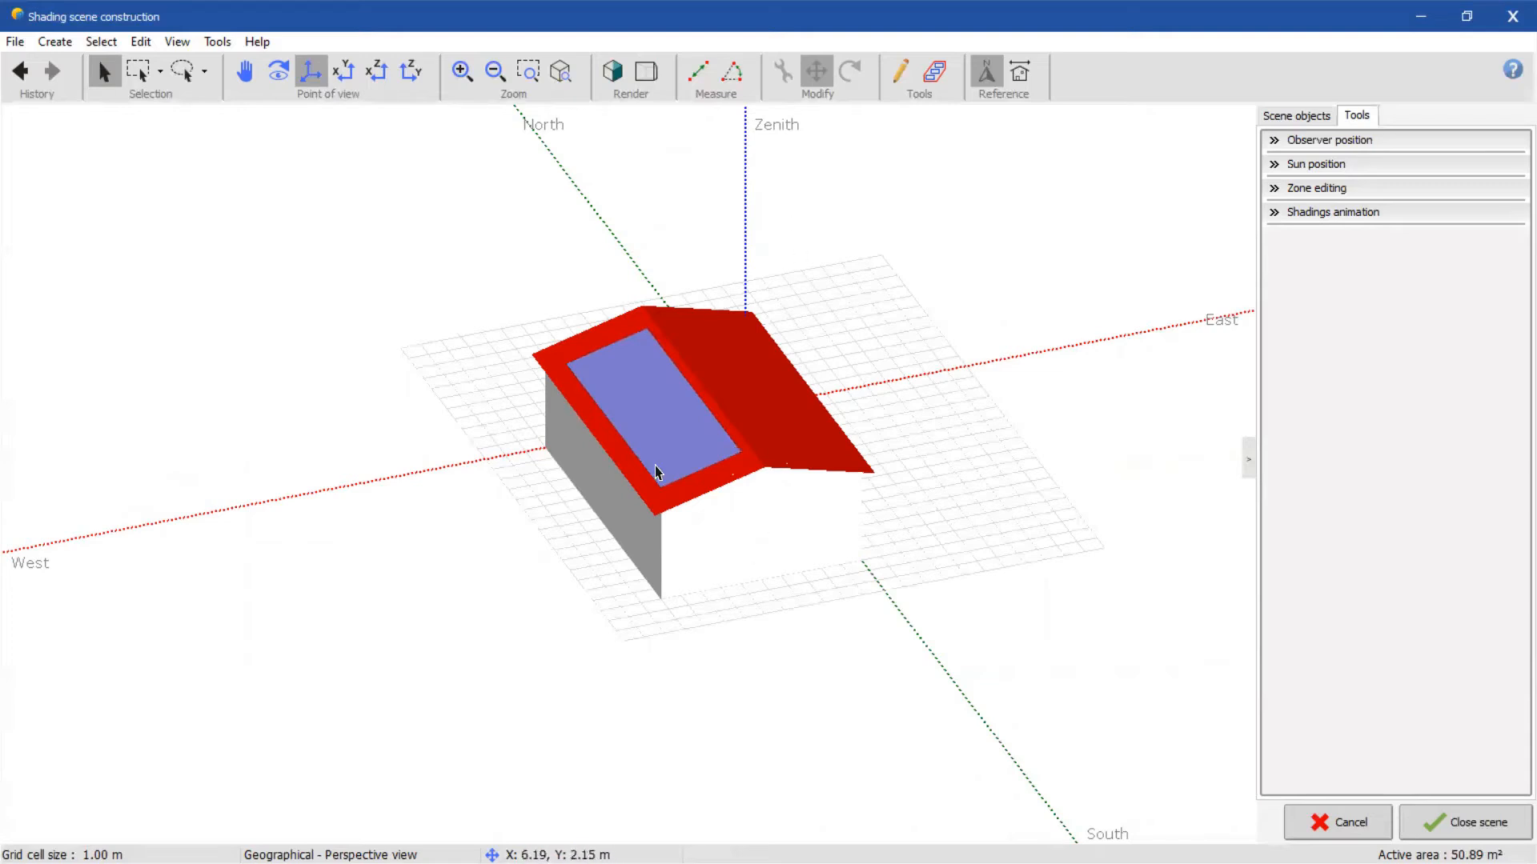
# - Look into the observer position settings and apply the sun position for 21/12/2015 at 6:50:51 AM
pyautogui.click(1281, 142)
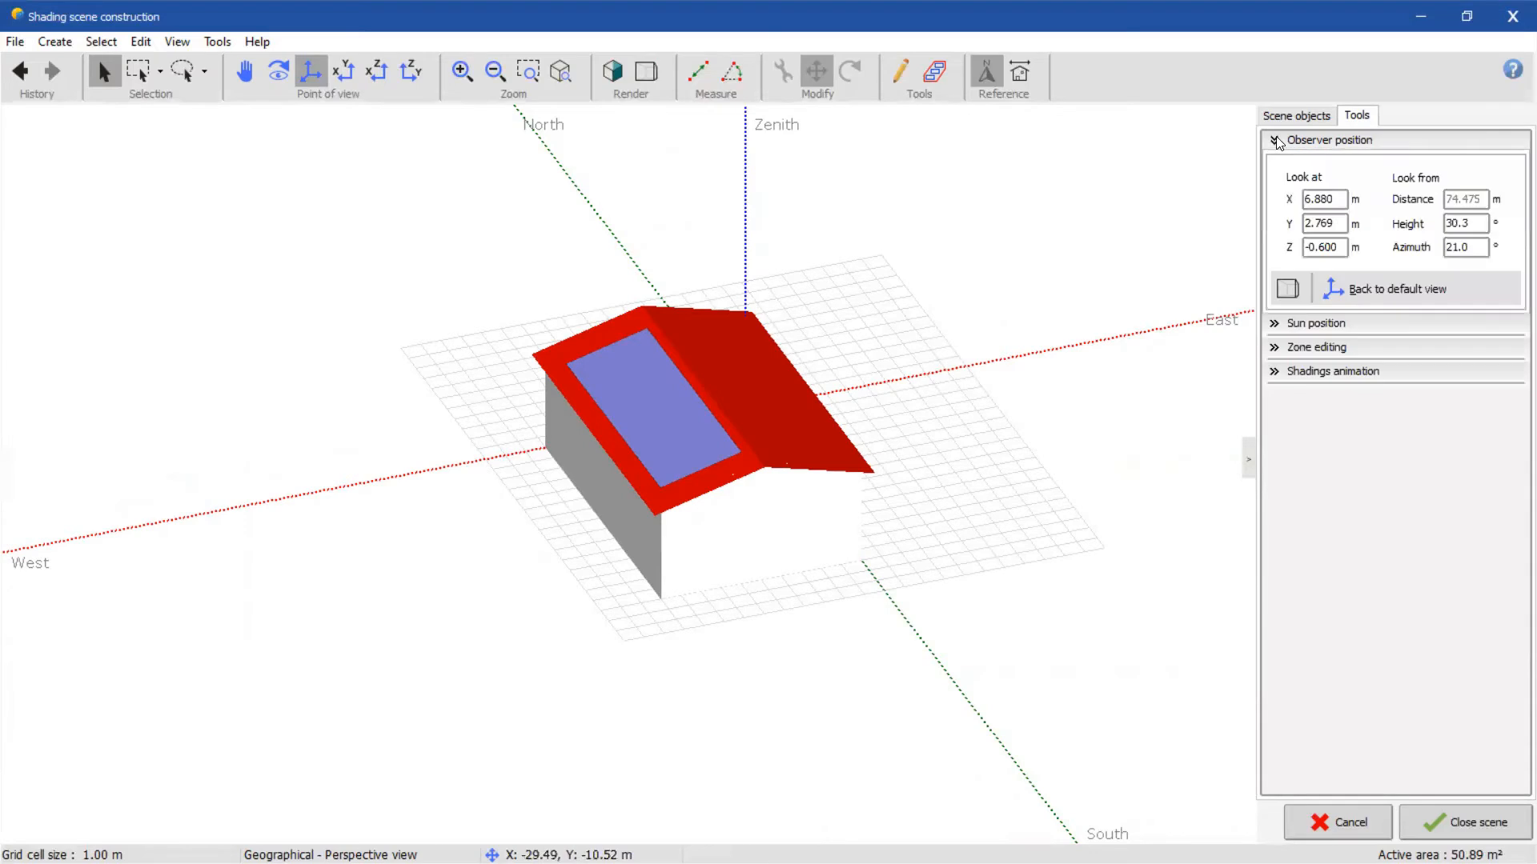
pyautogui.click(1278, 143)
pyautogui.click(1276, 166)
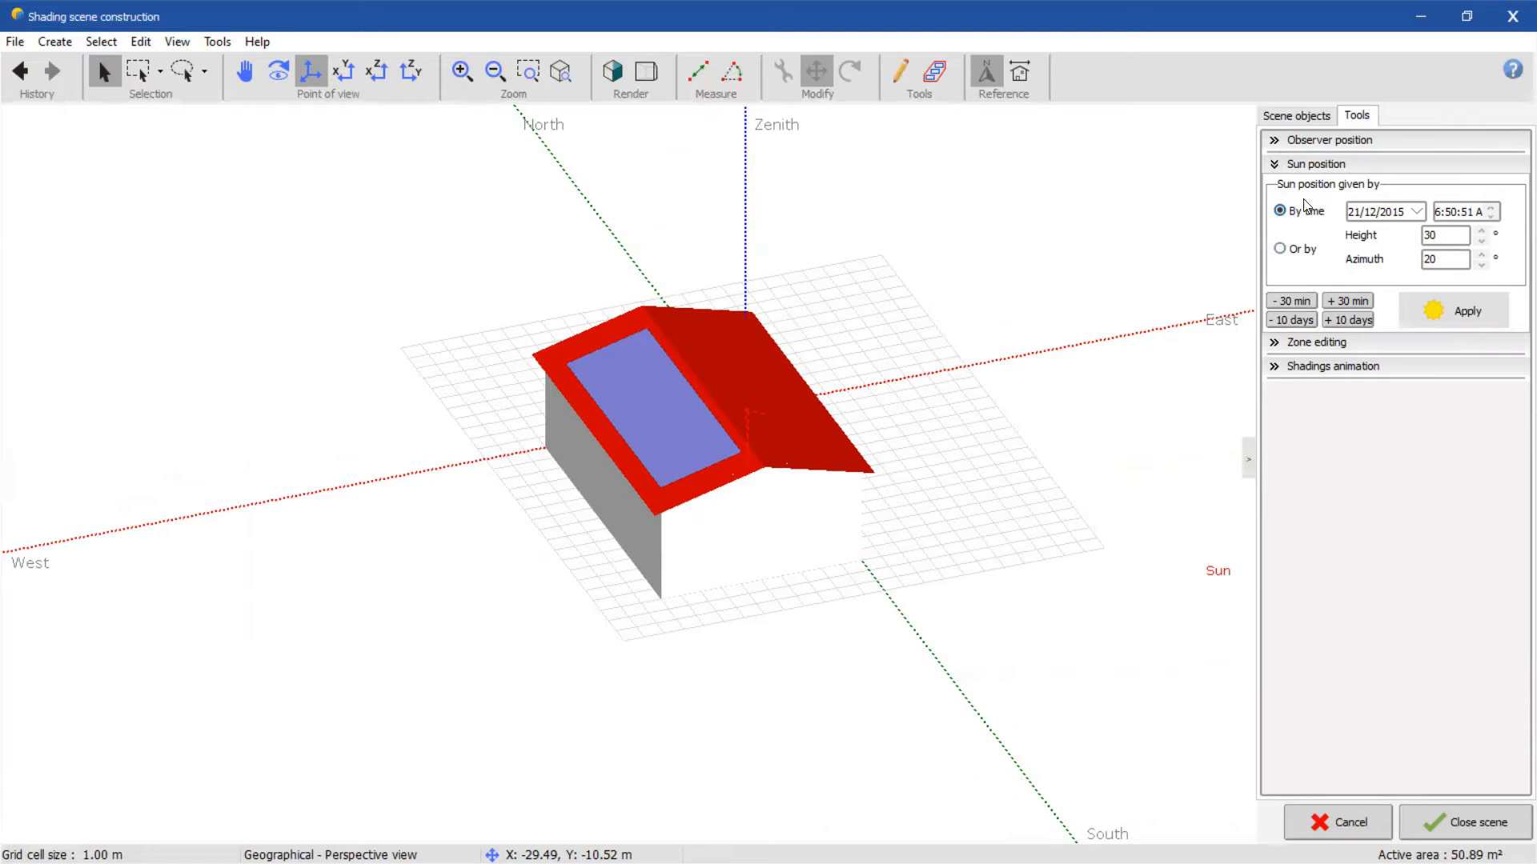
pyautogui.click(1452, 306)
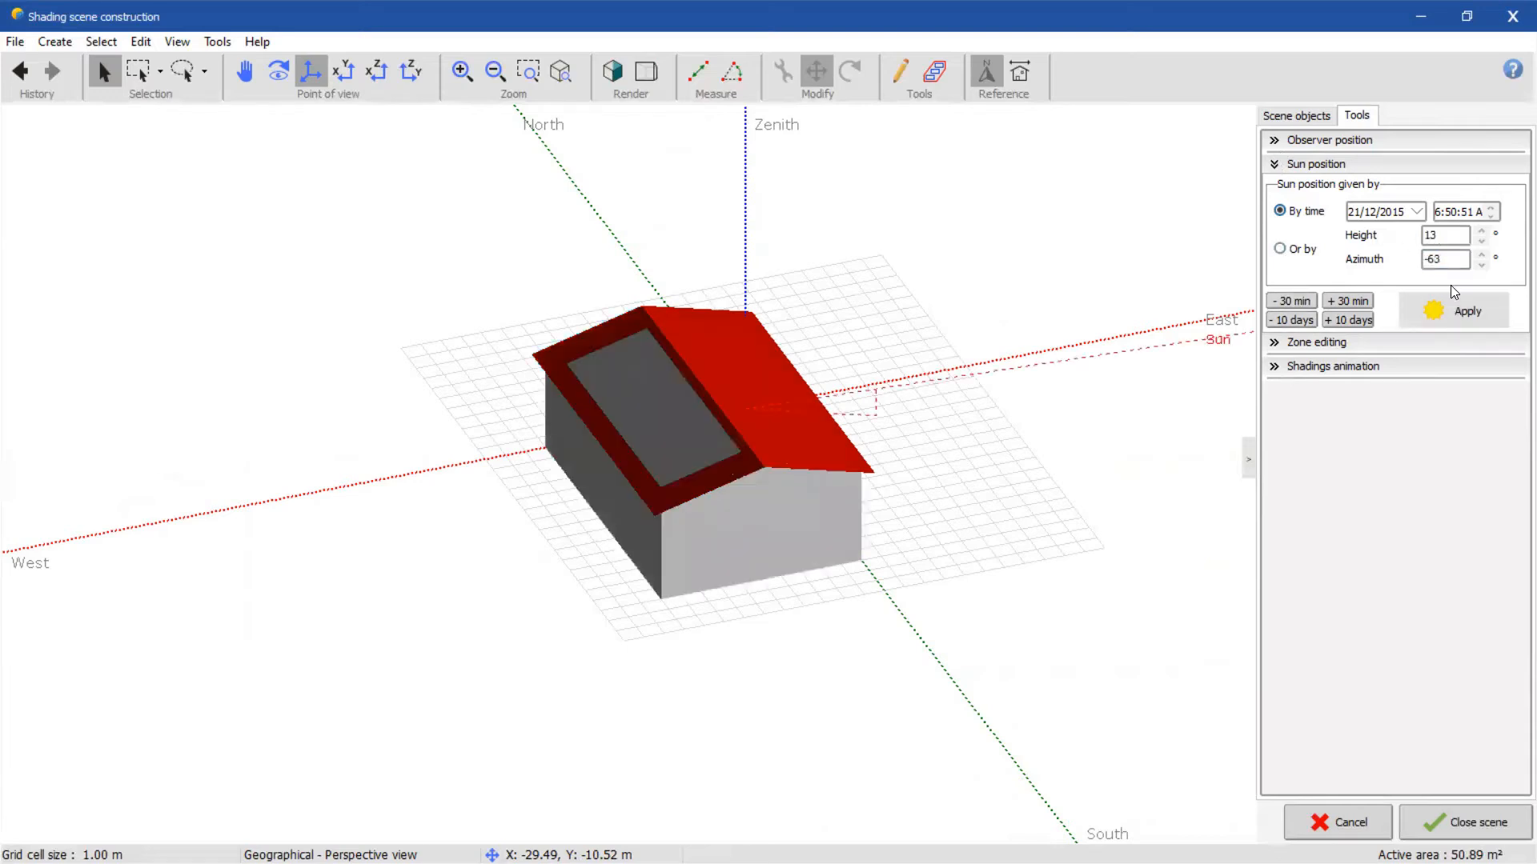
# - Set the sun position time to 2:50:51 PM on 21/12/2015 and apply it to the scene
pyautogui.click(1492, 217)
pyautogui.click(1492, 207)
pyautogui.click(1467, 309)
pyautogui.click(1492, 207)
pyautogui.click(1458, 305)
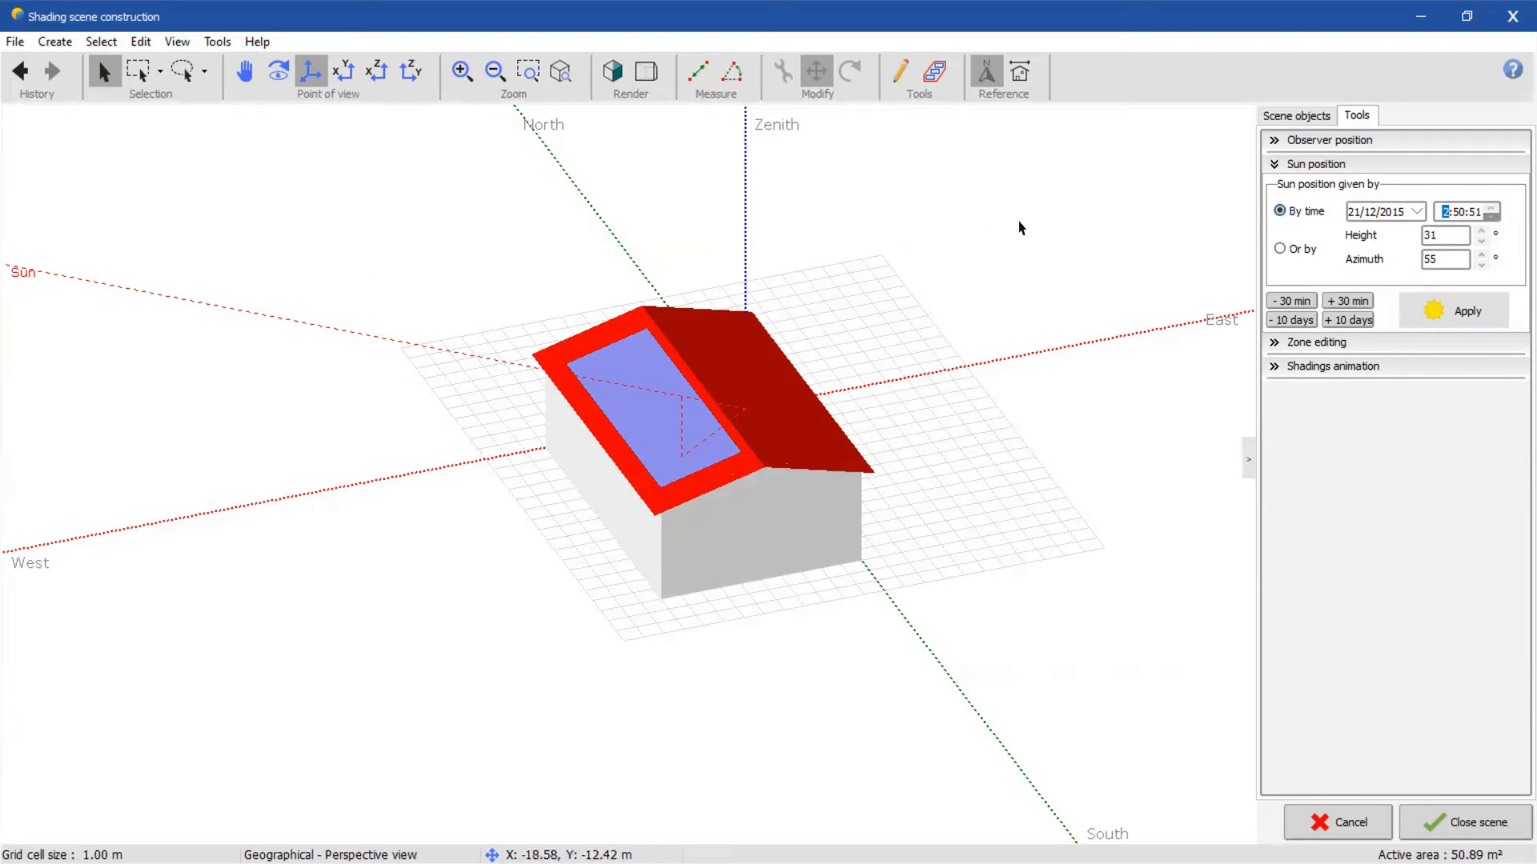
# - Open the shadings animation settings and set the day of year to 6/9/2021
pyautogui.click(1339, 369)
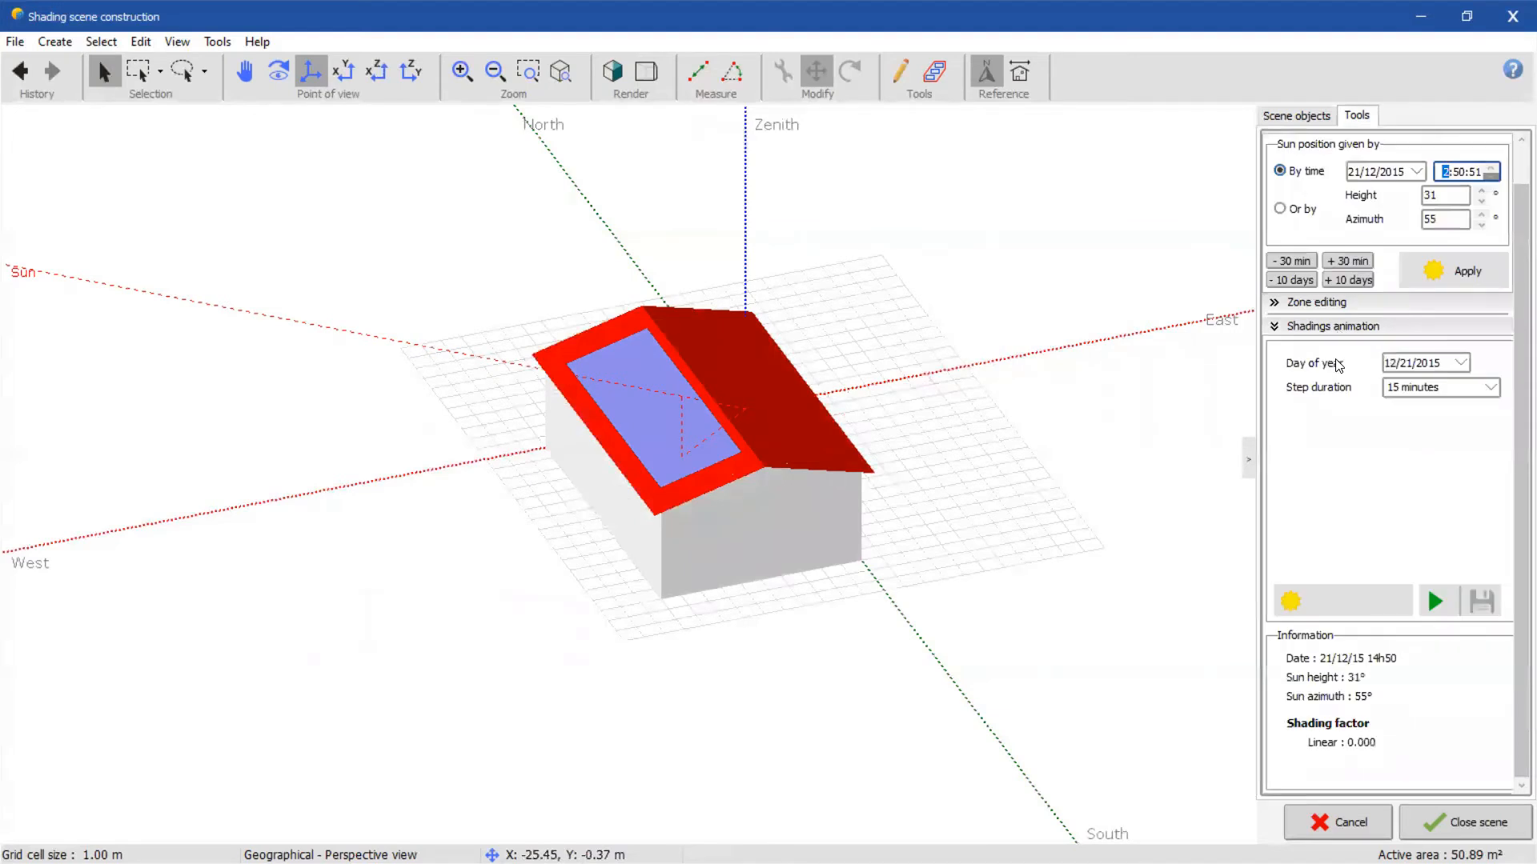
pyautogui.click(1461, 365)
pyautogui.click(1420, 516)
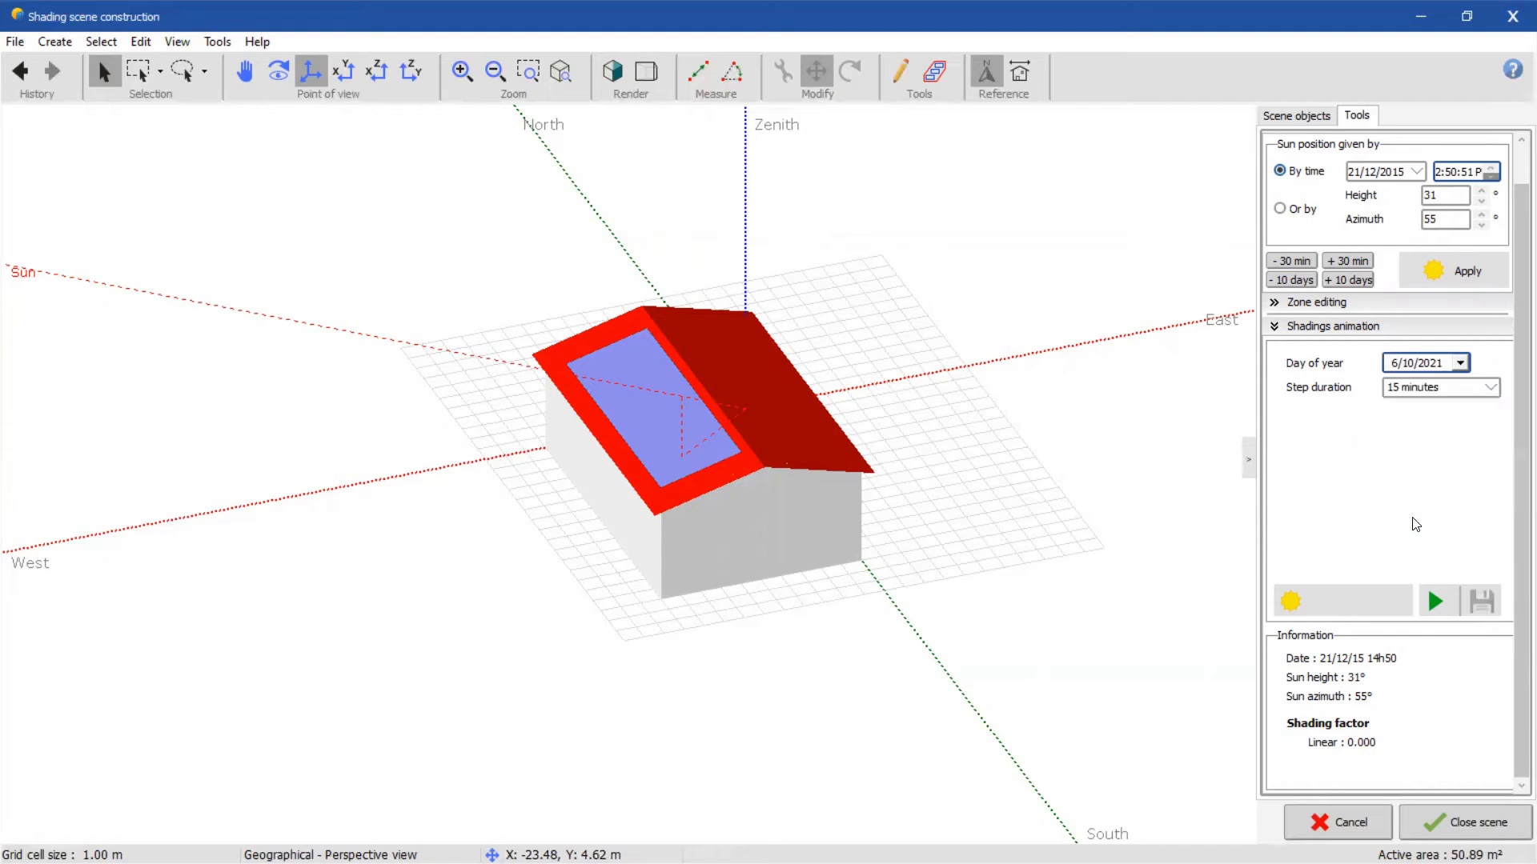
pyautogui.click(1462, 365)
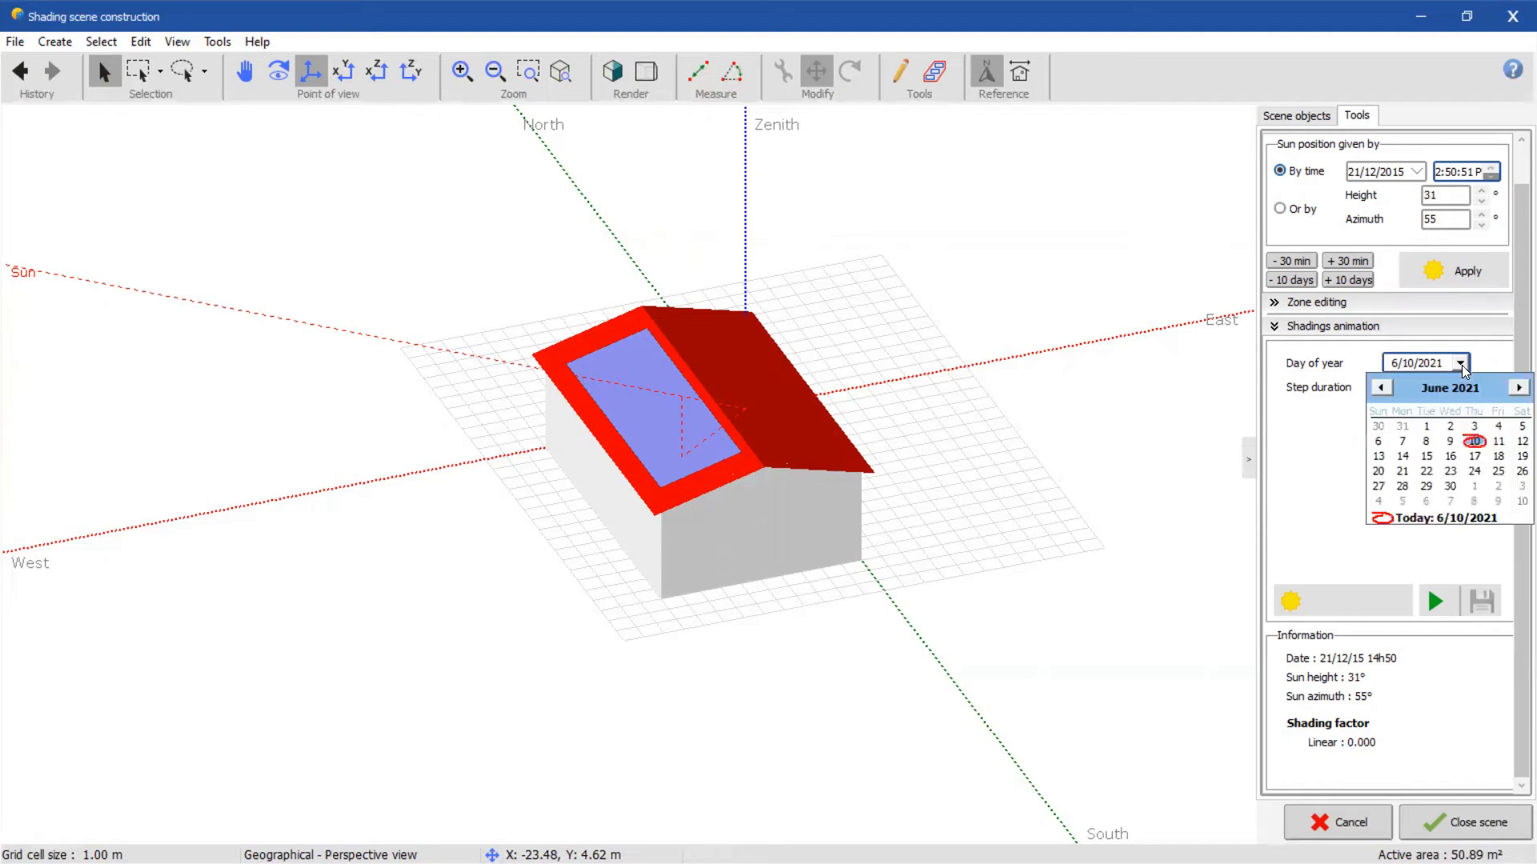
pyautogui.click(1451, 442)
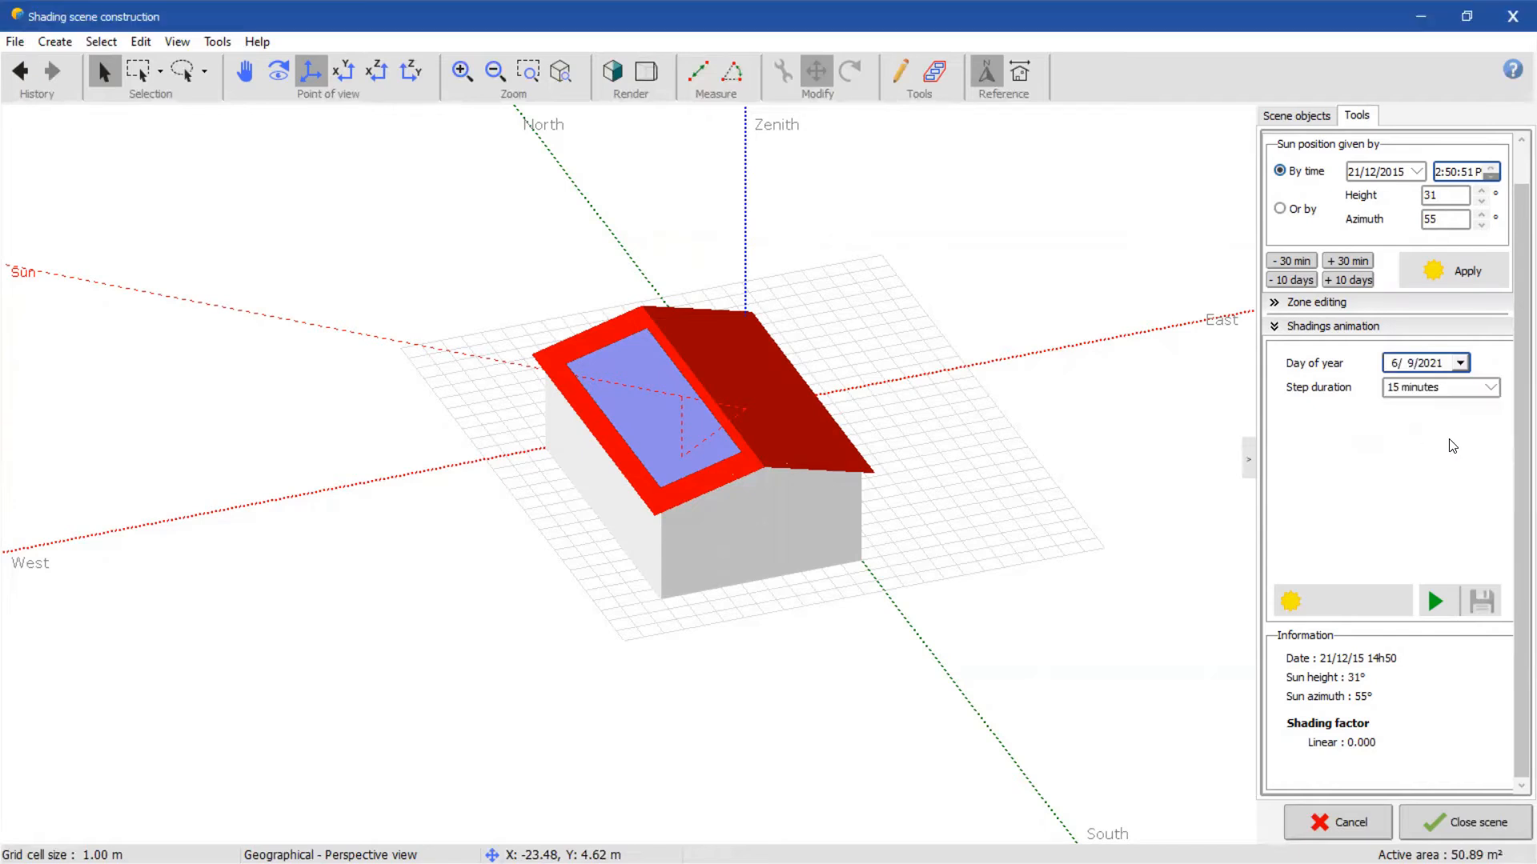
# - Set the animation step duration to 1 minute and play the shadings animation as seen from the sun
pyautogui.click(1441, 387)
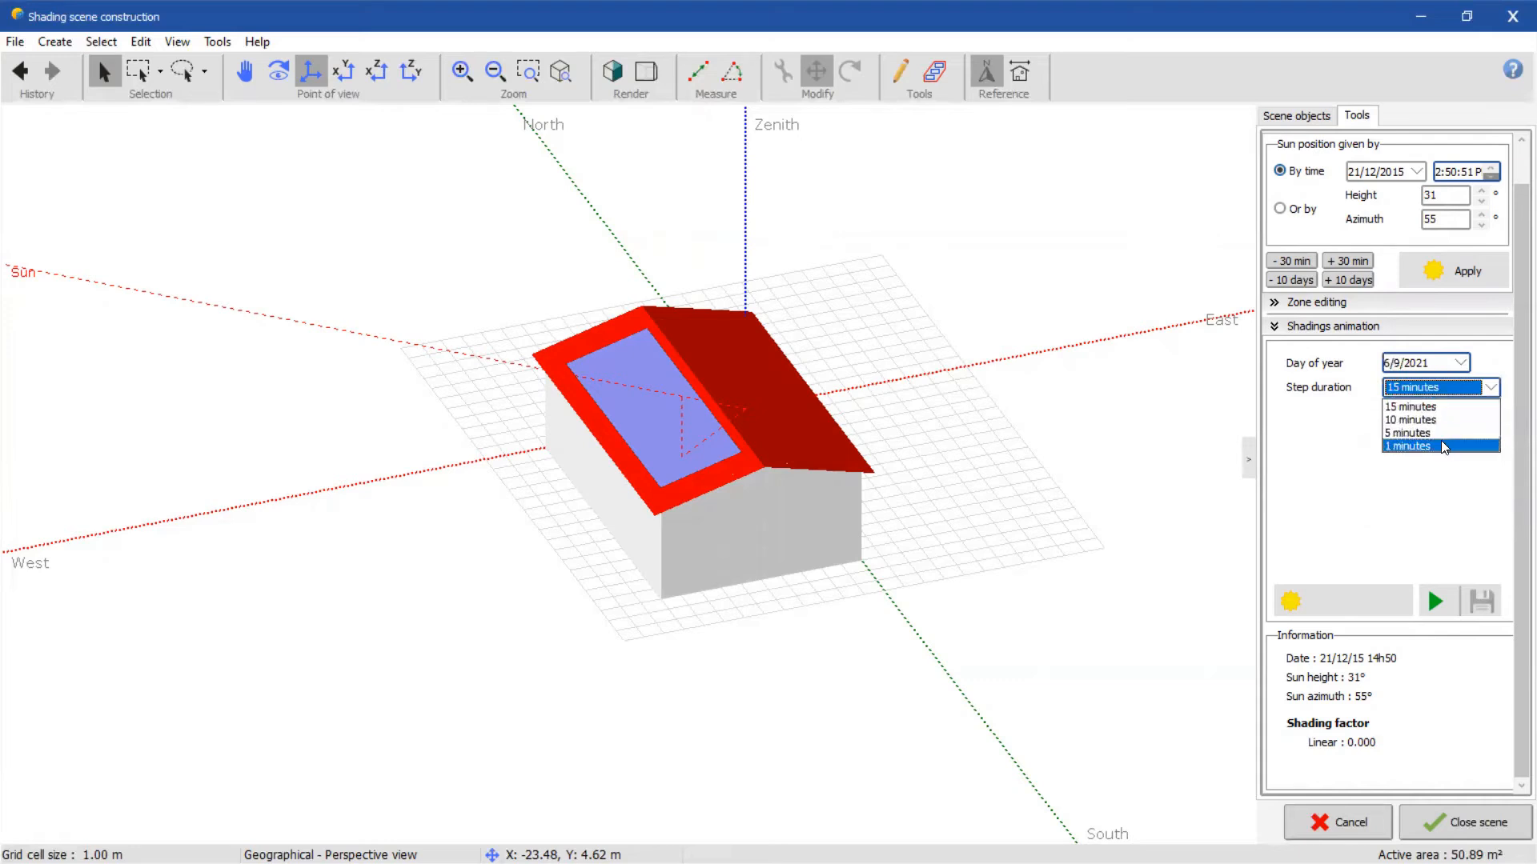
pyautogui.click(1443, 445)
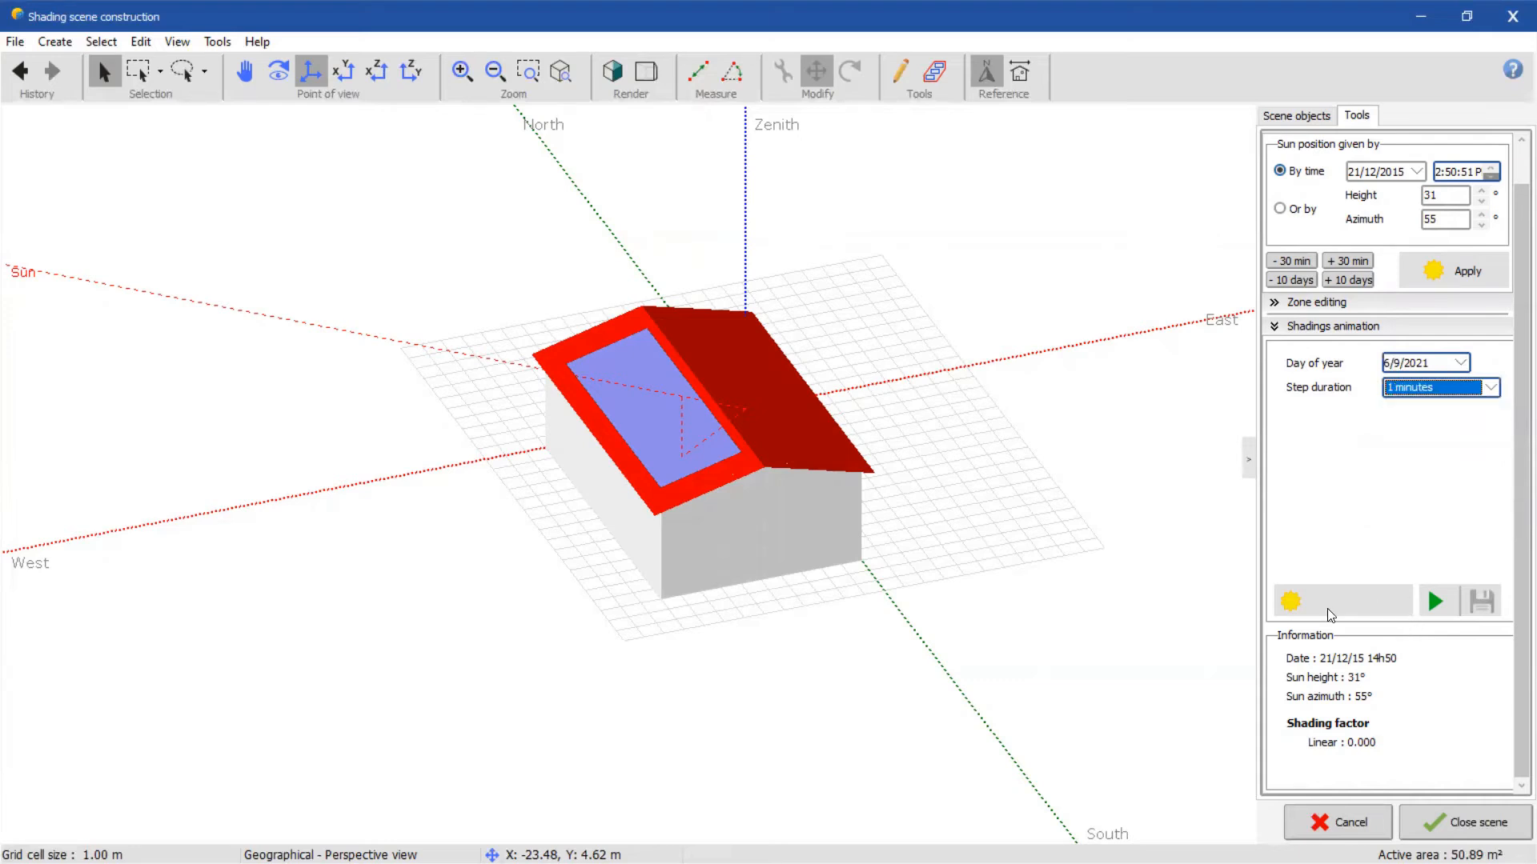
pyautogui.click(1294, 603)
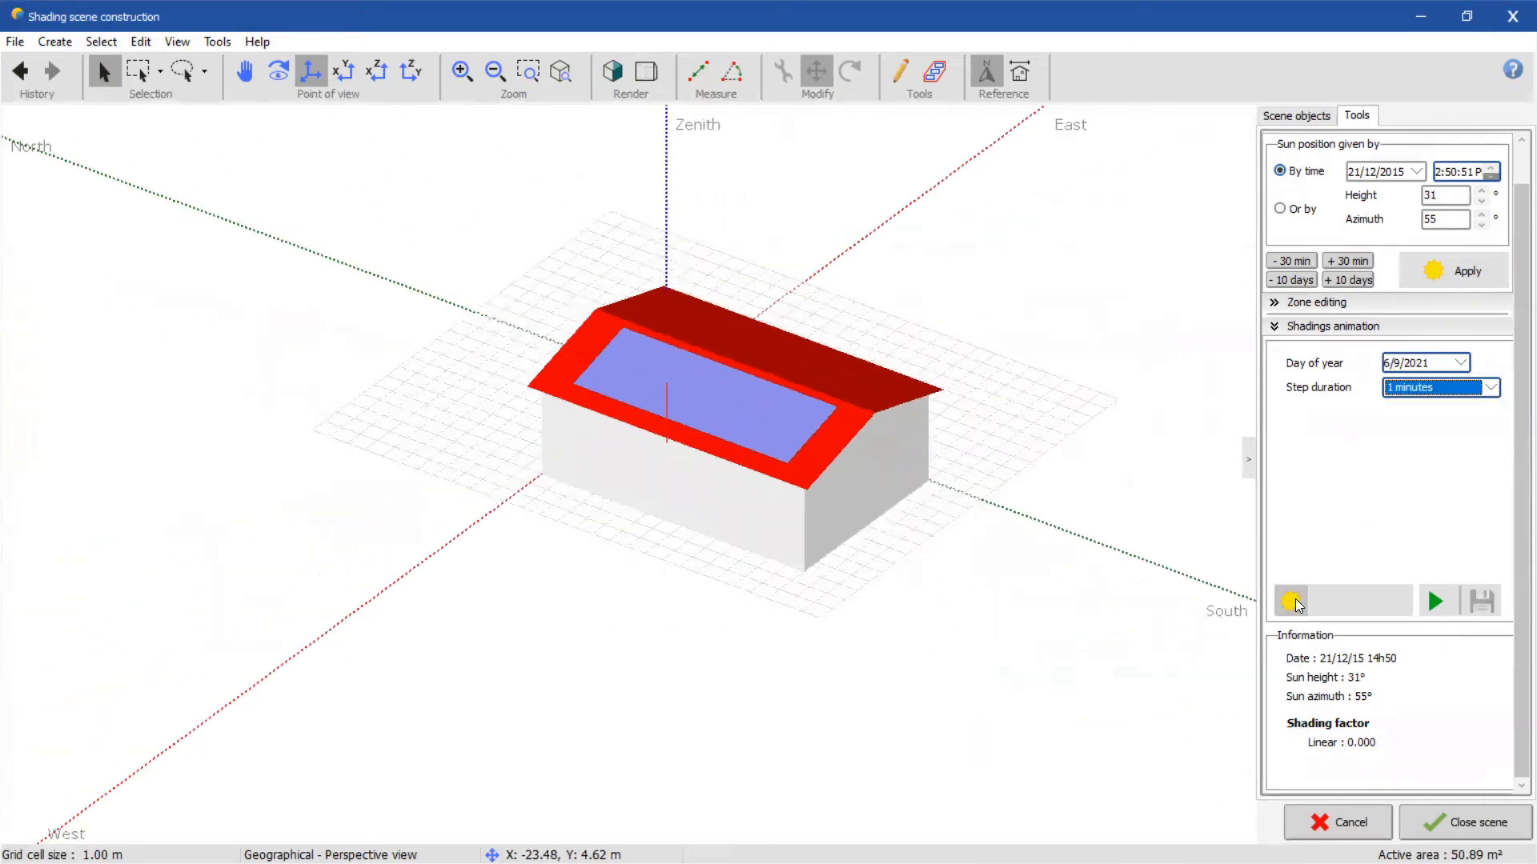
pyautogui.click(1436, 601)
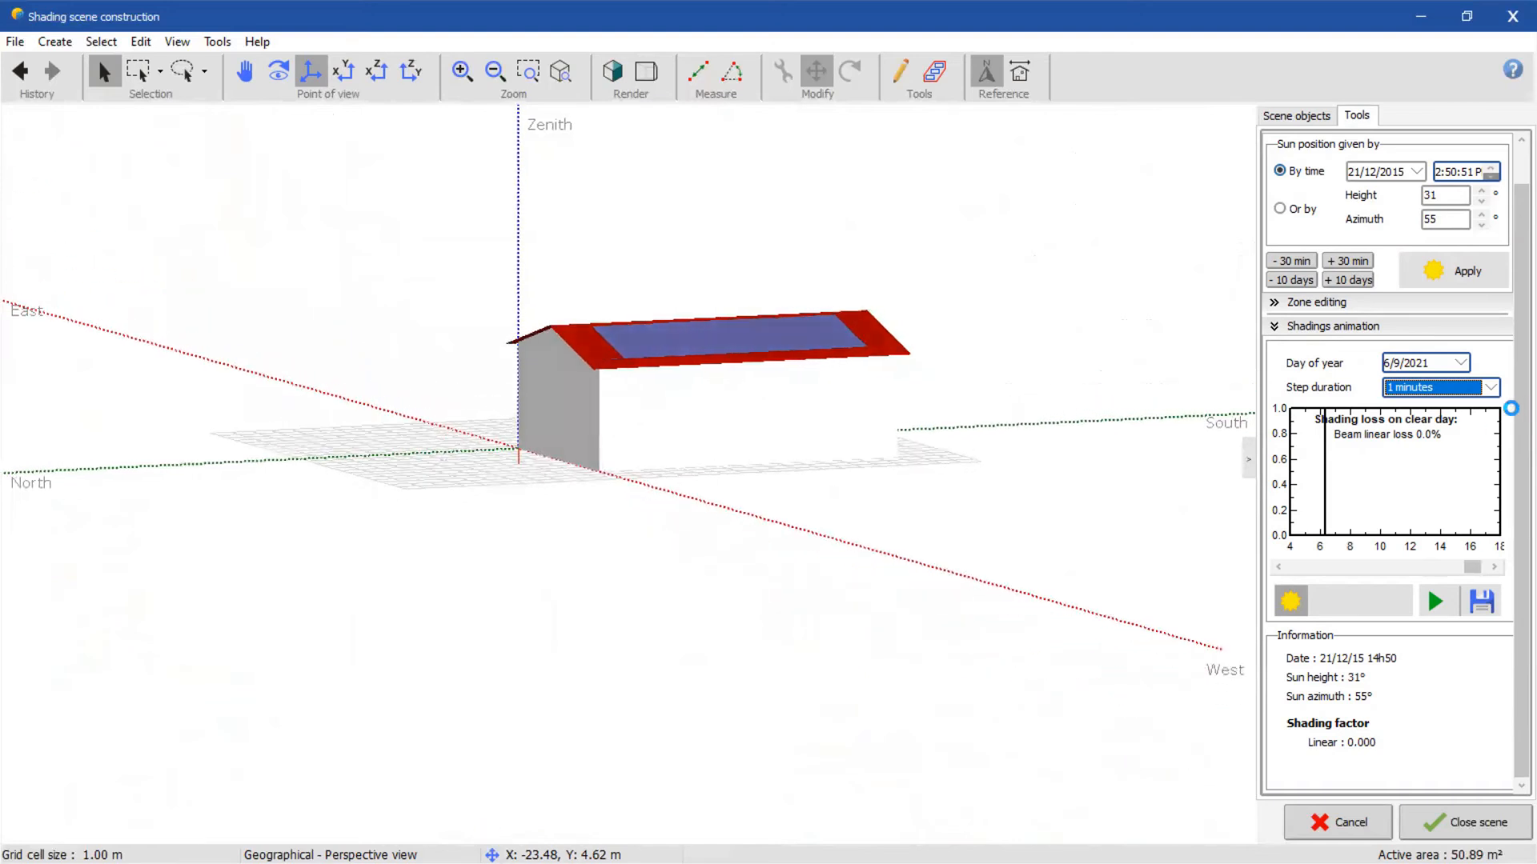
# - Set the shadings animation's day of year to 12/9/2020 and play the animation for that day
pyautogui.click(1460, 364)
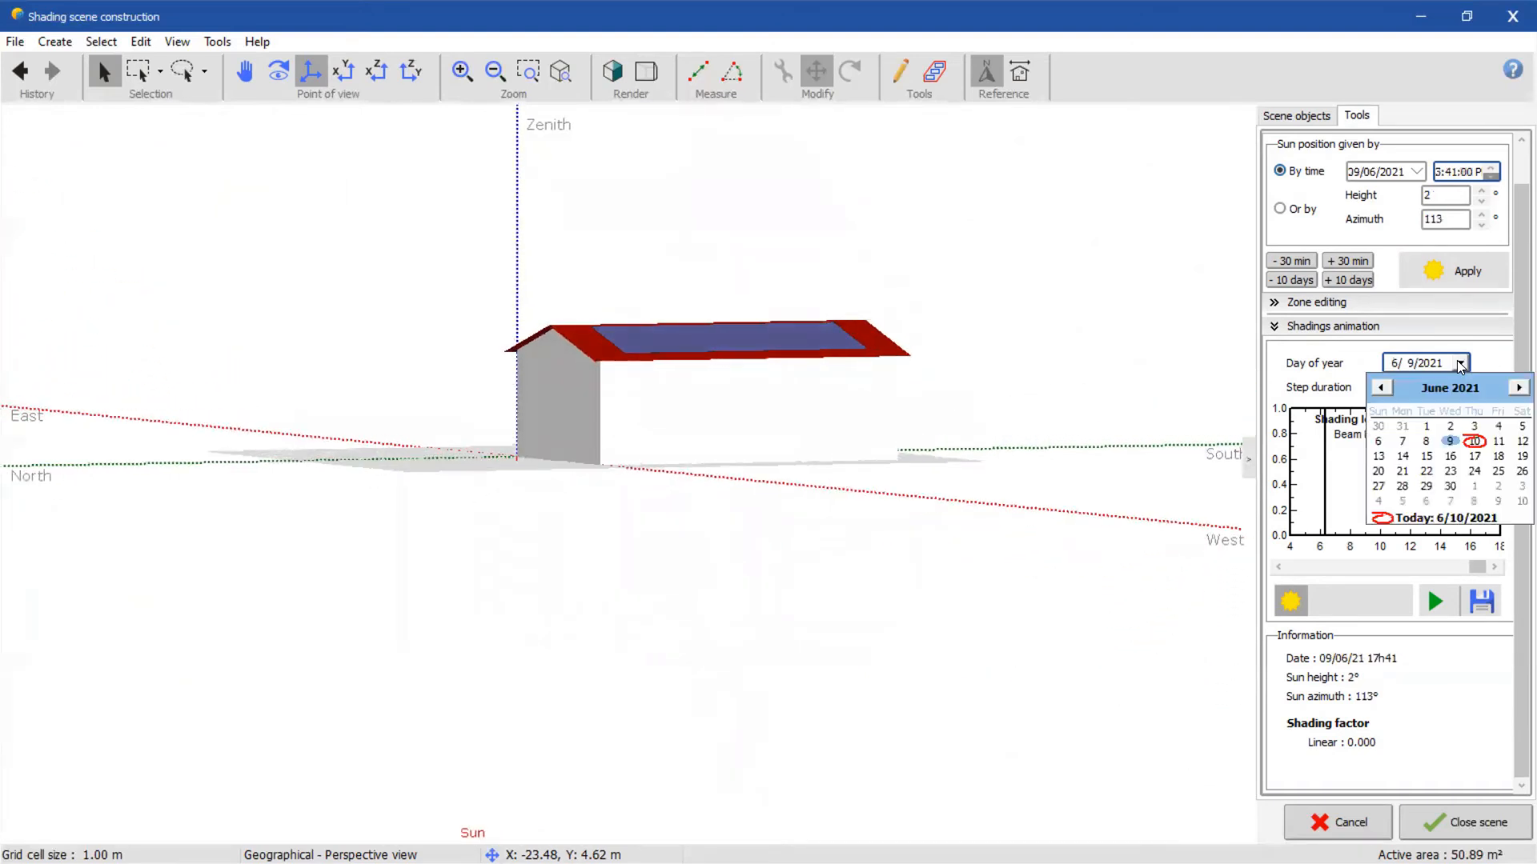
pyautogui.click(1384, 391)
pyautogui.click(1385, 390)
pyautogui.click(1384, 390)
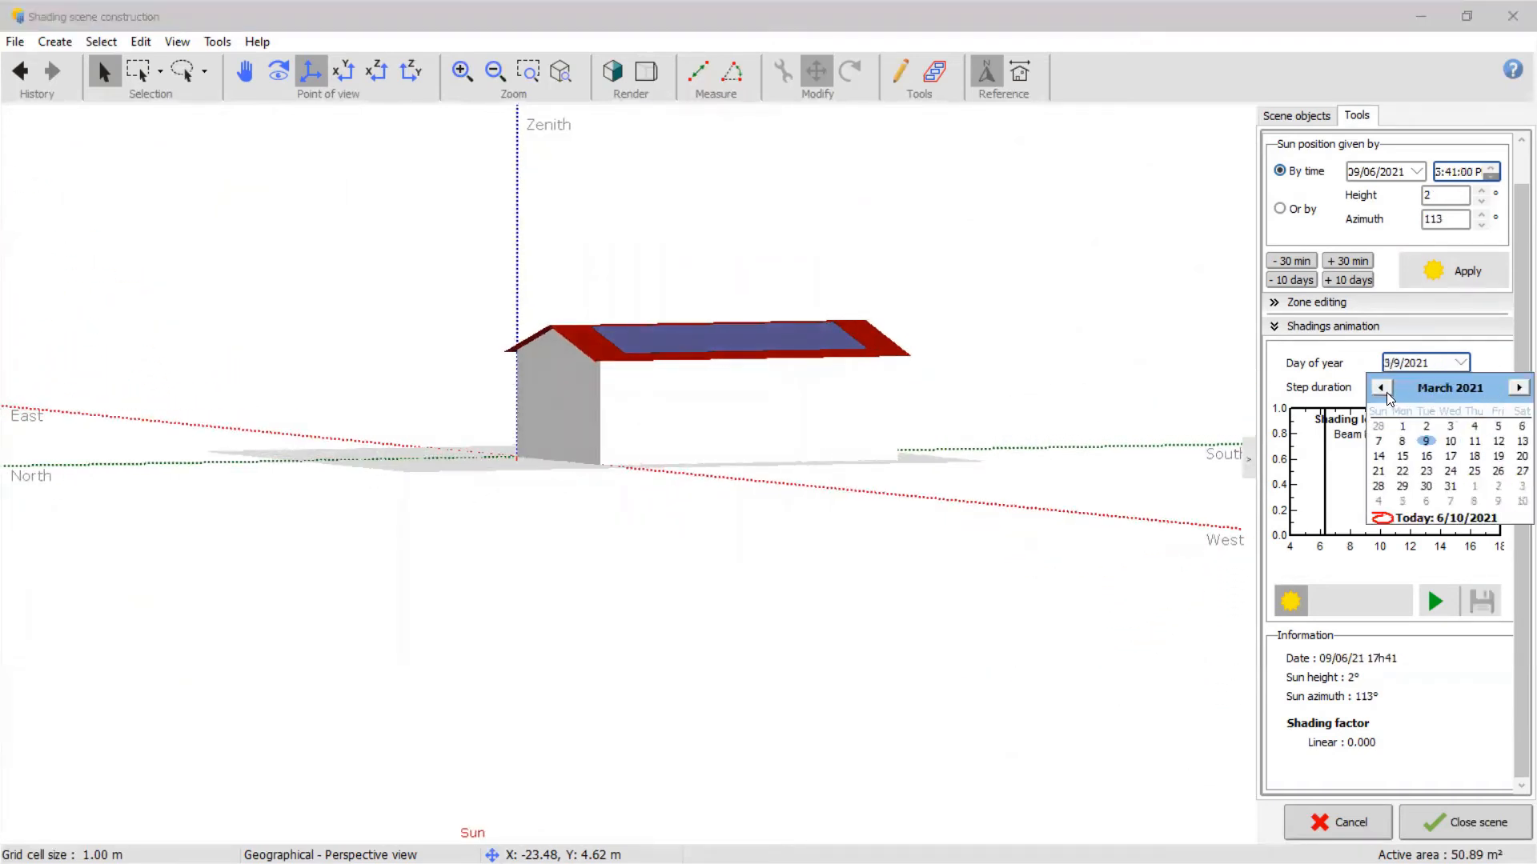
pyautogui.click(1384, 390)
pyautogui.click(1385, 391)
pyautogui.click(1385, 391)
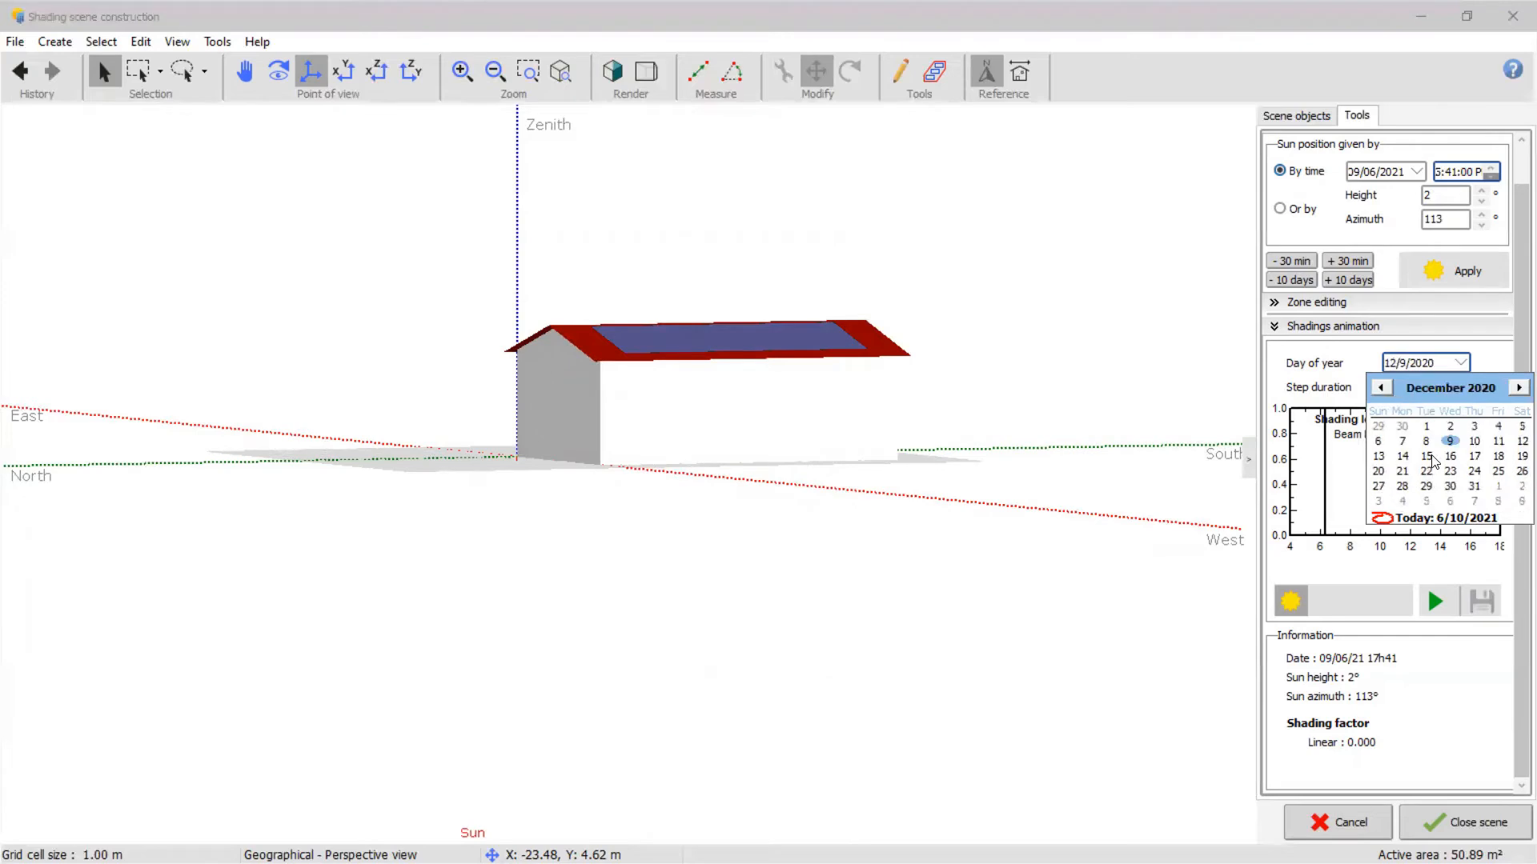
pyautogui.click(1449, 443)
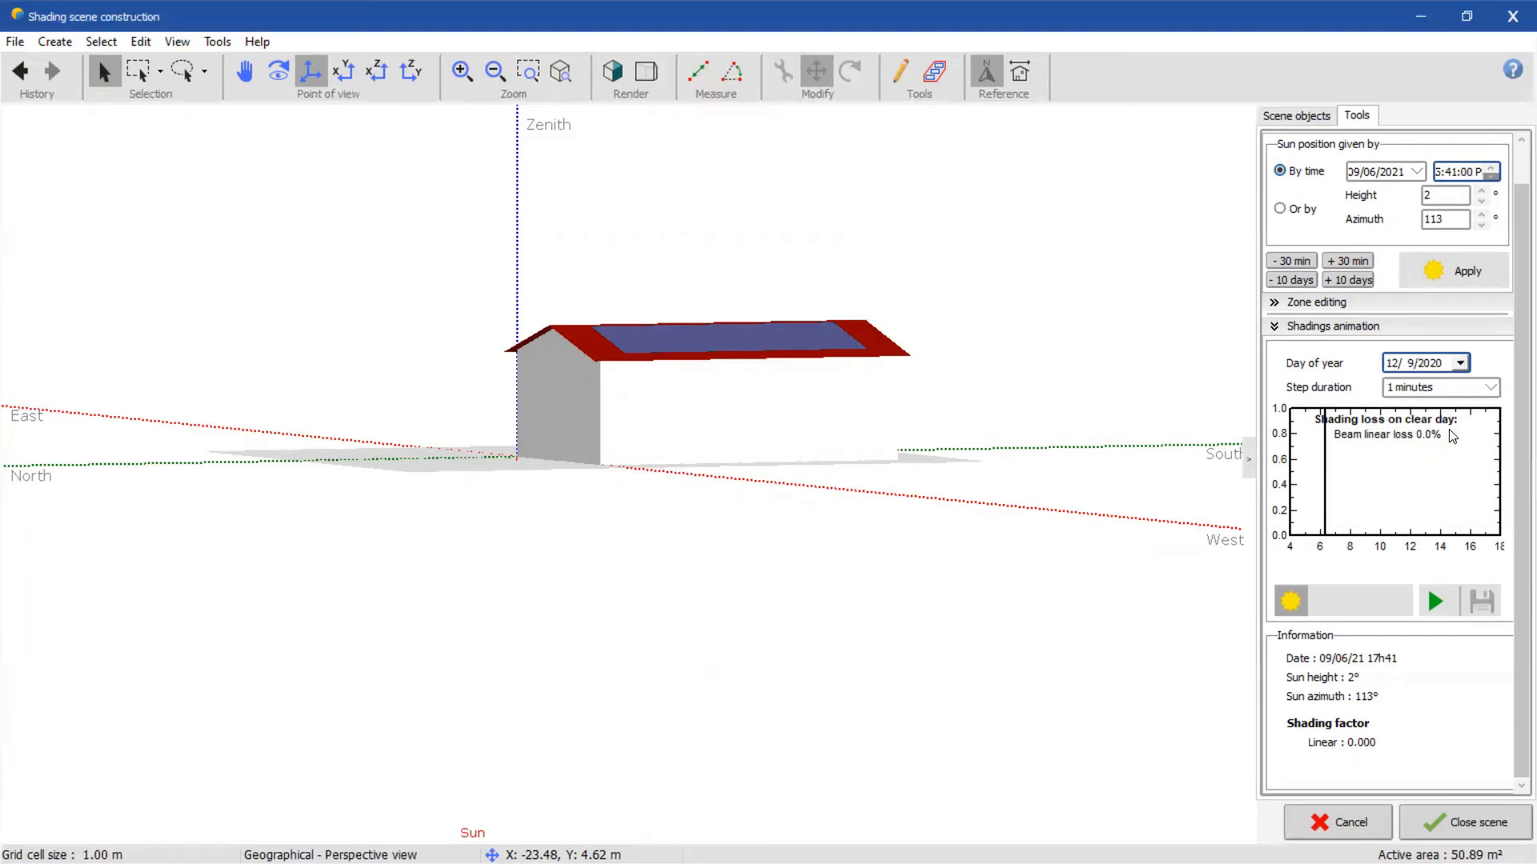
pyautogui.click(1434, 600)
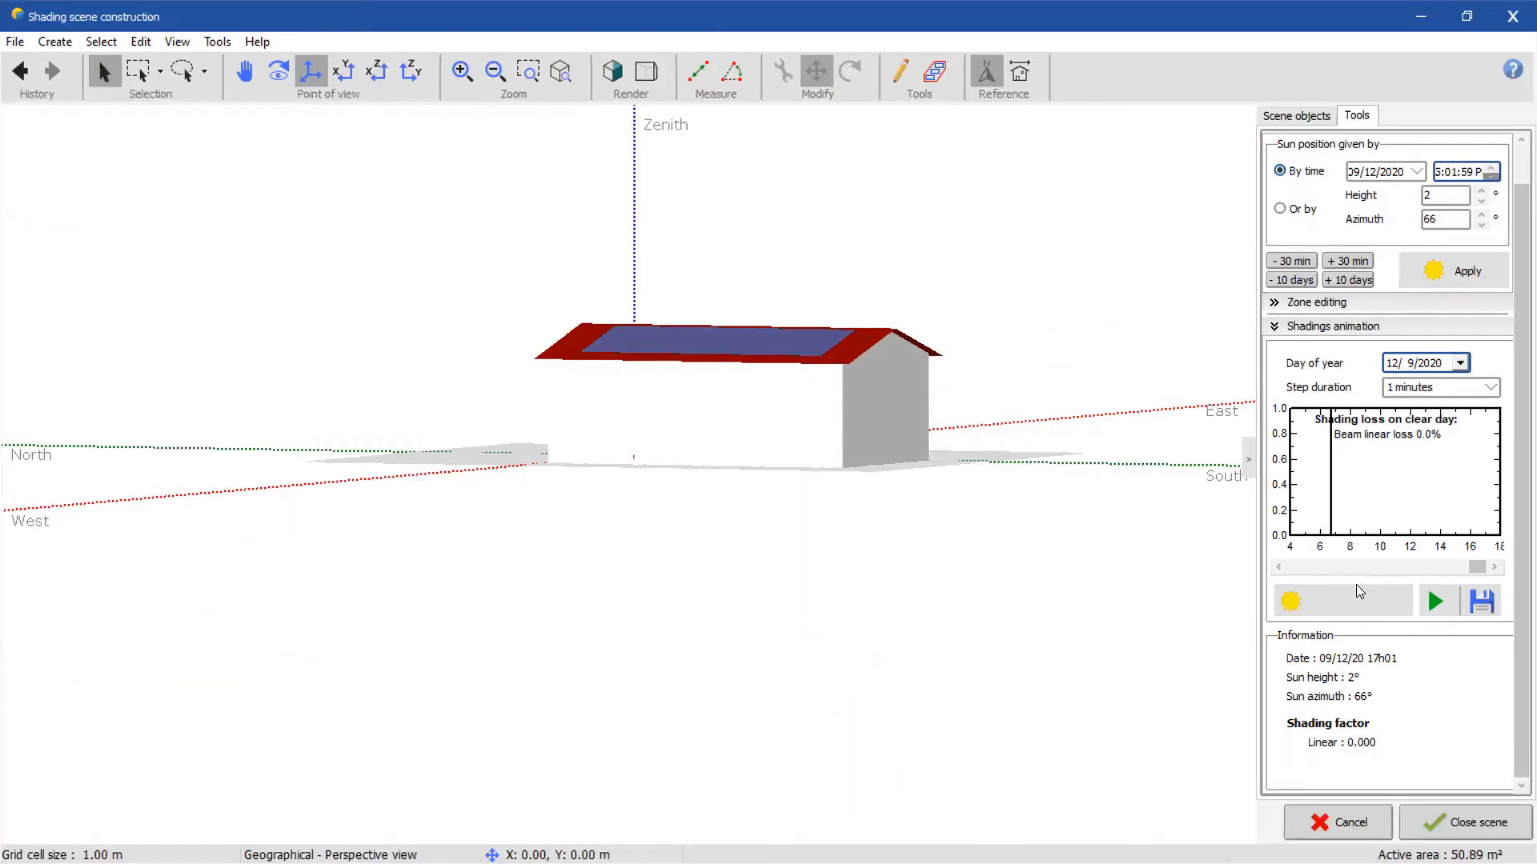
# - Set the shadings animation's day of year to 12/30/2020 and collapse the animation settings
pyautogui.click(1462, 364)
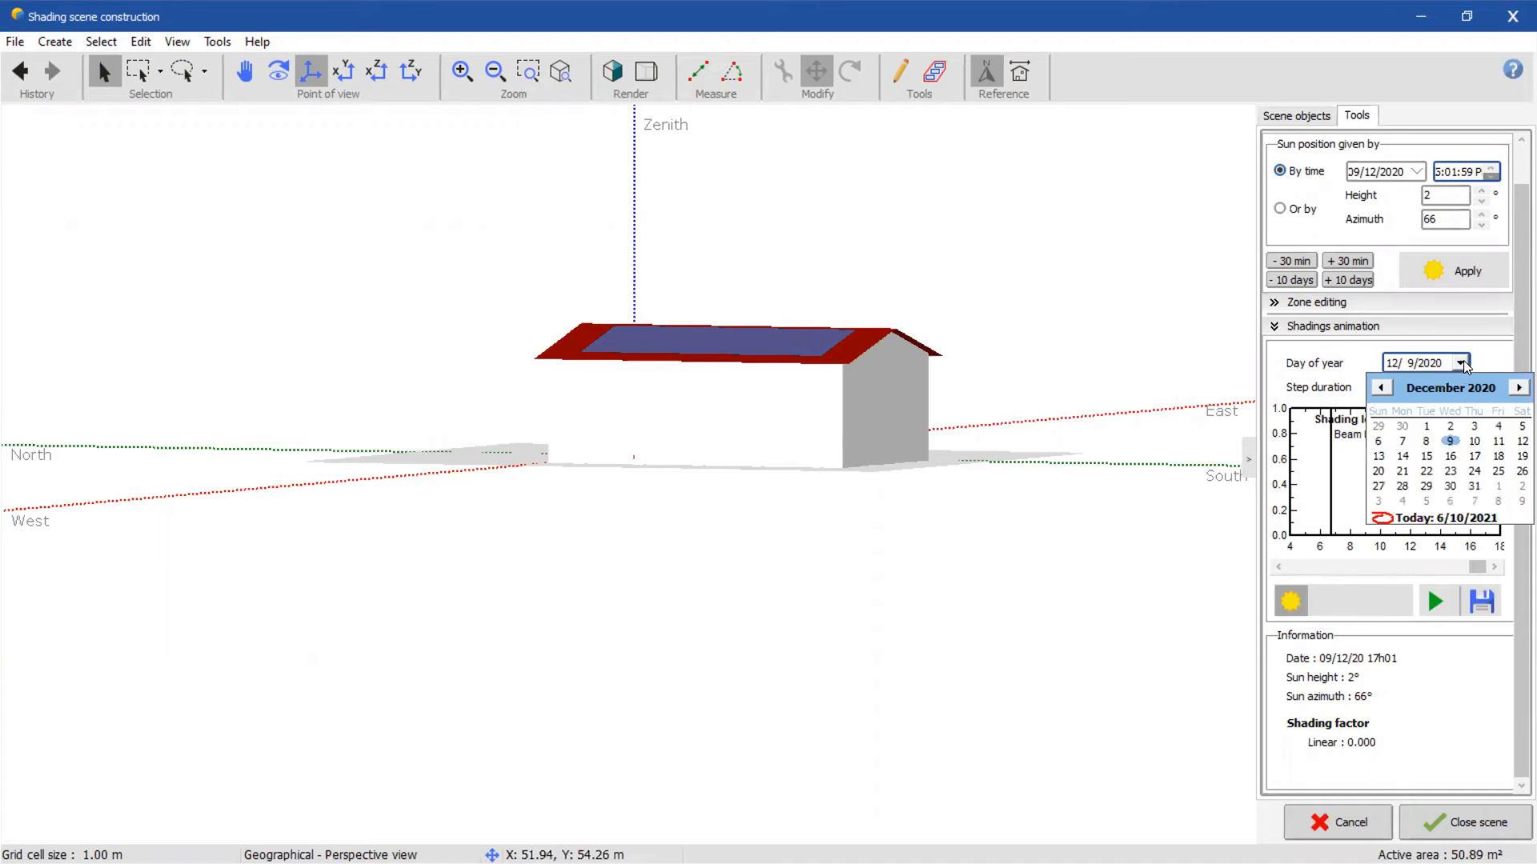
pyautogui.click(1450, 485)
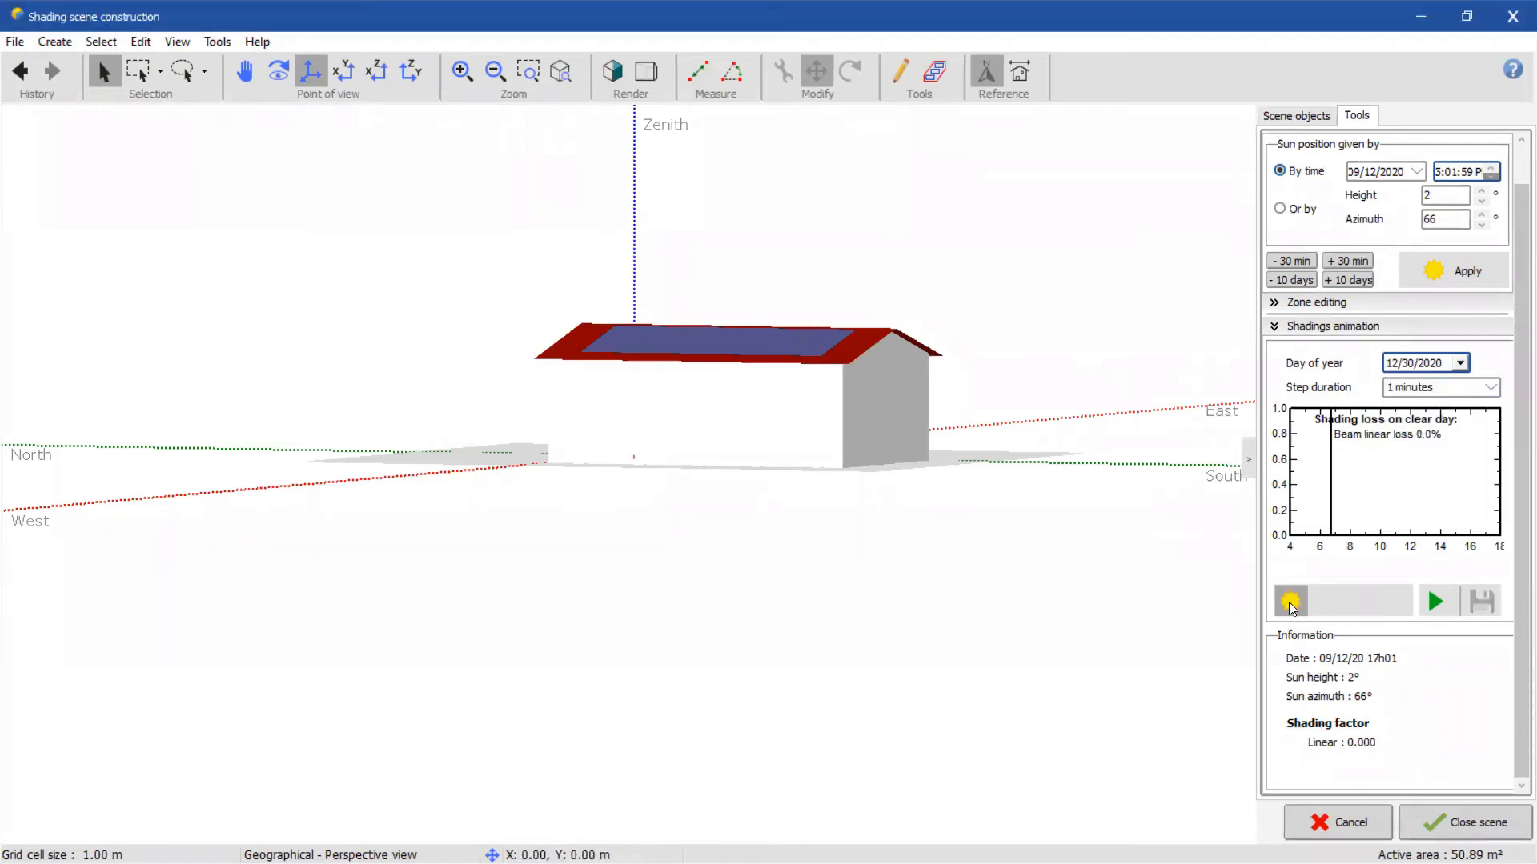
pyautogui.click(1274, 331)
# - Examine the house and its PV table obliquely from the south, both up close and in overview
pyautogui.scroll(5, 899, 405)
pyautogui.scroll(-4, 896, 401)
pyautogui.moveTo(860, 328); pyautogui.dragTo(670, 480, button='middle')
pyautogui.scroll(5, 670, 475)
pyautogui.scroll(-5, 671, 475)
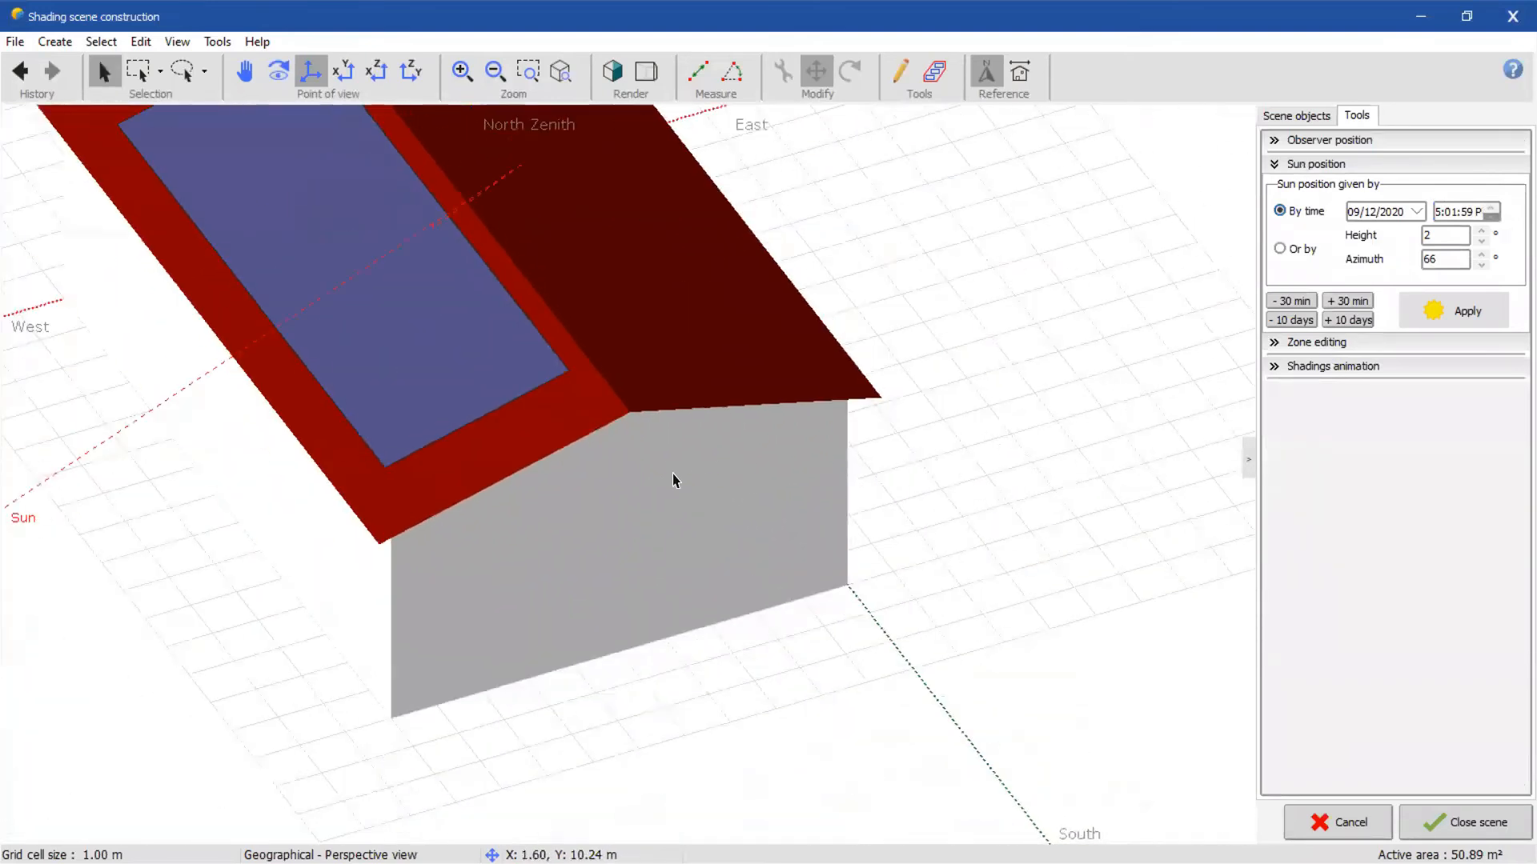
pyautogui.scroll(-5, 672, 474)
pyautogui.moveTo(724, 411); pyautogui.dragTo(715, 414, button='middle')
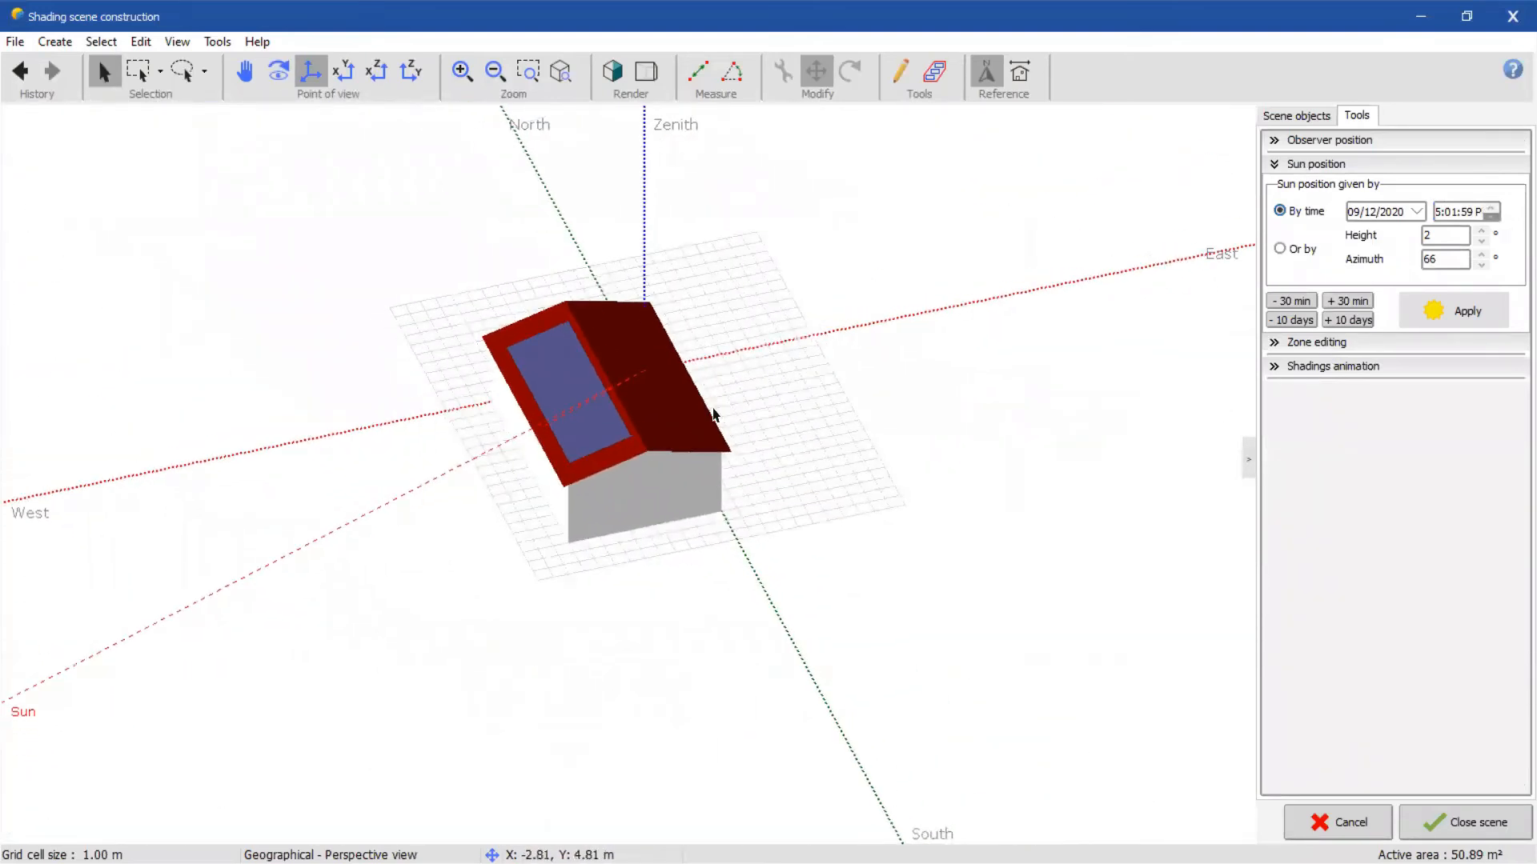
pyautogui.click(54, 43)
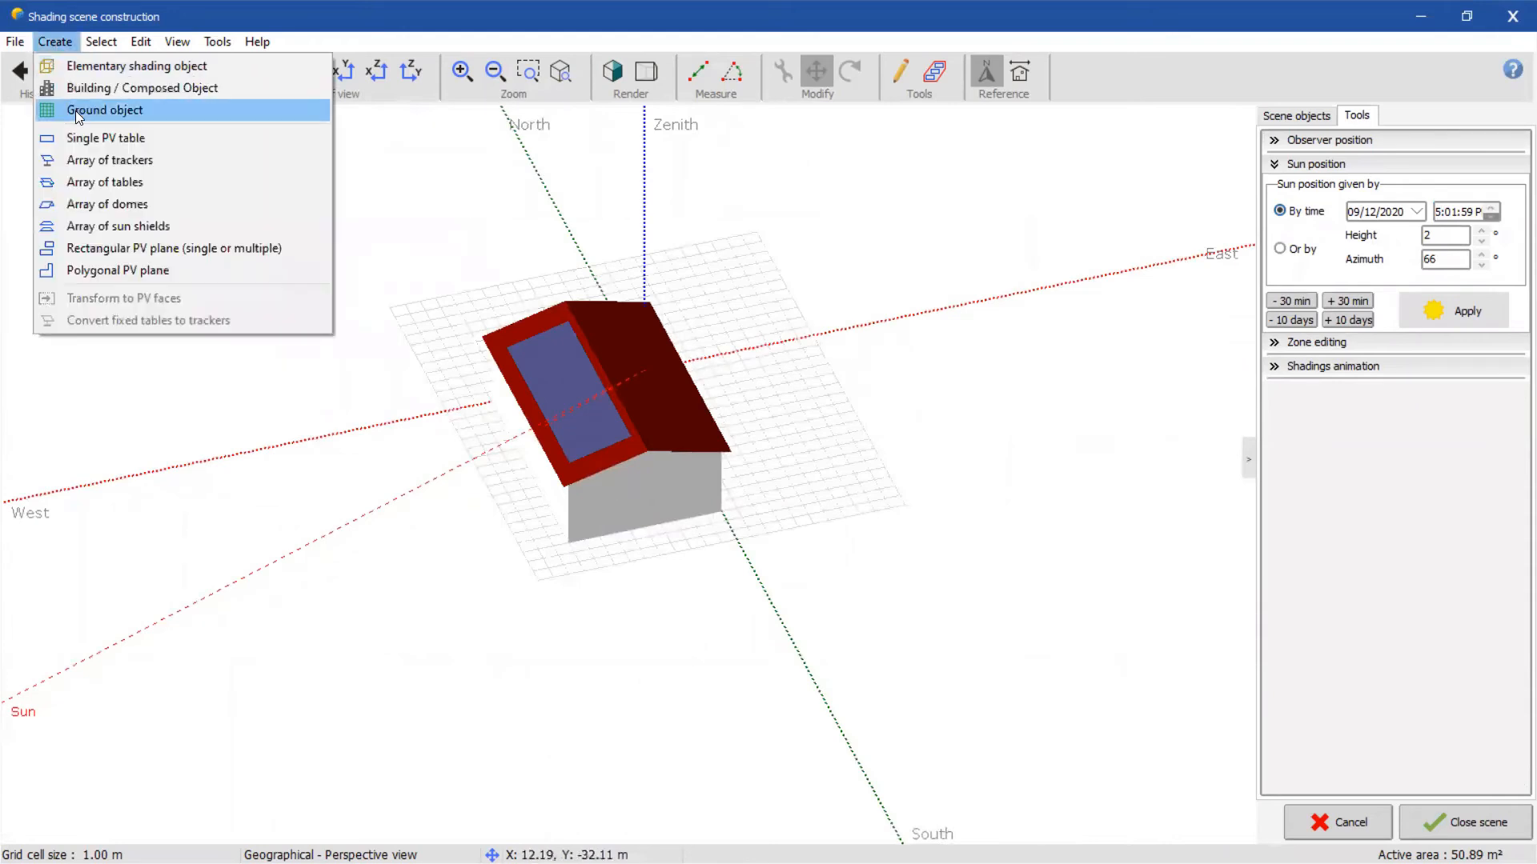
pyautogui.press('Escape')
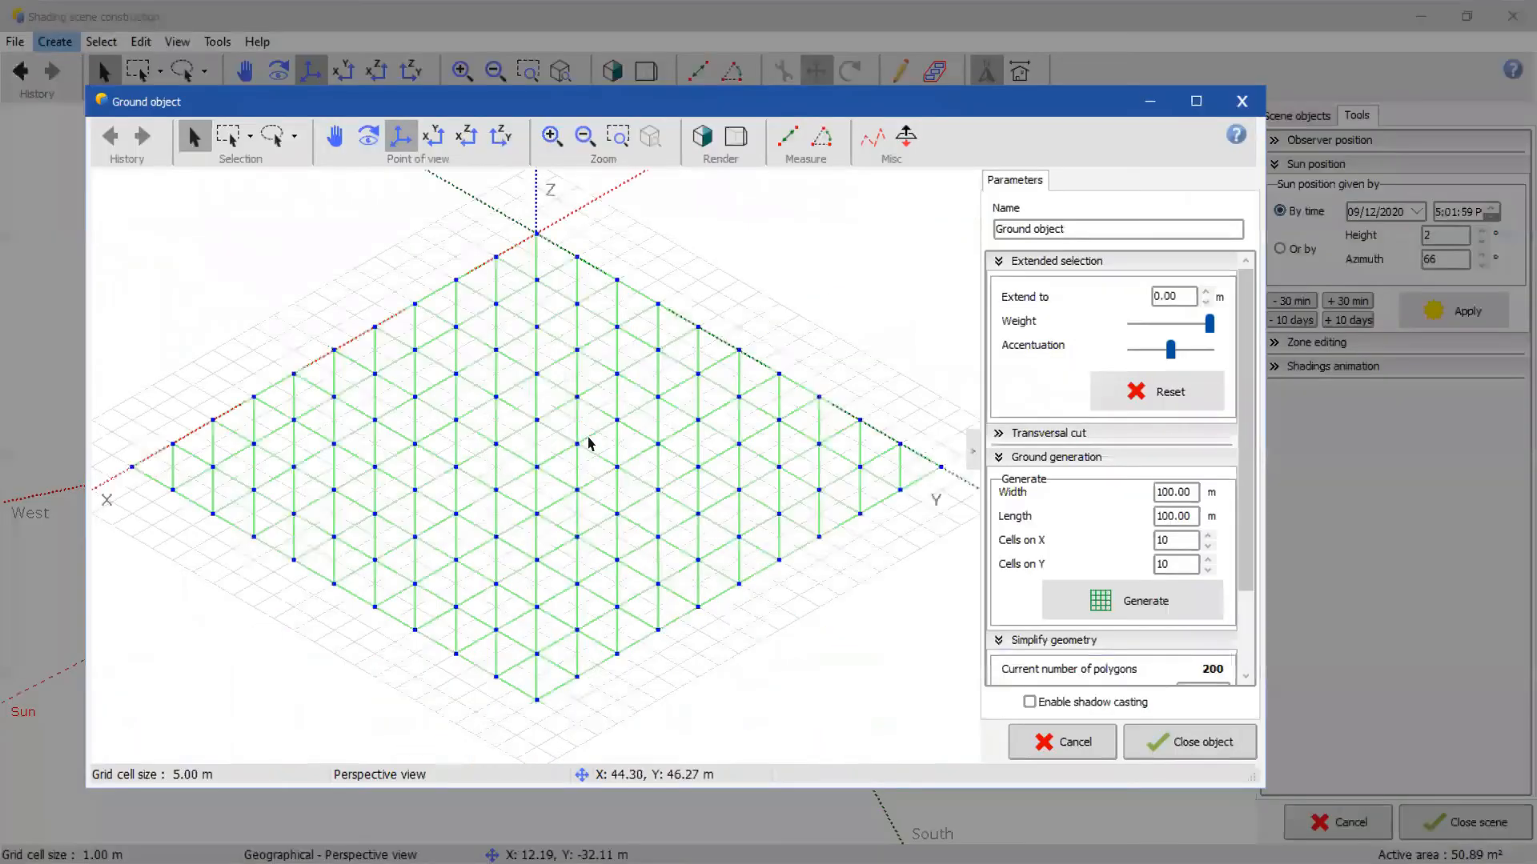
pyautogui.click(1047, 737)
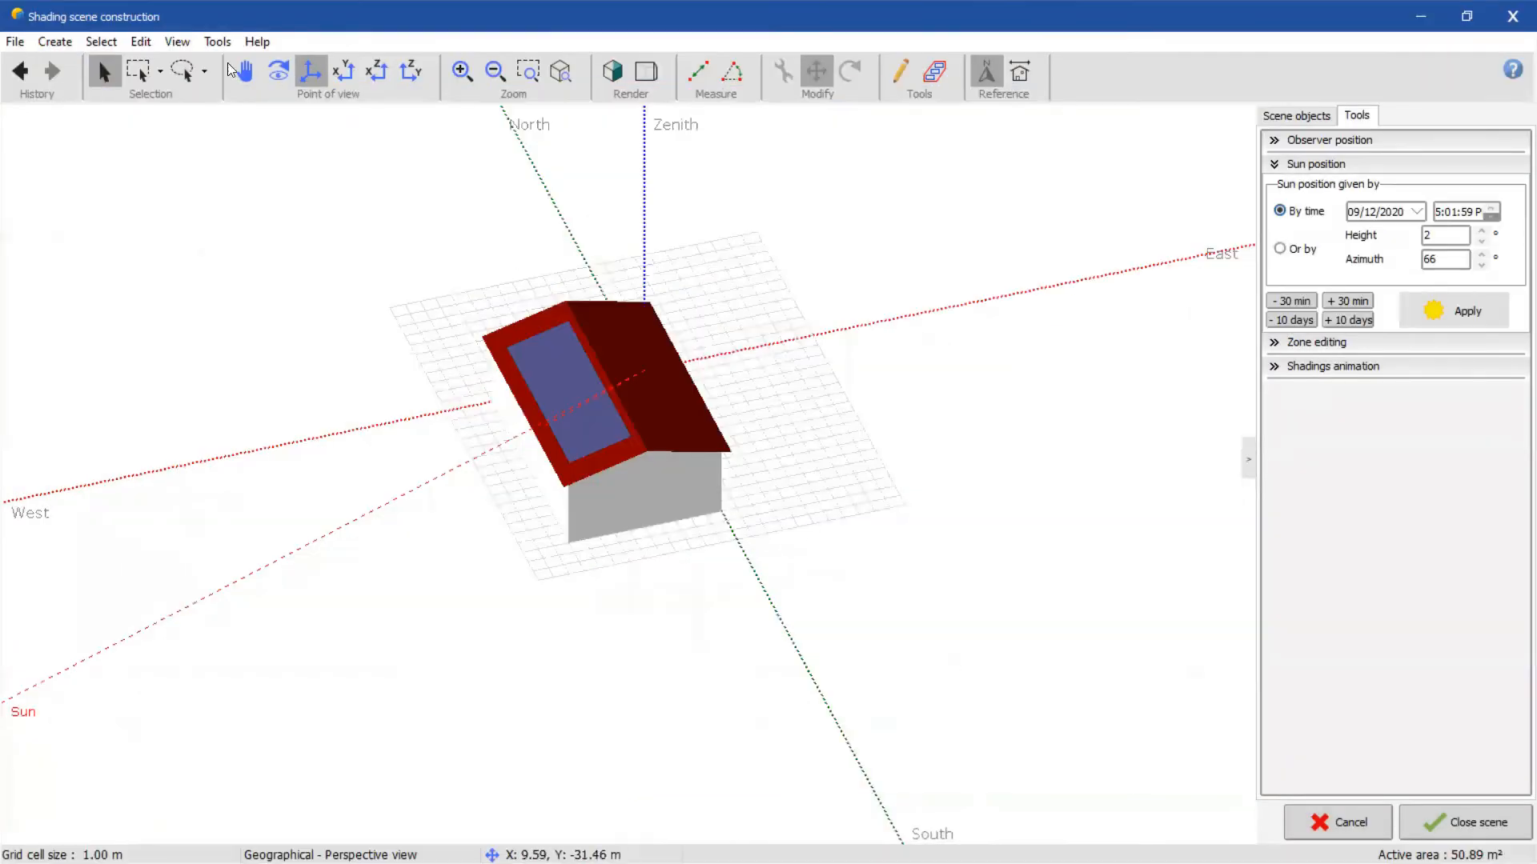
pyautogui.click(106, 42)
pyautogui.moveTo(63, 43)
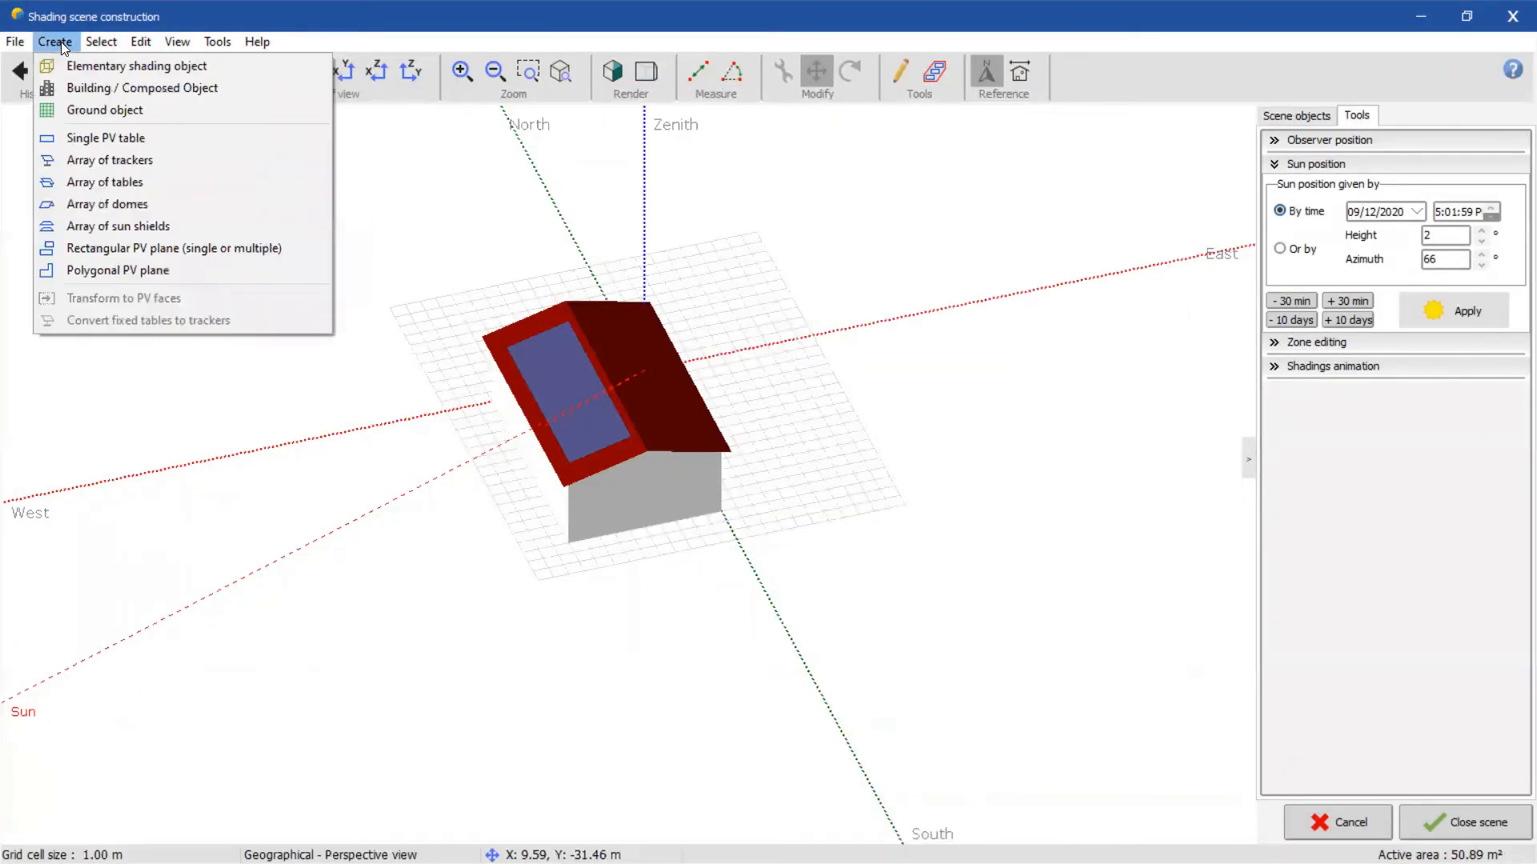
pyautogui.rightClick(410, 415)
pyautogui.rightClick(385, 352)
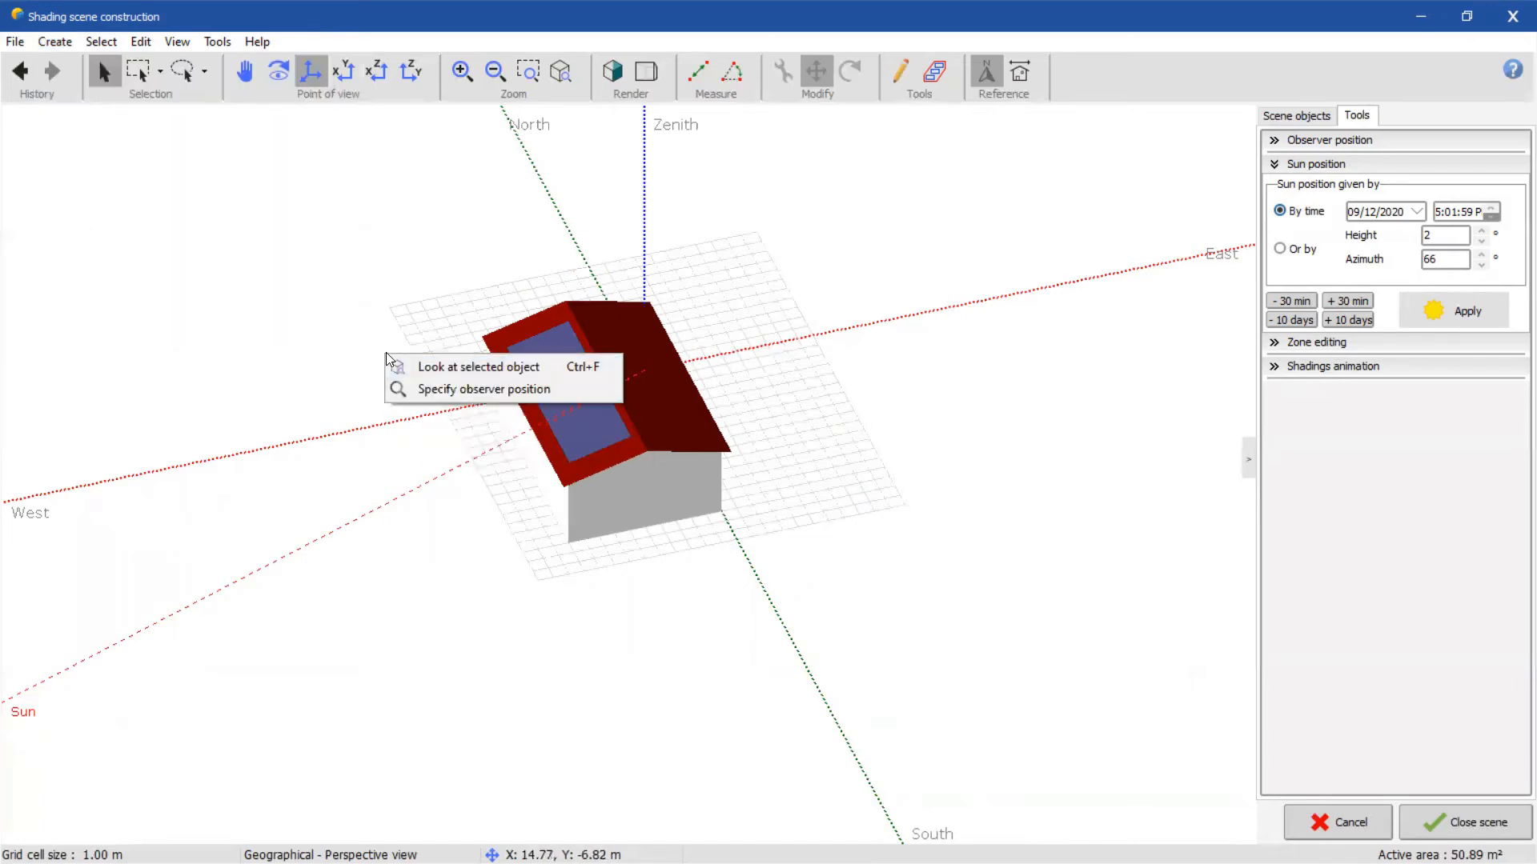
pyautogui.click(417, 457)
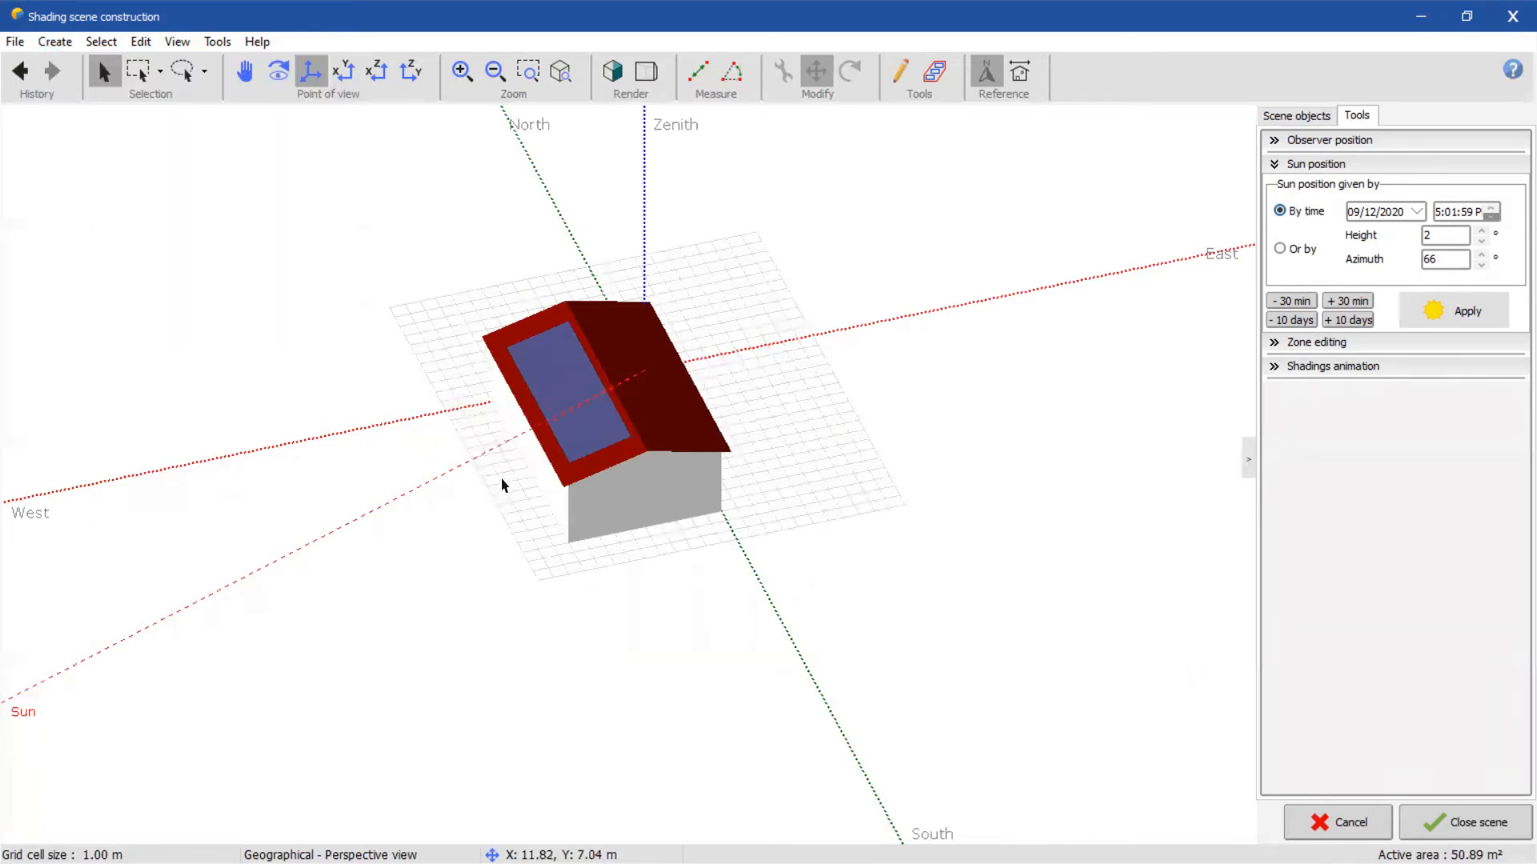
pyautogui.click(205, 48)
pyautogui.moveTo(188, 49)
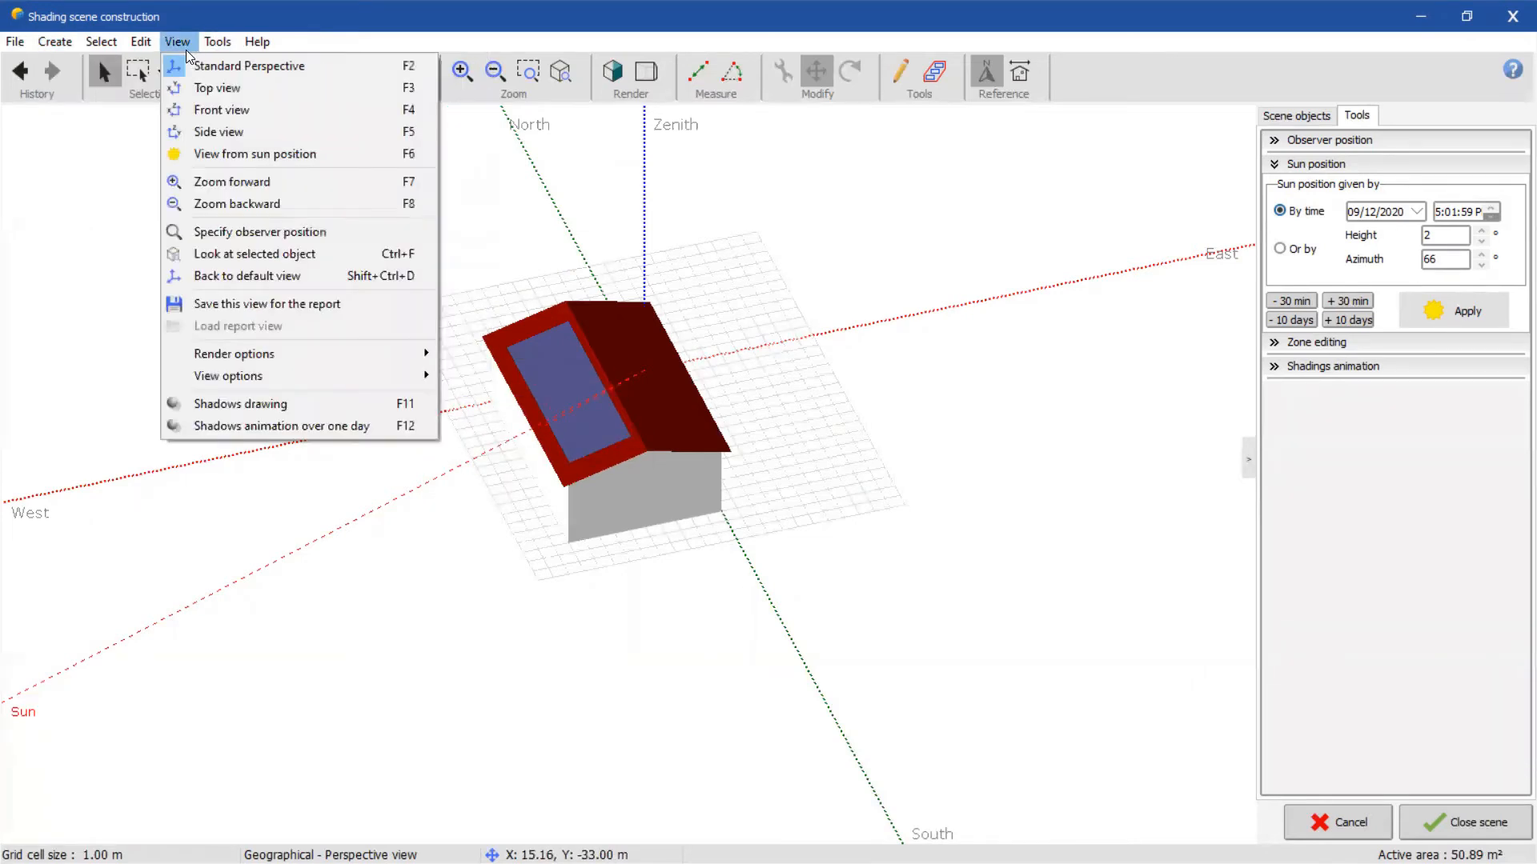
pyautogui.moveTo(104, 46)
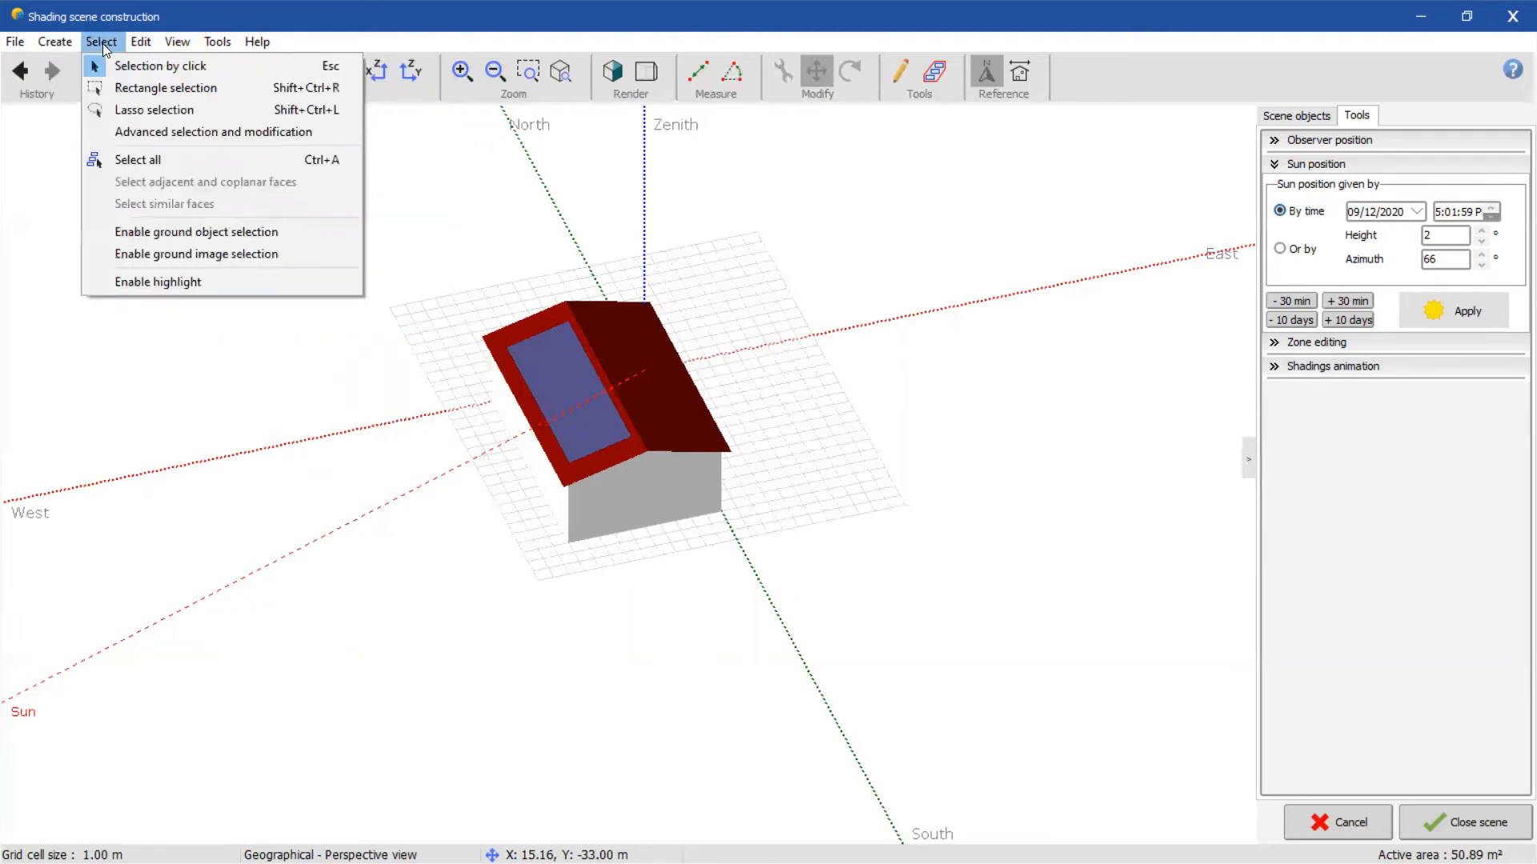
# - Open the house building for editing and add an elementary shading object of the Tree shape to it
pyautogui.click(645, 422)
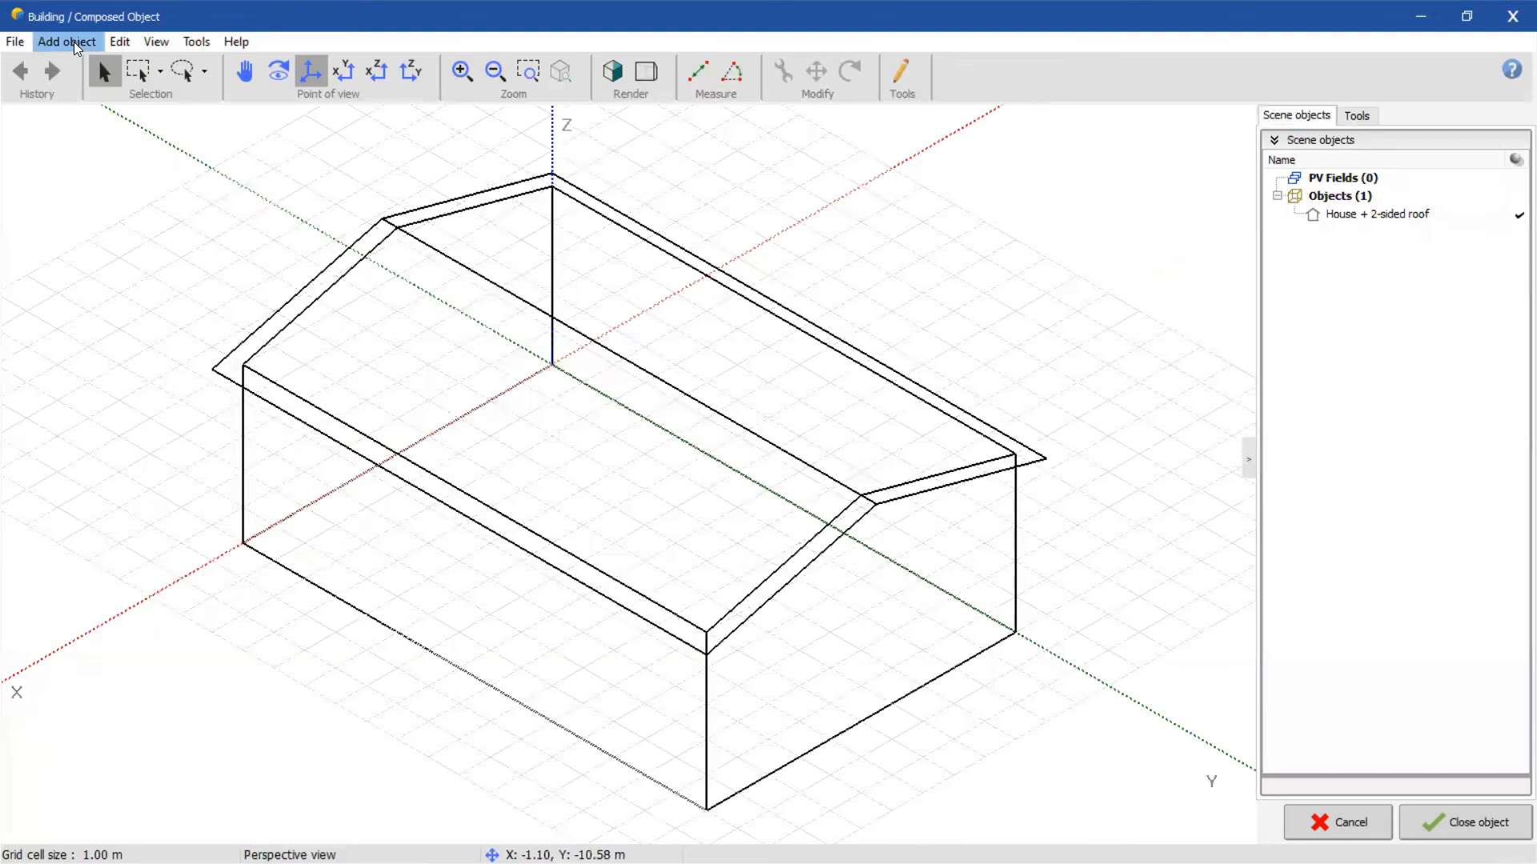
pyautogui.click(67, 44)
pyautogui.click(61, 140)
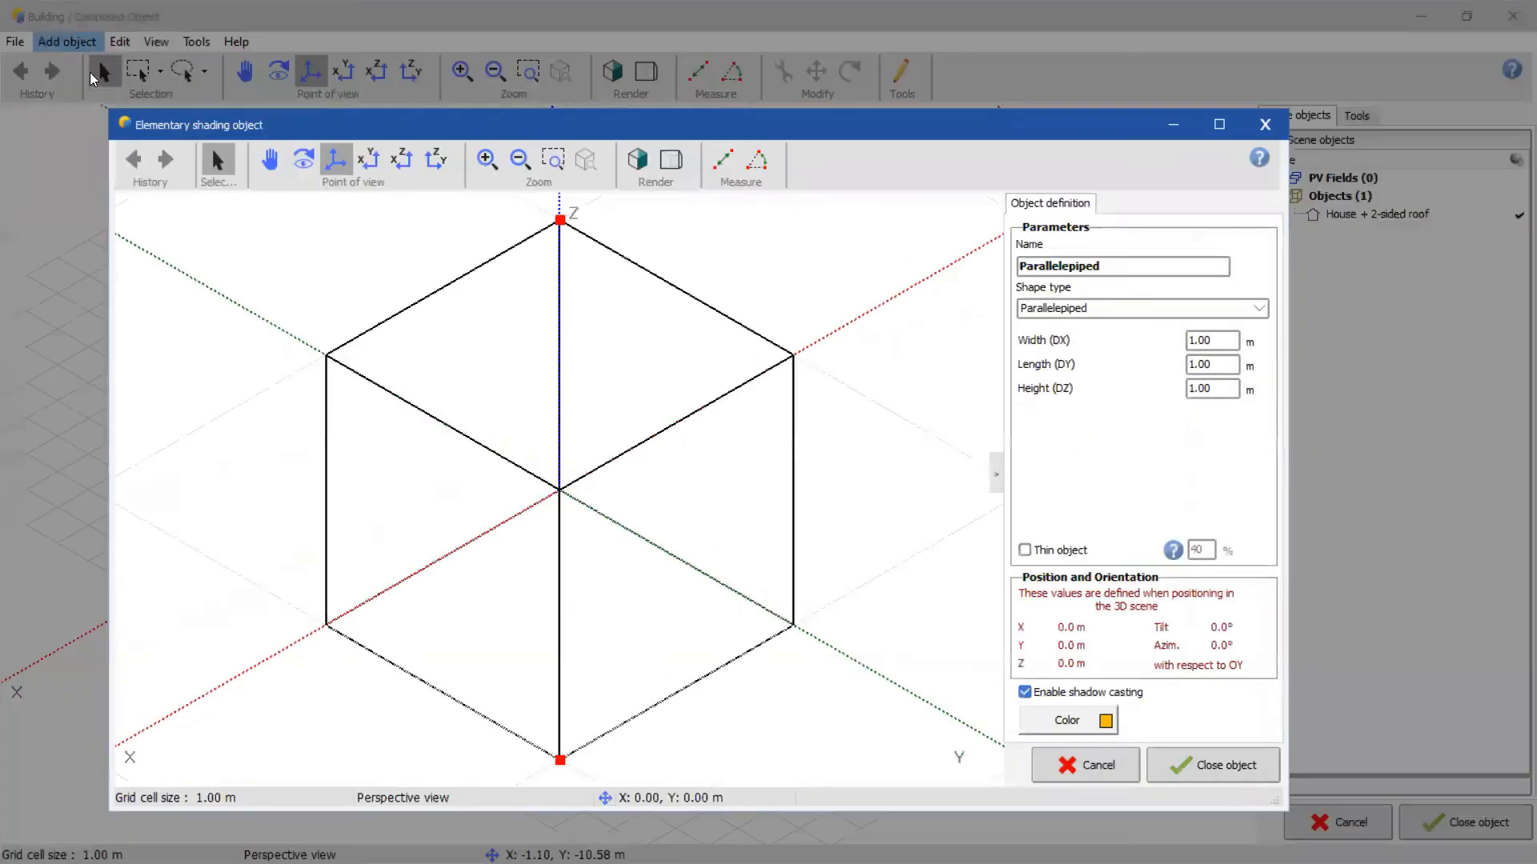
pyautogui.click(1212, 309)
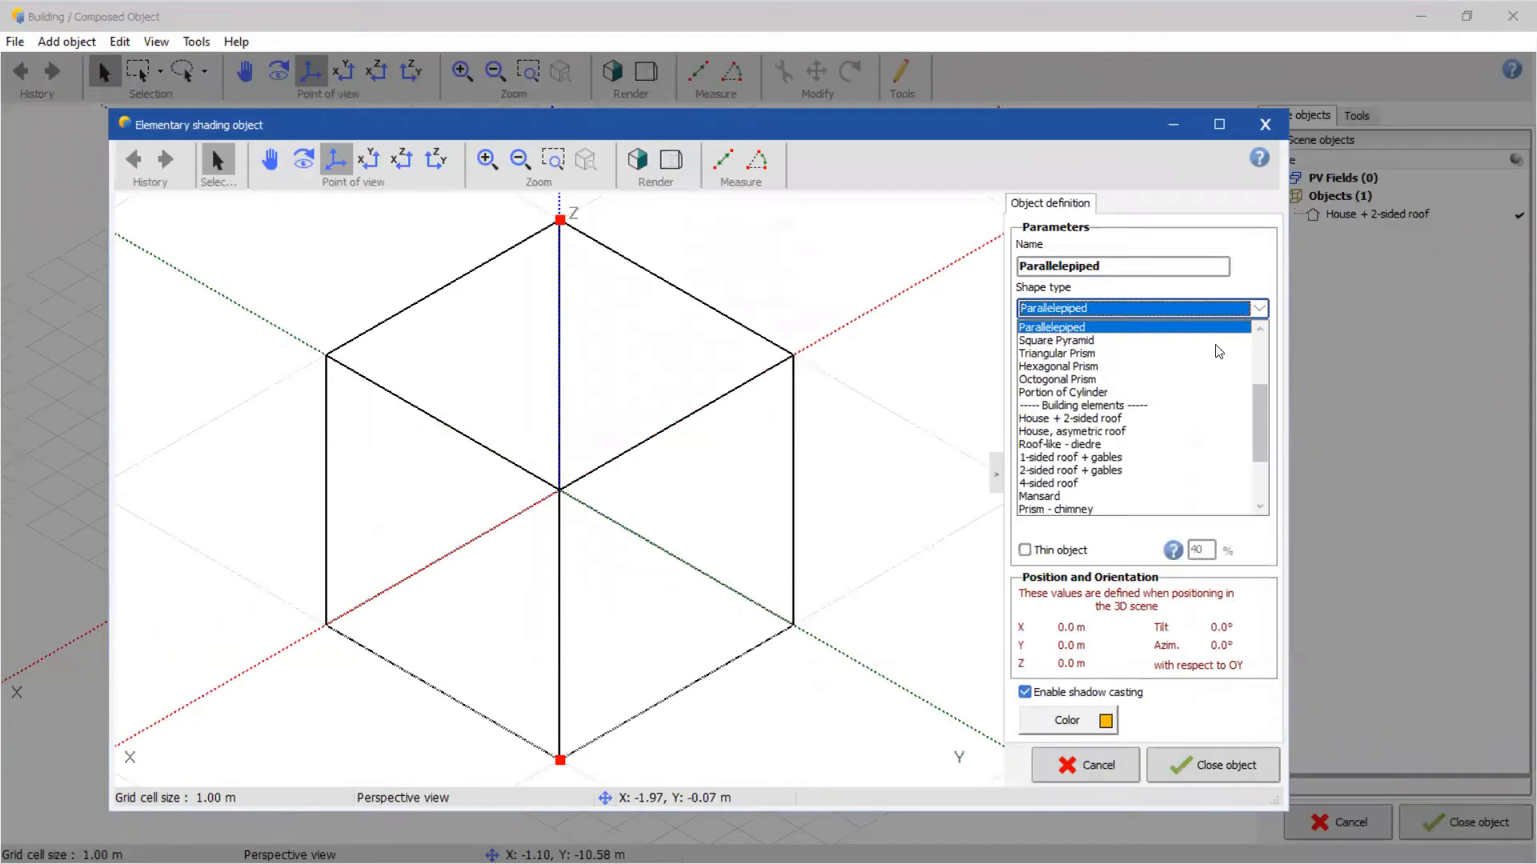
pyautogui.scroll(-2, 1180, 443)
pyautogui.click(1133, 444)
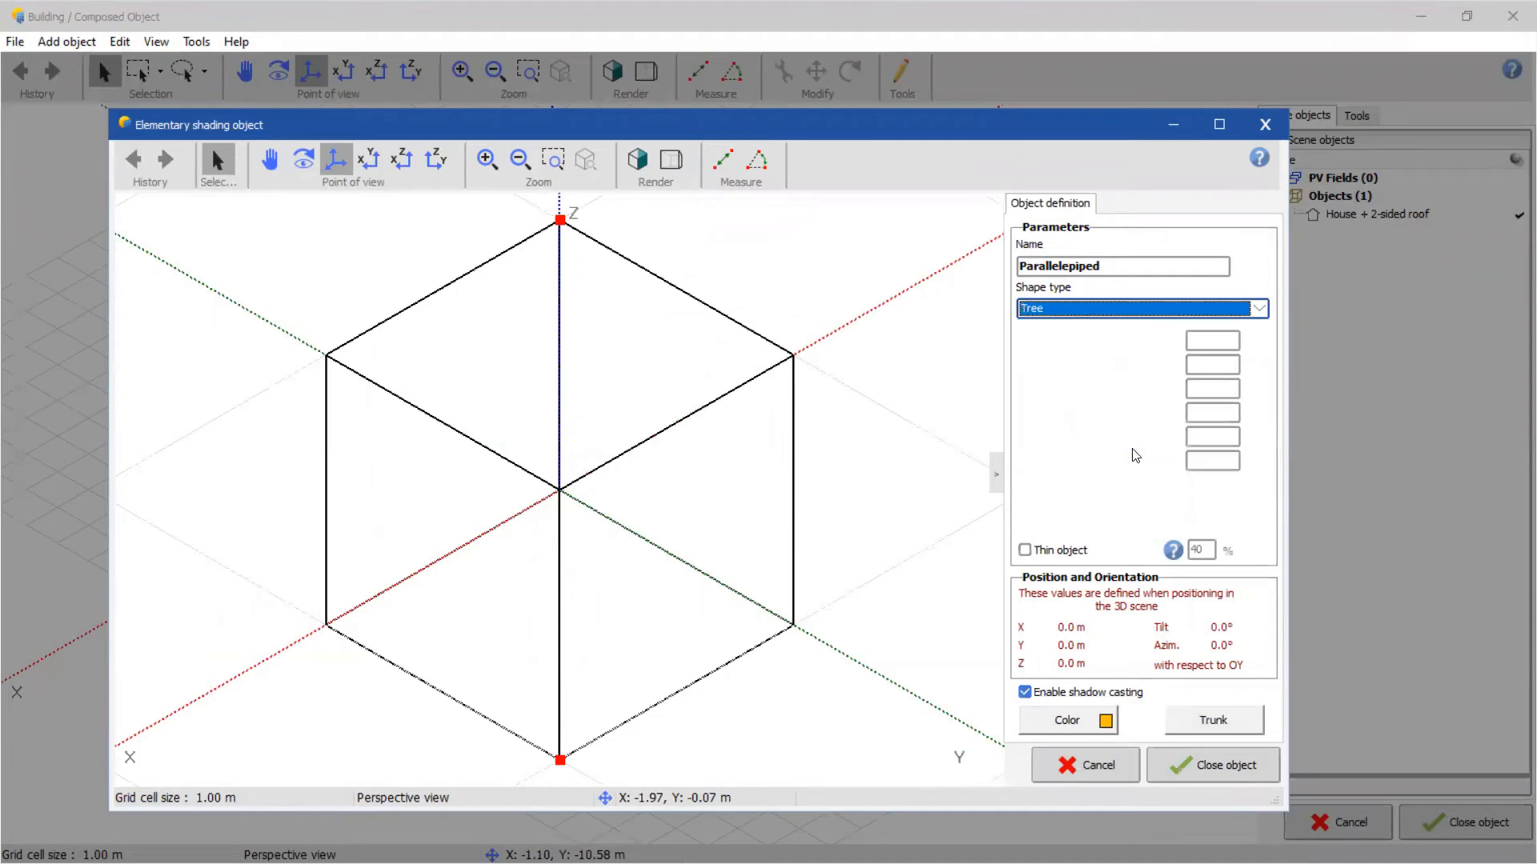
pyautogui.click(1213, 765)
# - Move the newly added tree beside the house to about X/West 12.46 m and Y/South 6.56 m
pyautogui.scroll(5, 914, 524)
pyautogui.scroll(-6, 915, 524)
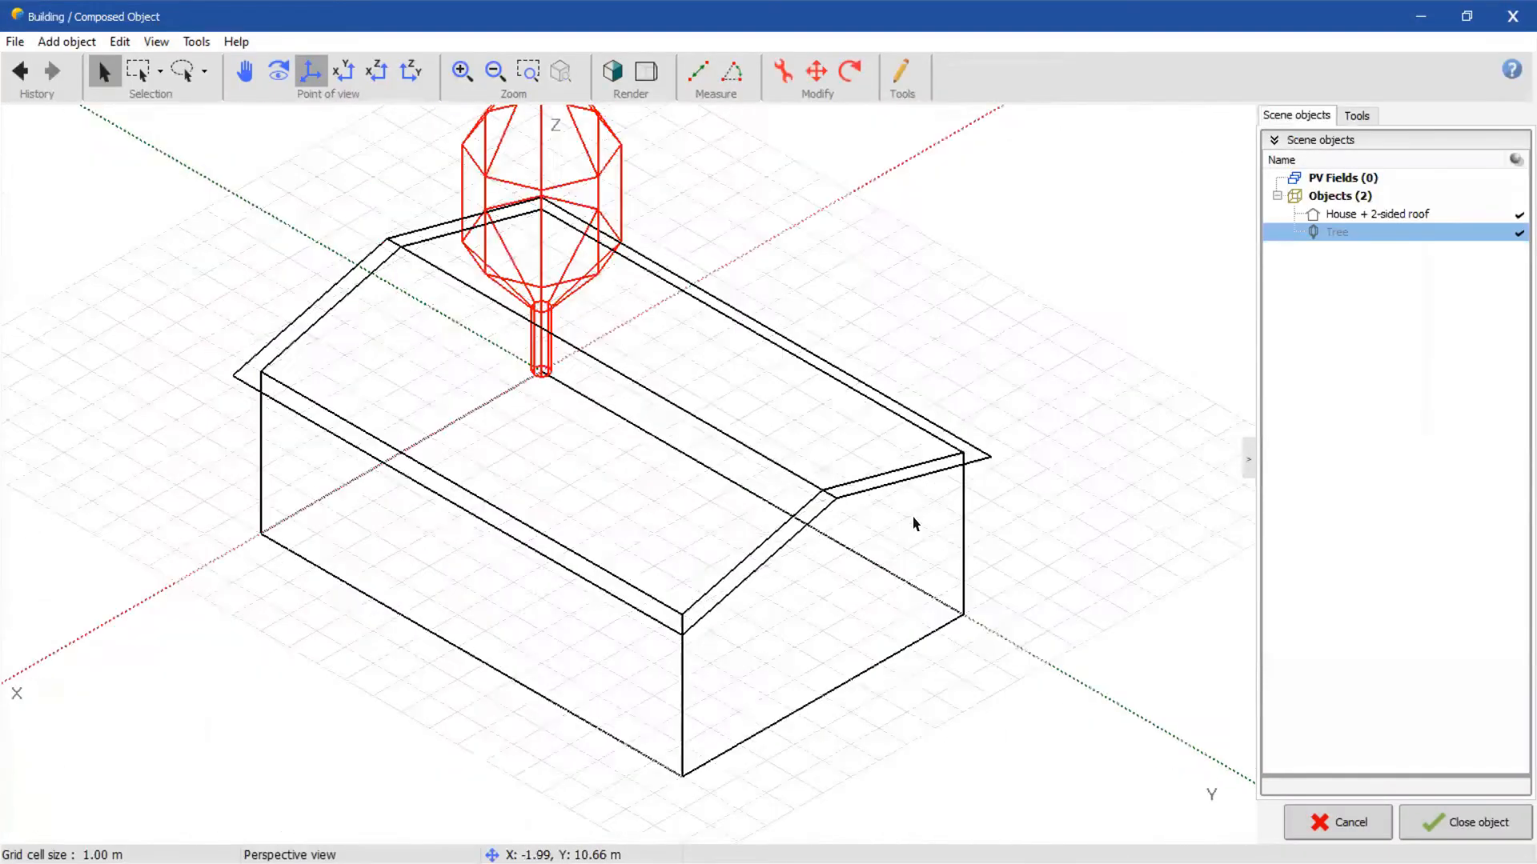
pyautogui.click(815, 83)
pyautogui.click(688, 490)
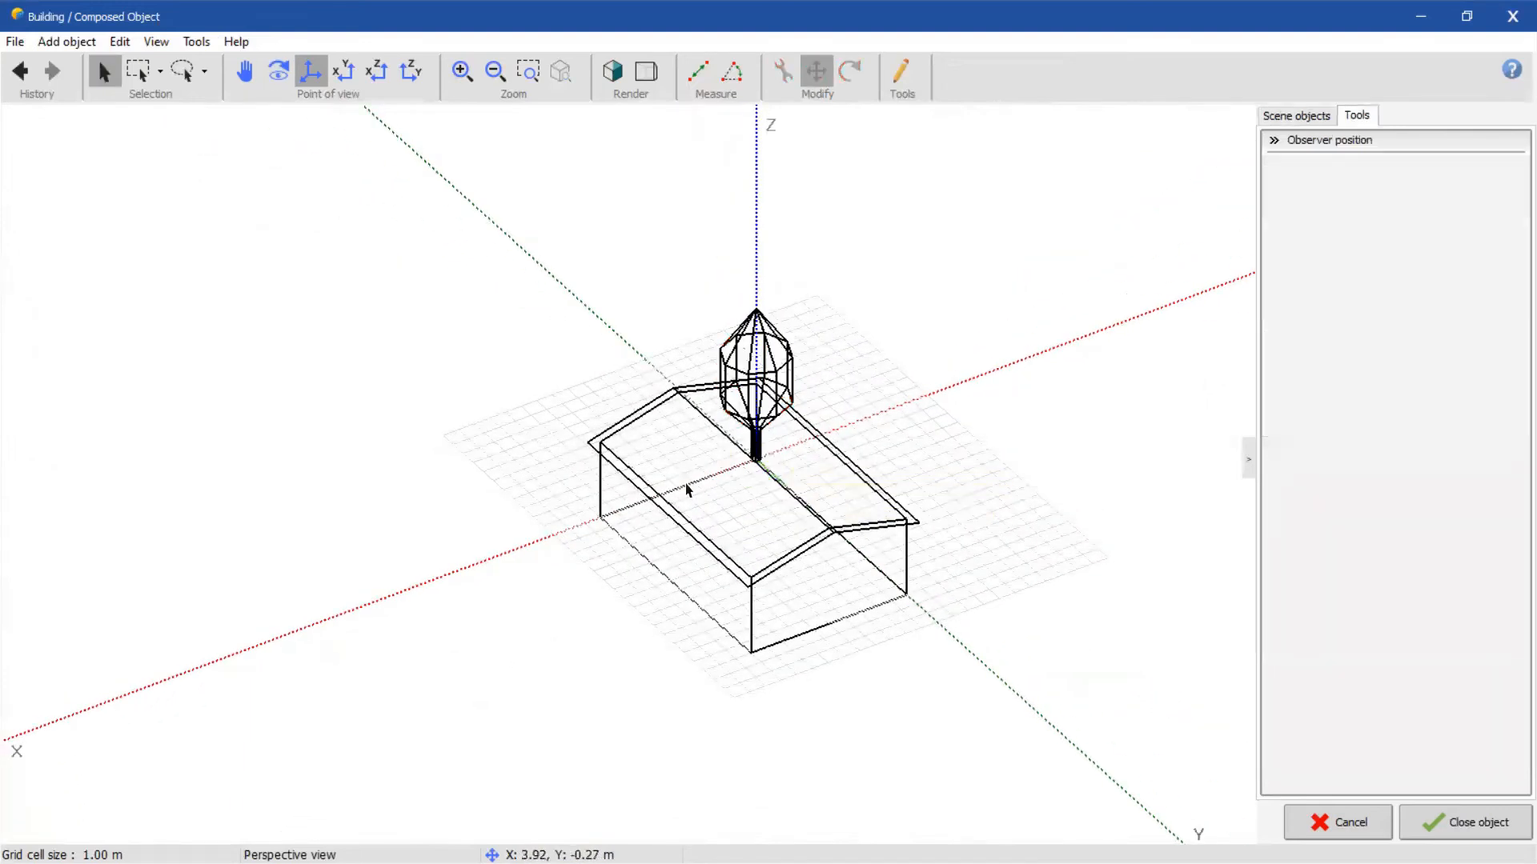
pyautogui.click(792, 362)
pyautogui.moveTo(699, 483); pyautogui.dragTo(506, 564)
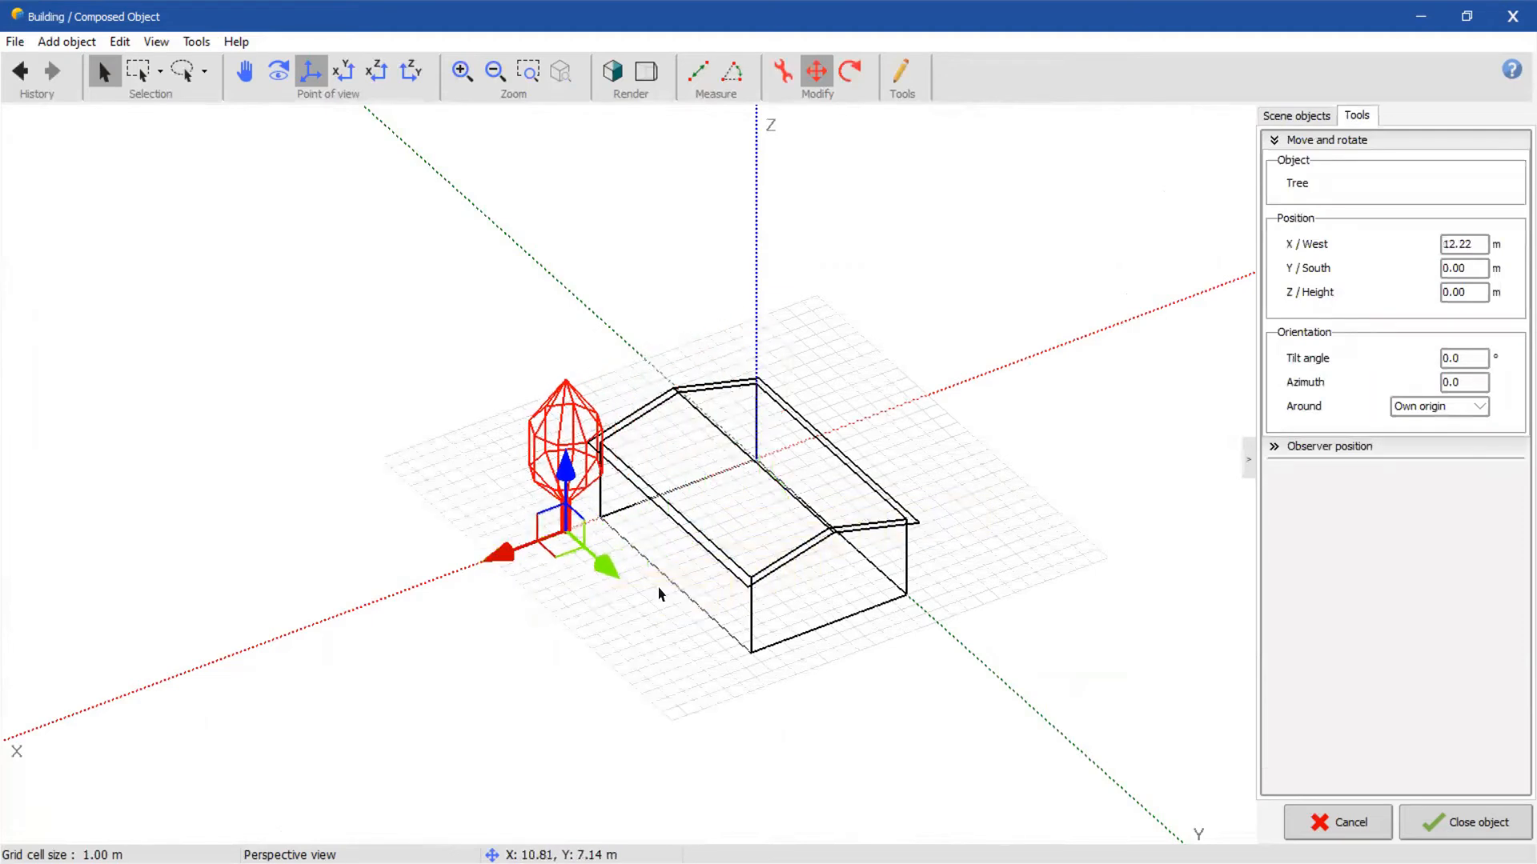
pyautogui.moveTo(625, 575); pyautogui.dragTo(567, 610)
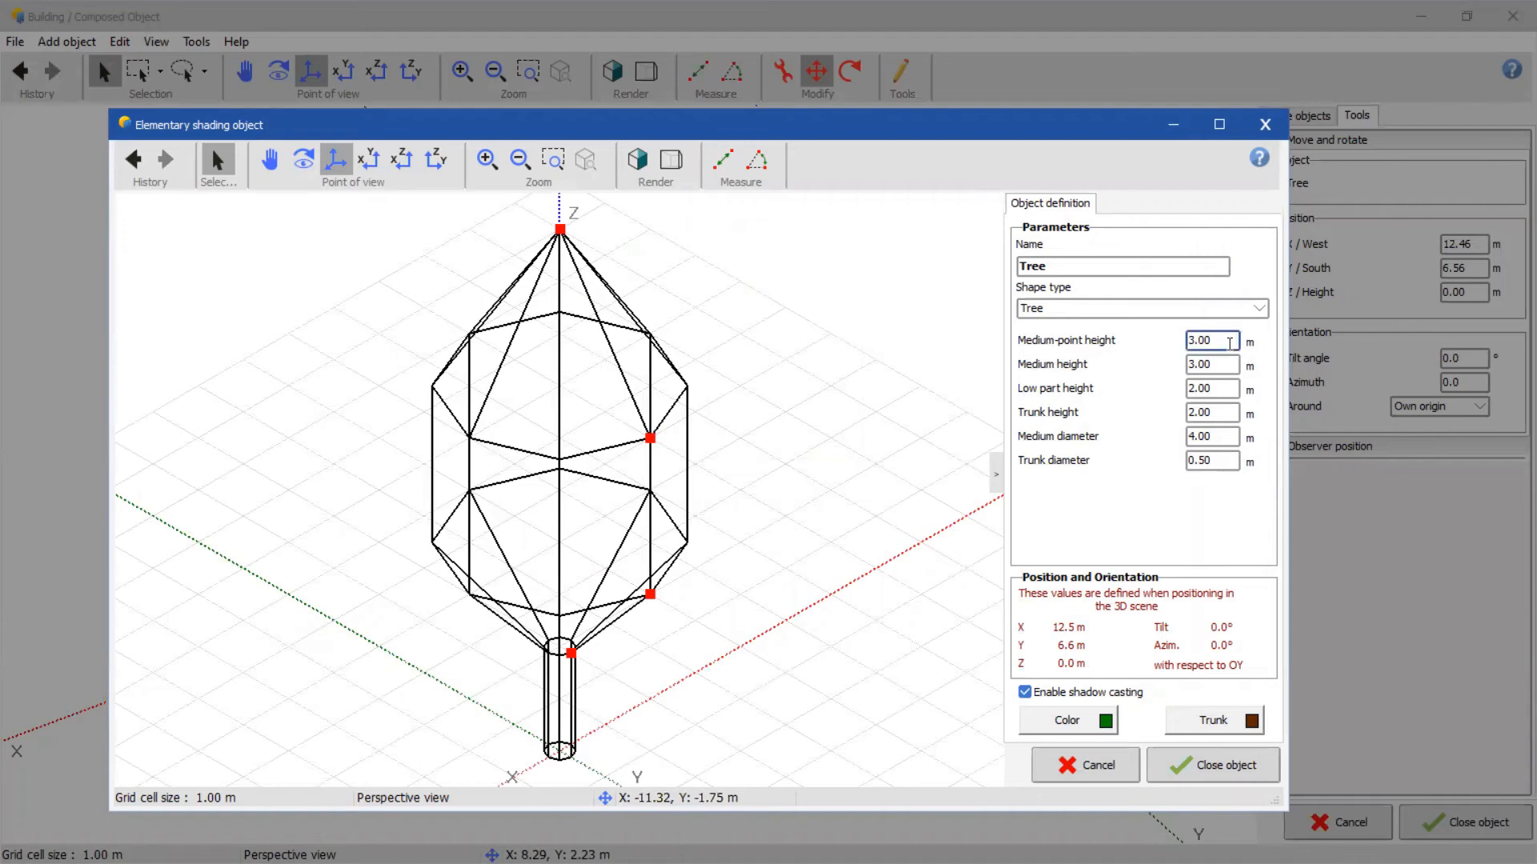
# - Try a medium-point height of 6 m on the tree and return it to 3 m
pyautogui.write('6')
pyautogui.press('Return')
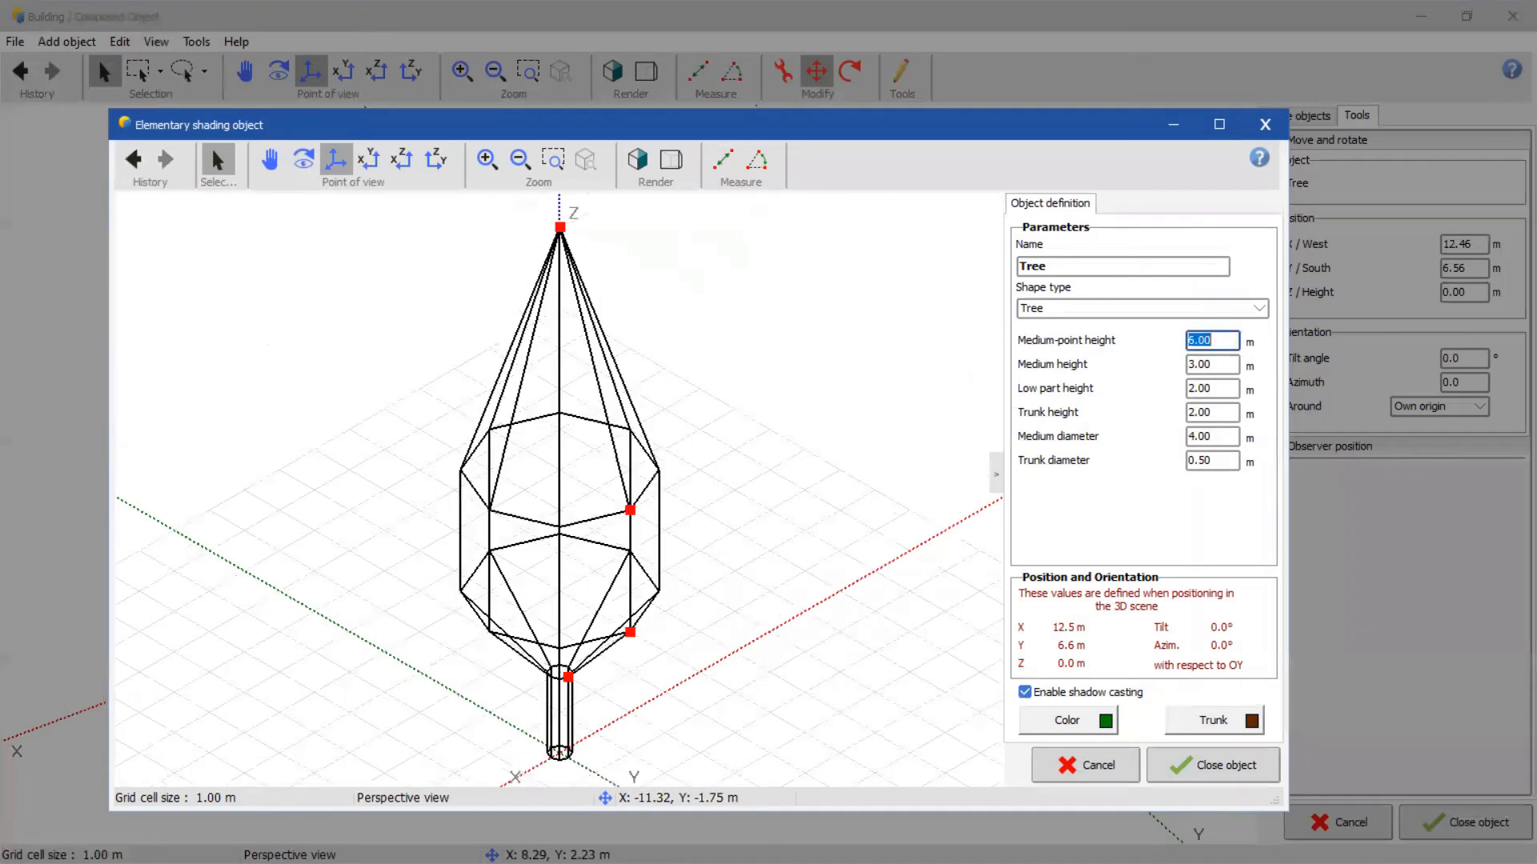
pyautogui.write('3')
pyautogui.press('Return')
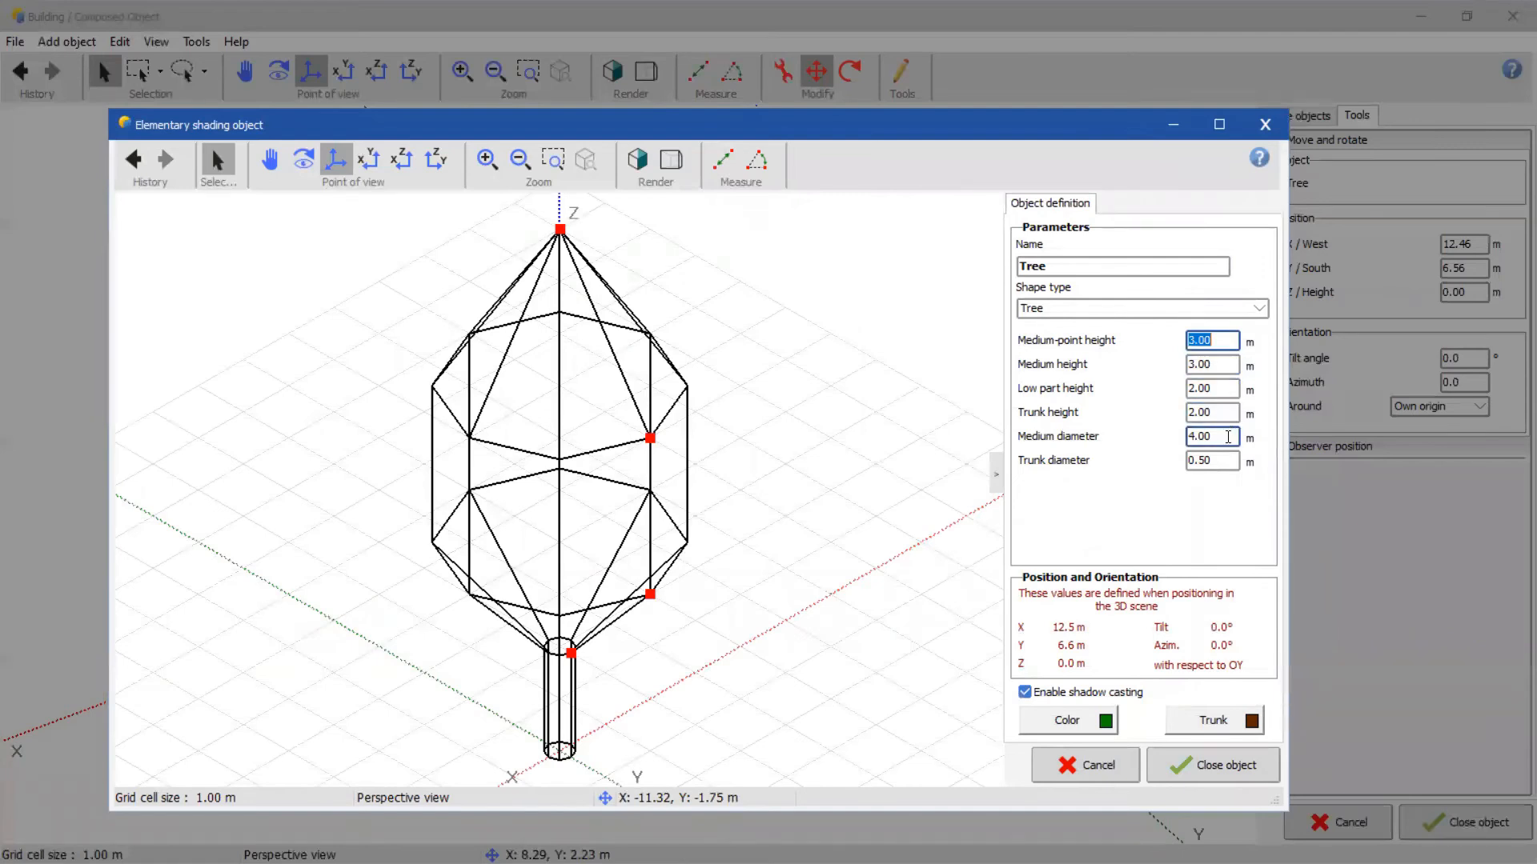
# - Set the tree's medium diameter to 6 m, trunk diameter to 1 m and trunk height to 3 m, and accept the object
pyautogui.click(1222, 442)
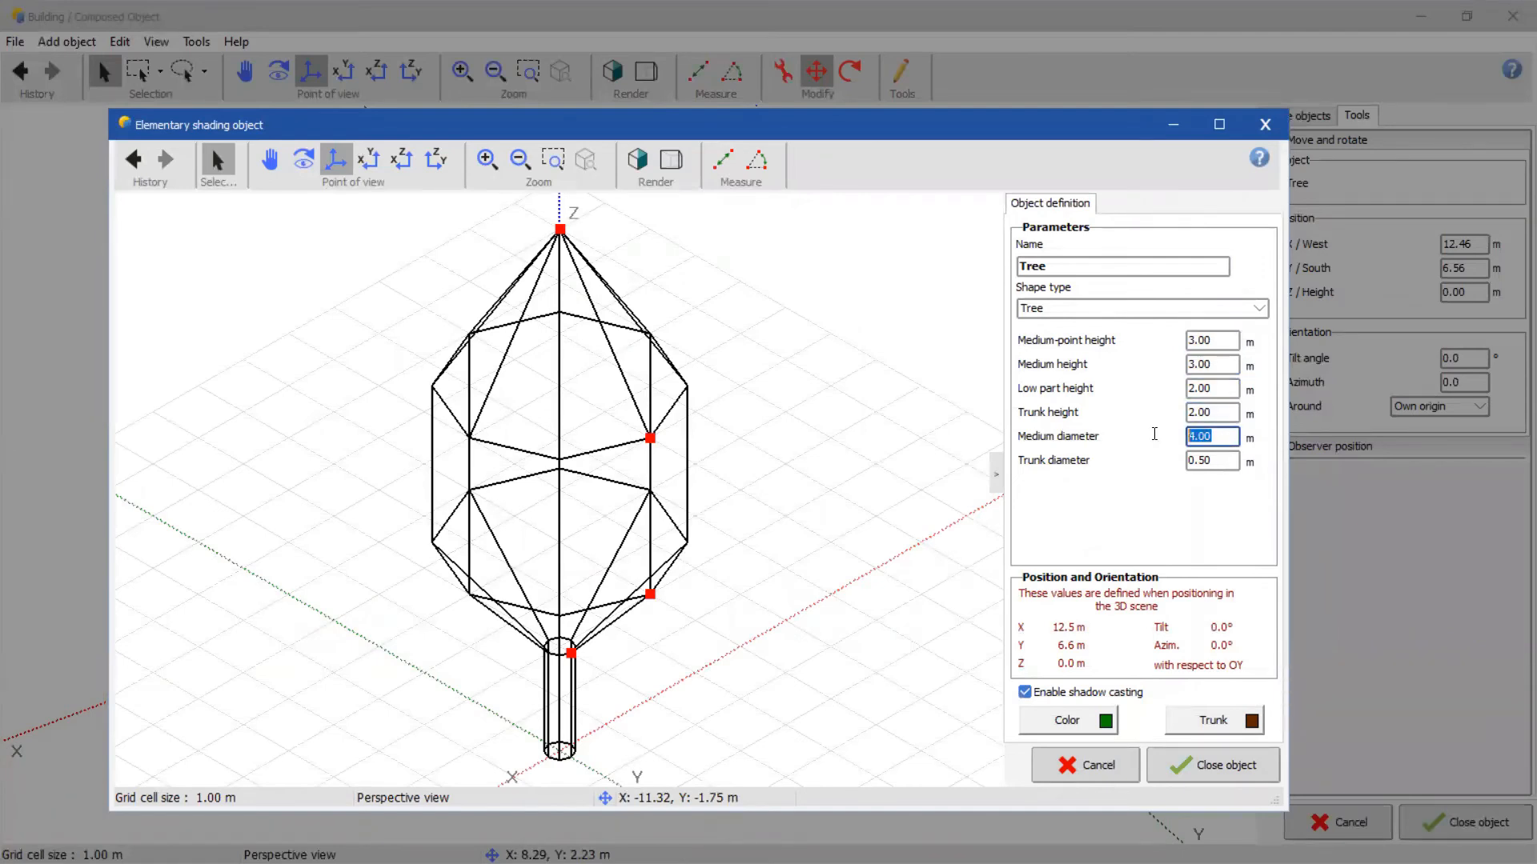
pyautogui.write('6')
pyautogui.press('Return')
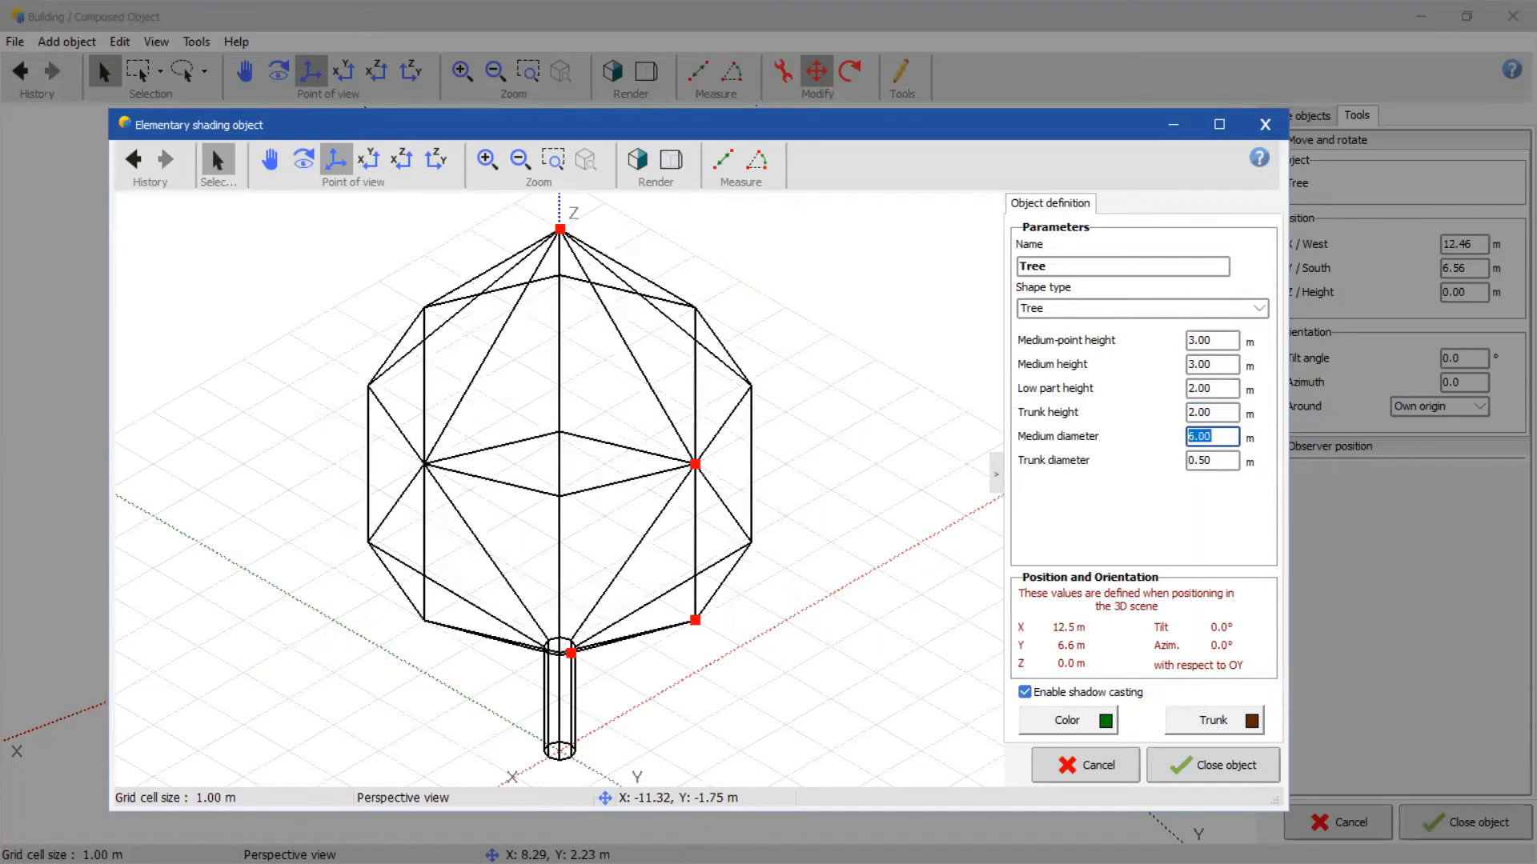
pyautogui.doubleClick(1226, 455)
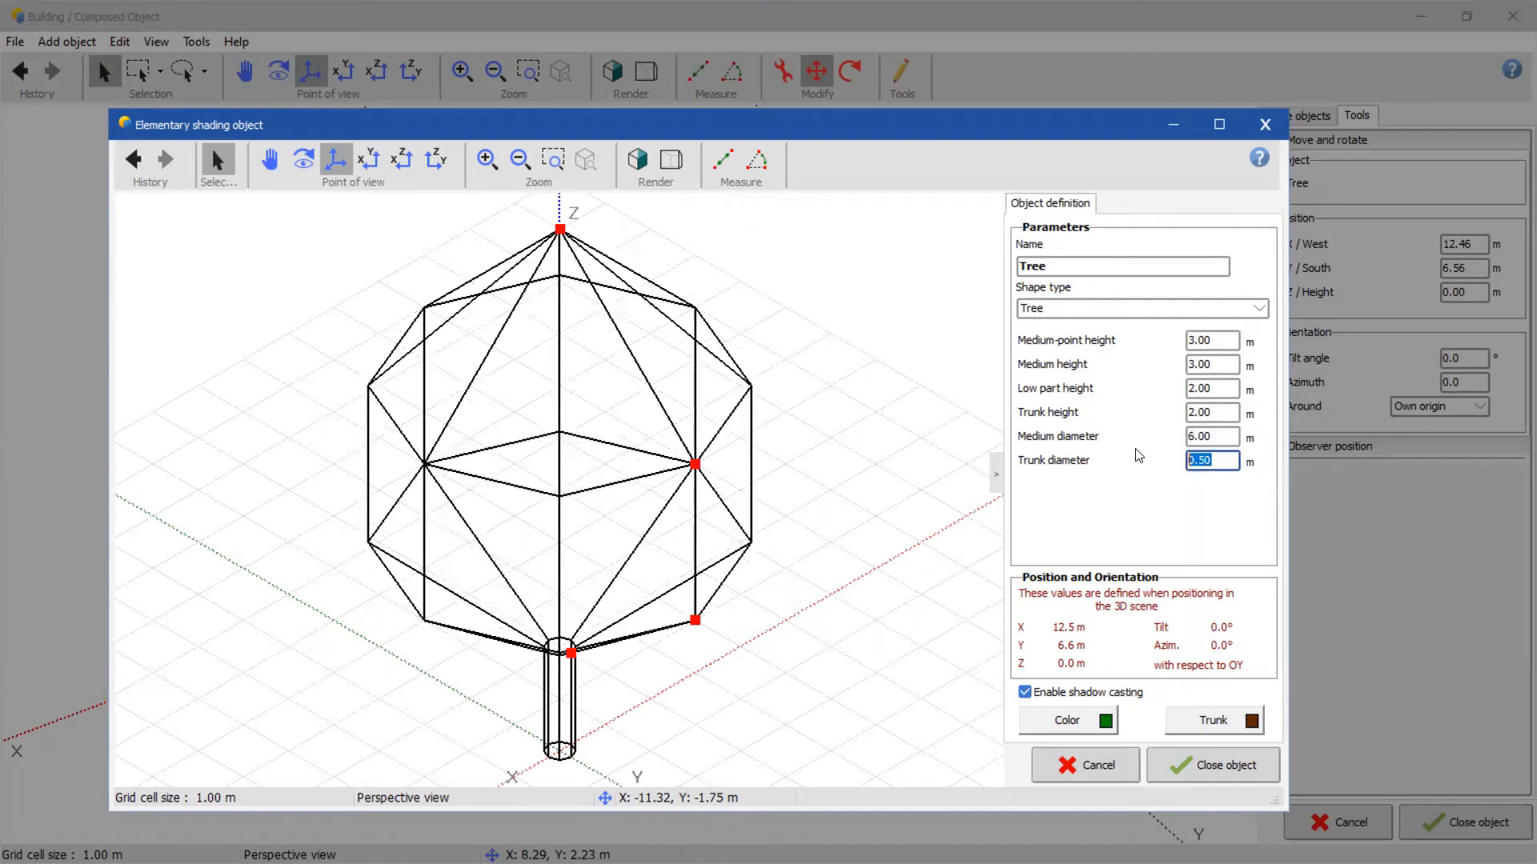
pyautogui.write('1')
pyautogui.press('Return')
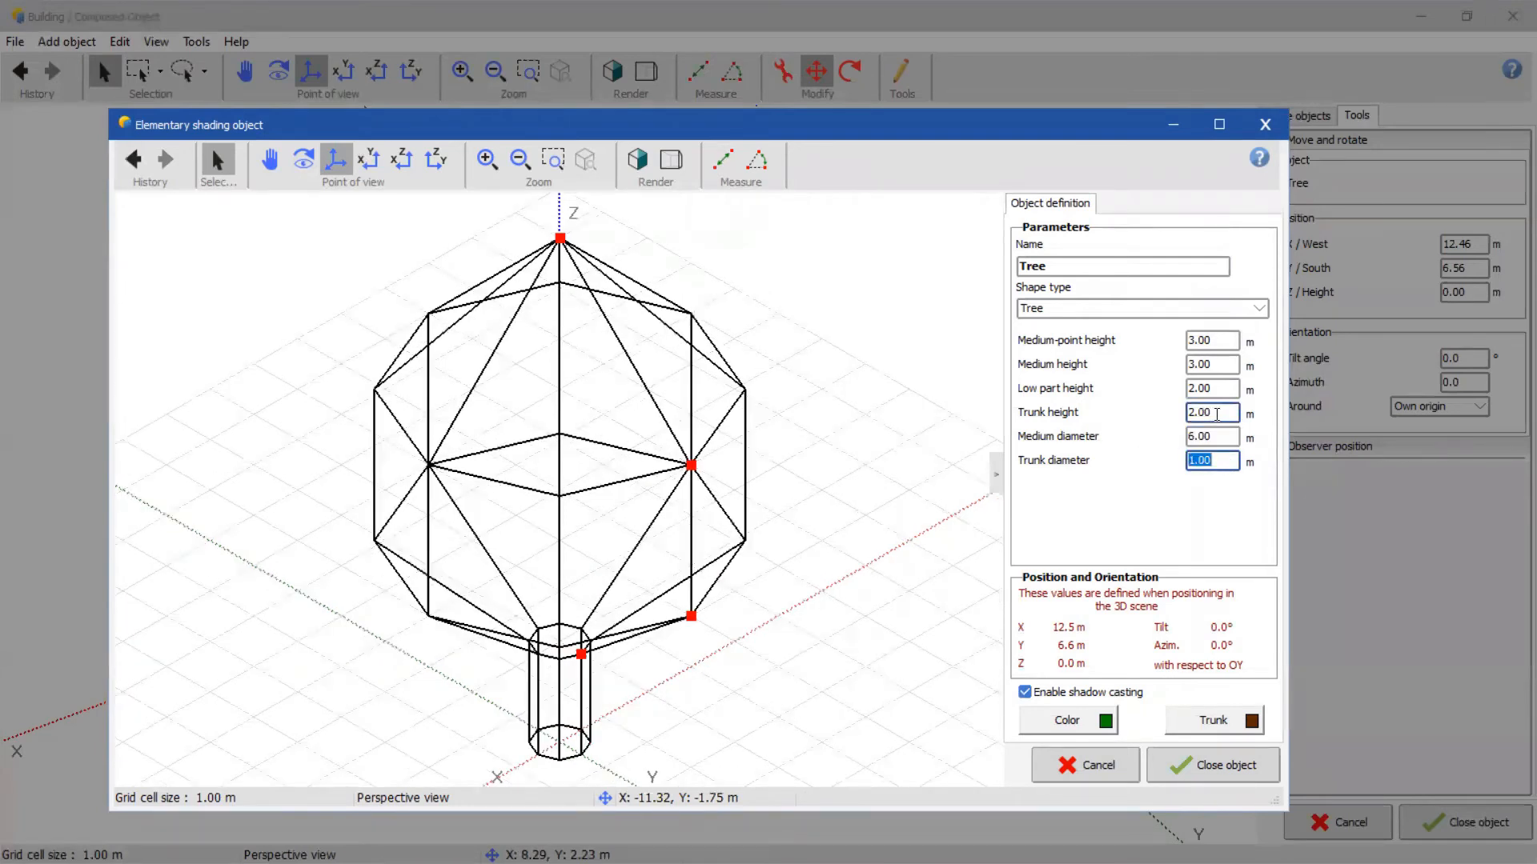
pyautogui.doubleClick(1206, 413)
pyautogui.write('3')
pyautogui.press('Return')
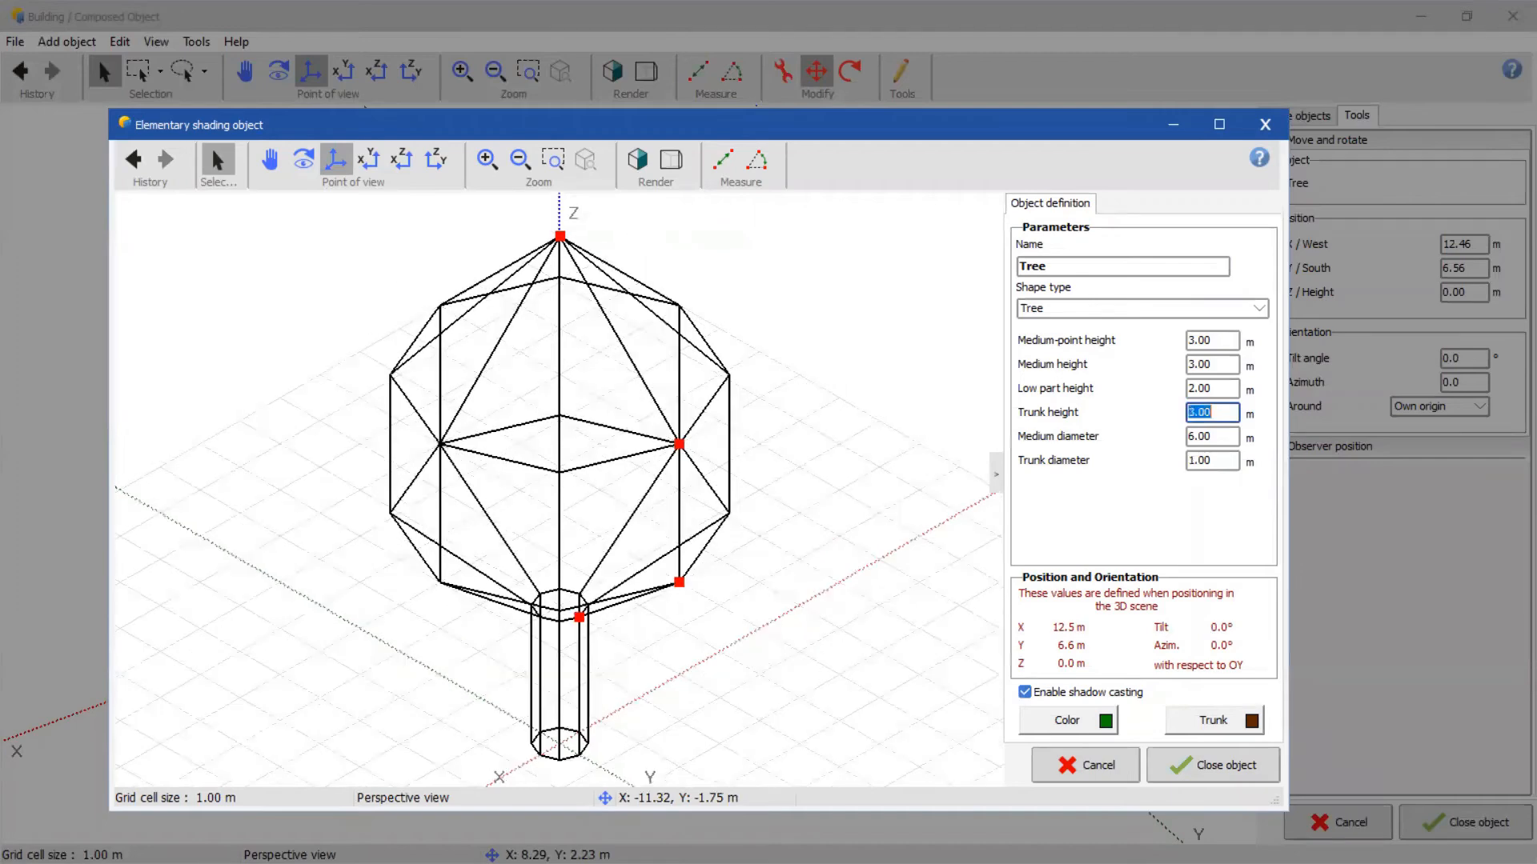
pyautogui.click(1257, 776)
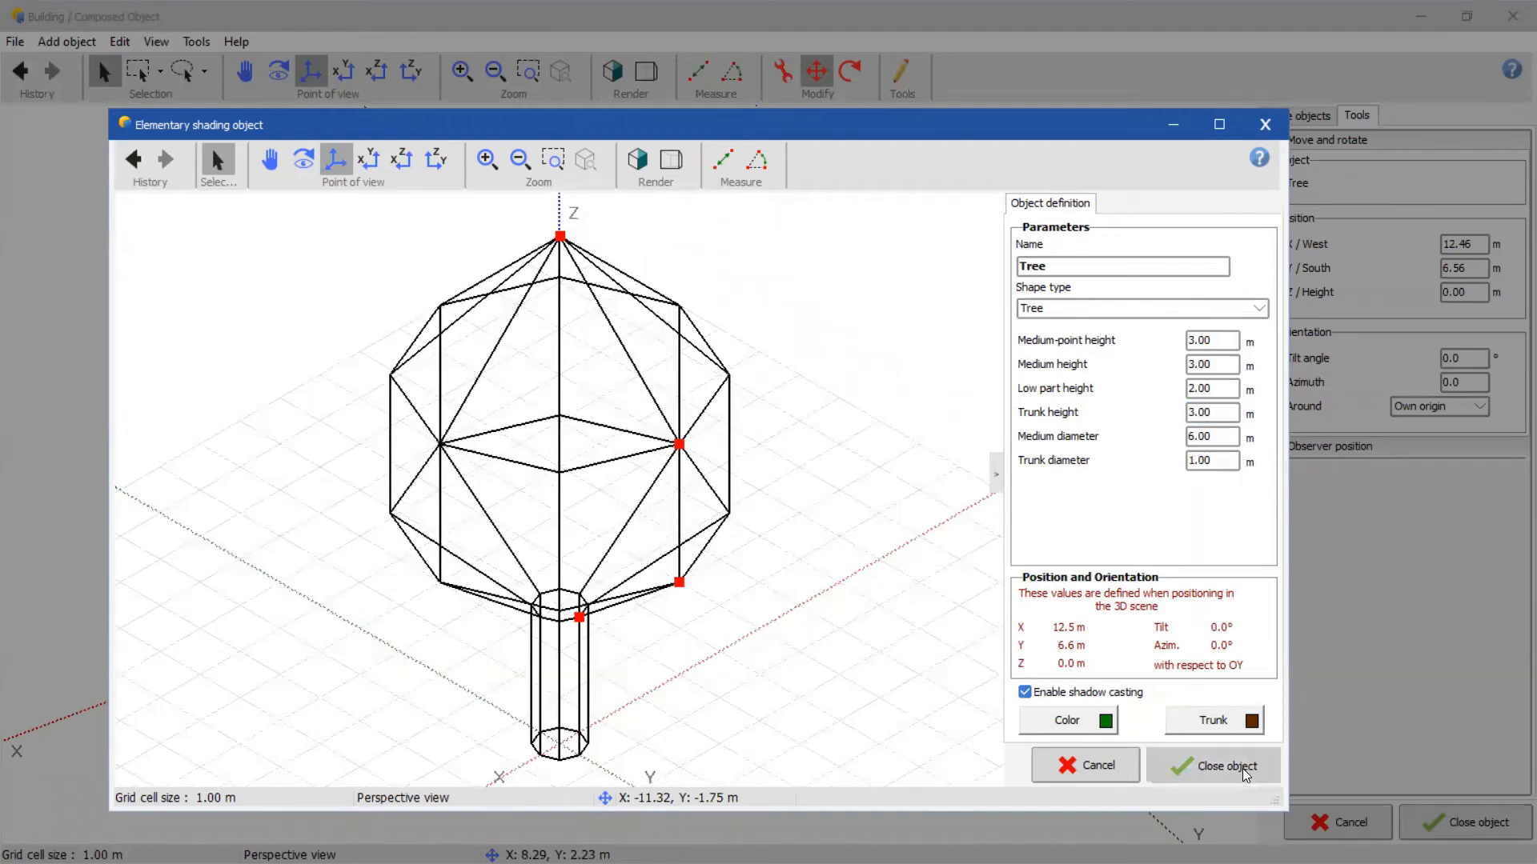
# - Nudge the tree slightly farther west from the house and finish editing the building object
pyautogui.moveTo(559, 610); pyautogui.dragTo(546, 617)
pyautogui.click(1457, 817)
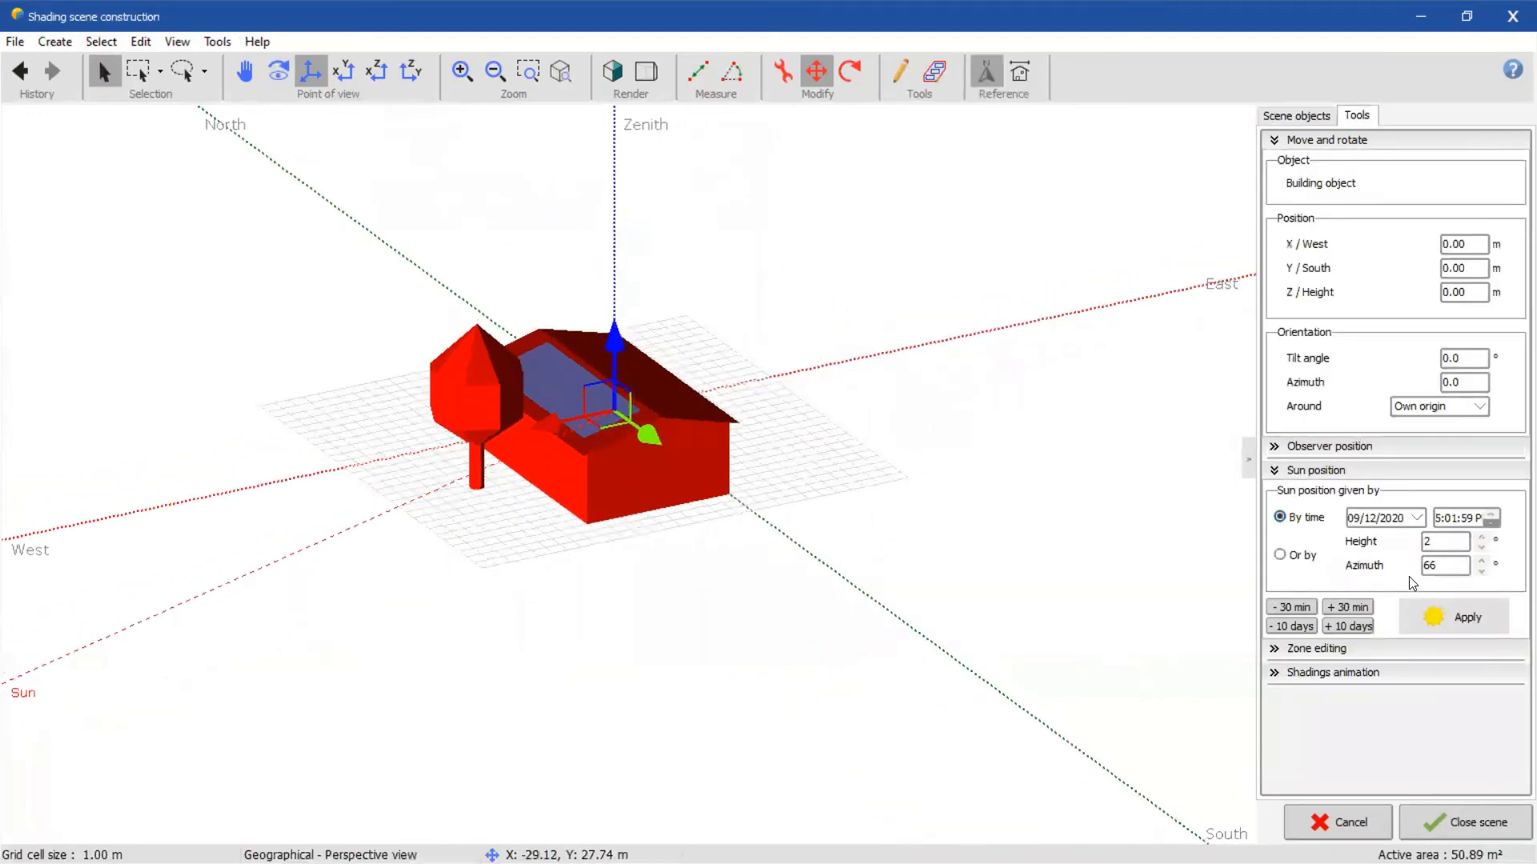
# - Play the shadings animation for 12/30/2020 on the scene with the tree
pyautogui.click(1274, 141)
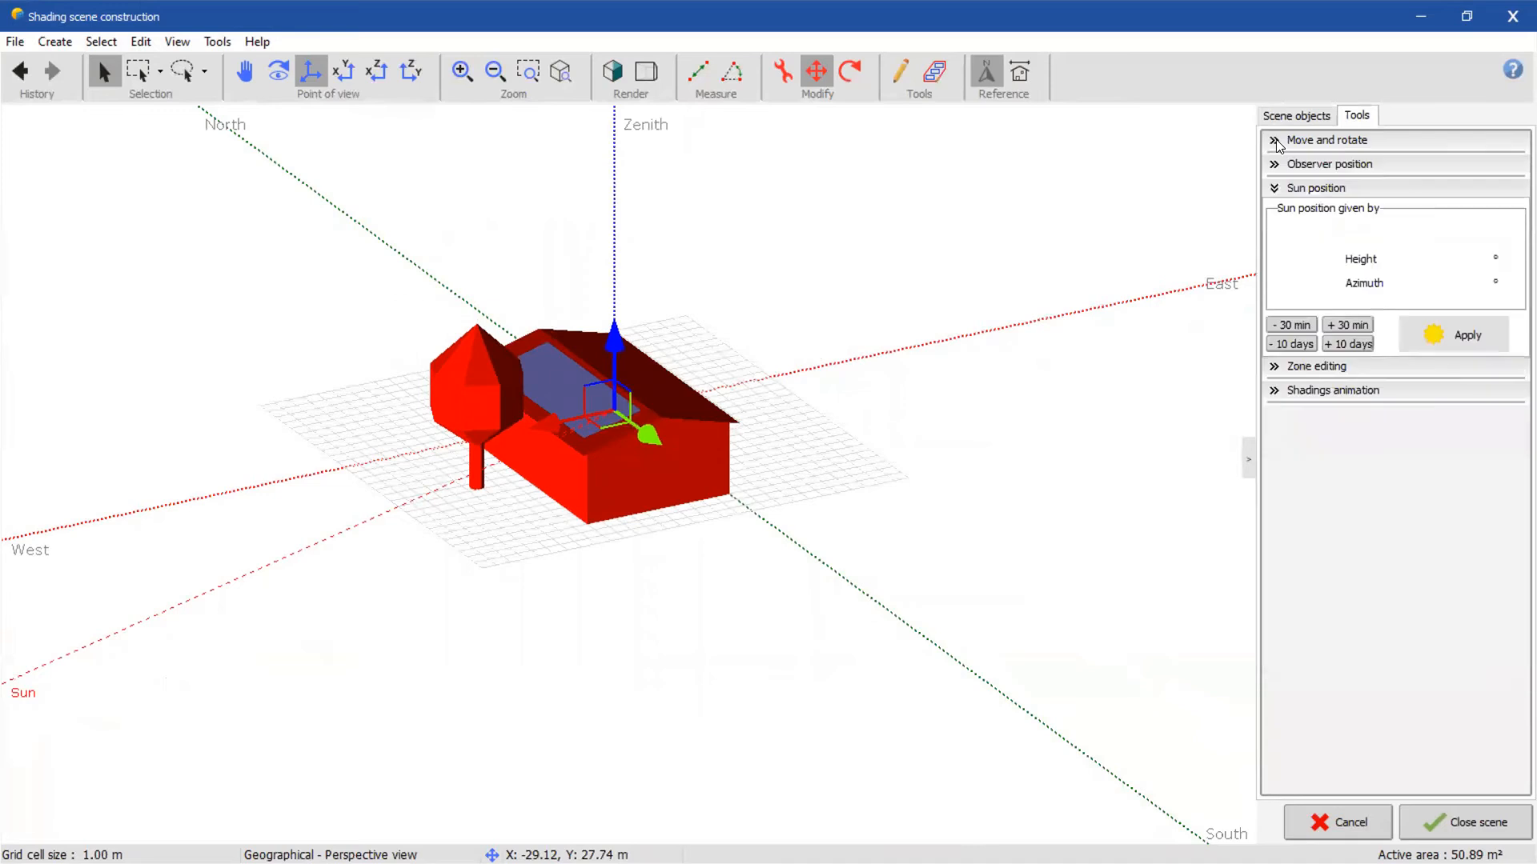
pyautogui.click(1264, 392)
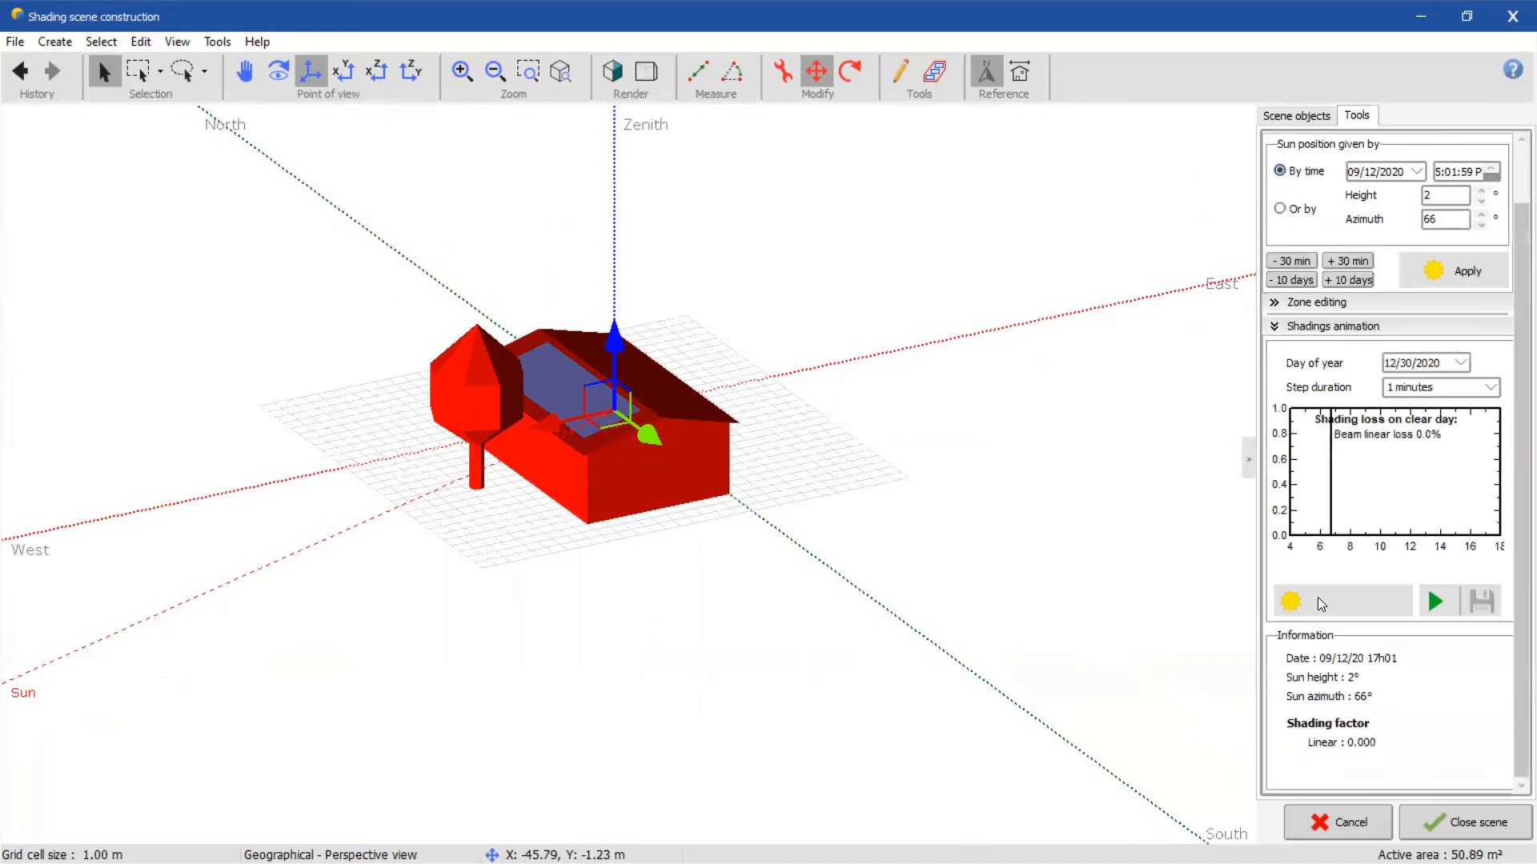
pyautogui.click(1389, 600)
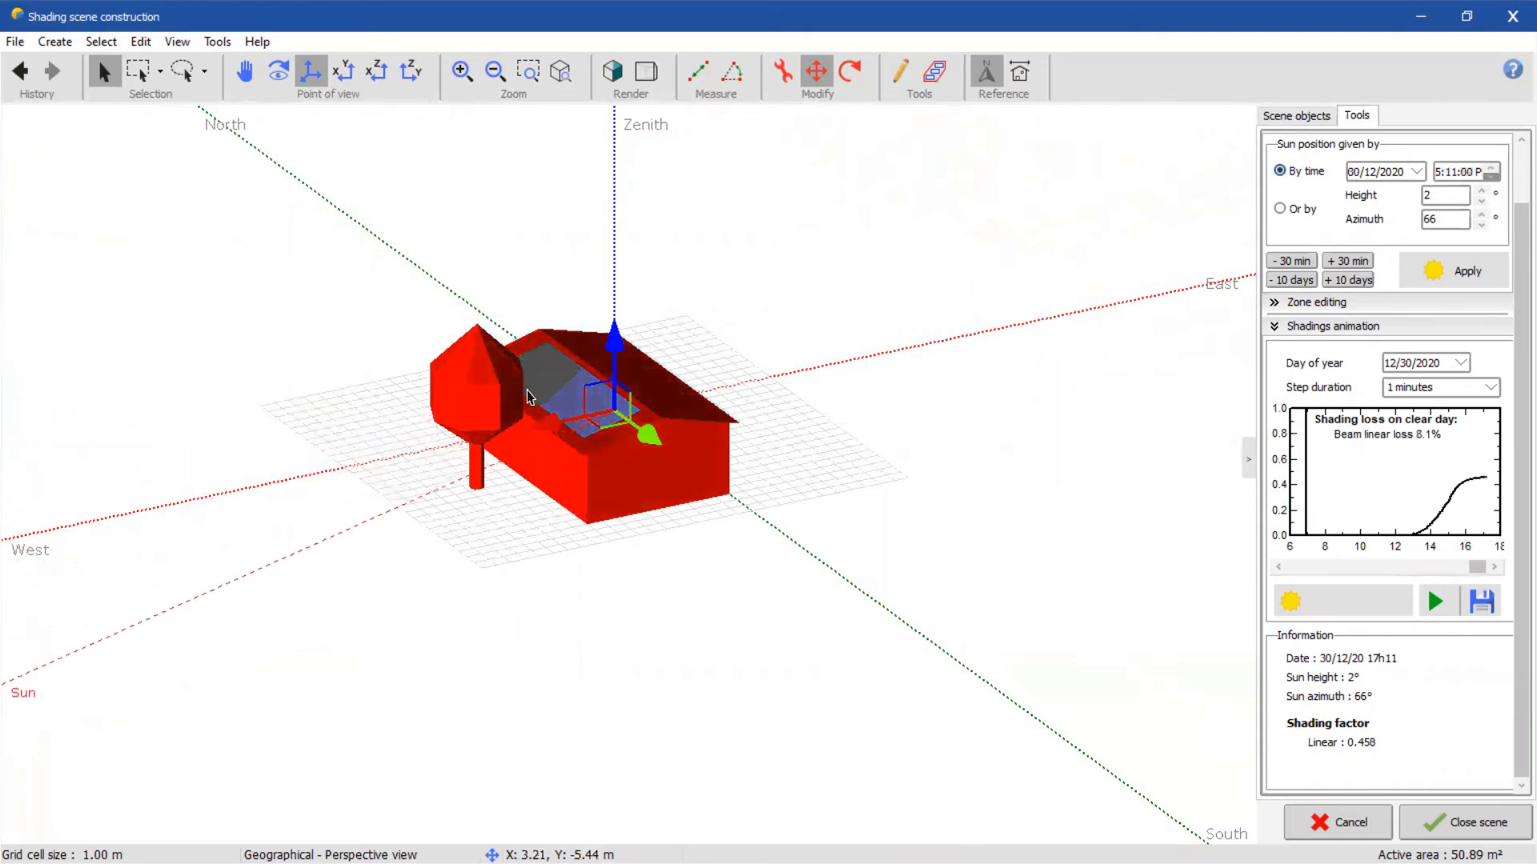
# - Update the system's orientation parameters to match the shading scene and compute the linear shading factor table
pyautogui.click(1466, 821)
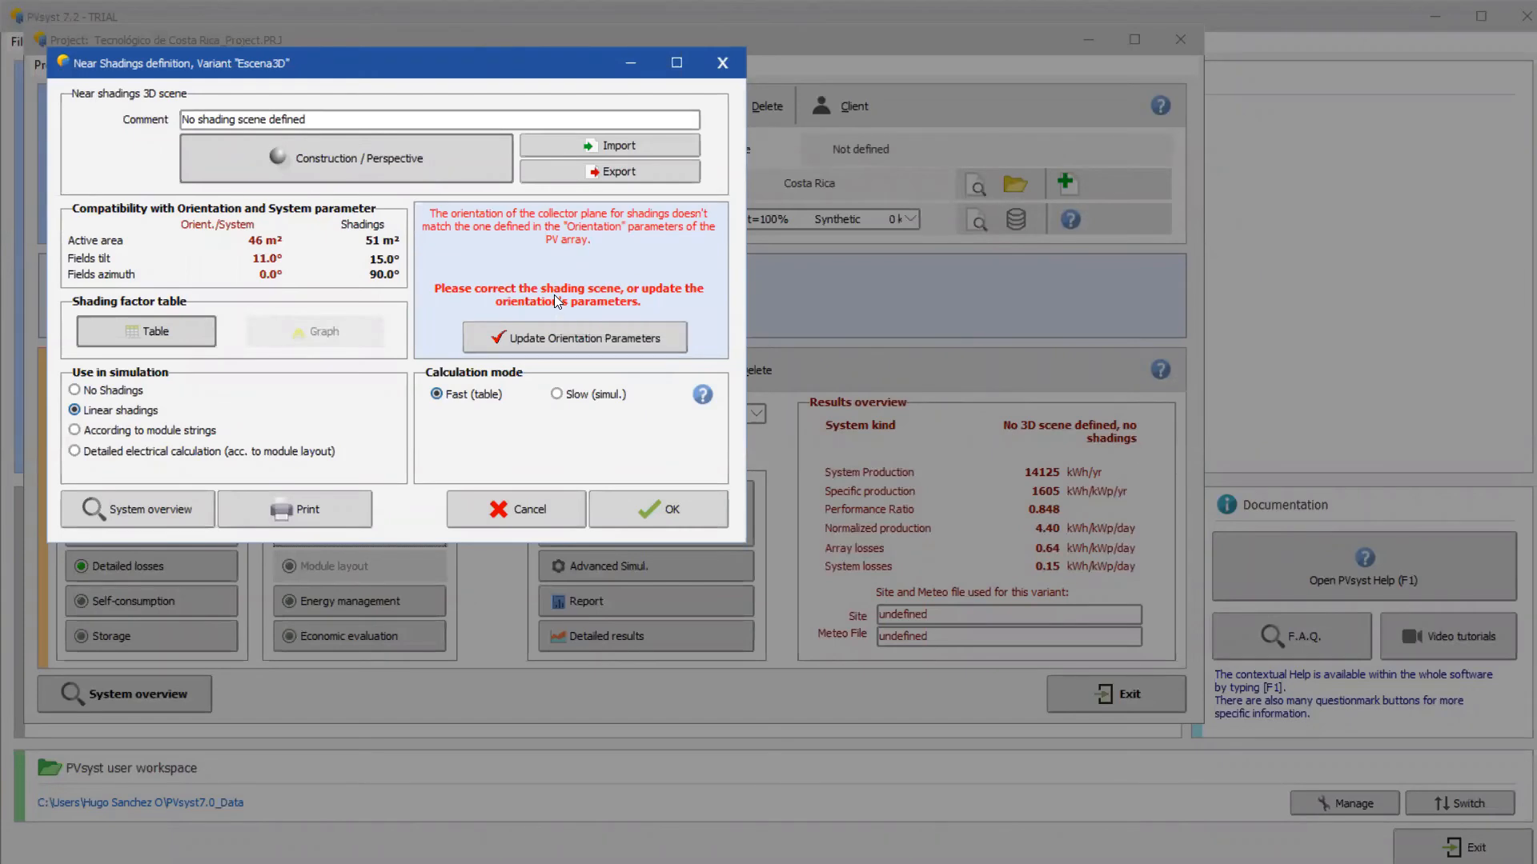
pyautogui.click(567, 328)
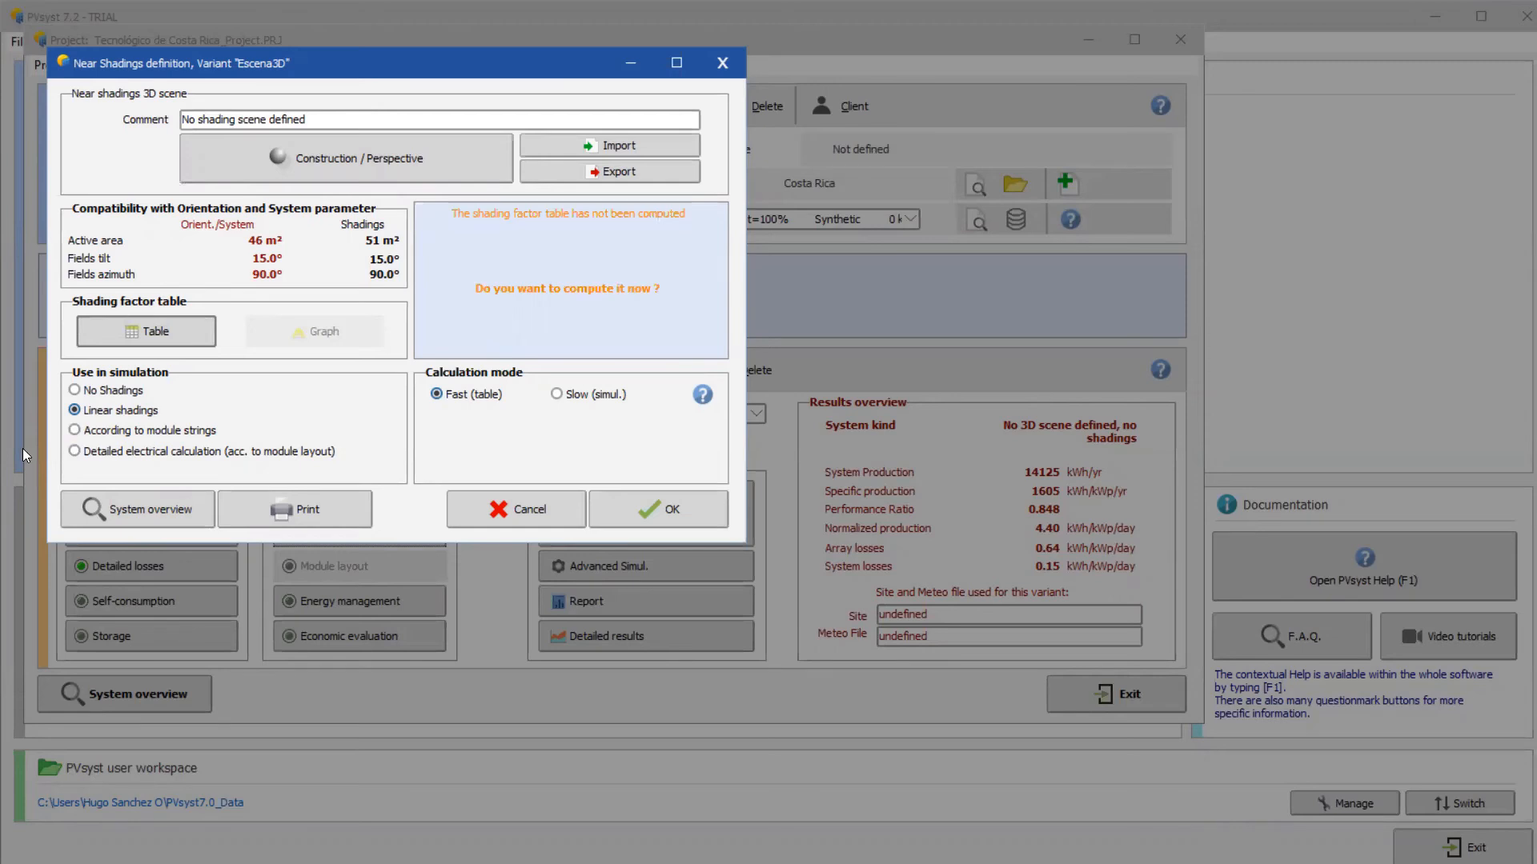
pyautogui.click(652, 519)
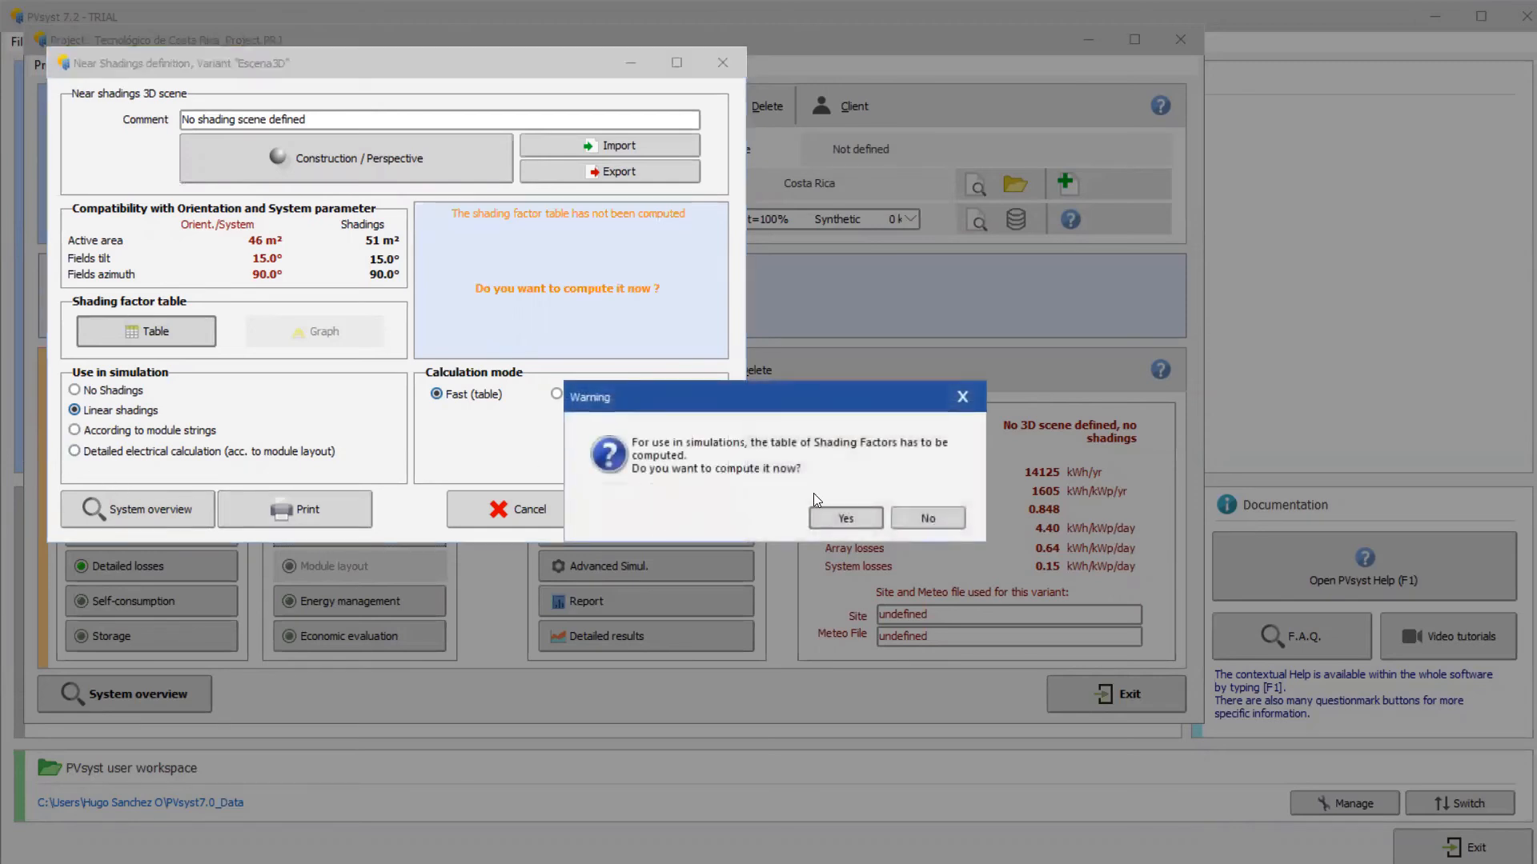
pyautogui.click(839, 520)
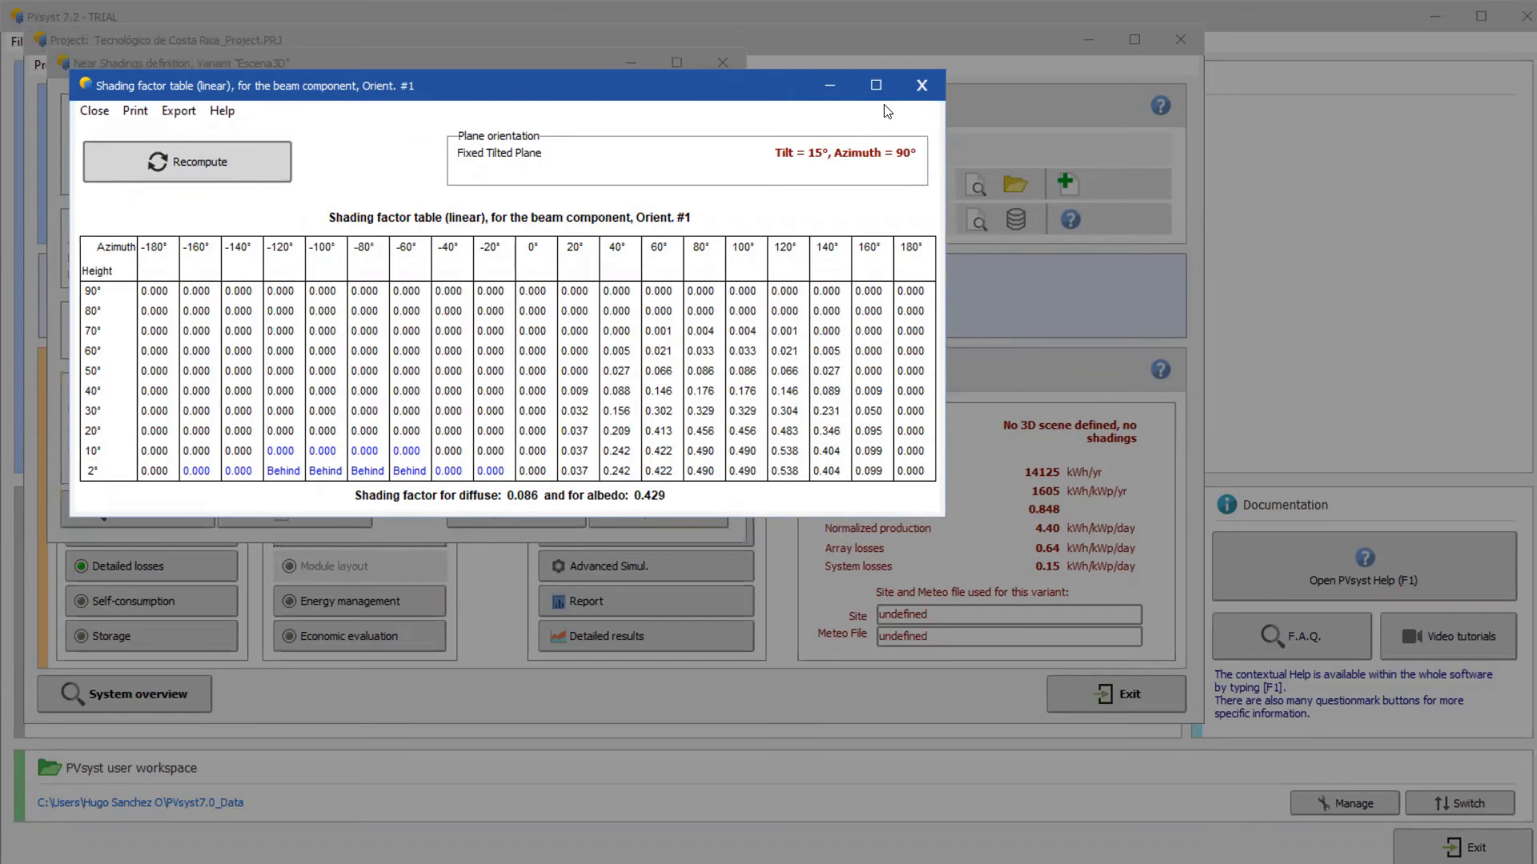
pyautogui.click(920, 87)
pyautogui.click(663, 510)
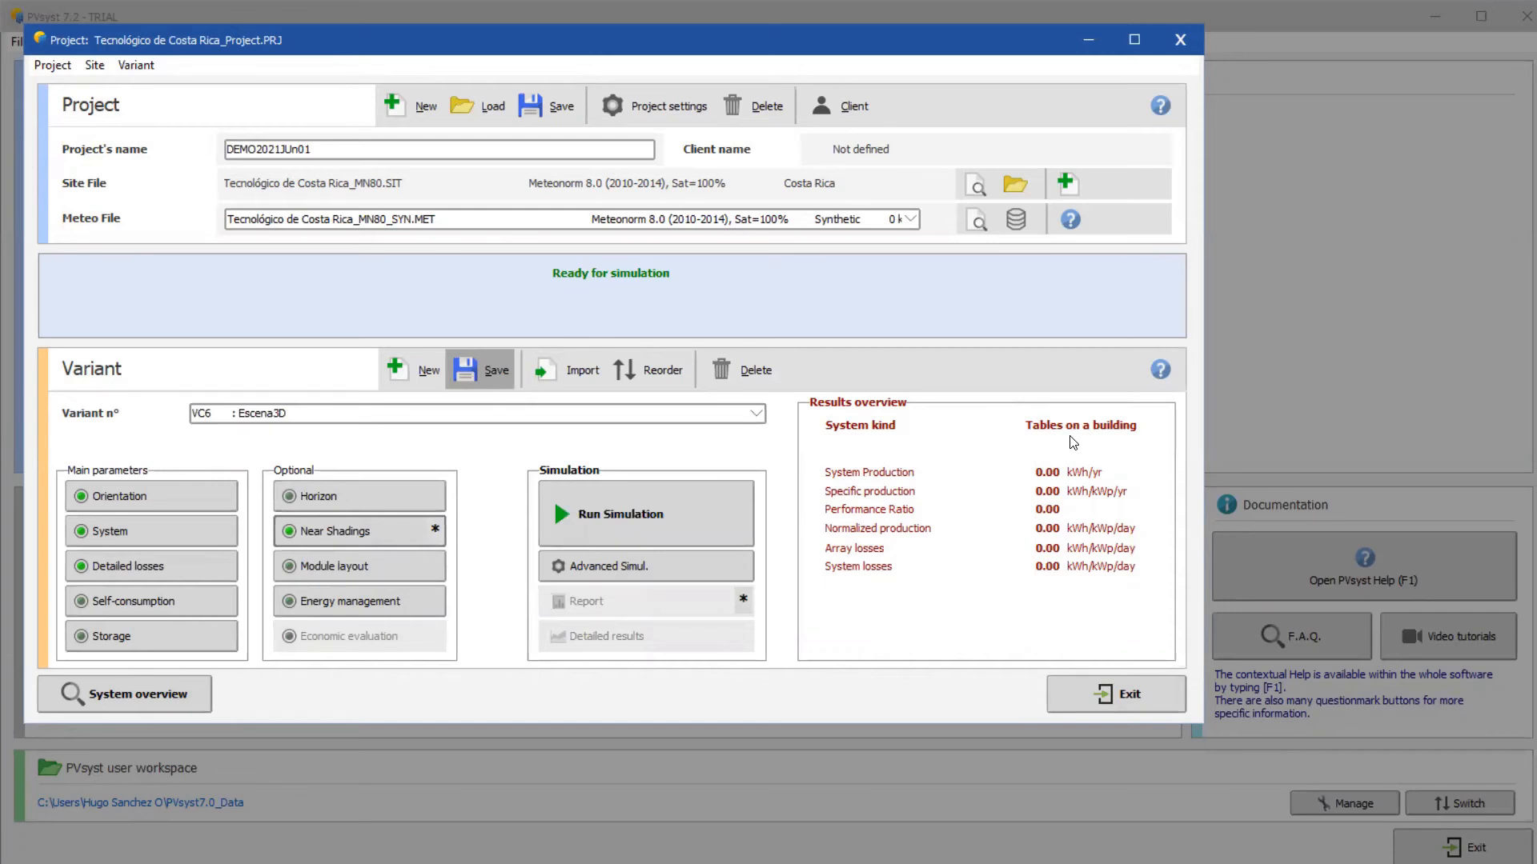
# - Run the simulation with the near shadings and save its results under the variant Escena3D
pyautogui.click(660, 513)
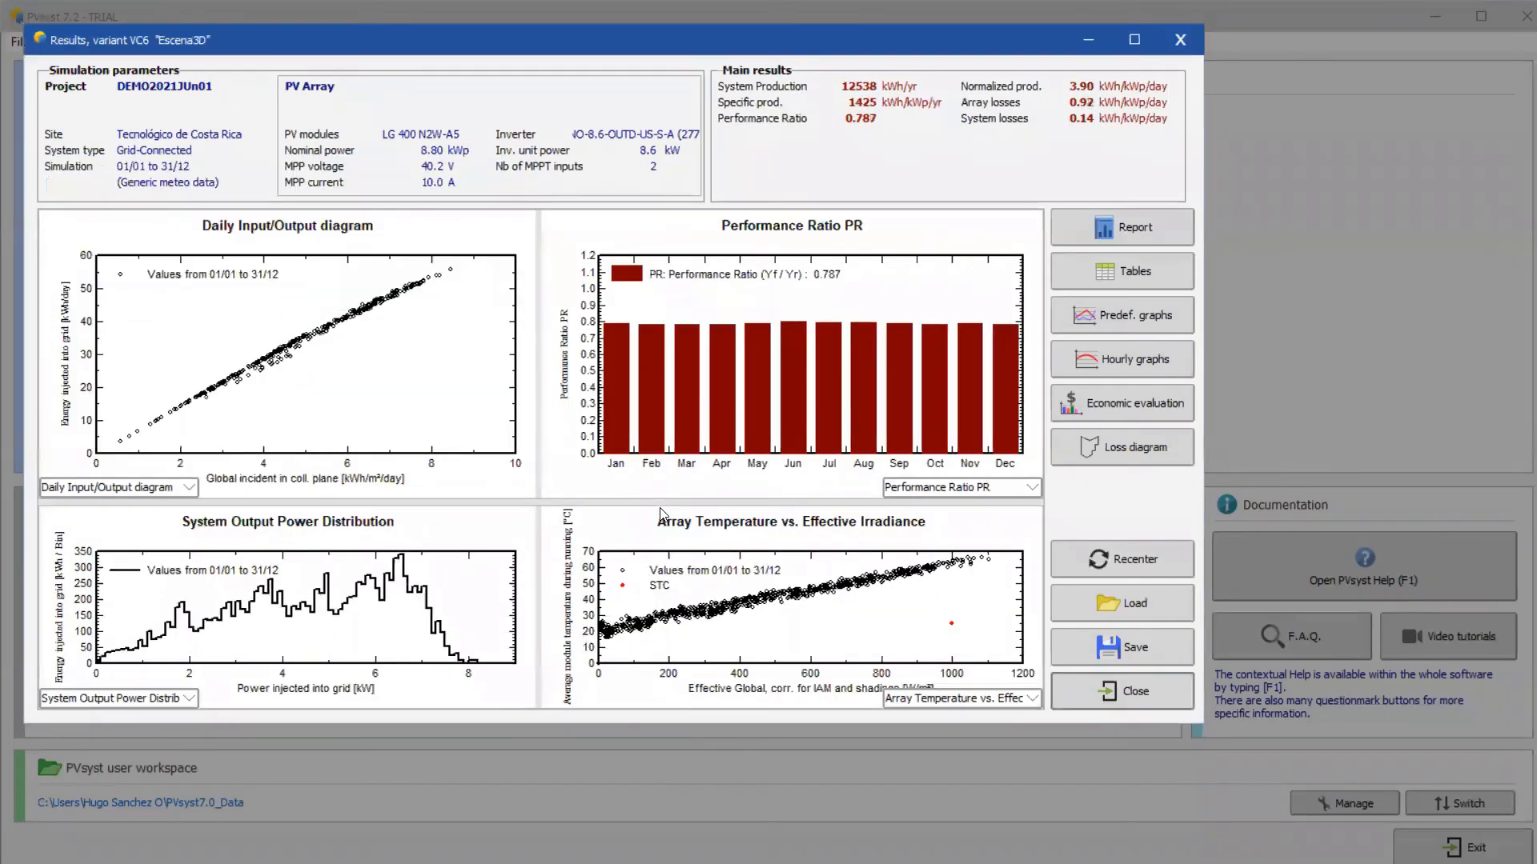
pyautogui.click(1144, 691)
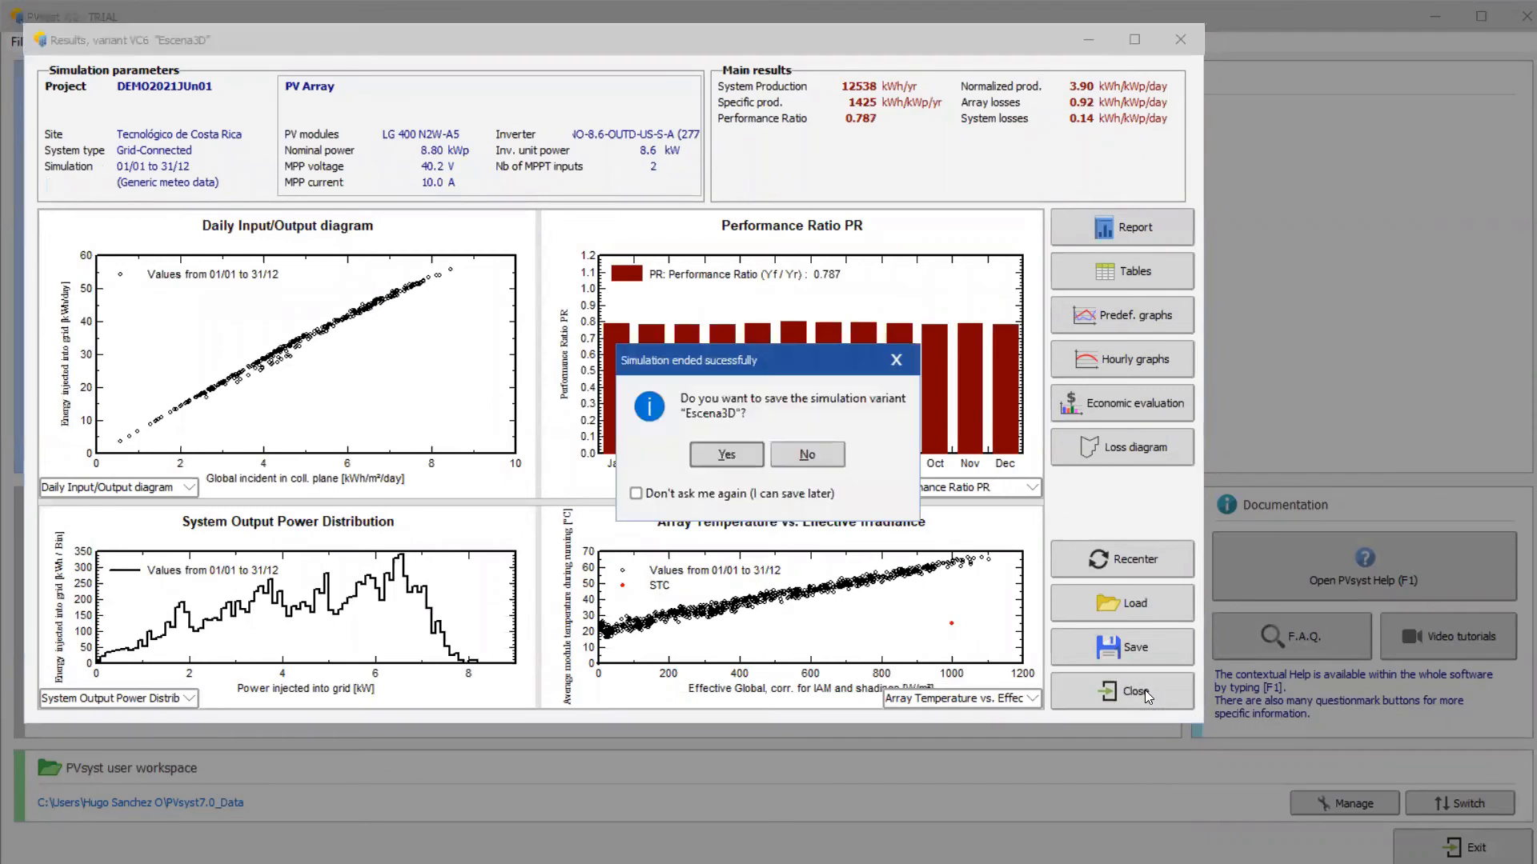
pyautogui.click(725, 455)
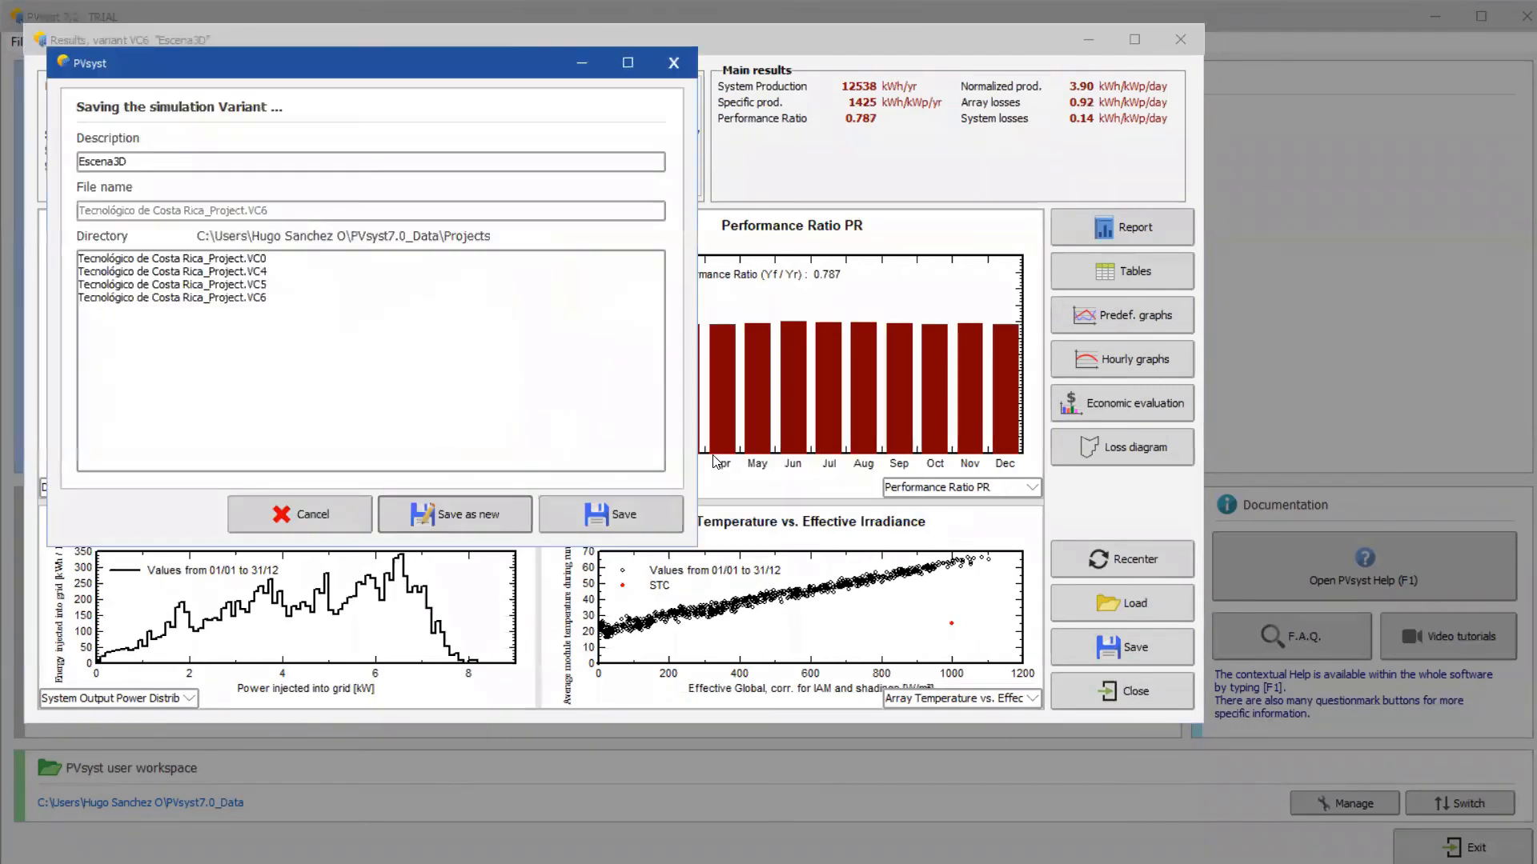
pyautogui.click(608, 508)
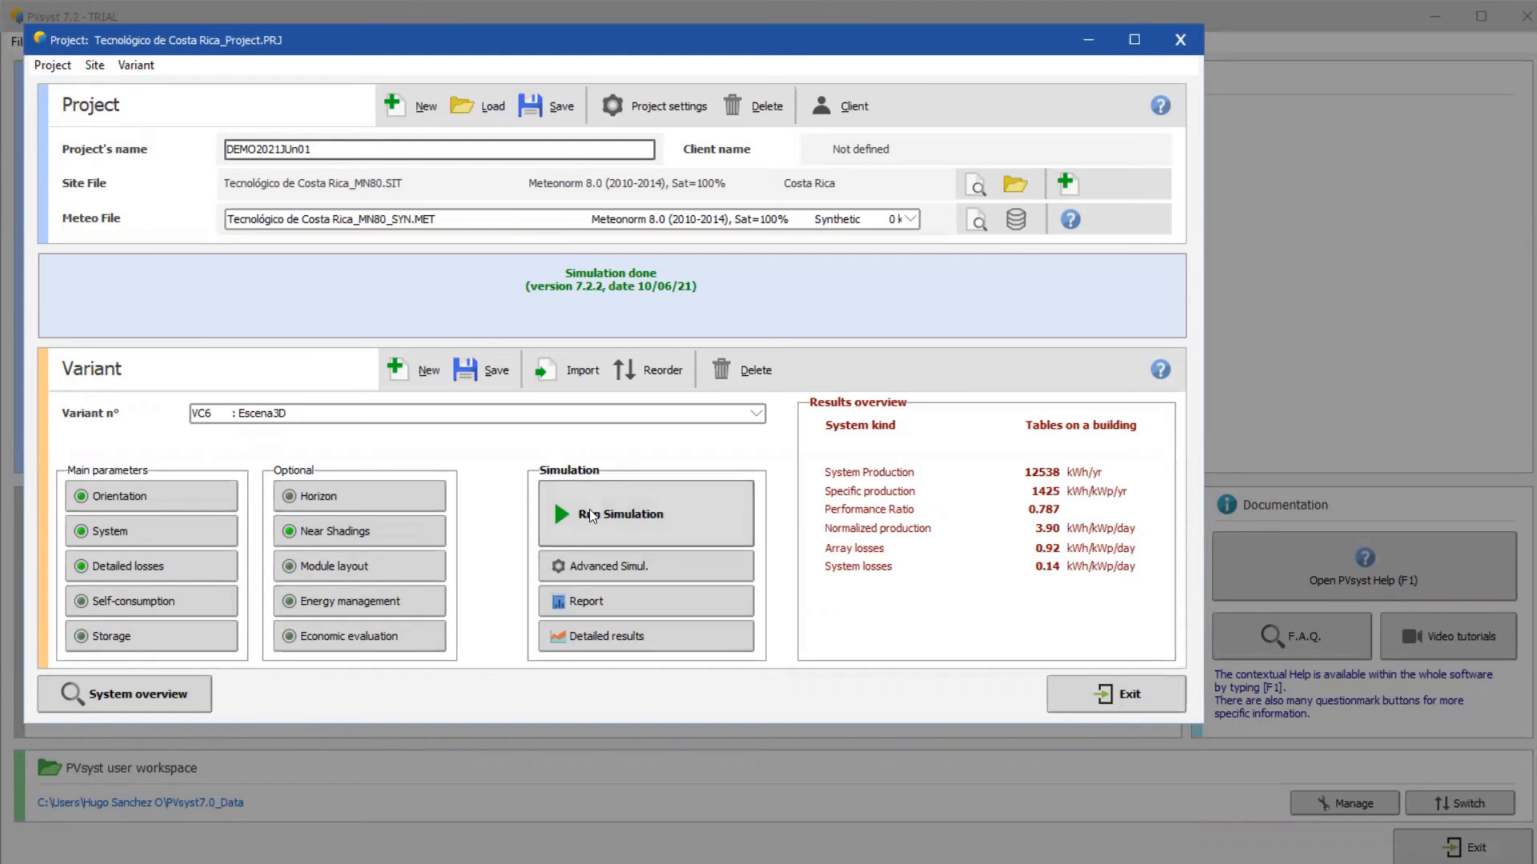
# - Reopen the near-shadings 3D scene and open the building object with the house and tree for editing
pyautogui.click(371, 533)
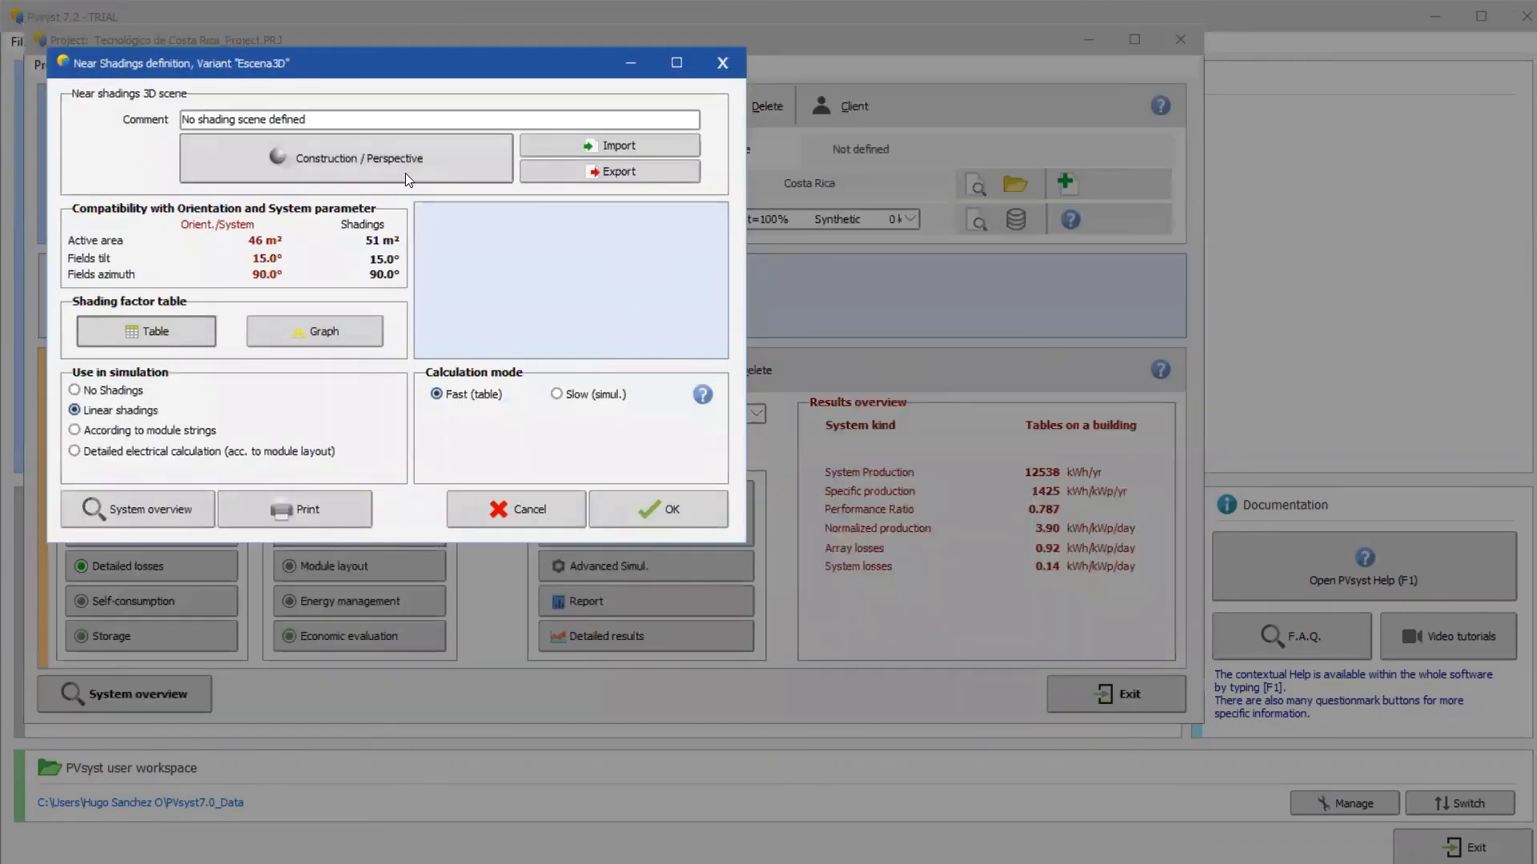
pyautogui.click(405, 163)
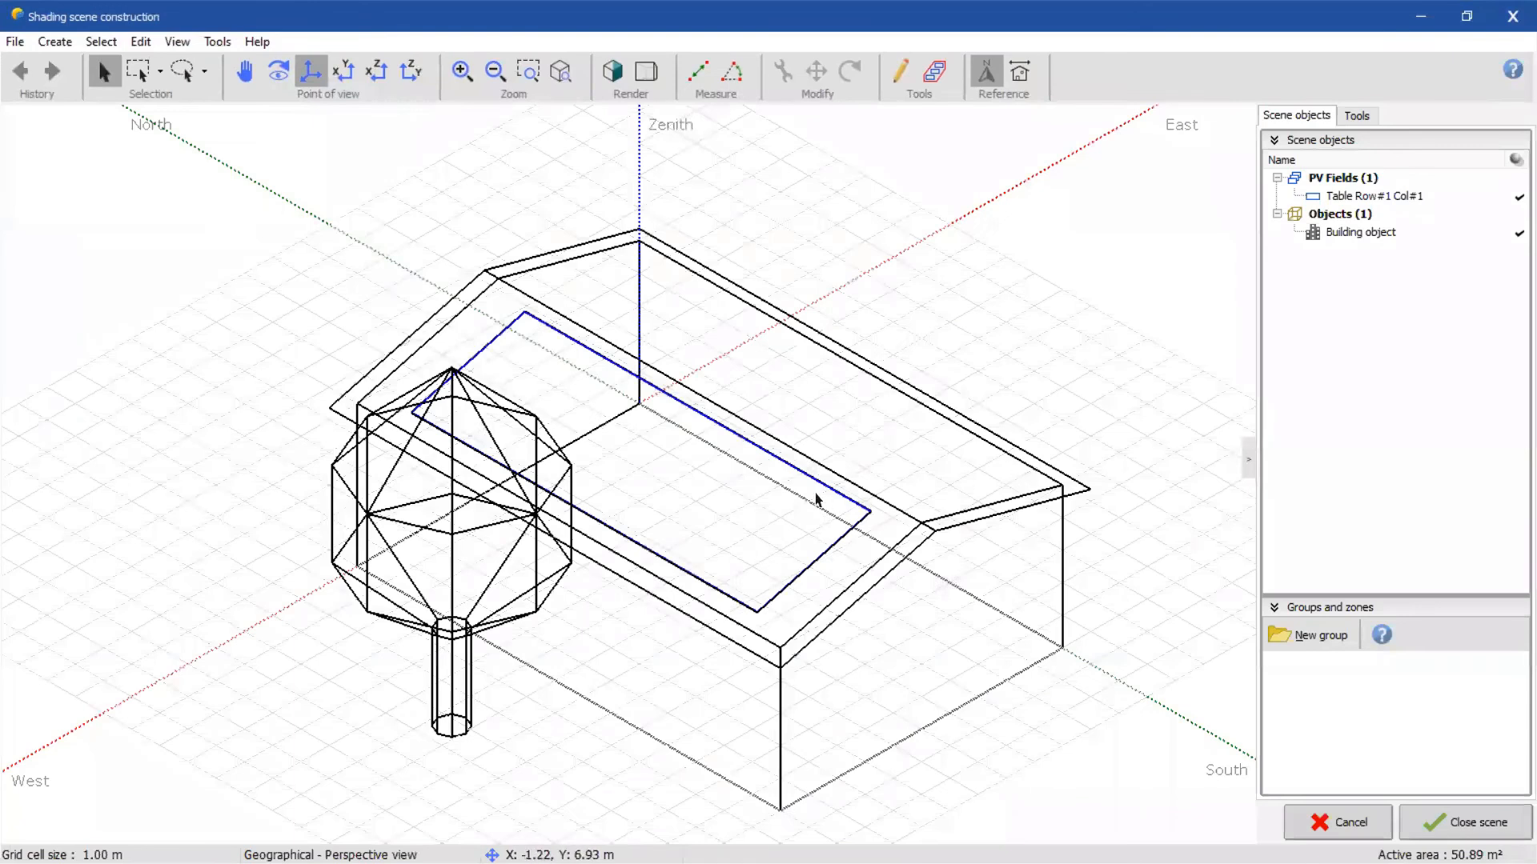
pyautogui.scroll(-5, 695, 463)
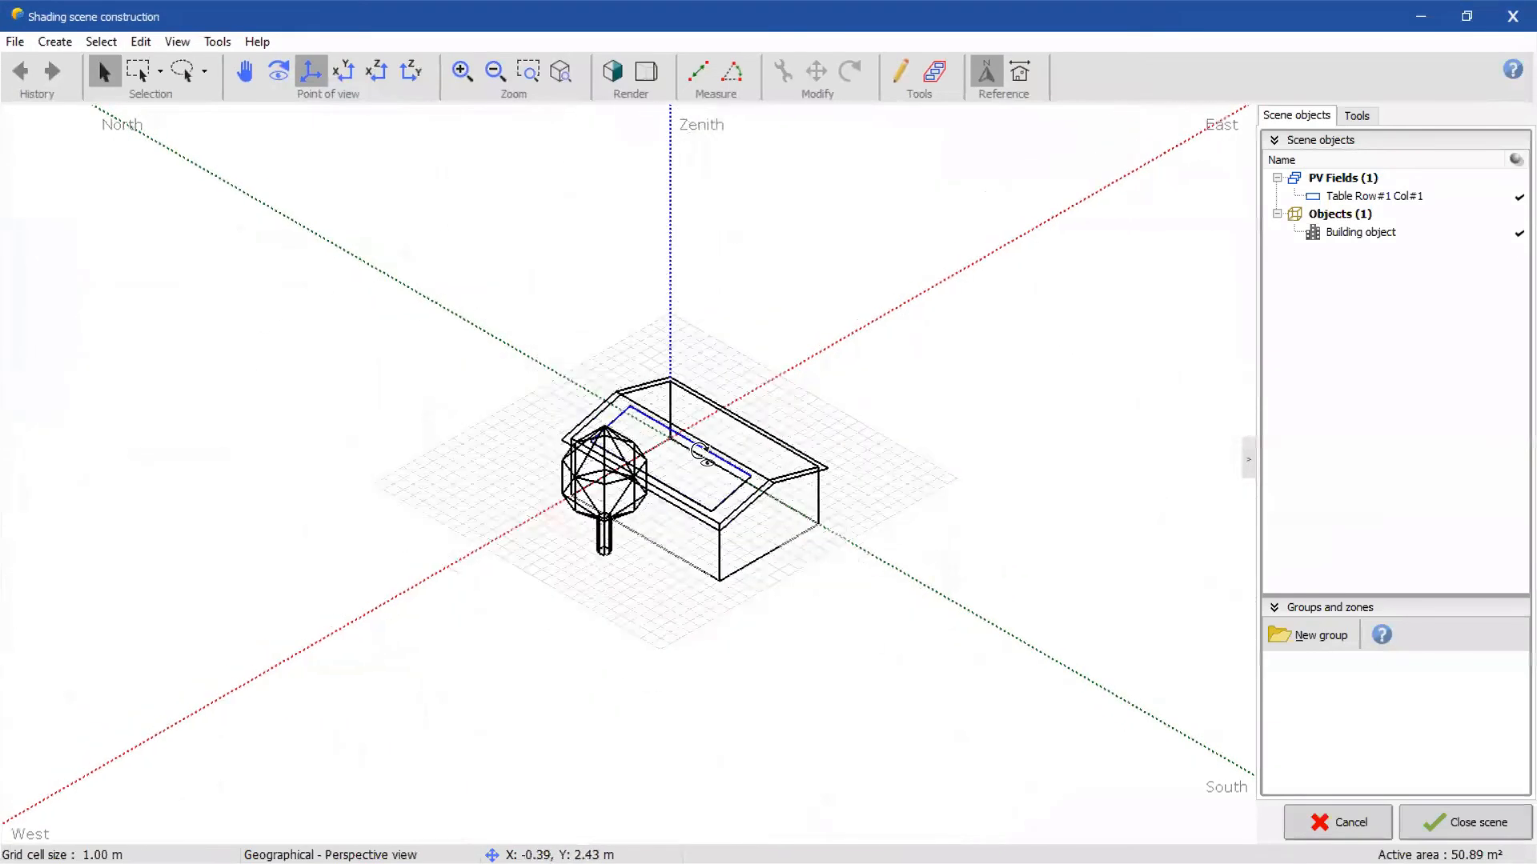
pyautogui.moveTo(698, 461); pyautogui.dragTo(650, 377, button='middle')
pyautogui.click(780, 488)
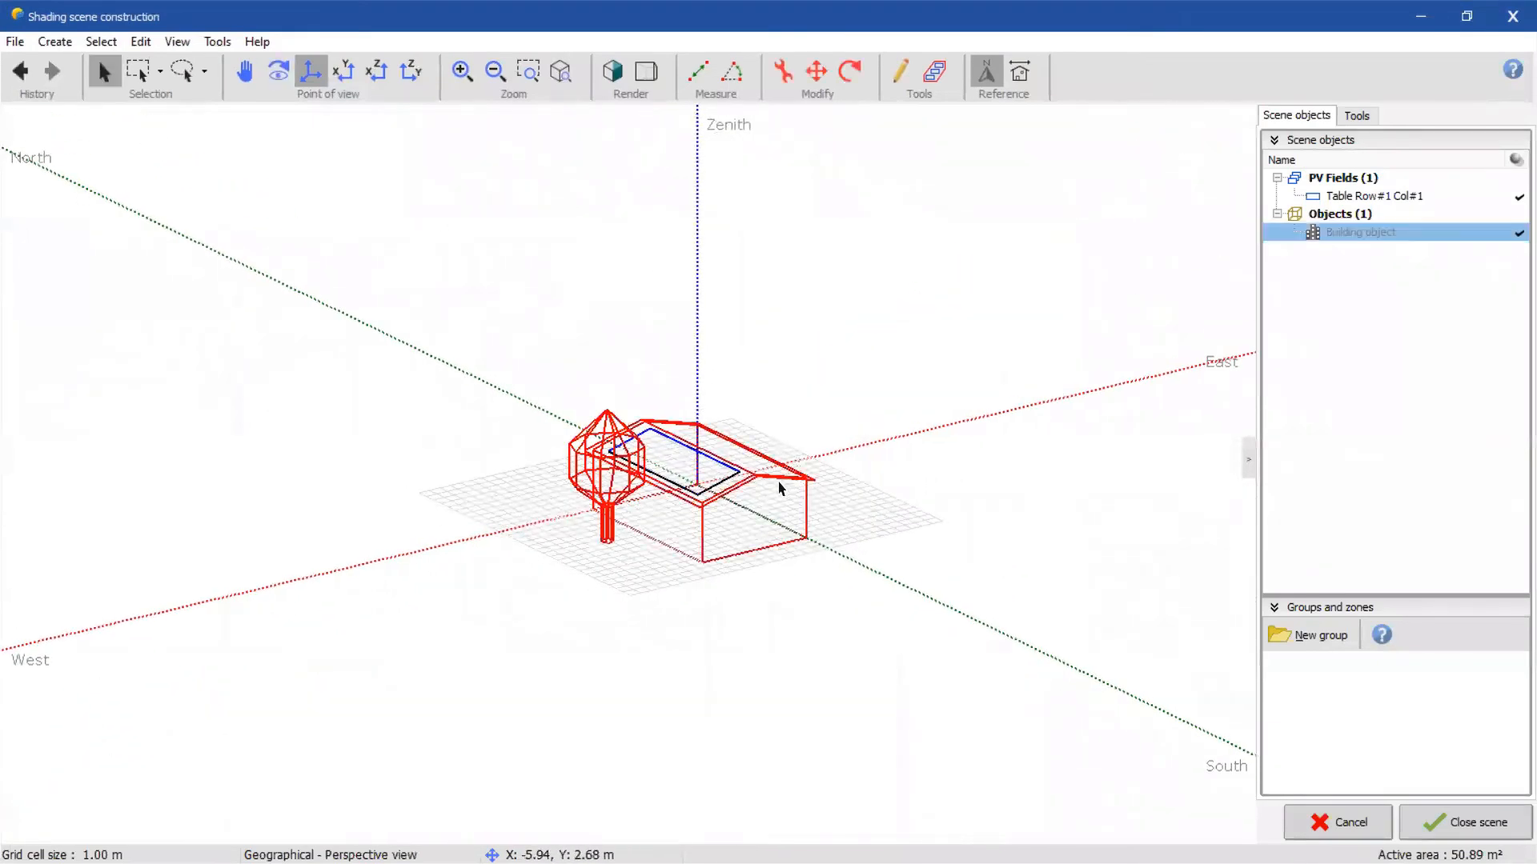
pyautogui.doubleClick(780, 488)
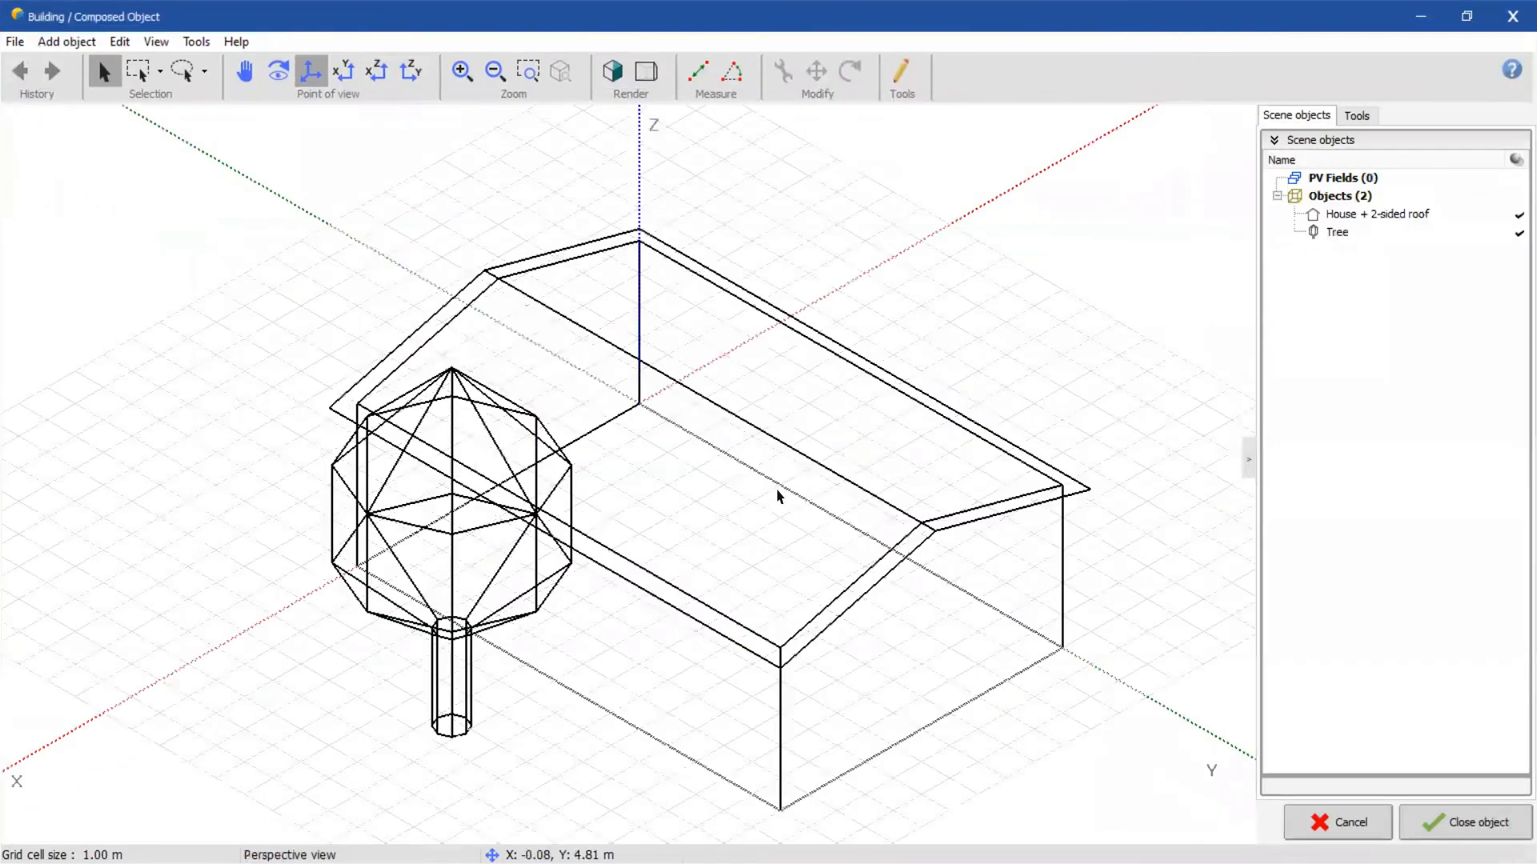
# - Rotate the house with the two-sided roof to an azimuth of 90° around its own origin
pyautogui.click(838, 478)
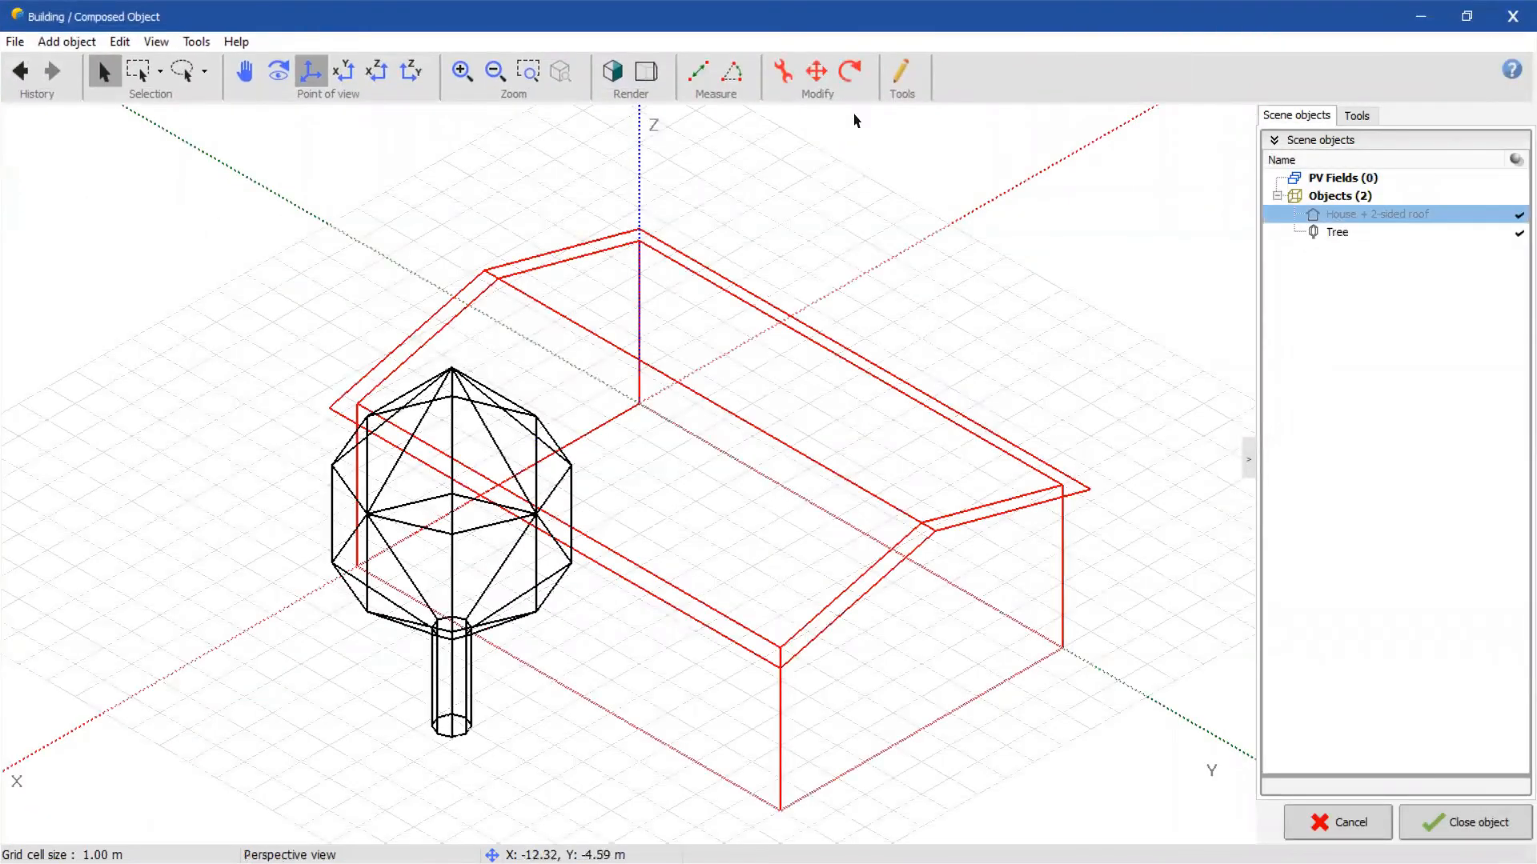
pyautogui.click(850, 72)
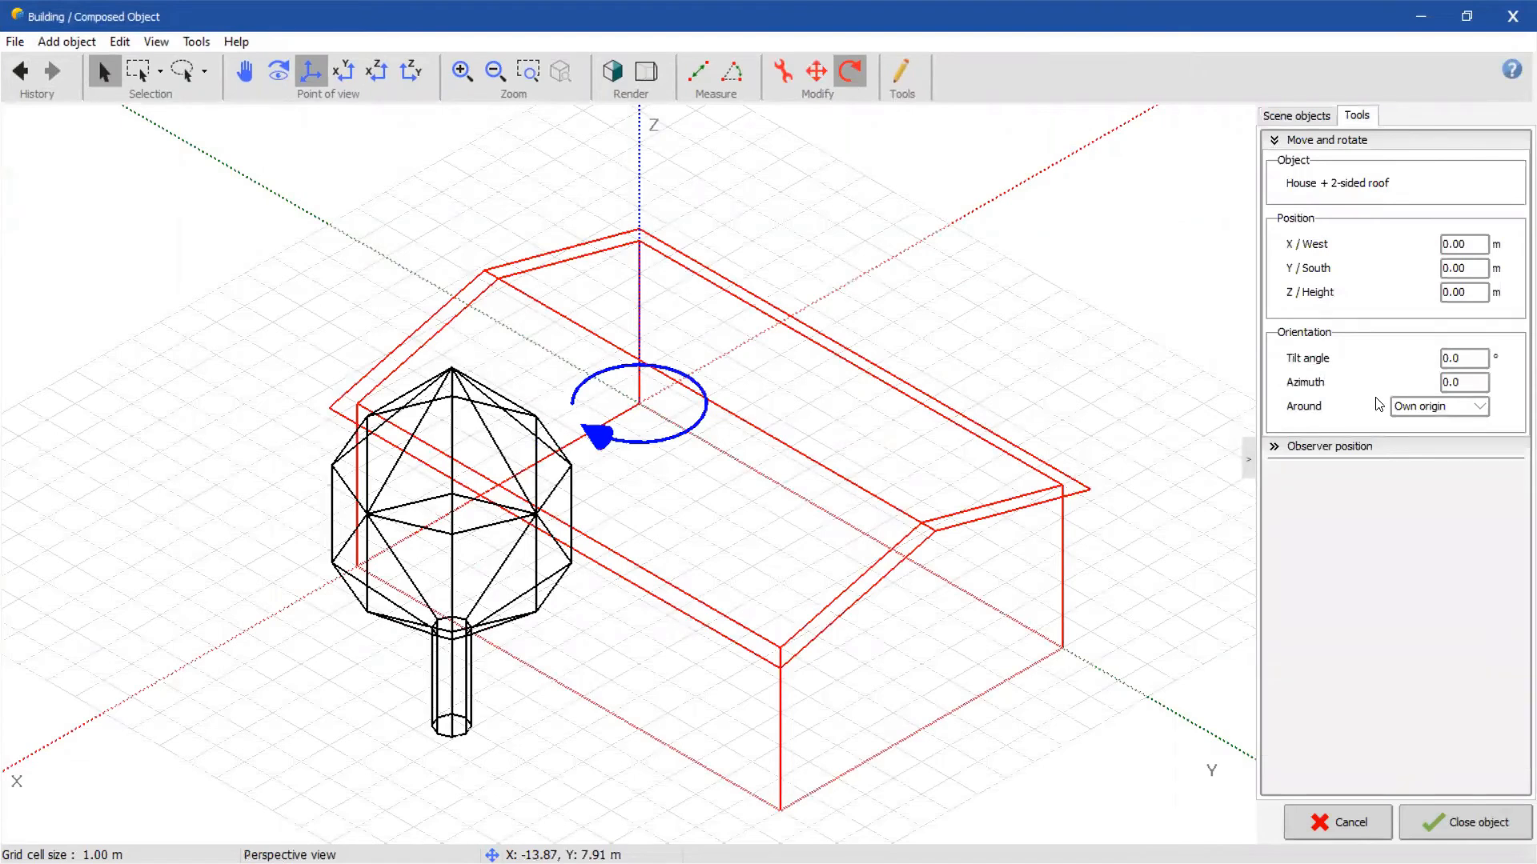
pyautogui.doubleClick(1451, 382)
pyautogui.write('90')
pyautogui.press('Return')
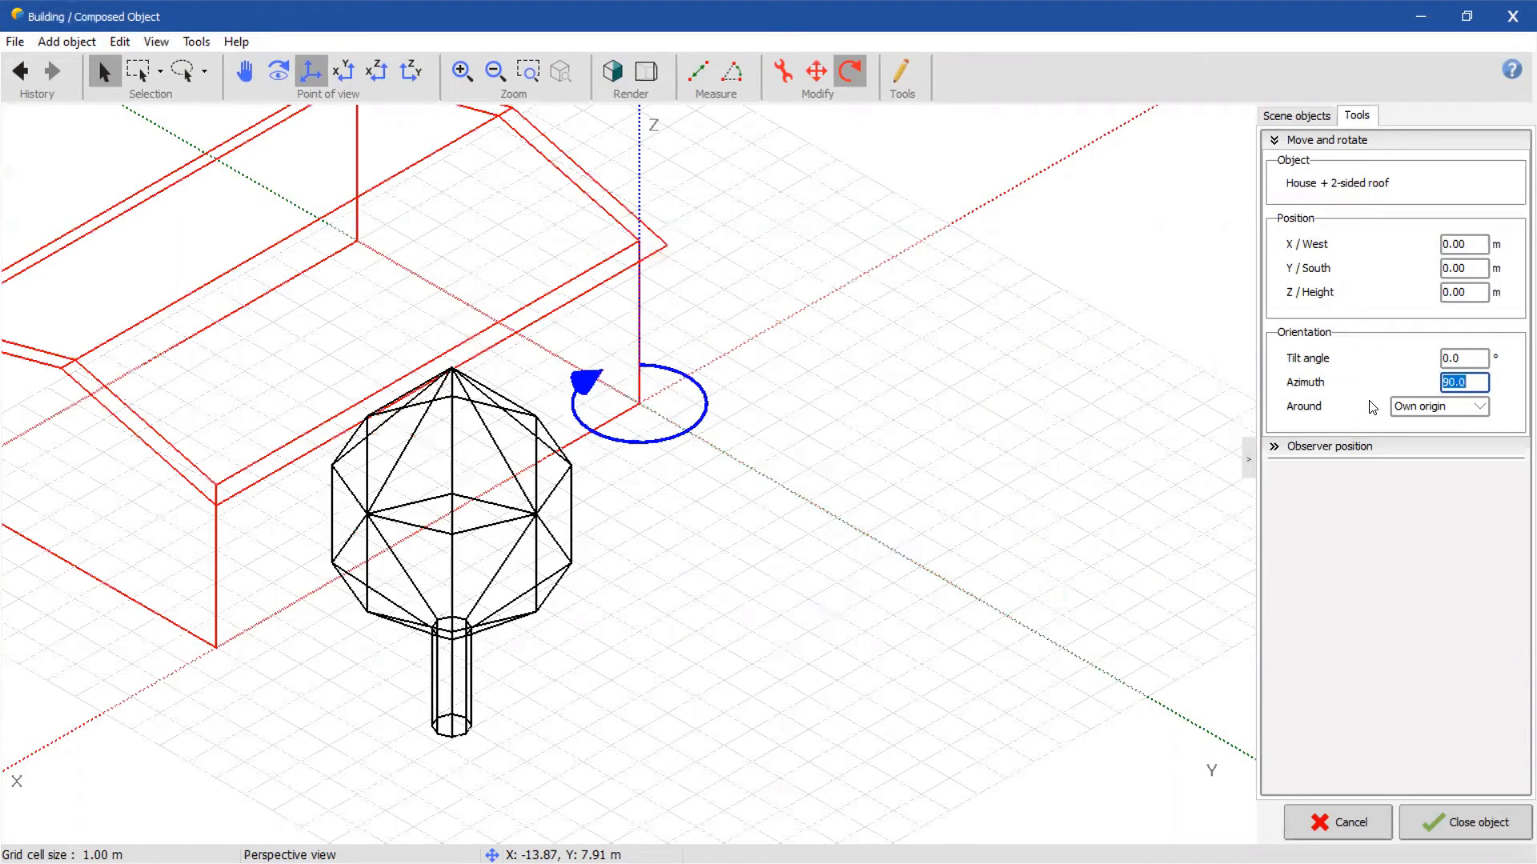
# - Try an azimuth of 180° on the house and return it to 90°
pyautogui.write('180')
pyautogui.press('Return')
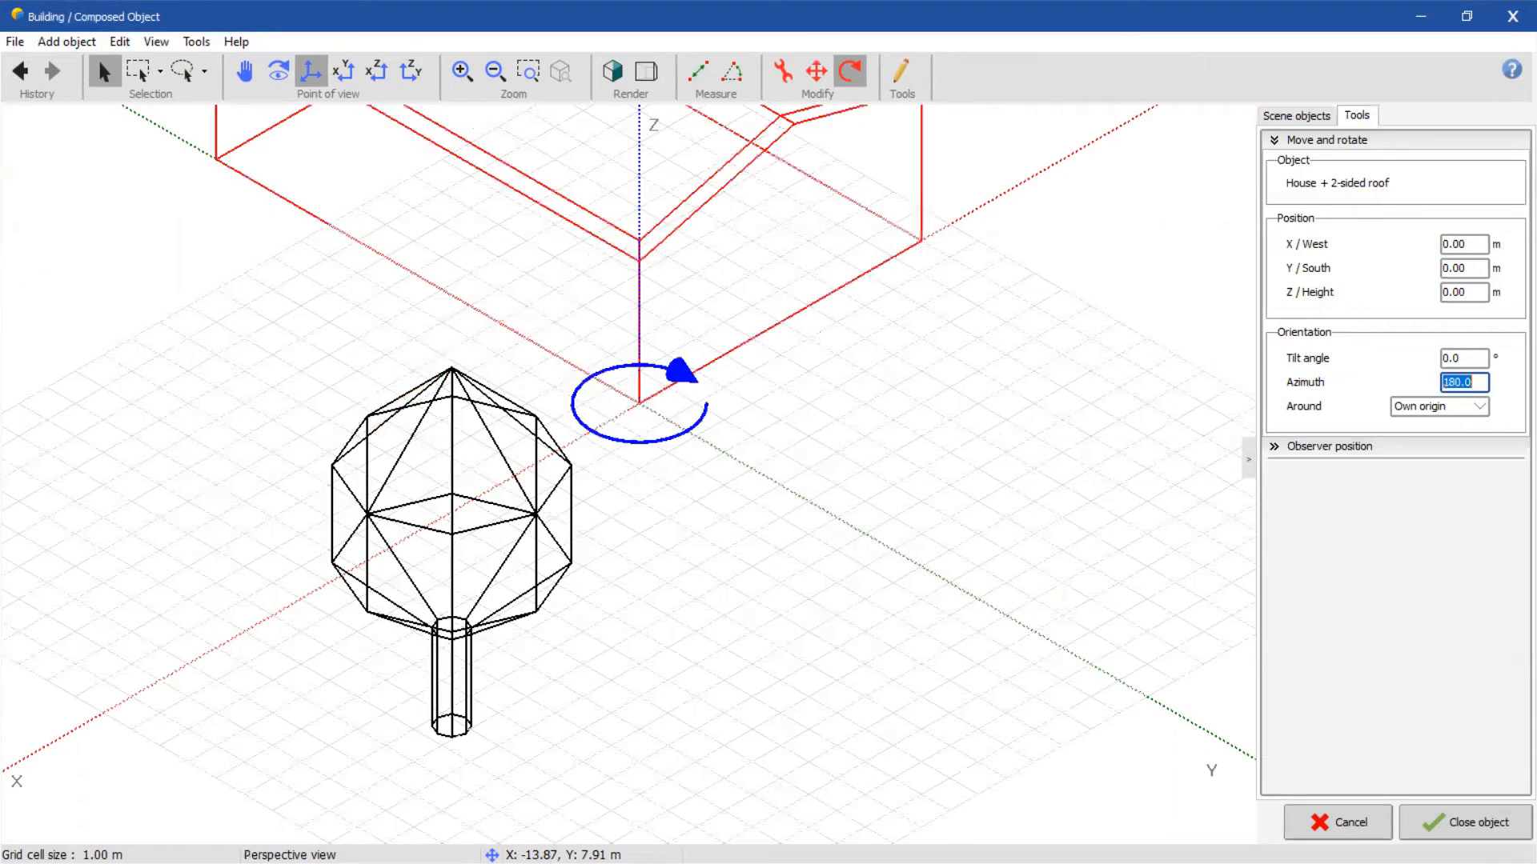
pyautogui.write('90')
pyautogui.press('Return')
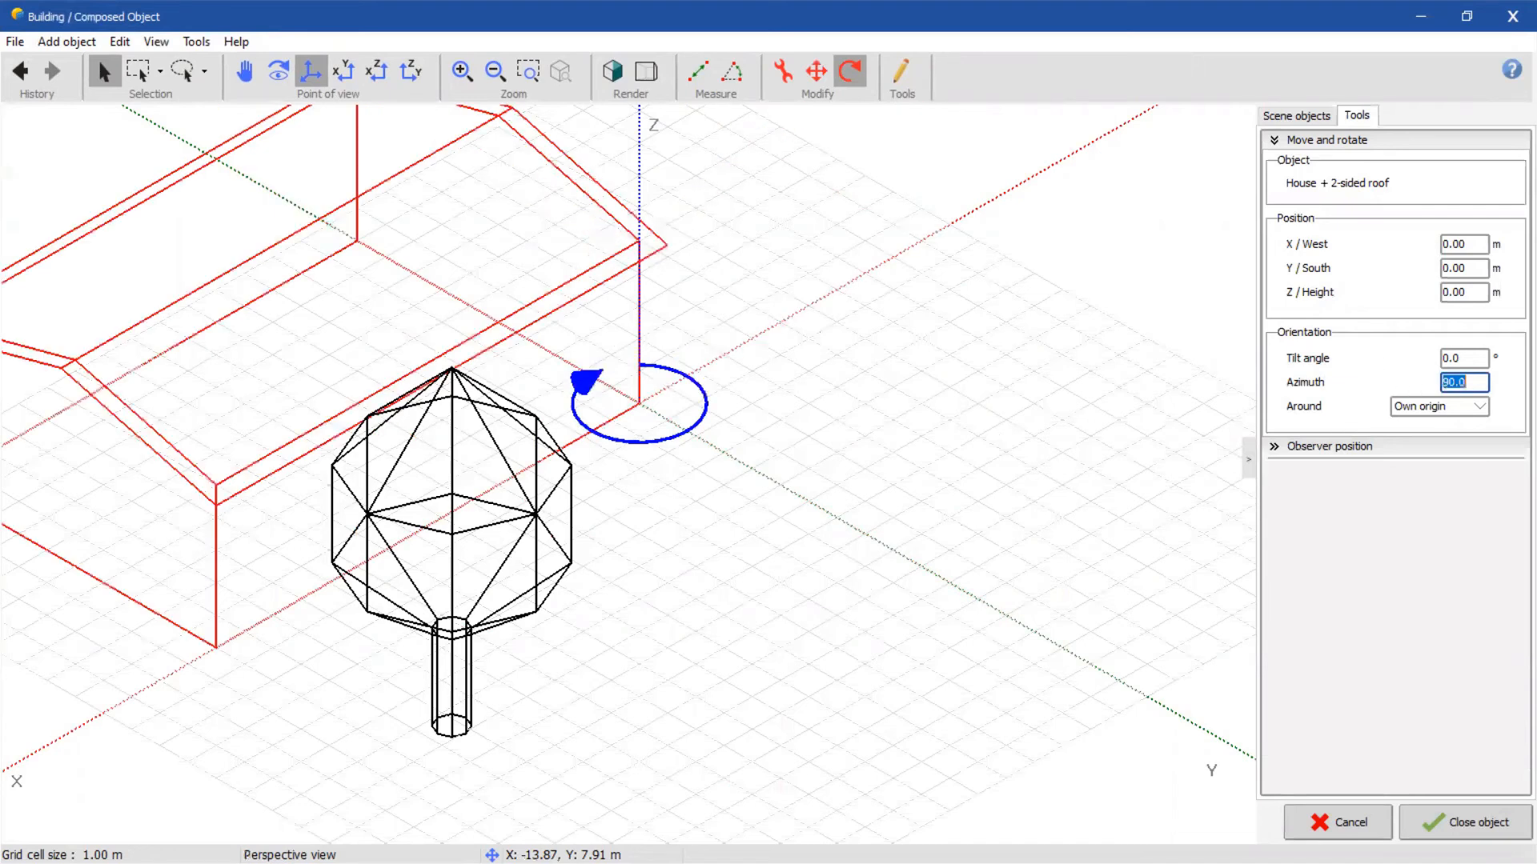
# - Try azimuth values of 270° and 360° on the house with the two-sided roof
pyautogui.write('270')
pyautogui.press('Return')
pyautogui.write('360')
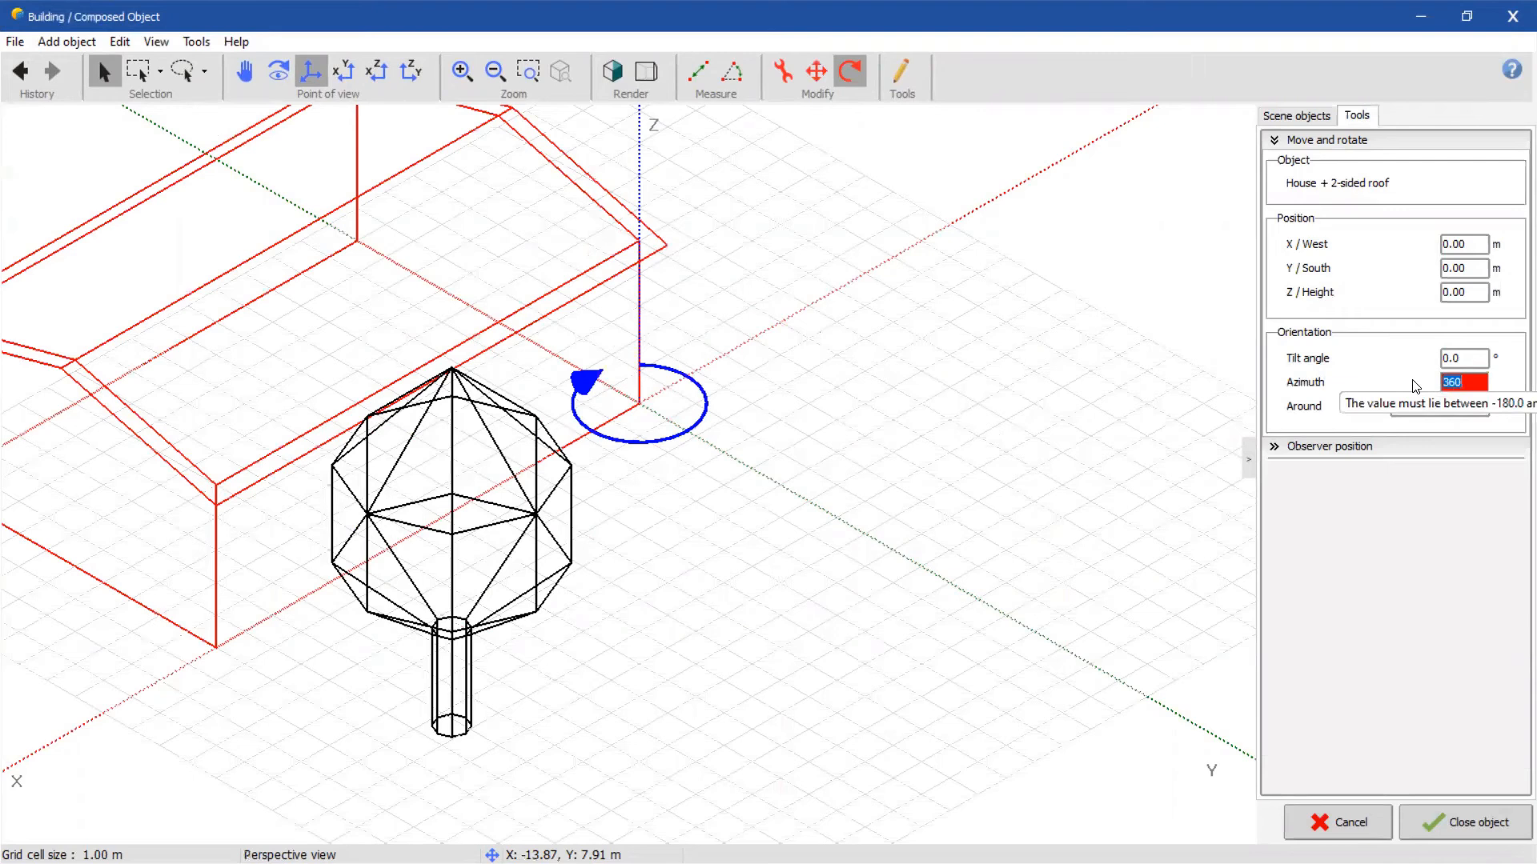
# - Close the building object containing the rotated house, and close and reopen the shading scene
pyautogui.click(894, 533)
pyautogui.scroll(3, 771, 561)
pyautogui.scroll(-5, 770, 560)
pyautogui.click(1488, 820)
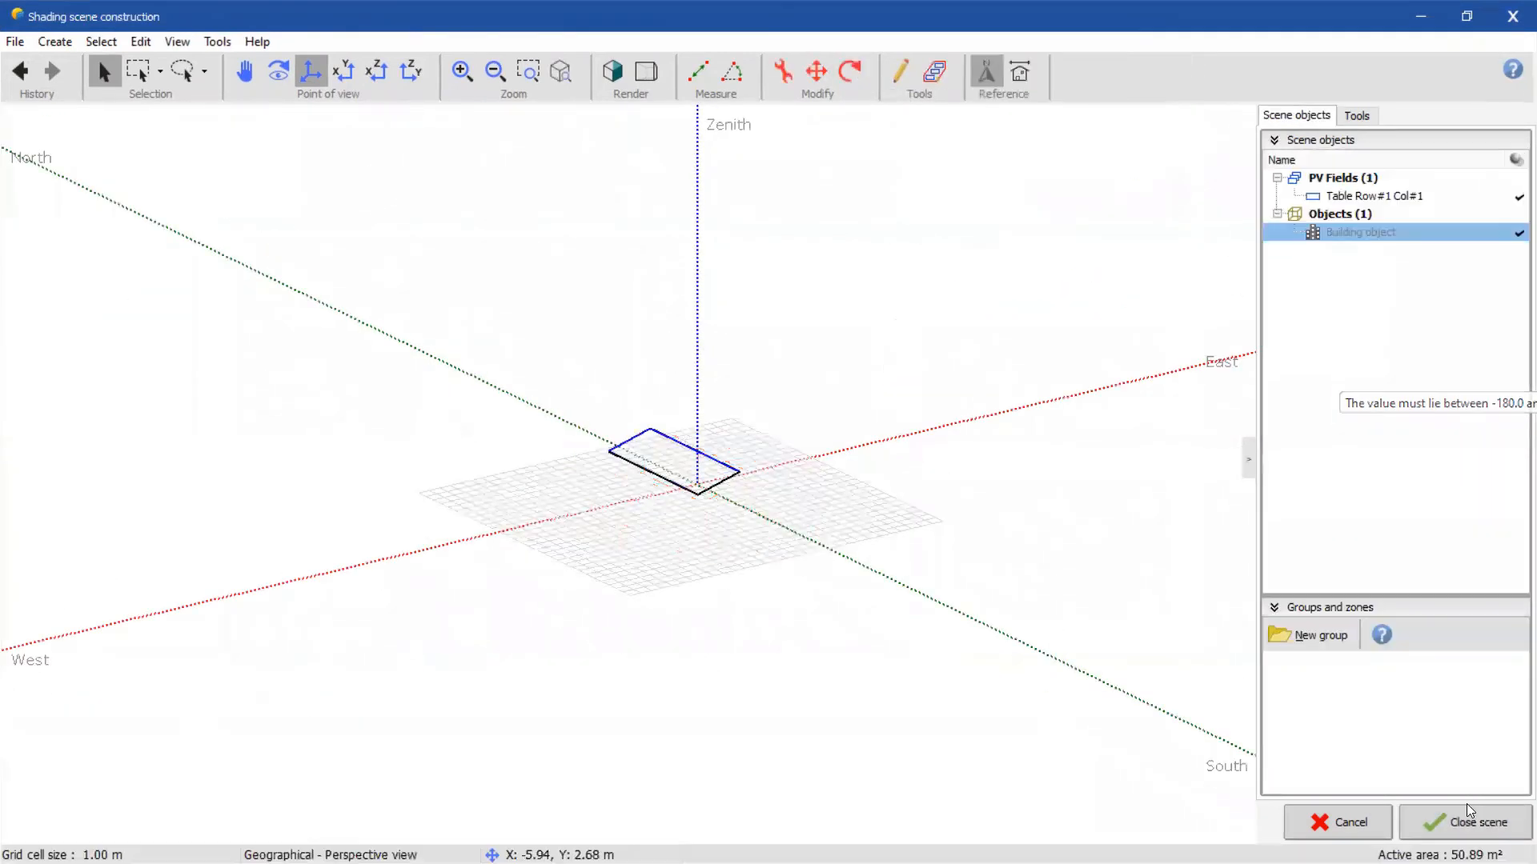
pyautogui.click(905, 367)
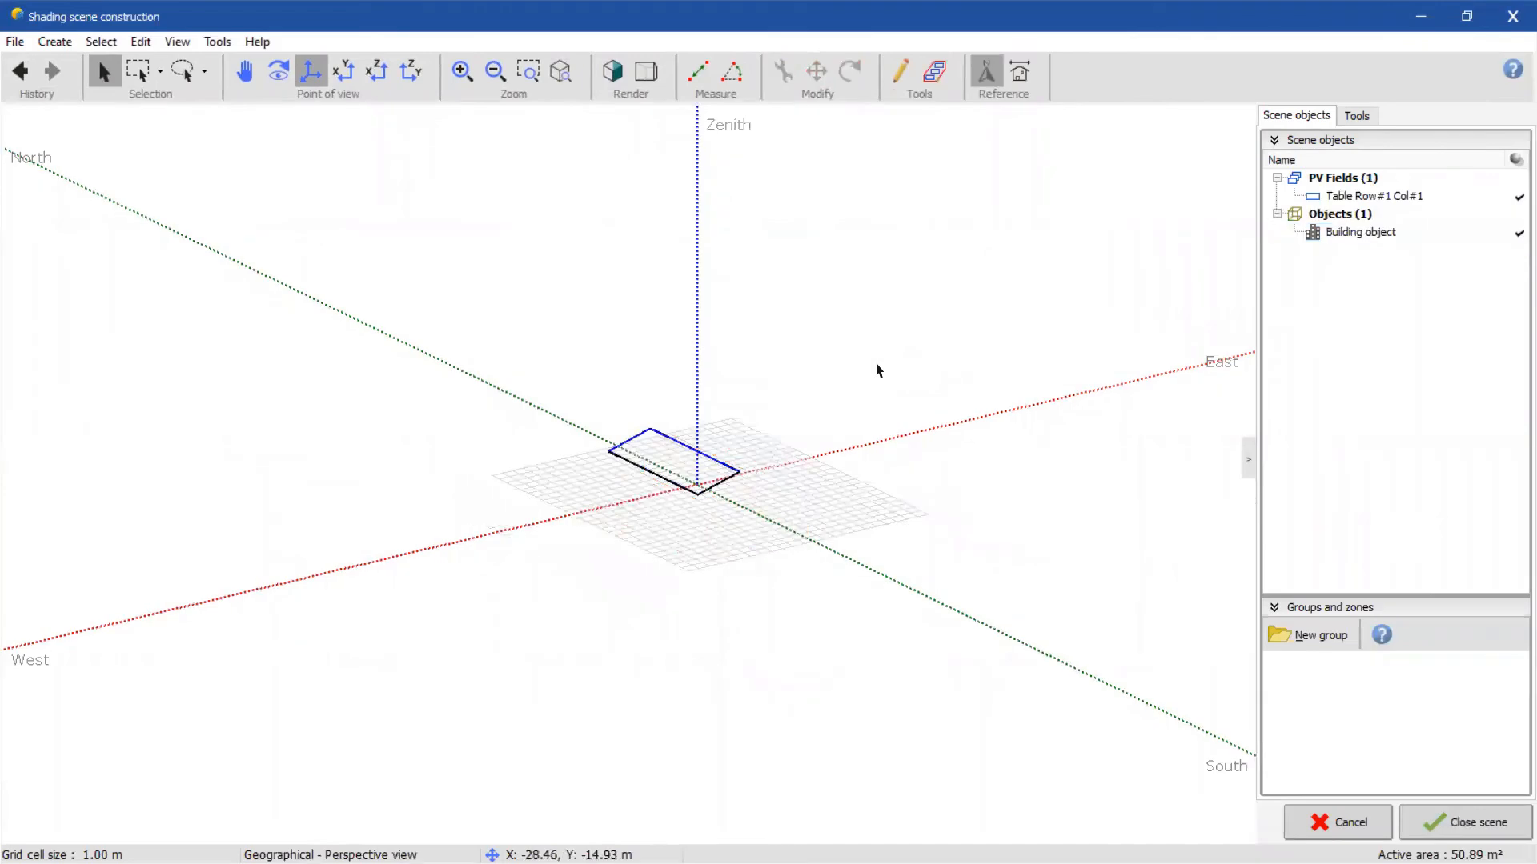
pyautogui.click(1461, 828)
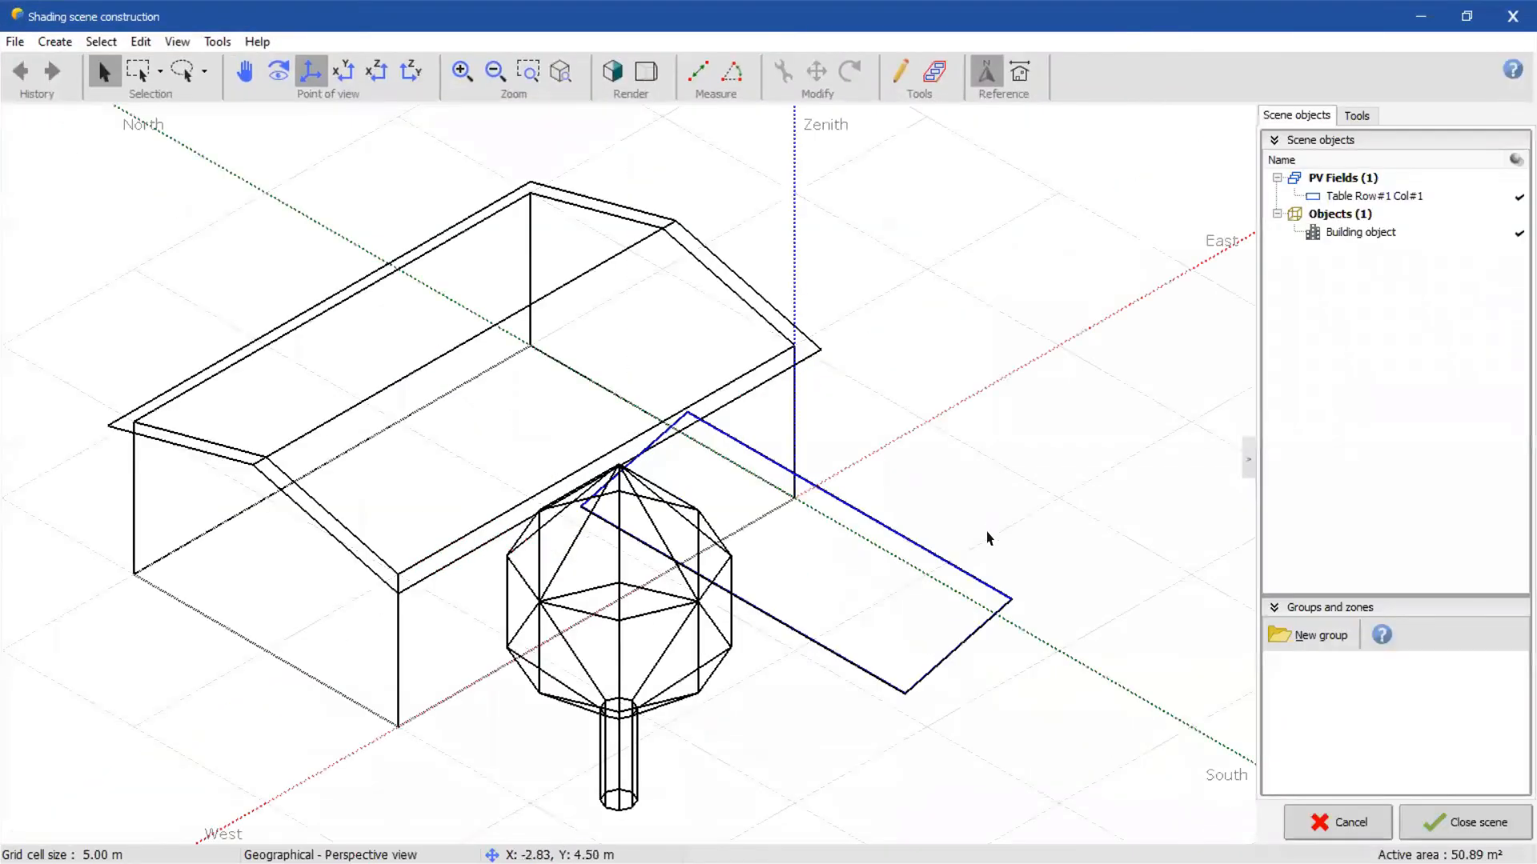
# - Rotate the PV table to an azimuth of 0° around its own origin
pyautogui.scroll(-5, 881, 497)
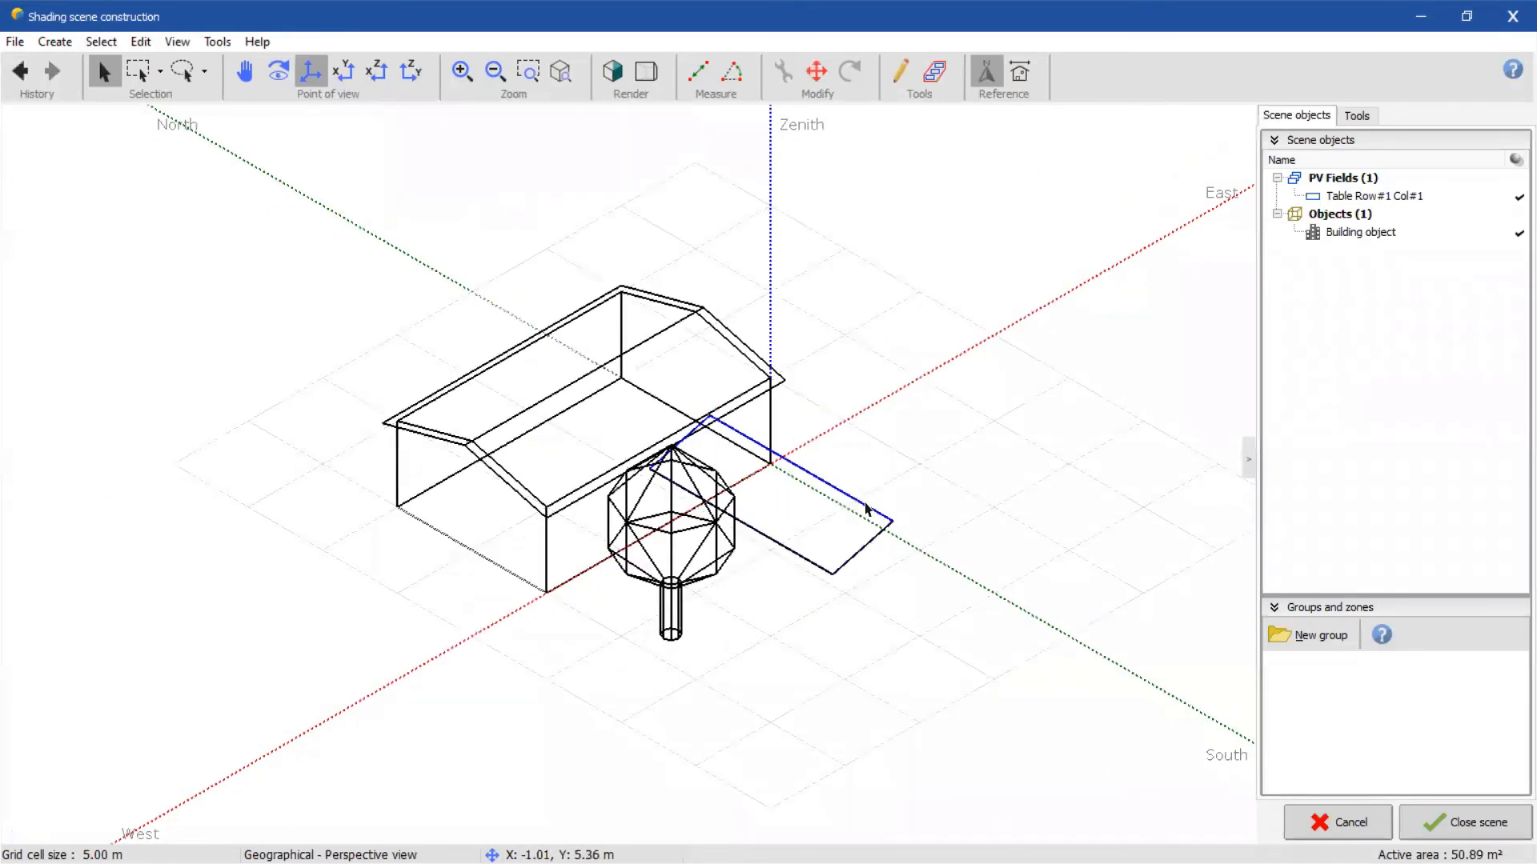
pyautogui.click(866, 509)
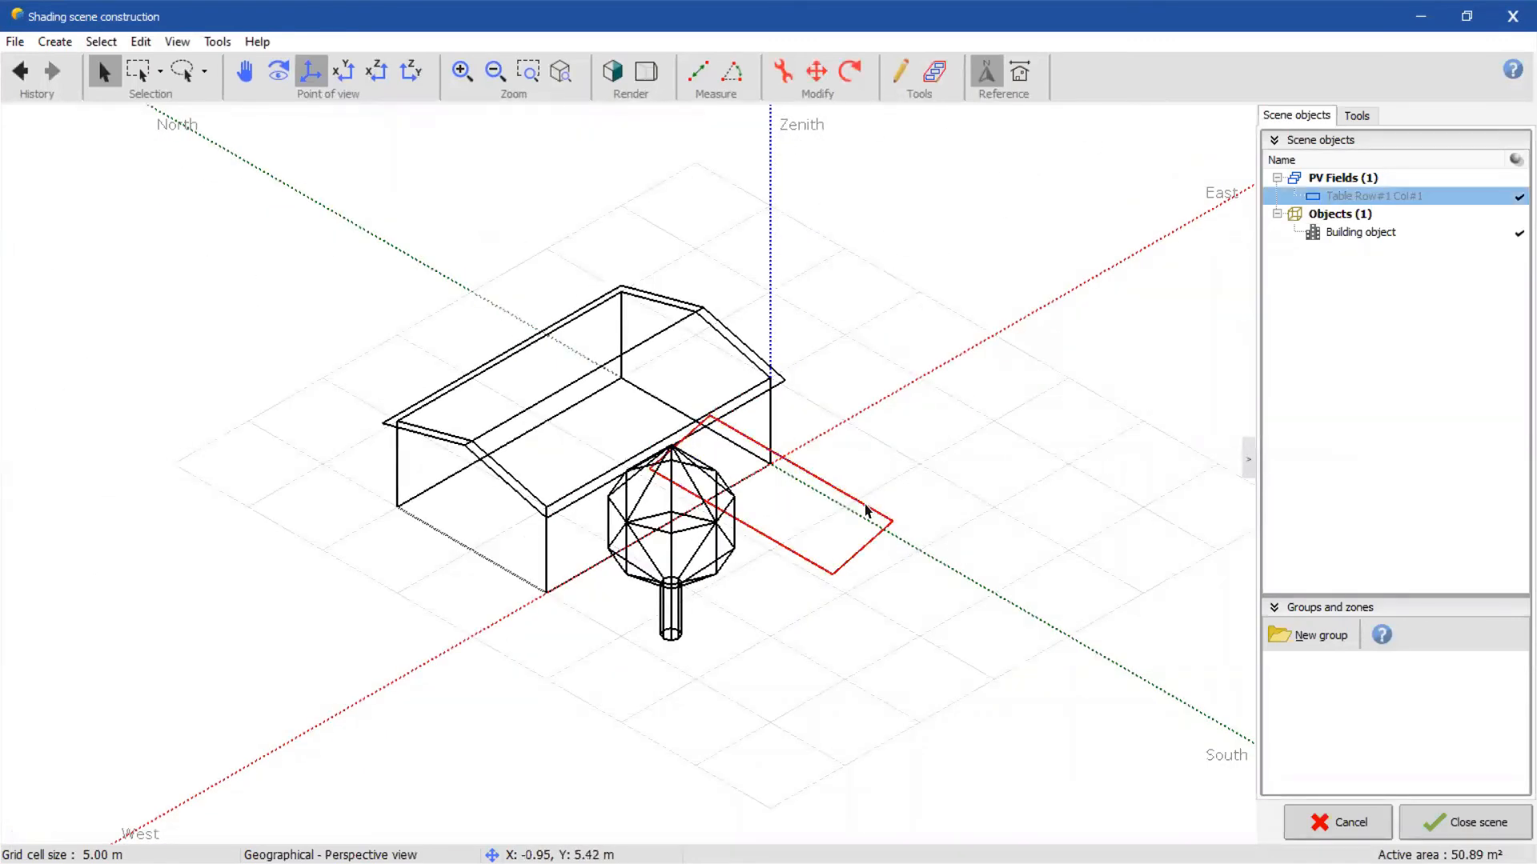
pyautogui.click(850, 74)
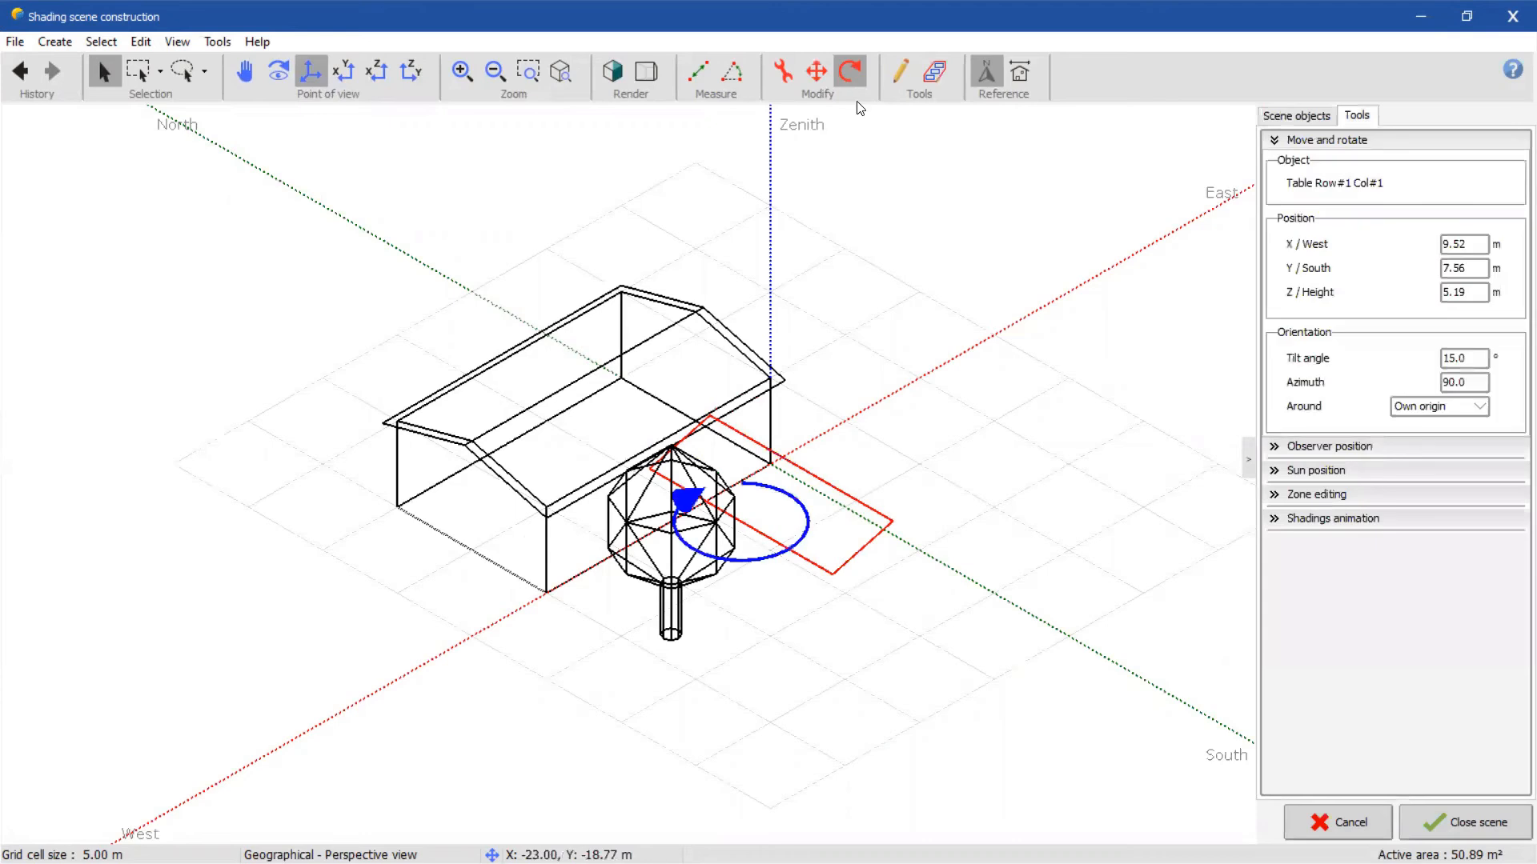
pyautogui.click(1457, 383)
pyautogui.hotkey('ctrl', 'a')
pyautogui.write('0')
pyautogui.press('Return')
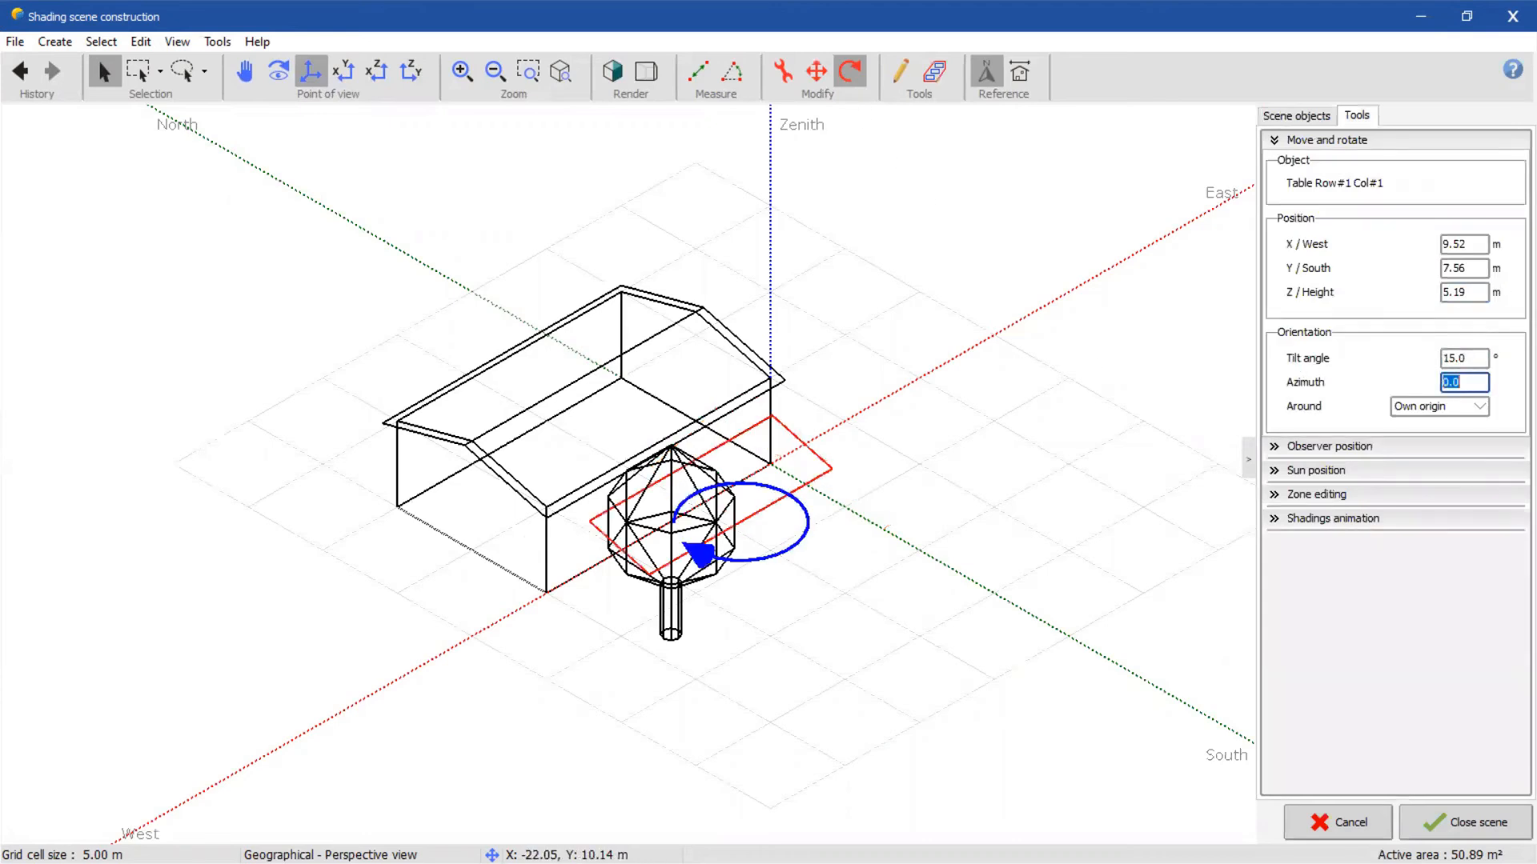
pyautogui.click(936, 256)
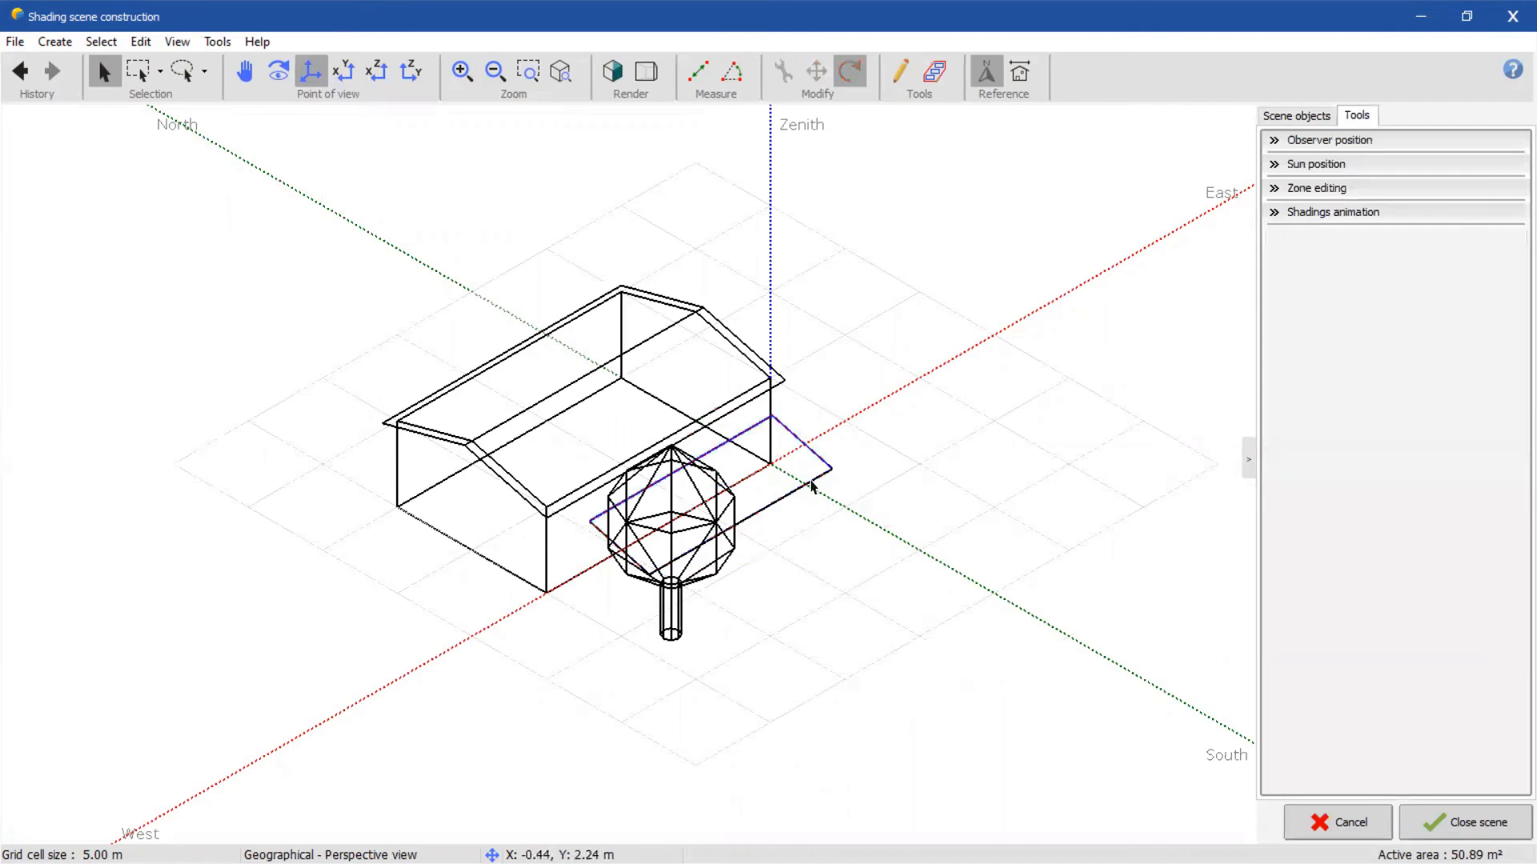
# - Move the PV table in the top view onto the south slope of the house roof, below the ridge
pyautogui.moveTo(812, 484); pyautogui.dragTo(960, 200, button='middle')
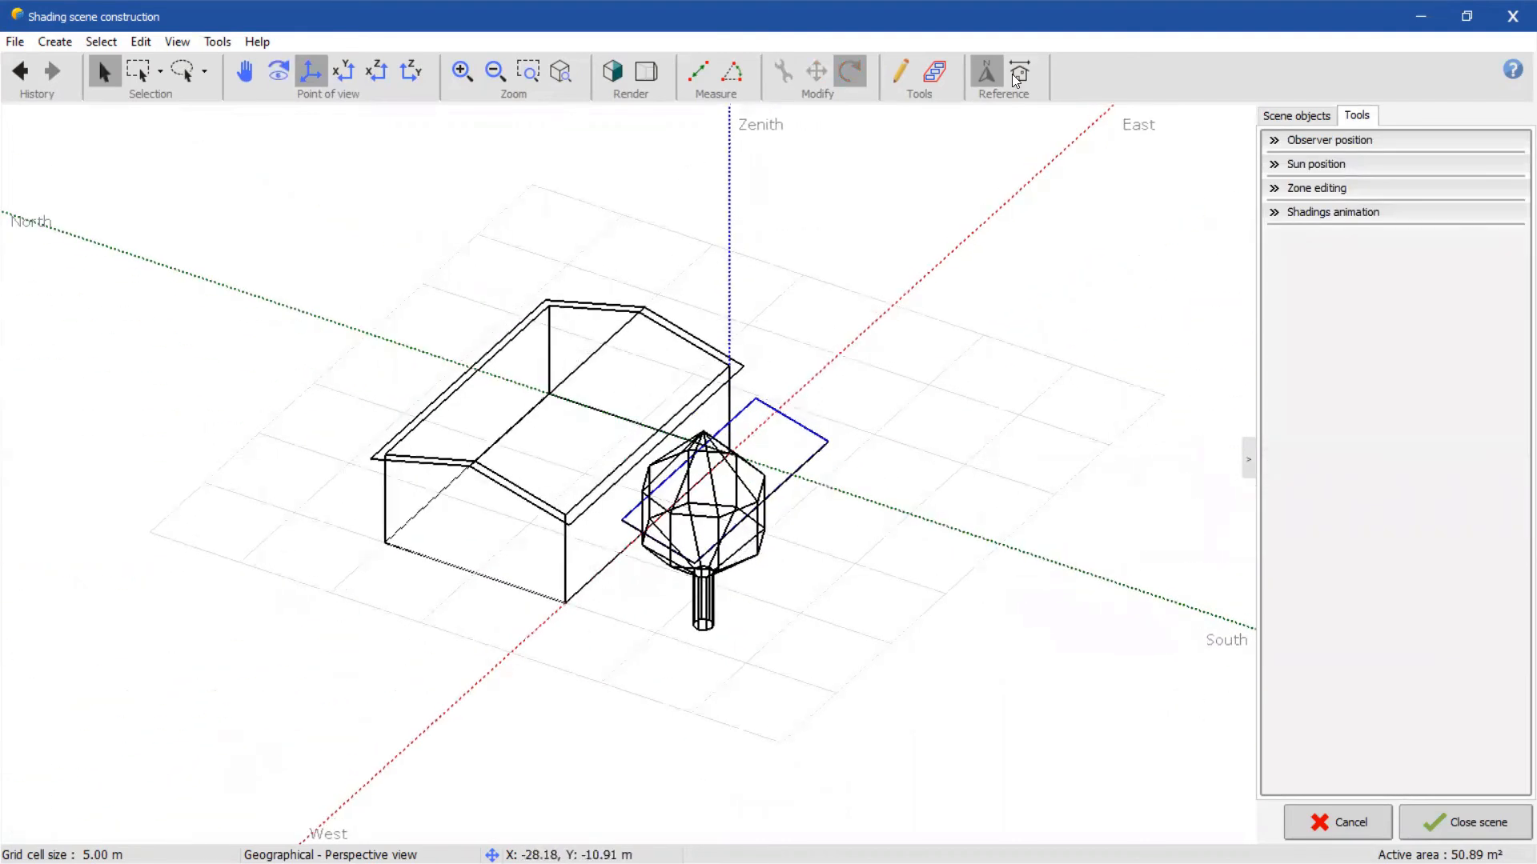
pyautogui.click(346, 74)
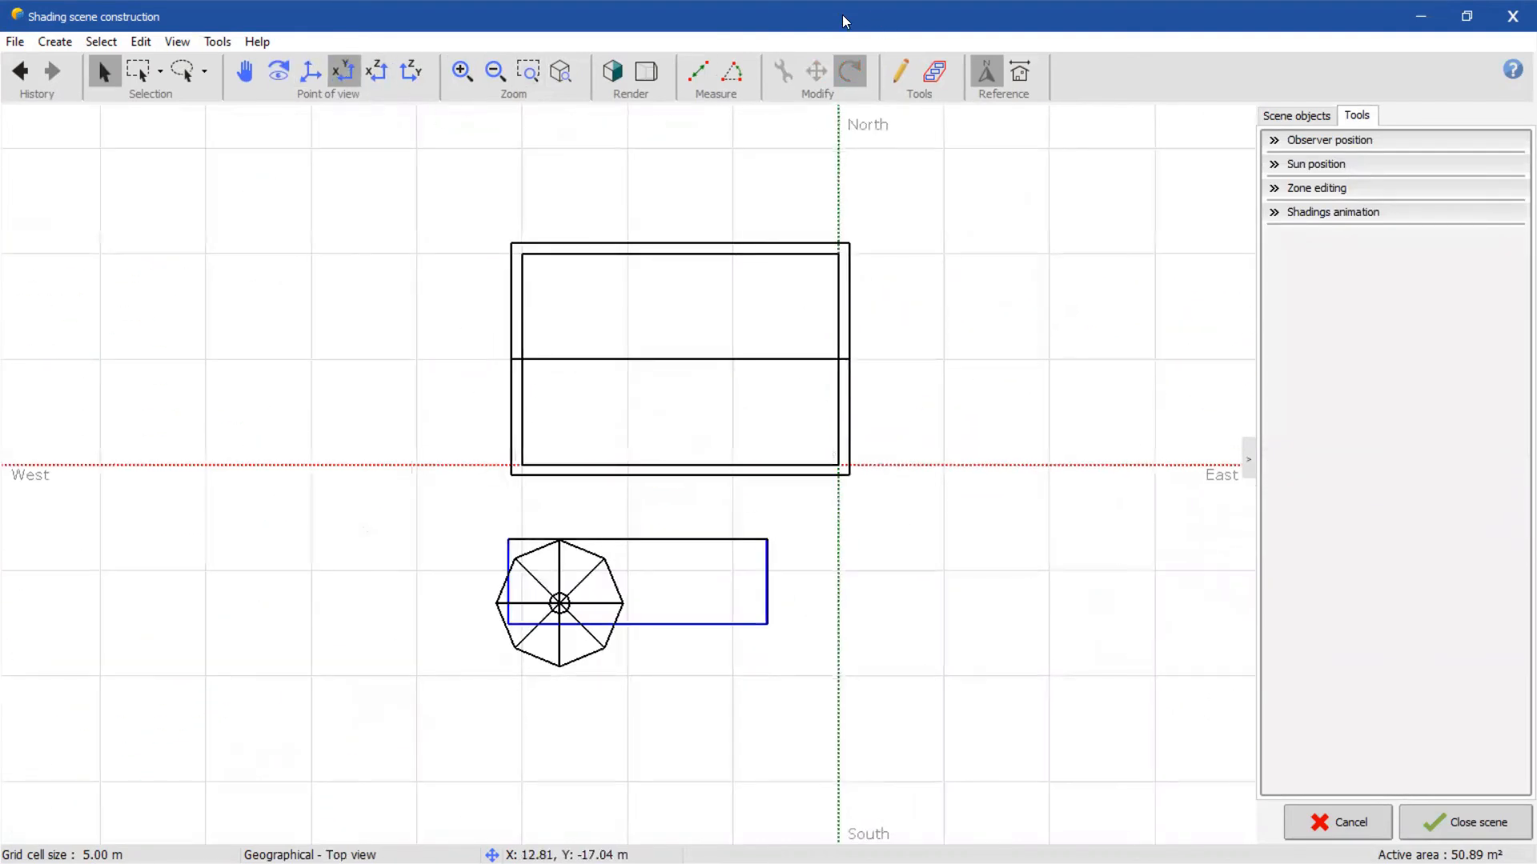
pyautogui.click(768, 602)
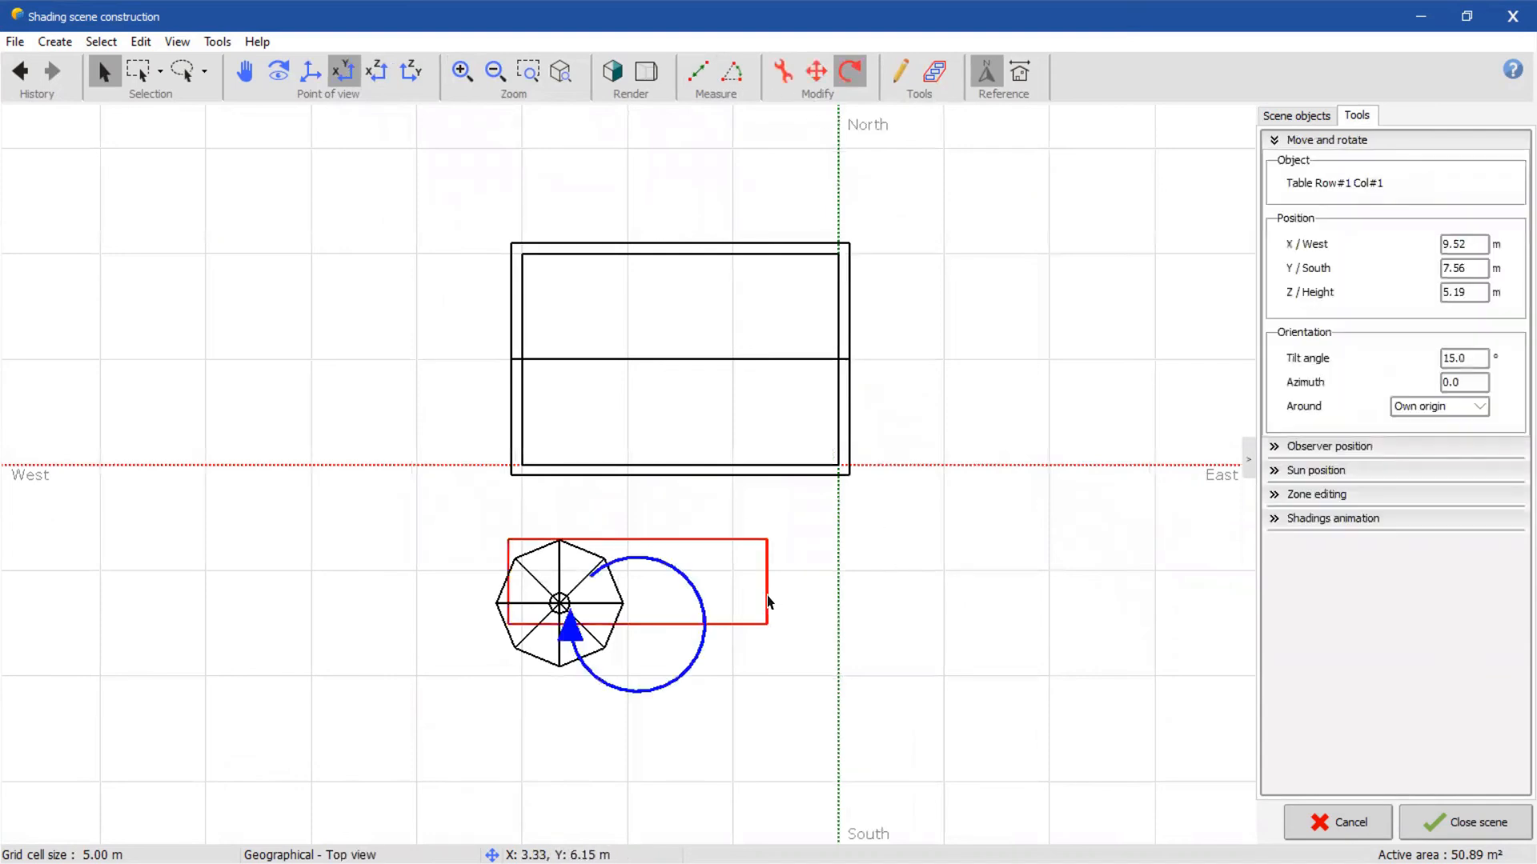
pyautogui.click(829, 70)
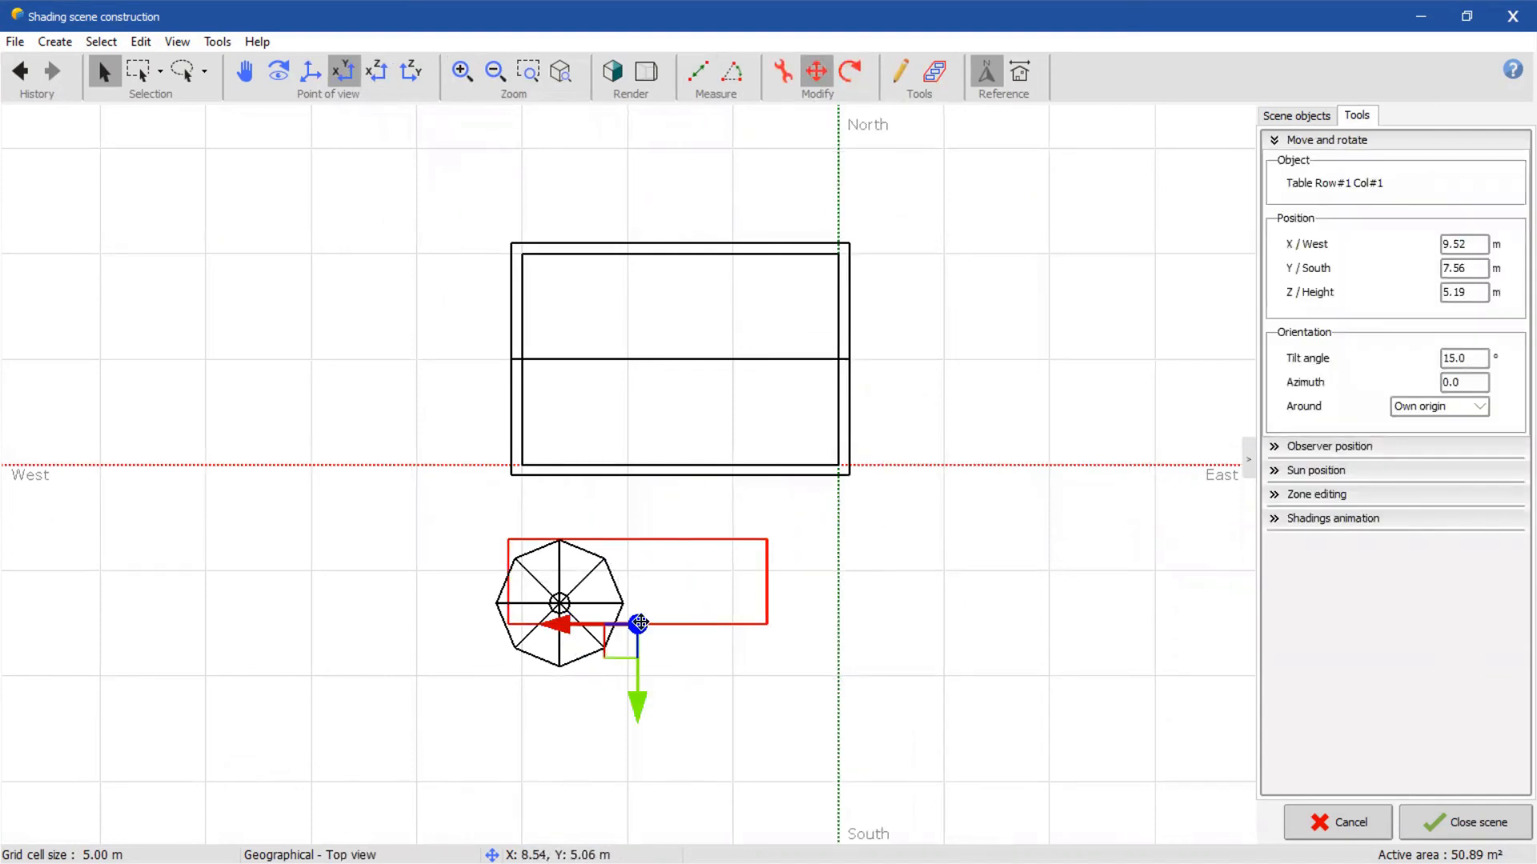
pyautogui.moveTo(644, 716); pyautogui.dragTo(666, 536)
pyautogui.moveTo(559, 453); pyautogui.dragTo(605, 454)
pyautogui.click(683, 621)
# - Try shifting the whole building object eastward along the X axis and undo the move
pyautogui.click(594, 645)
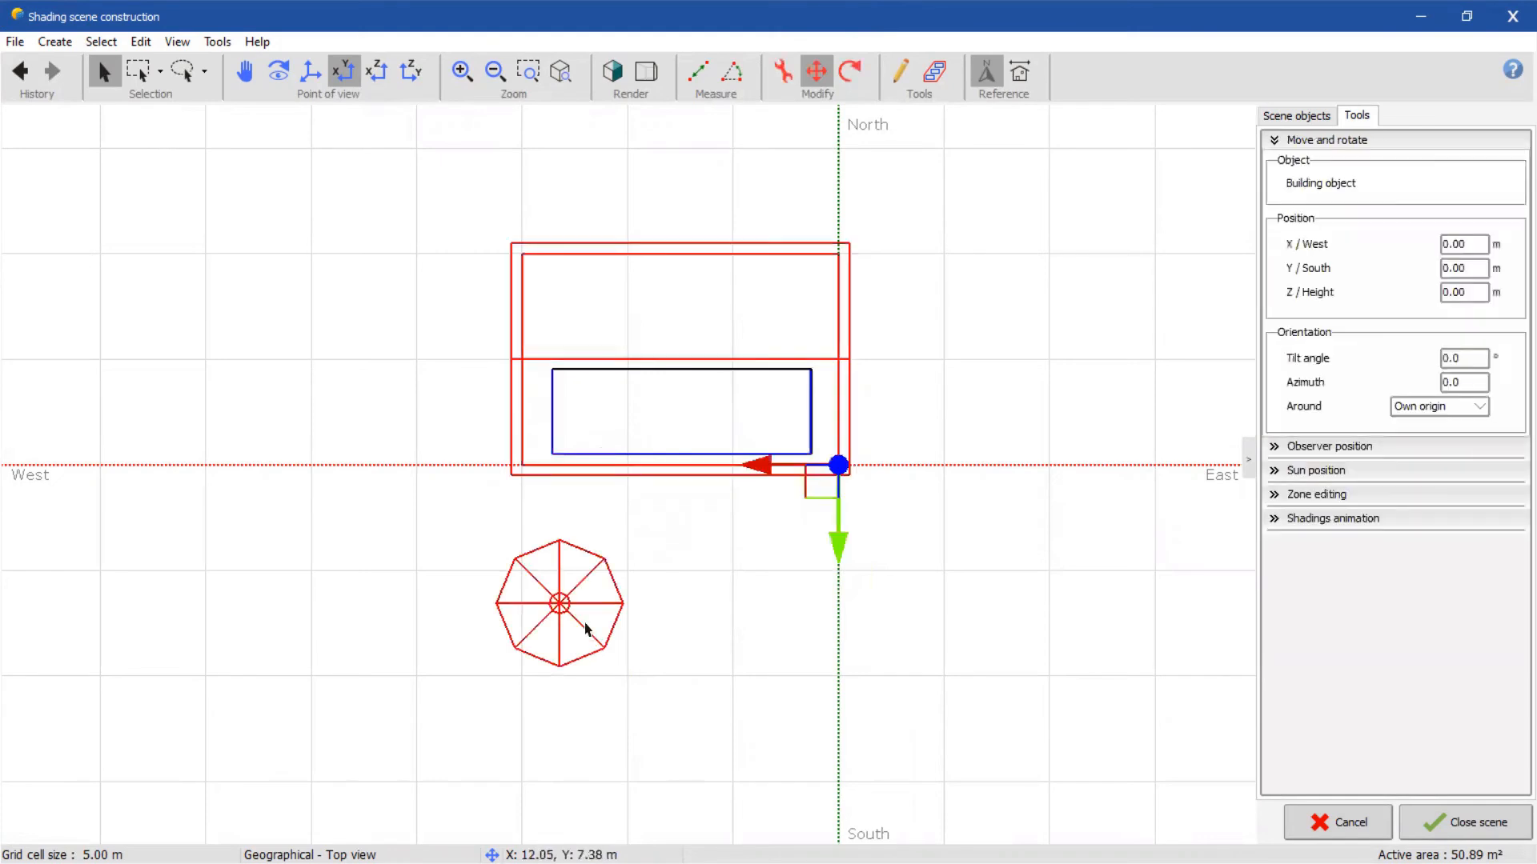
pyautogui.moveTo(814, 459); pyautogui.dragTo(877, 458)
pyautogui.hotkey('ctrl', 'z')
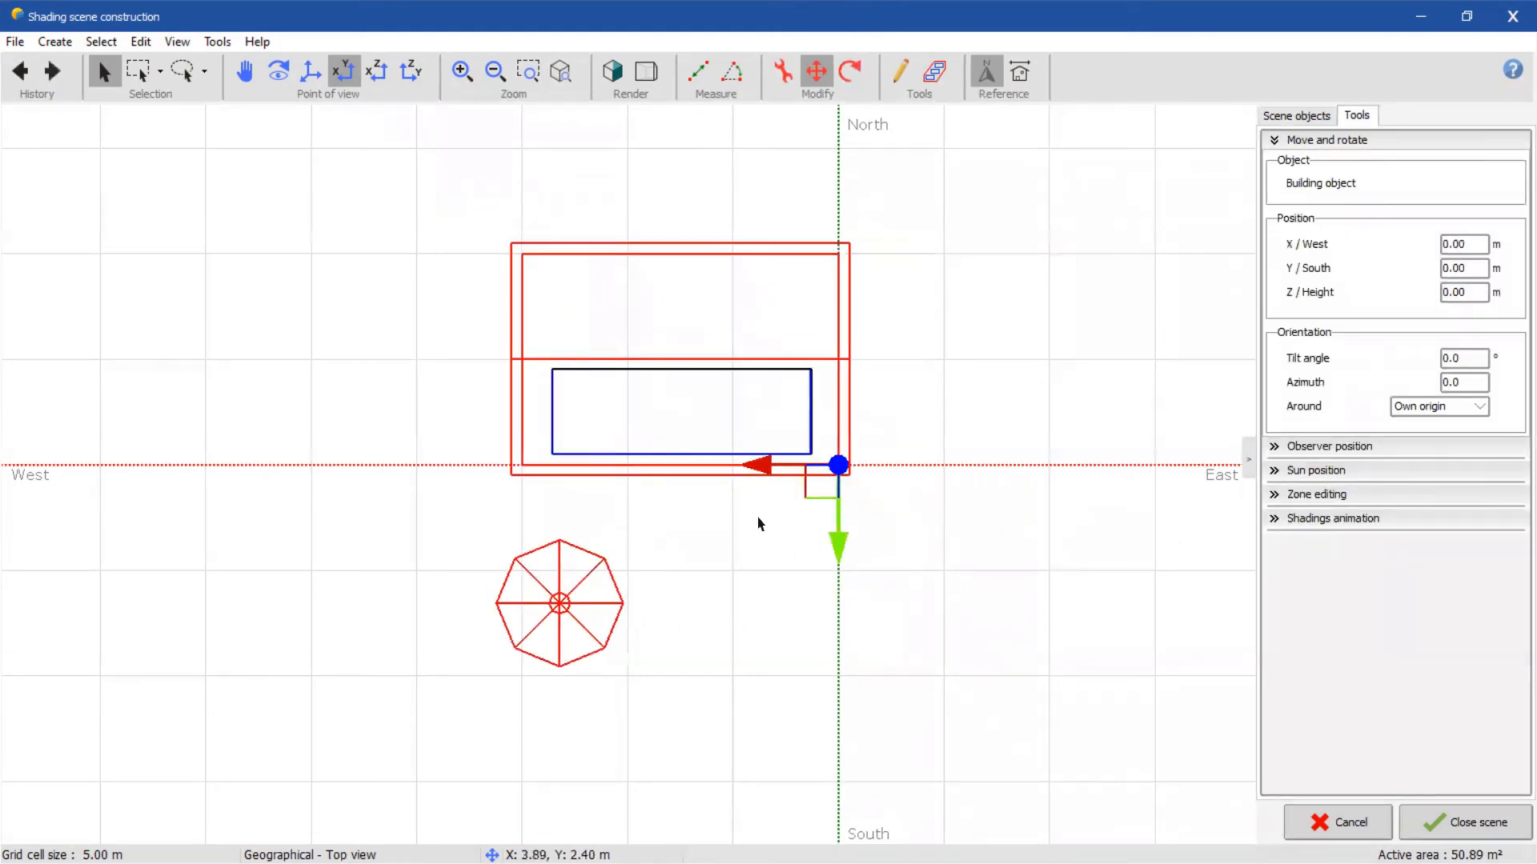
# - Open the building object for editing and view the tree's shape definition
pyautogui.click(799, 680)
pyautogui.moveTo(838, 620); pyautogui.dragTo(827, 458, button='middle')
pyautogui.doubleClick(612, 560)
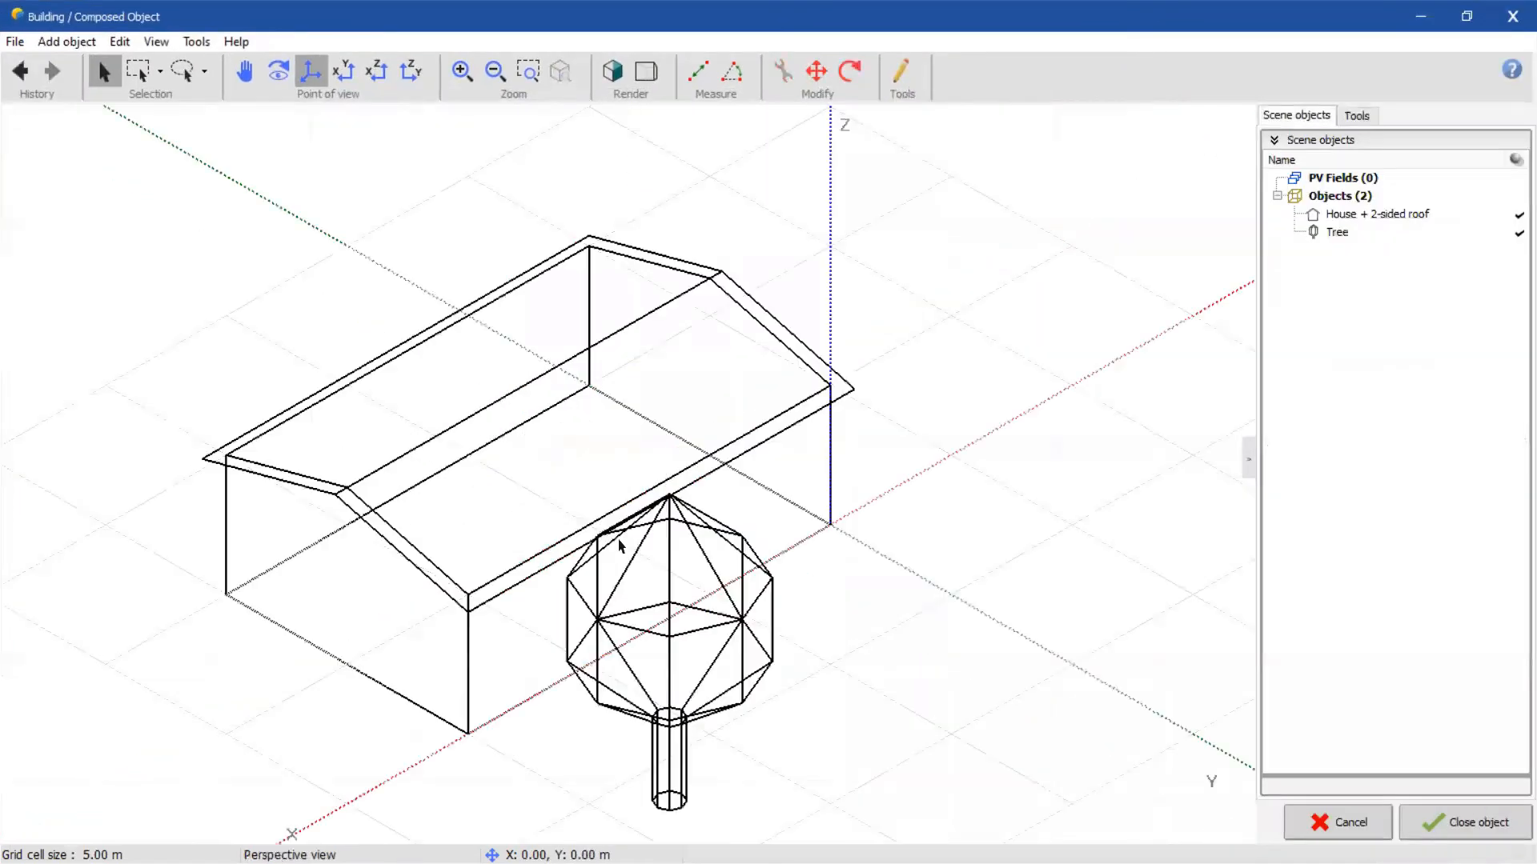
pyautogui.doubleClick(620, 546)
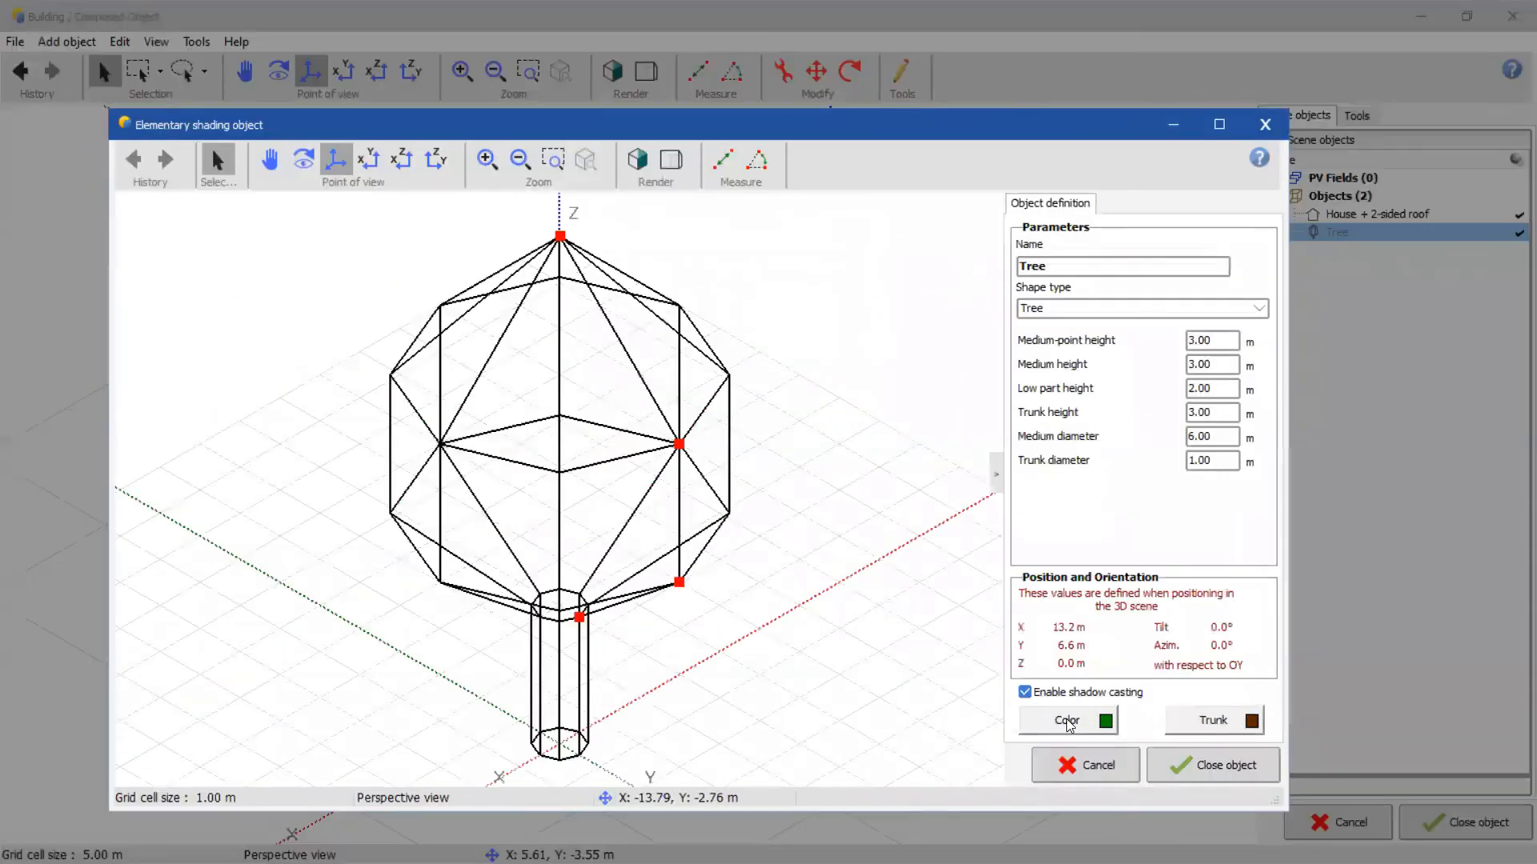
pyautogui.click(1066, 763)
# - Move the tree in the top view to about X 7.54 m, Y 3.78 m south of the house, and close the building object
pyautogui.click(353, 74)
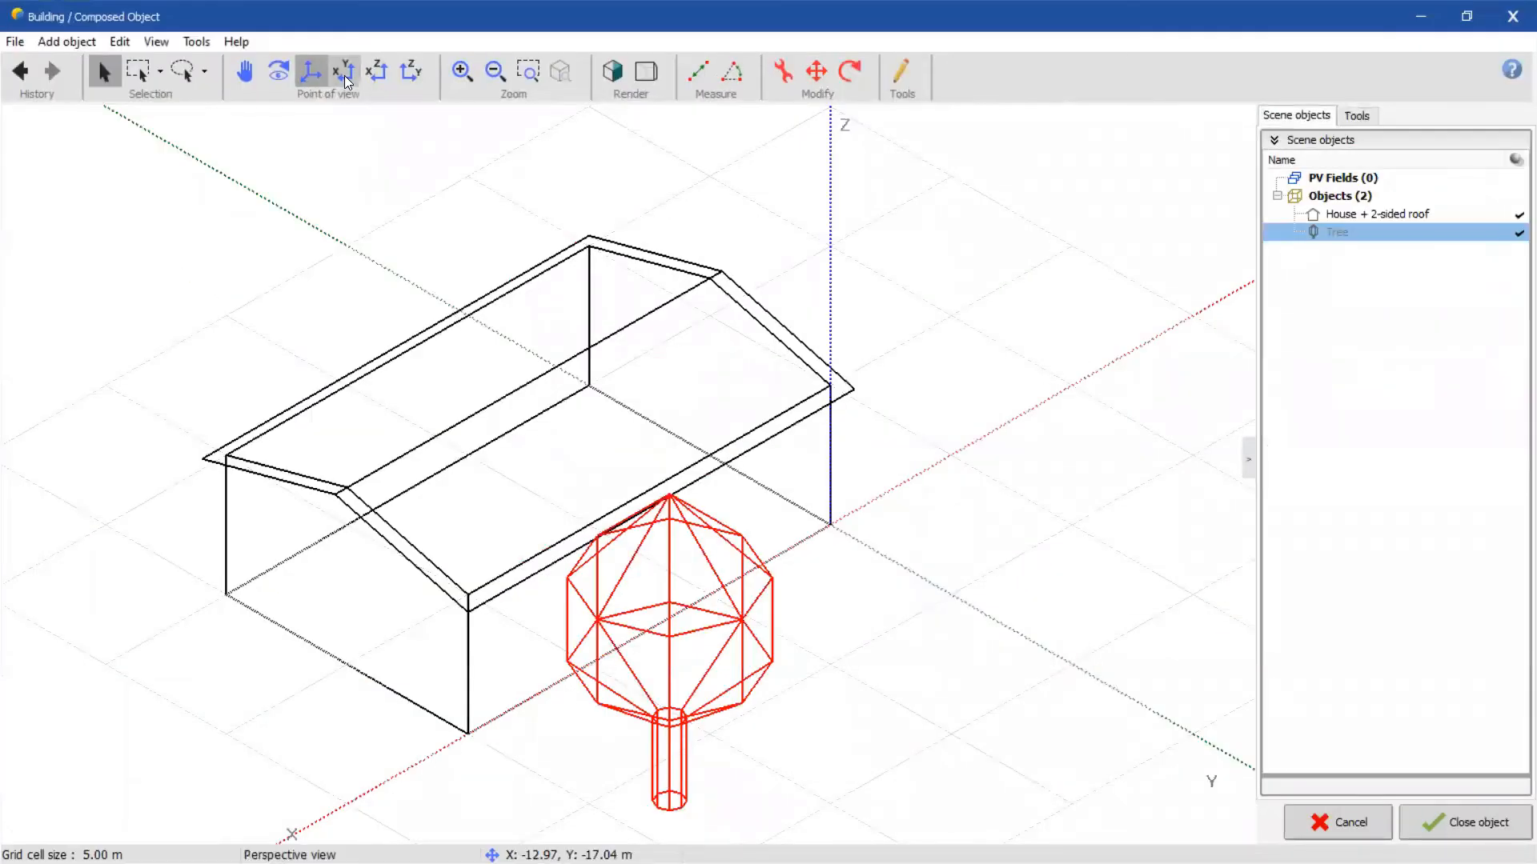
pyautogui.click(466, 711)
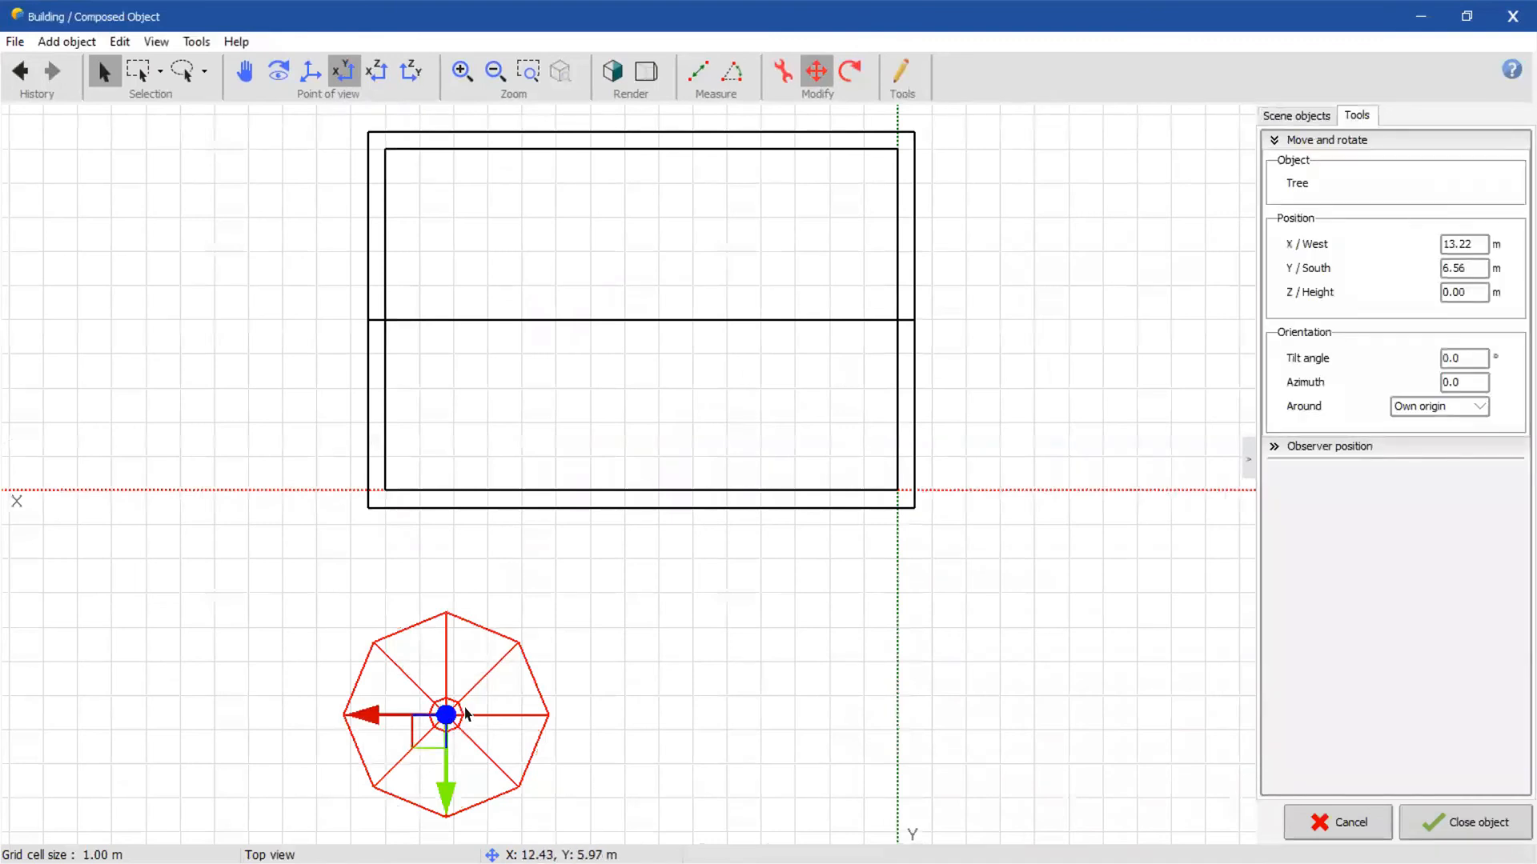
pyautogui.moveTo(372, 711); pyautogui.dragTo(576, 693)
pyautogui.moveTo(643, 777); pyautogui.dragTo(648, 696)
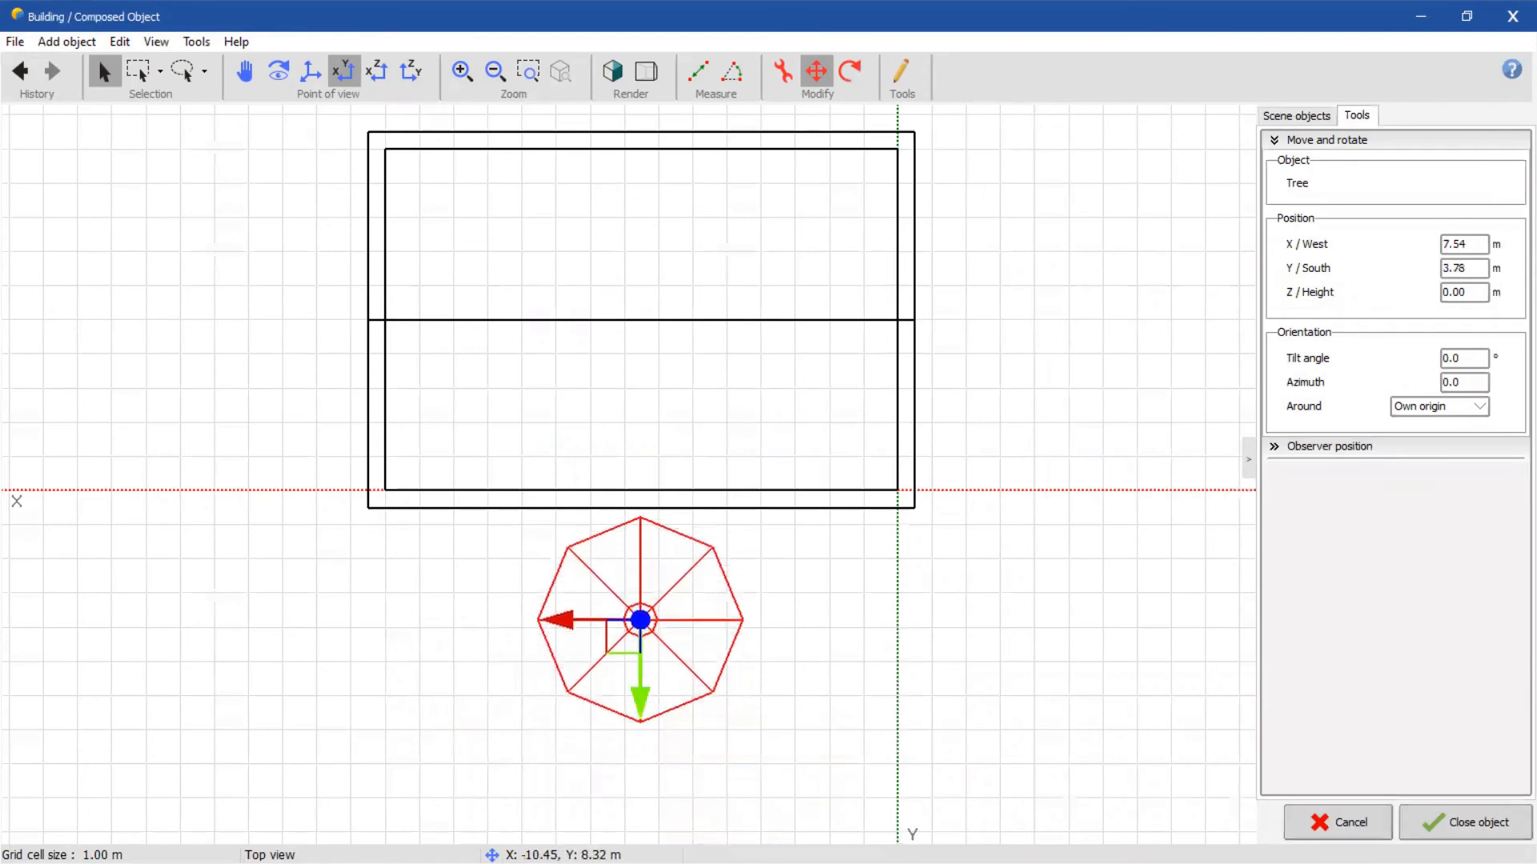
pyautogui.click(1501, 837)
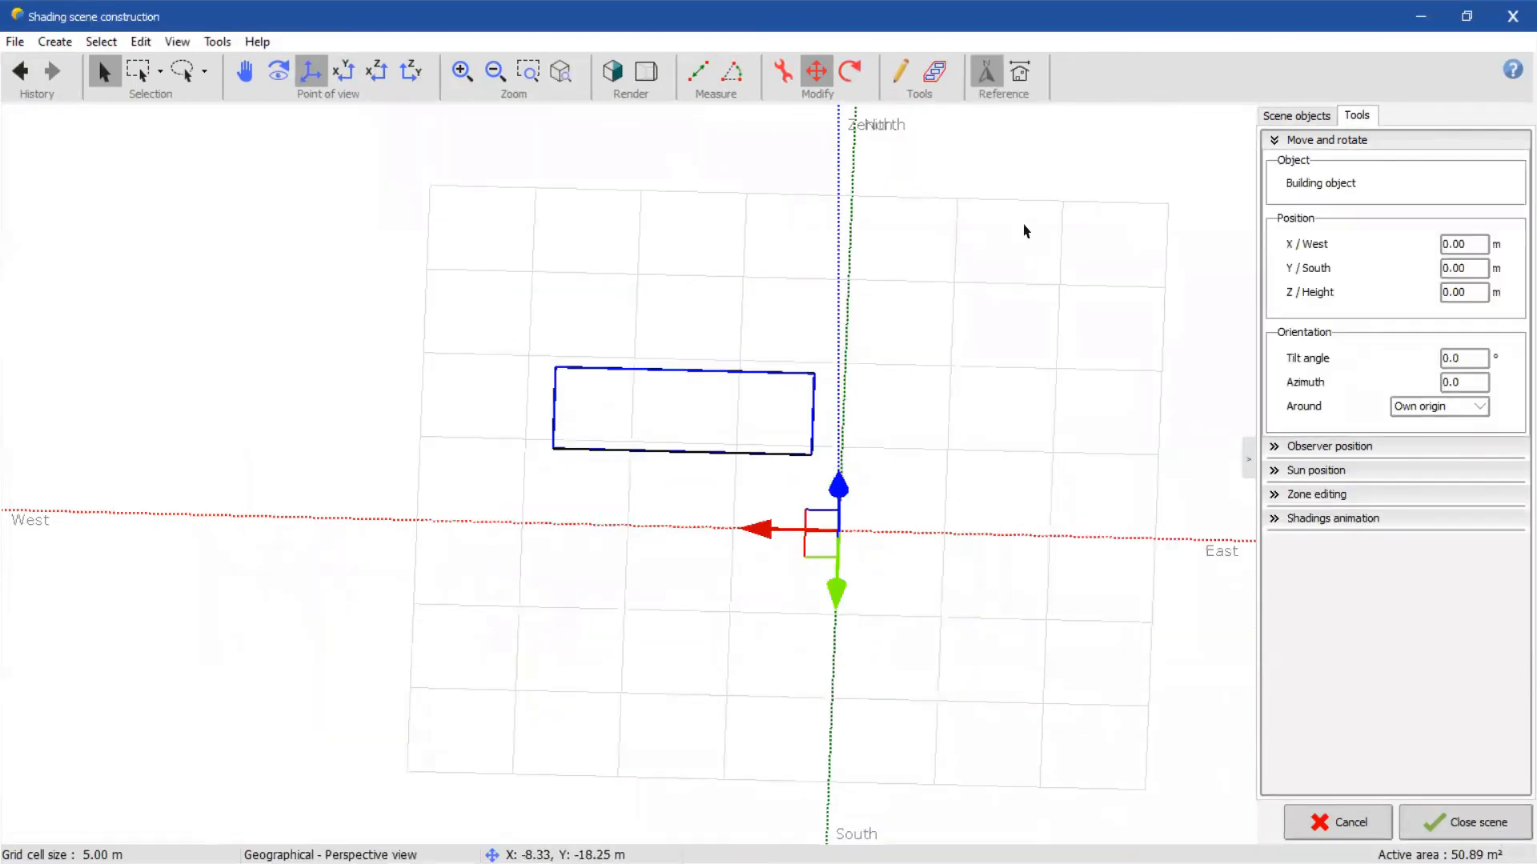
# - Close and reopen the shading scene and display it in the realistic shaded rendering
pyautogui.click(608, 75)
pyautogui.click(607, 74)
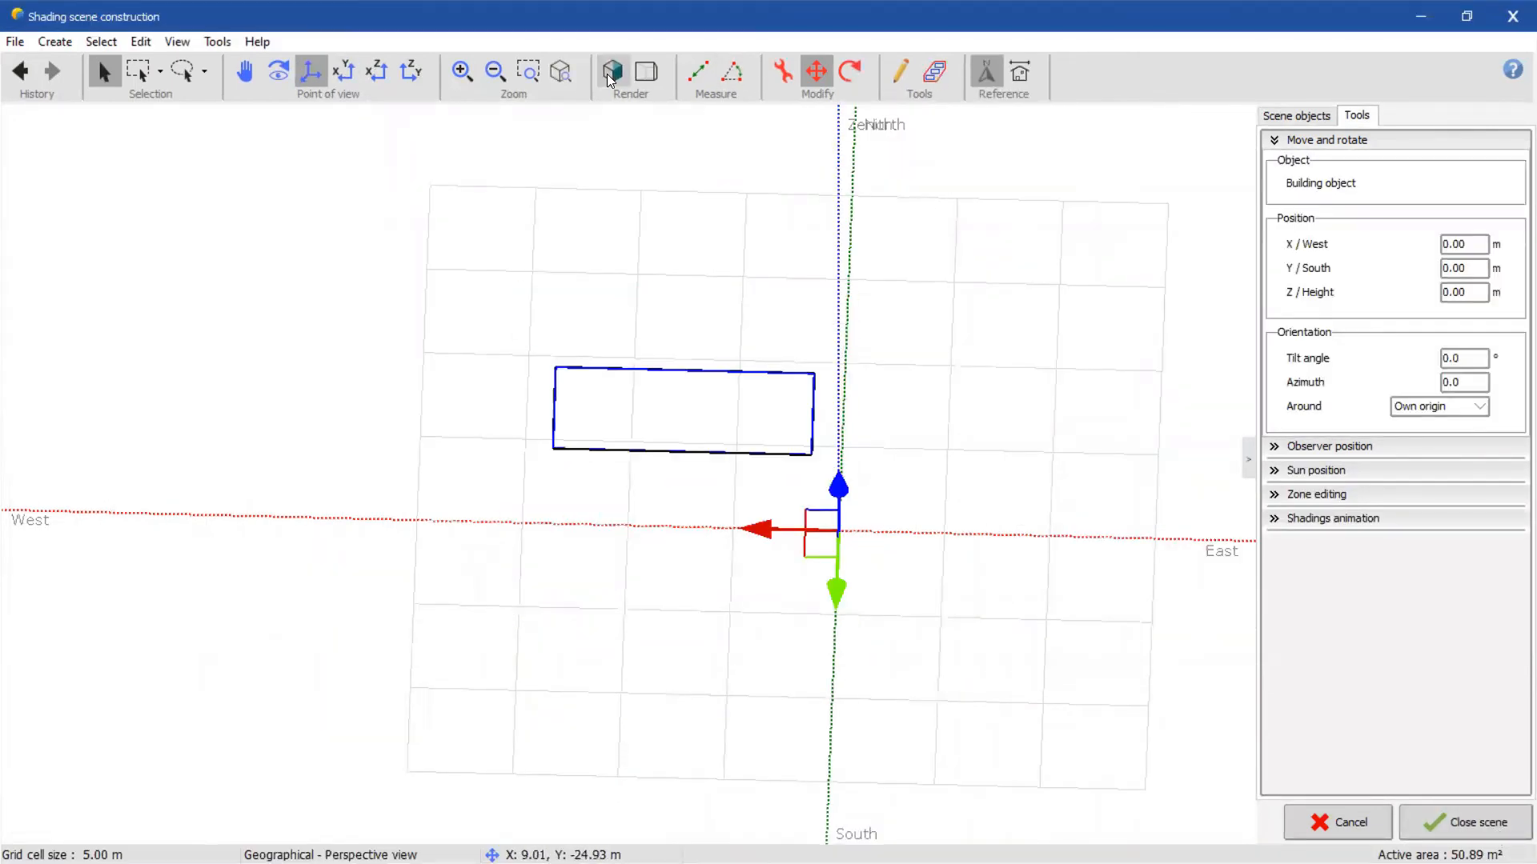
pyautogui.click(643, 78)
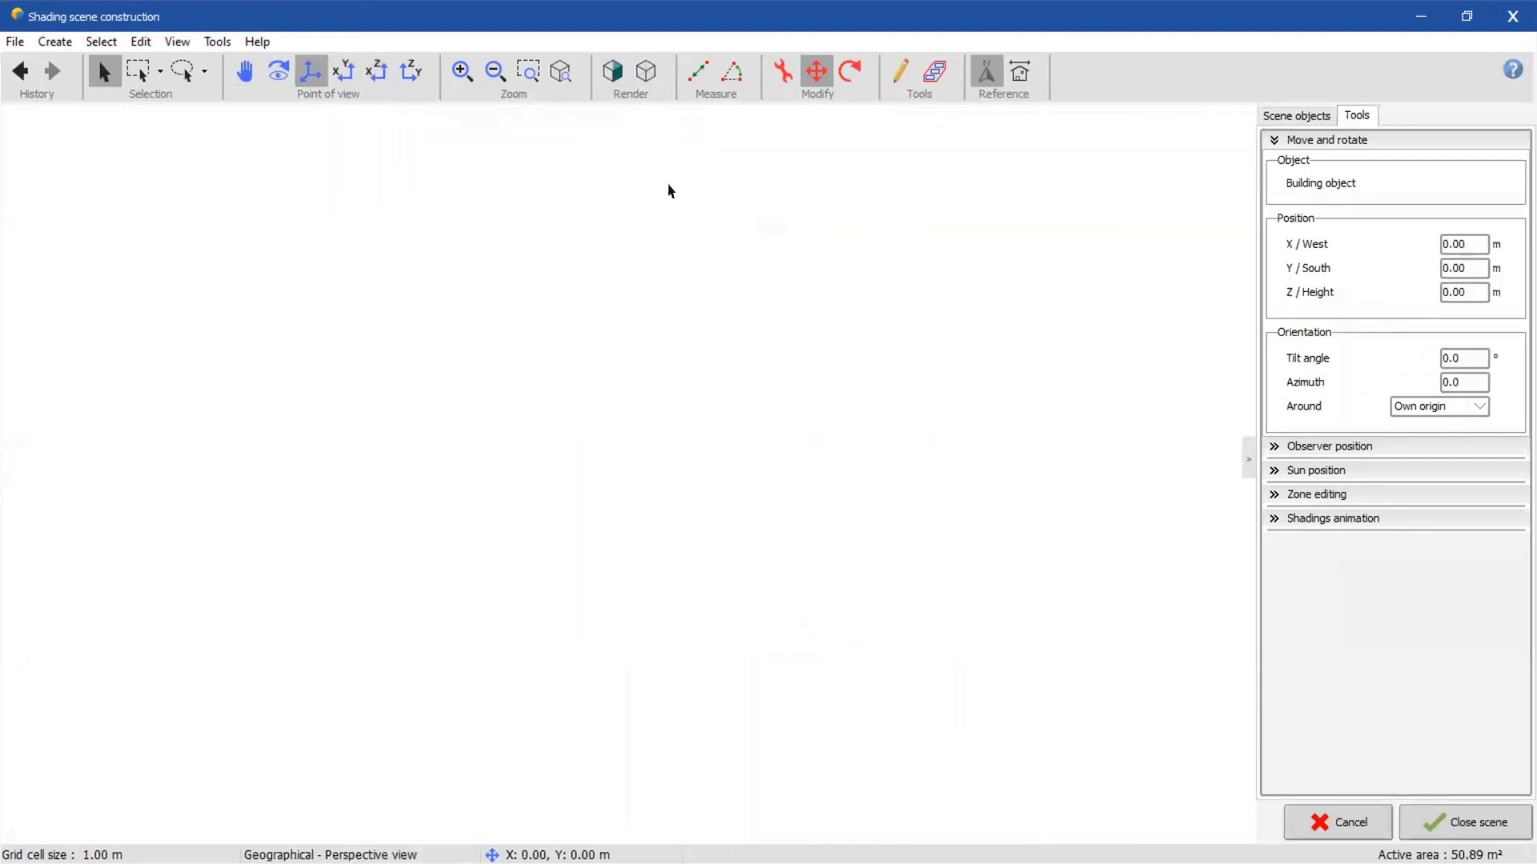
pyautogui.click(1466, 822)
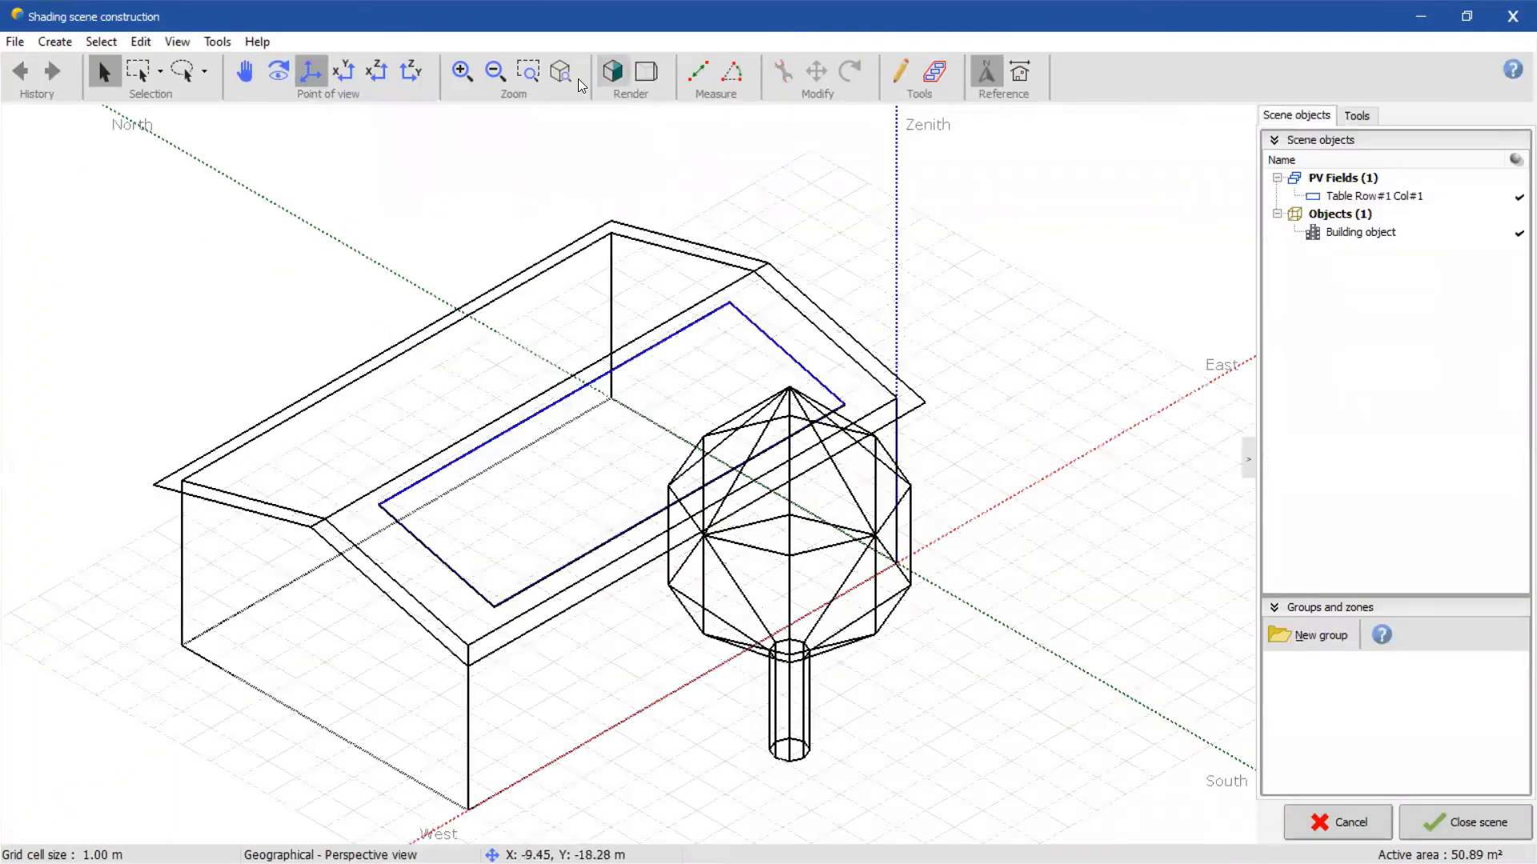
pyautogui.click(612, 72)
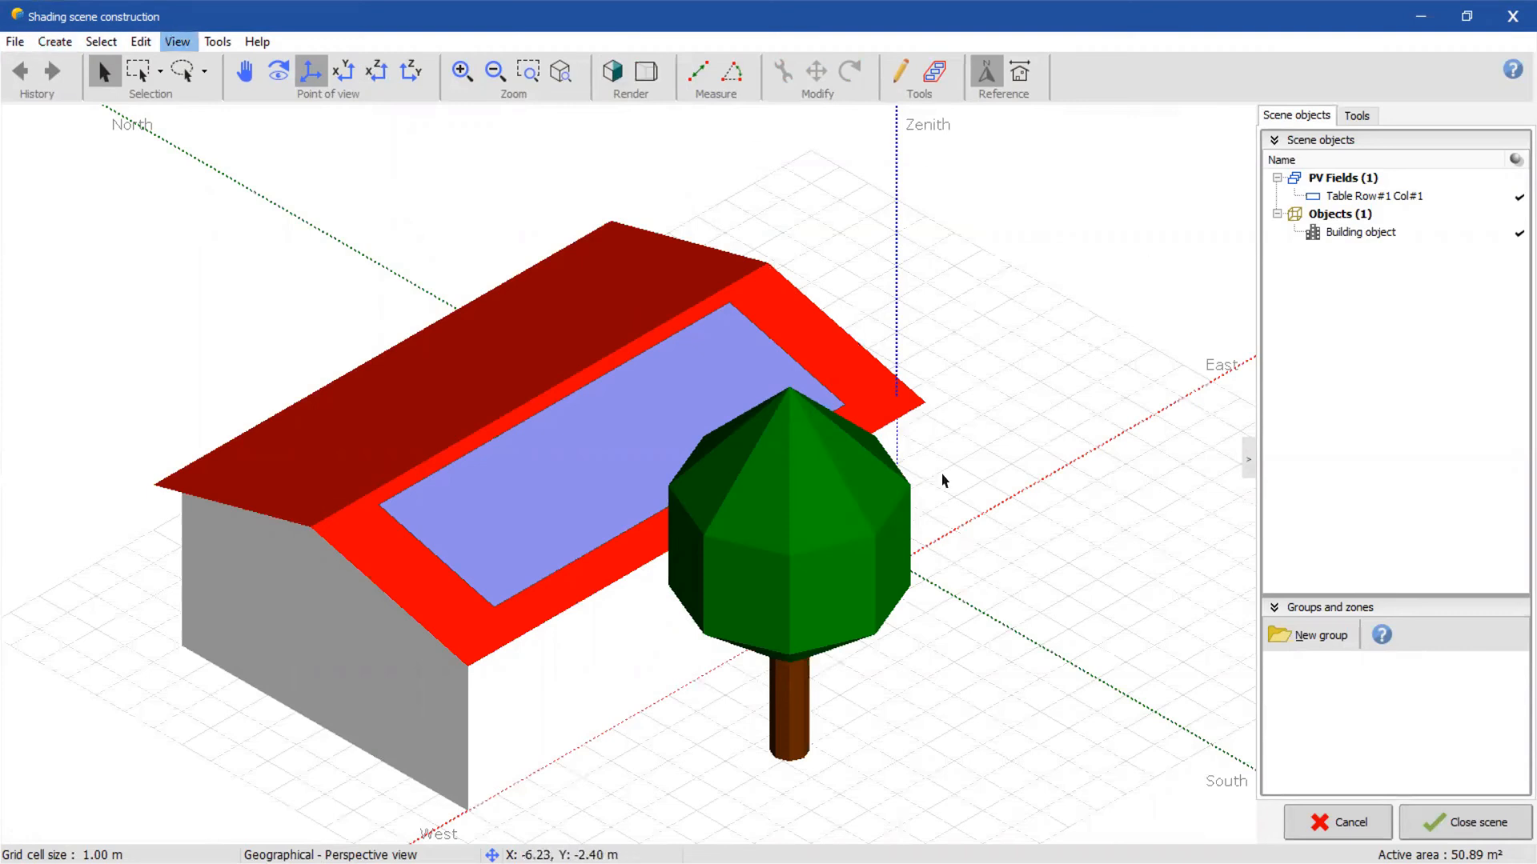
# - Run the shadings animation for 12/21/2020 with a step duration of 1 minute
pyautogui.click(1272, 609)
pyautogui.click(1356, 115)
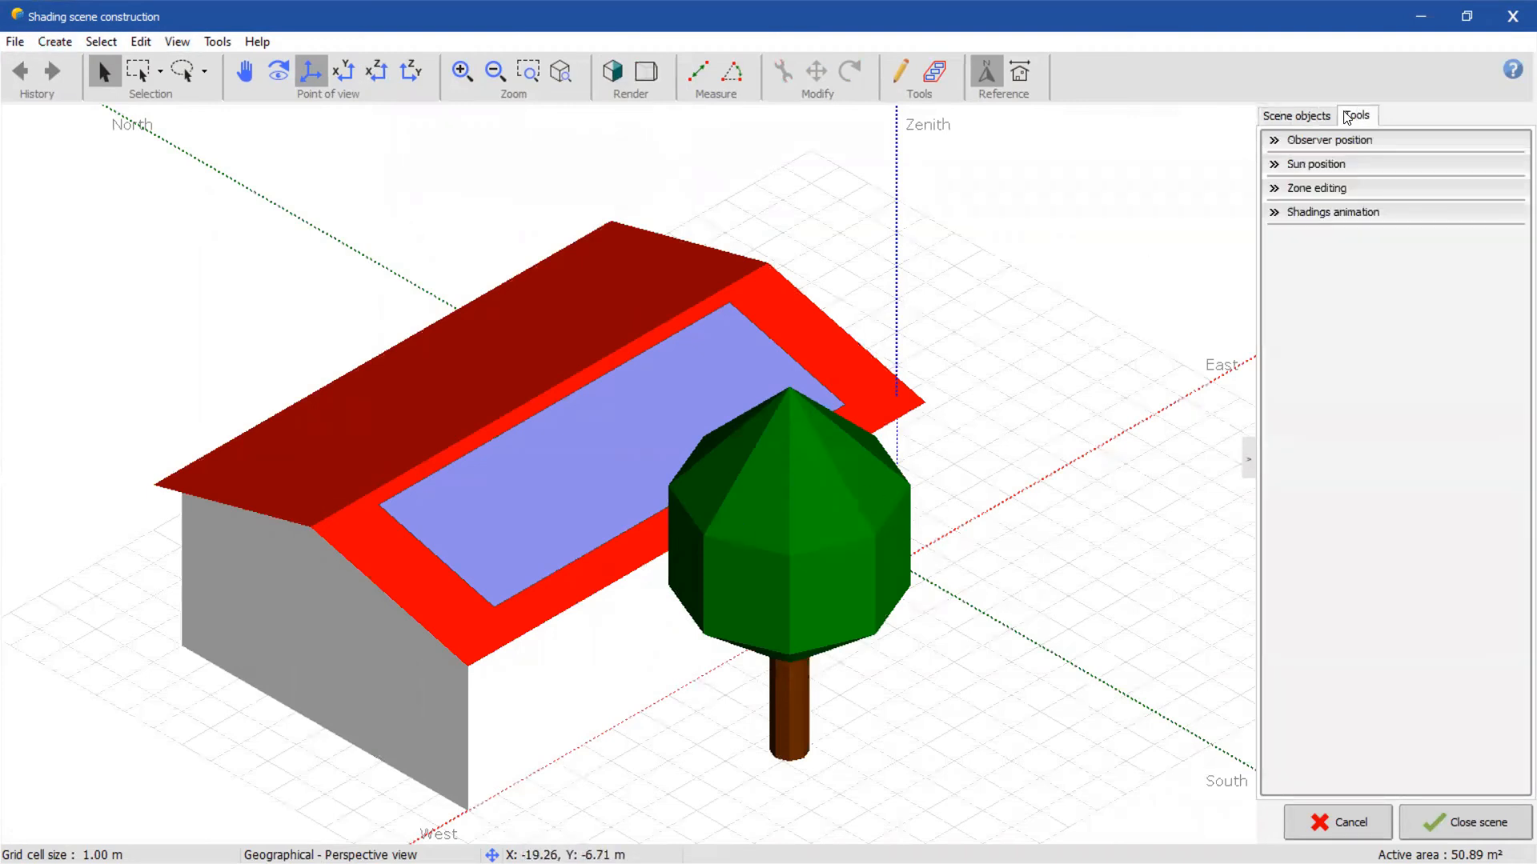
pyautogui.click(1275, 212)
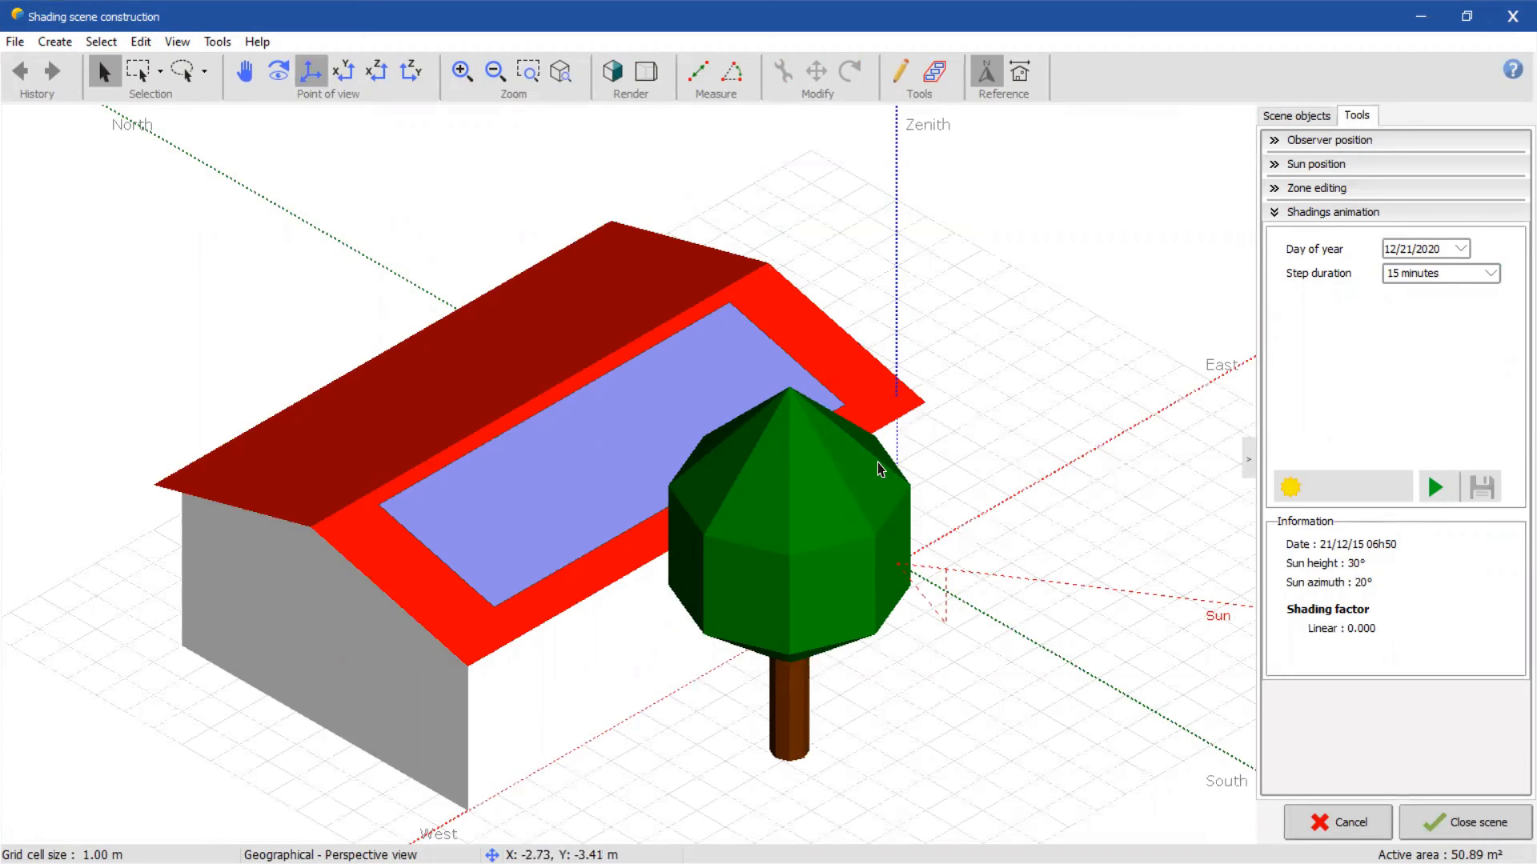
pyautogui.scroll(3, 699, 611)
pyautogui.scroll(-7, 699, 611)
pyautogui.moveTo(706, 584); pyautogui.dragTo(658, 573, button='middle')
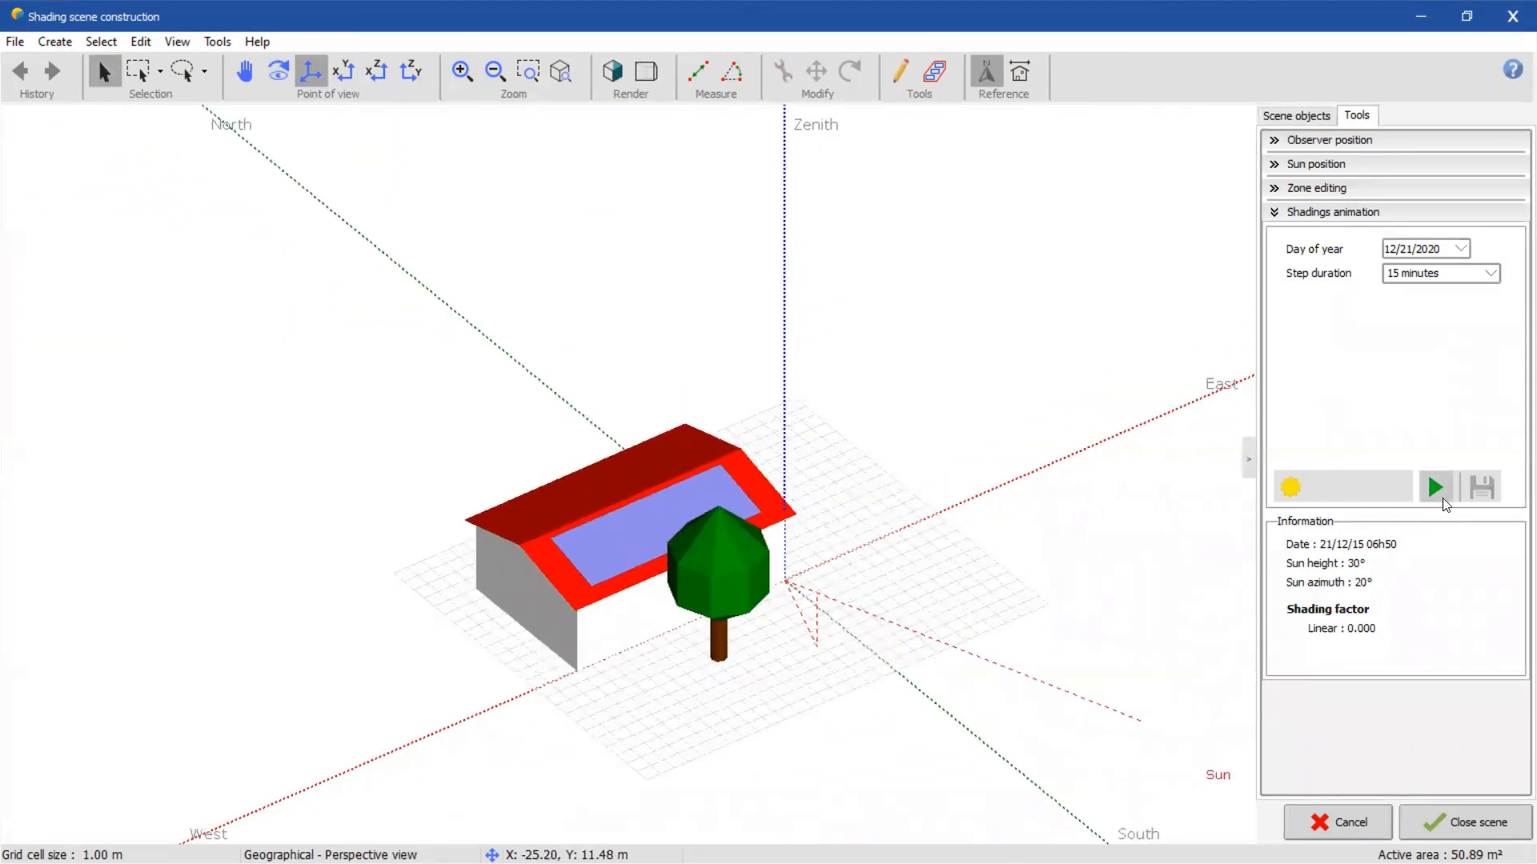
pyautogui.click(1484, 274)
pyautogui.click(1437, 337)
pyautogui.click(1436, 486)
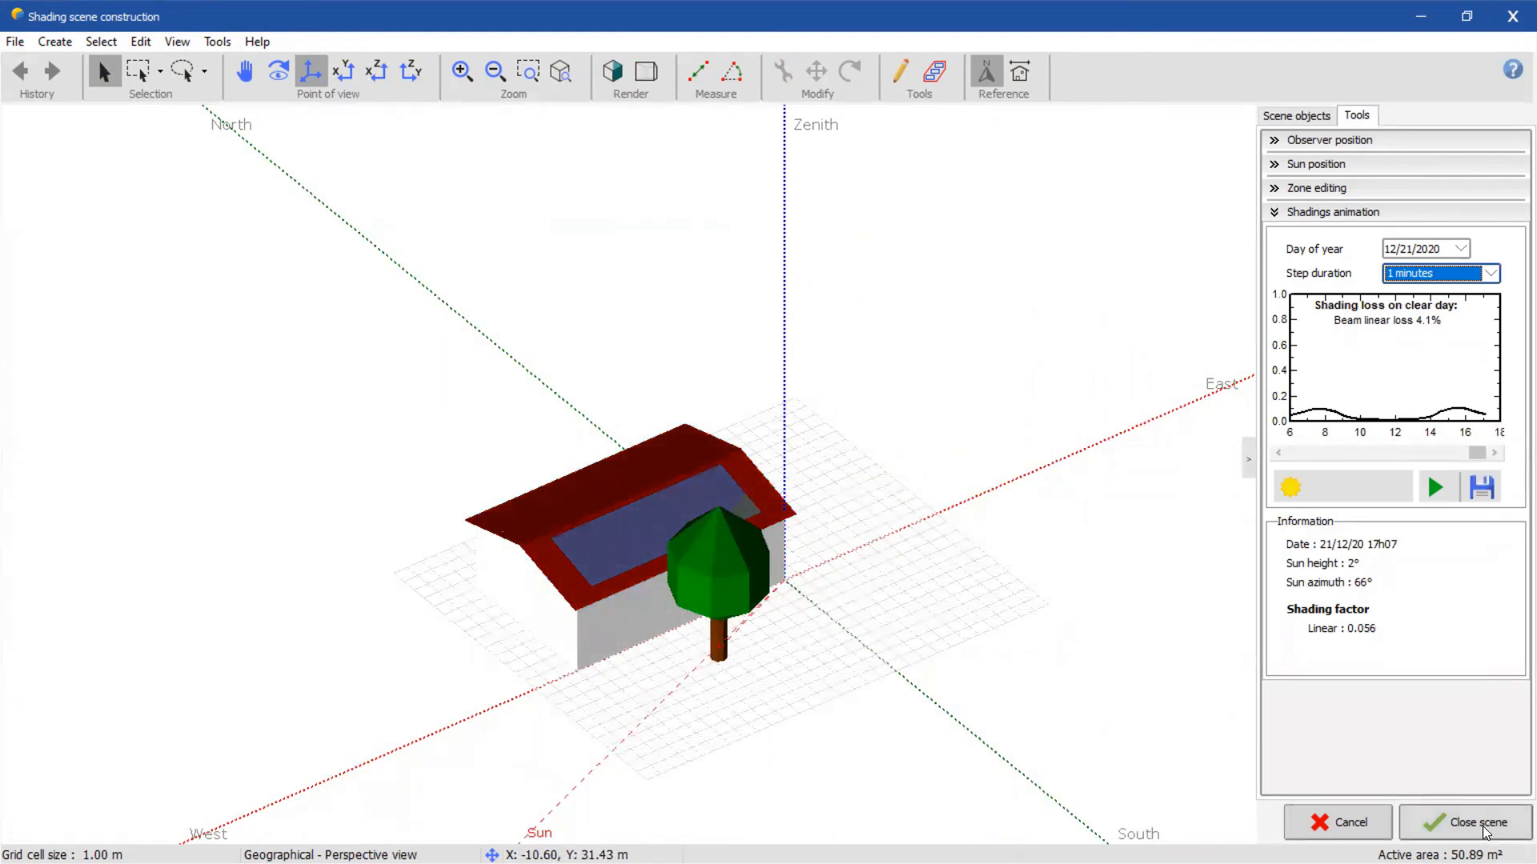
# - Close and reopen the near-shadings scene, and open the tree's definition inside the building object
pyautogui.click(1483, 825)
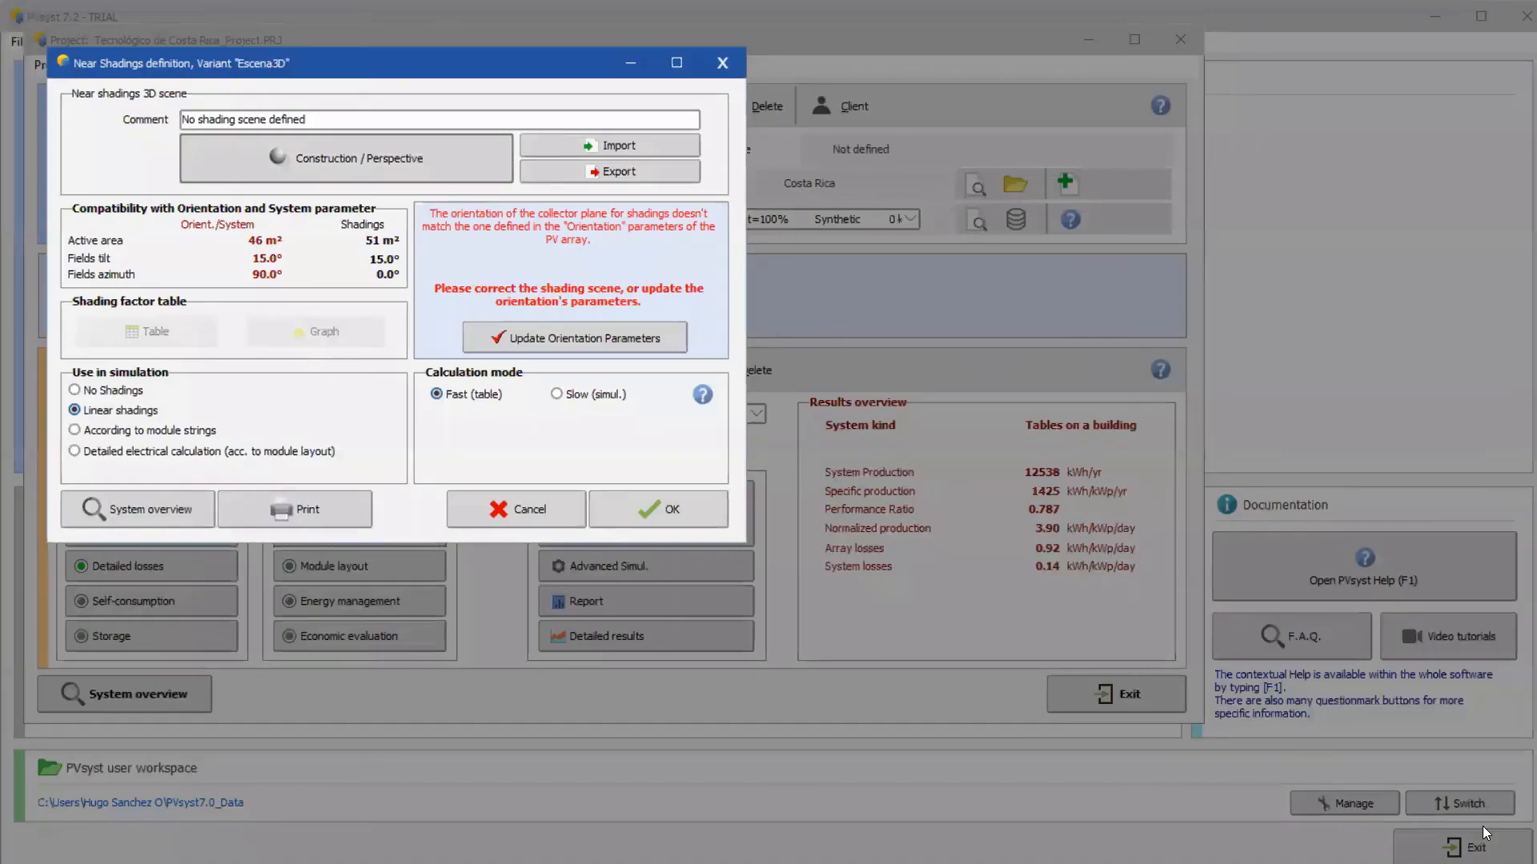
pyautogui.click(347, 154)
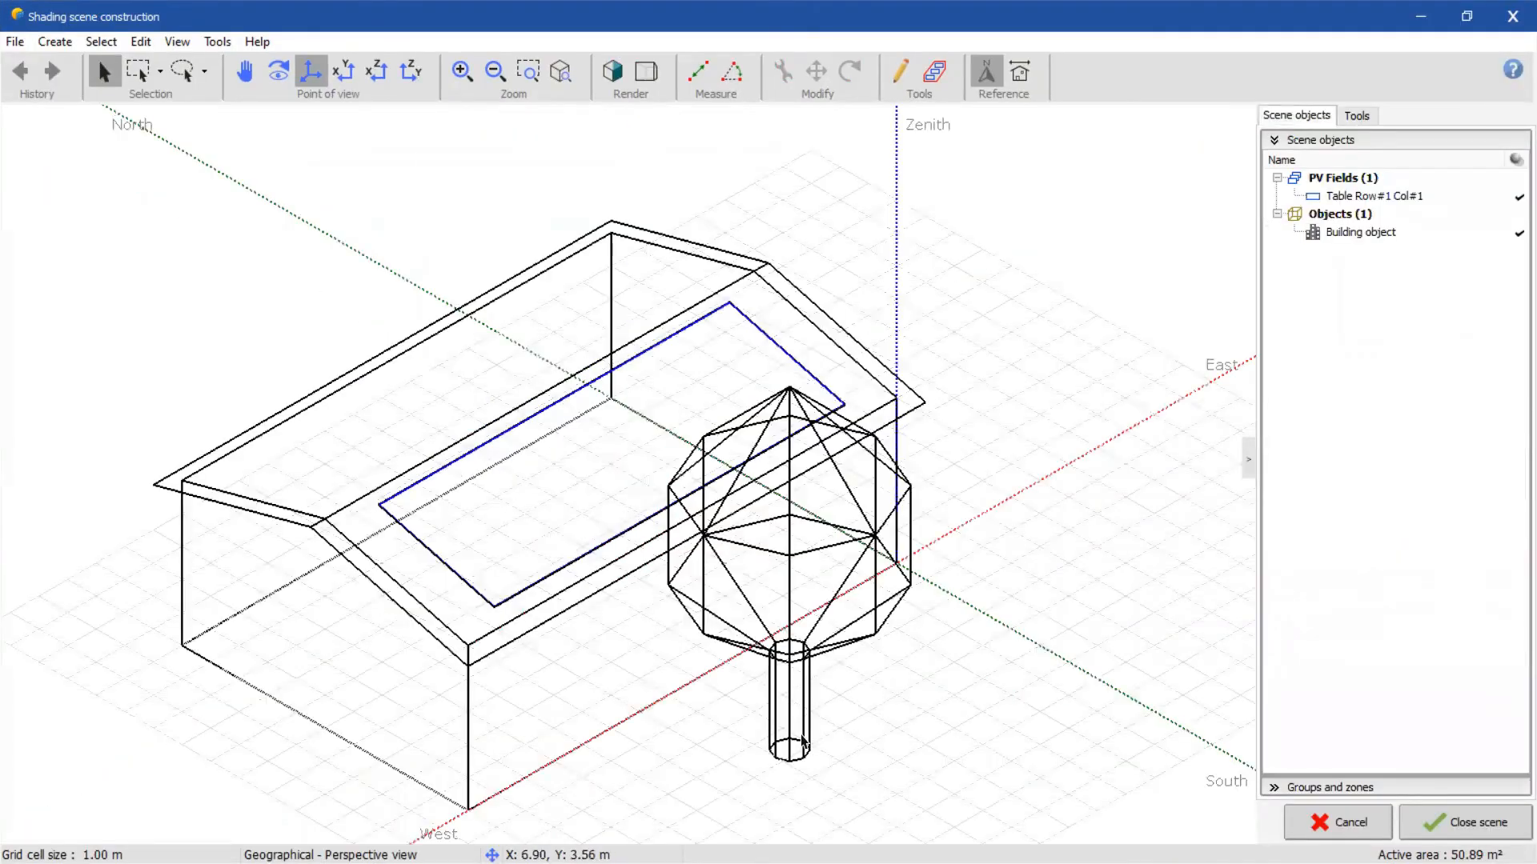
pyautogui.click(802, 730)
pyautogui.doubleClick(802, 730)
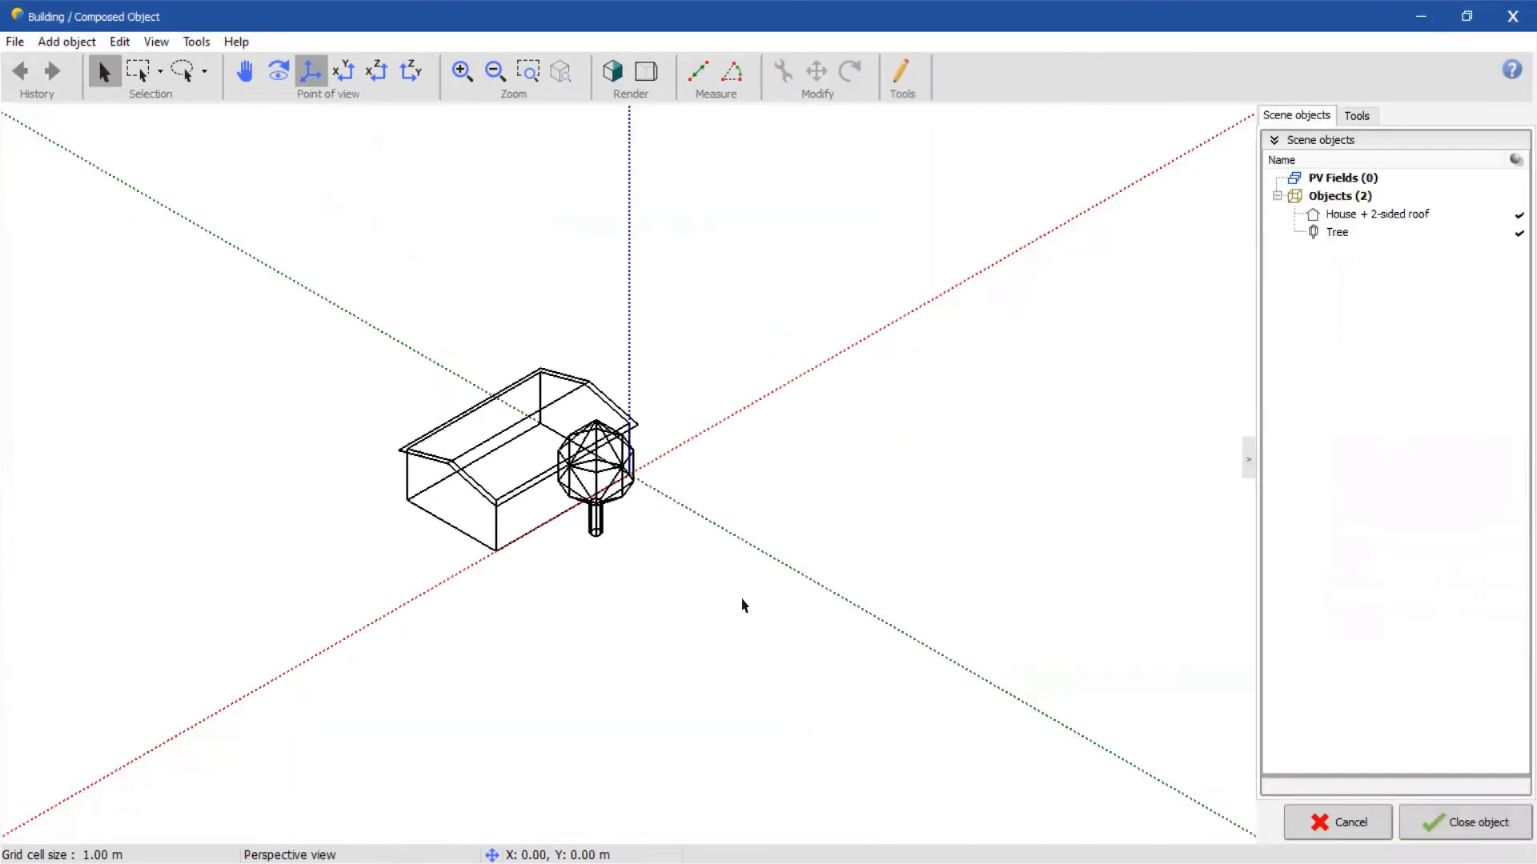
pyautogui.click(792, 712)
pyautogui.doubleClick(785, 711)
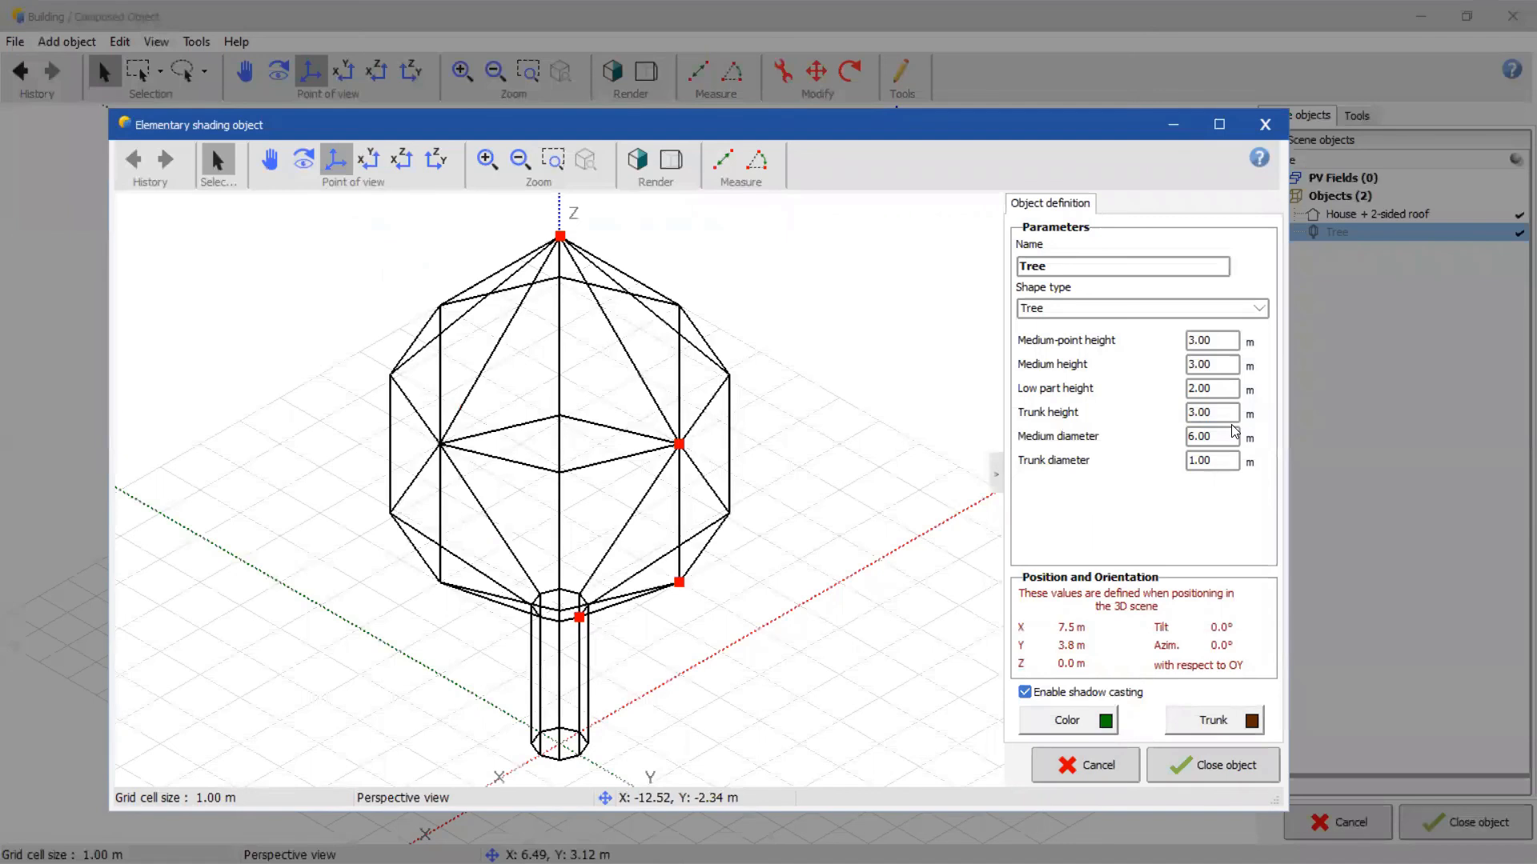
# - Set the tree's trunk height to 4 m and its medium diameter to 8 m
pyautogui.moveTo(1222, 415); pyautogui.dragTo(1049, 417)
pyautogui.write('4')
pyautogui.press('Return')
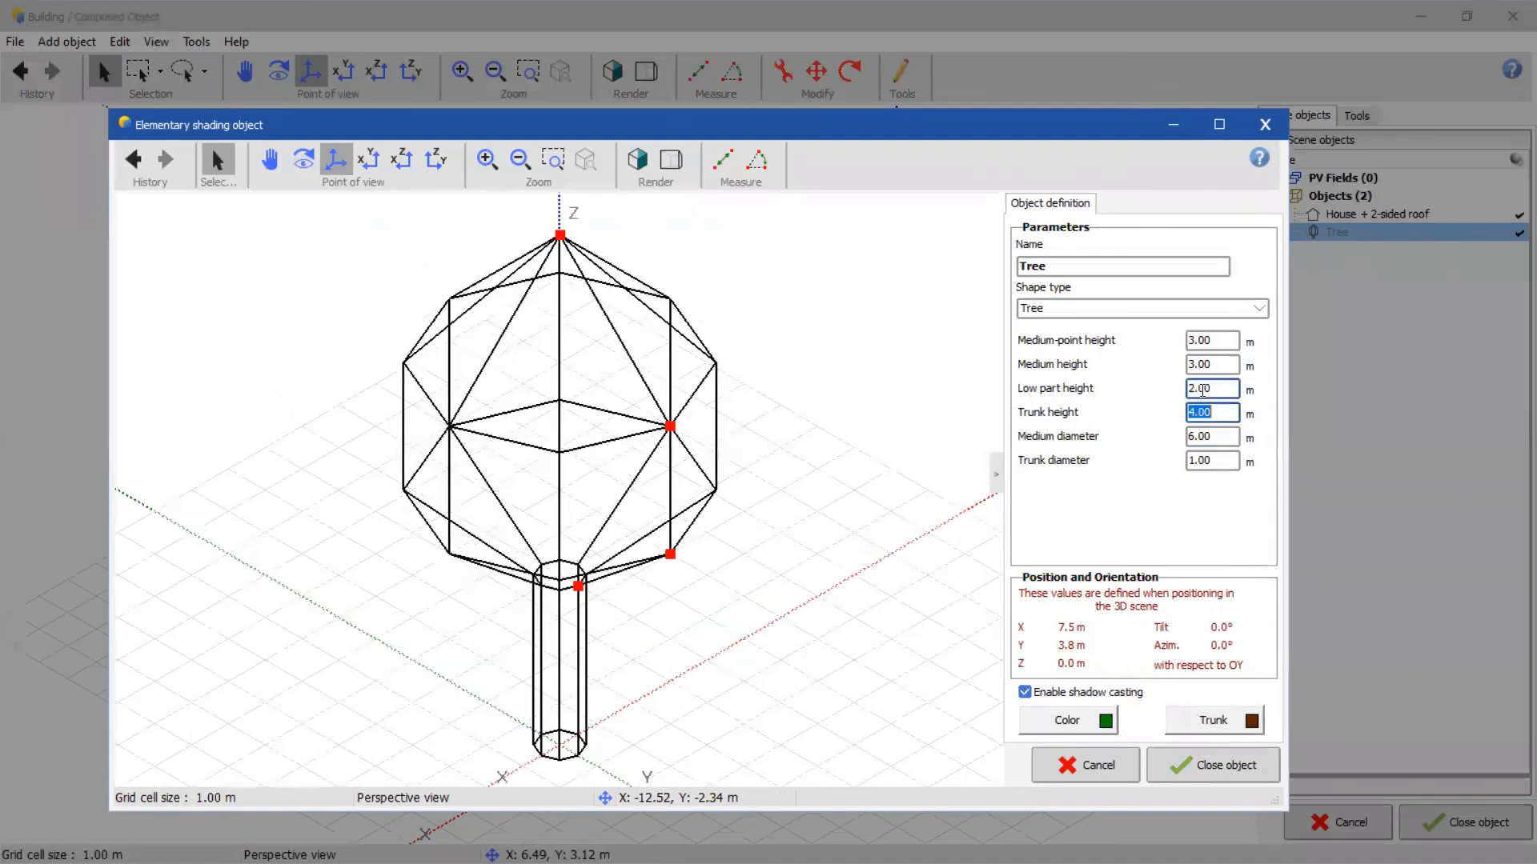
pyautogui.moveTo(1225, 436); pyautogui.dragTo(1110, 424)
pyautogui.write('8')
pyautogui.press('Return')
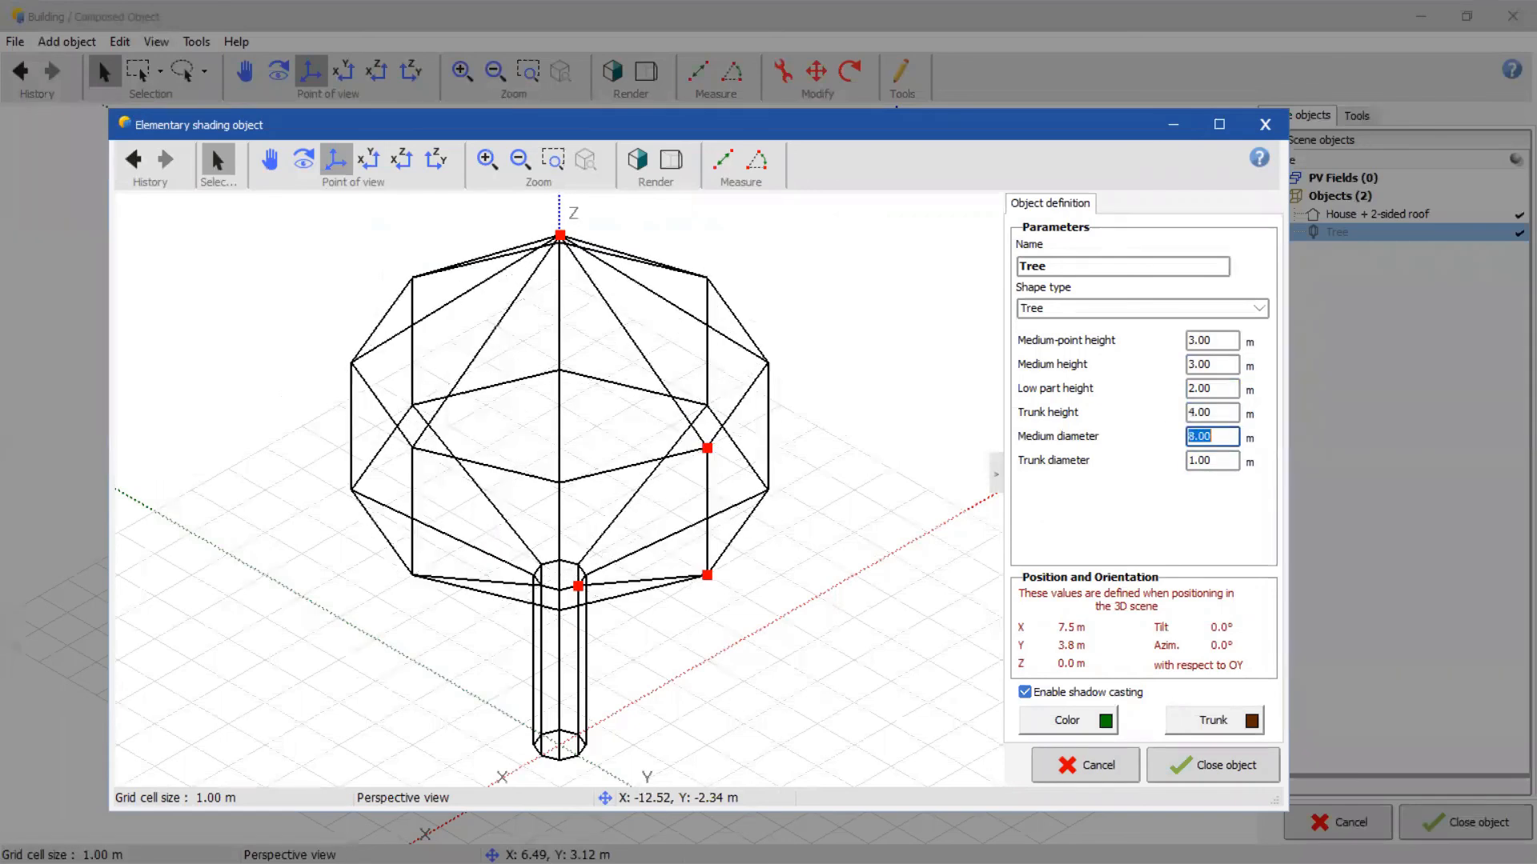
# - Close the tree and building object definitions, and display the shading scene in the realistic shaded rendering
pyautogui.click(1213, 764)
pyautogui.click(1464, 822)
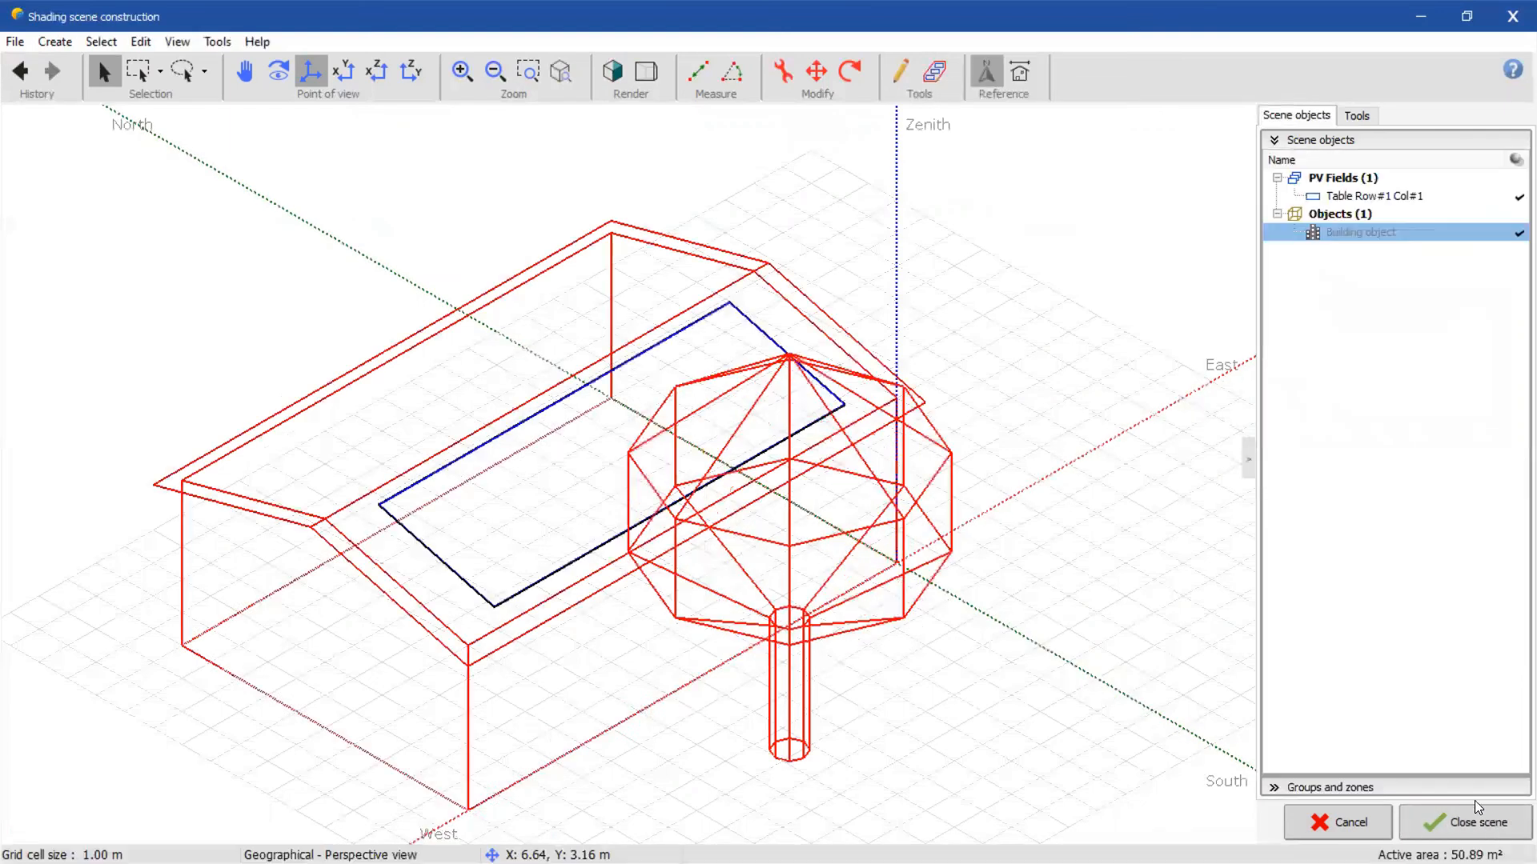
pyautogui.click(612, 72)
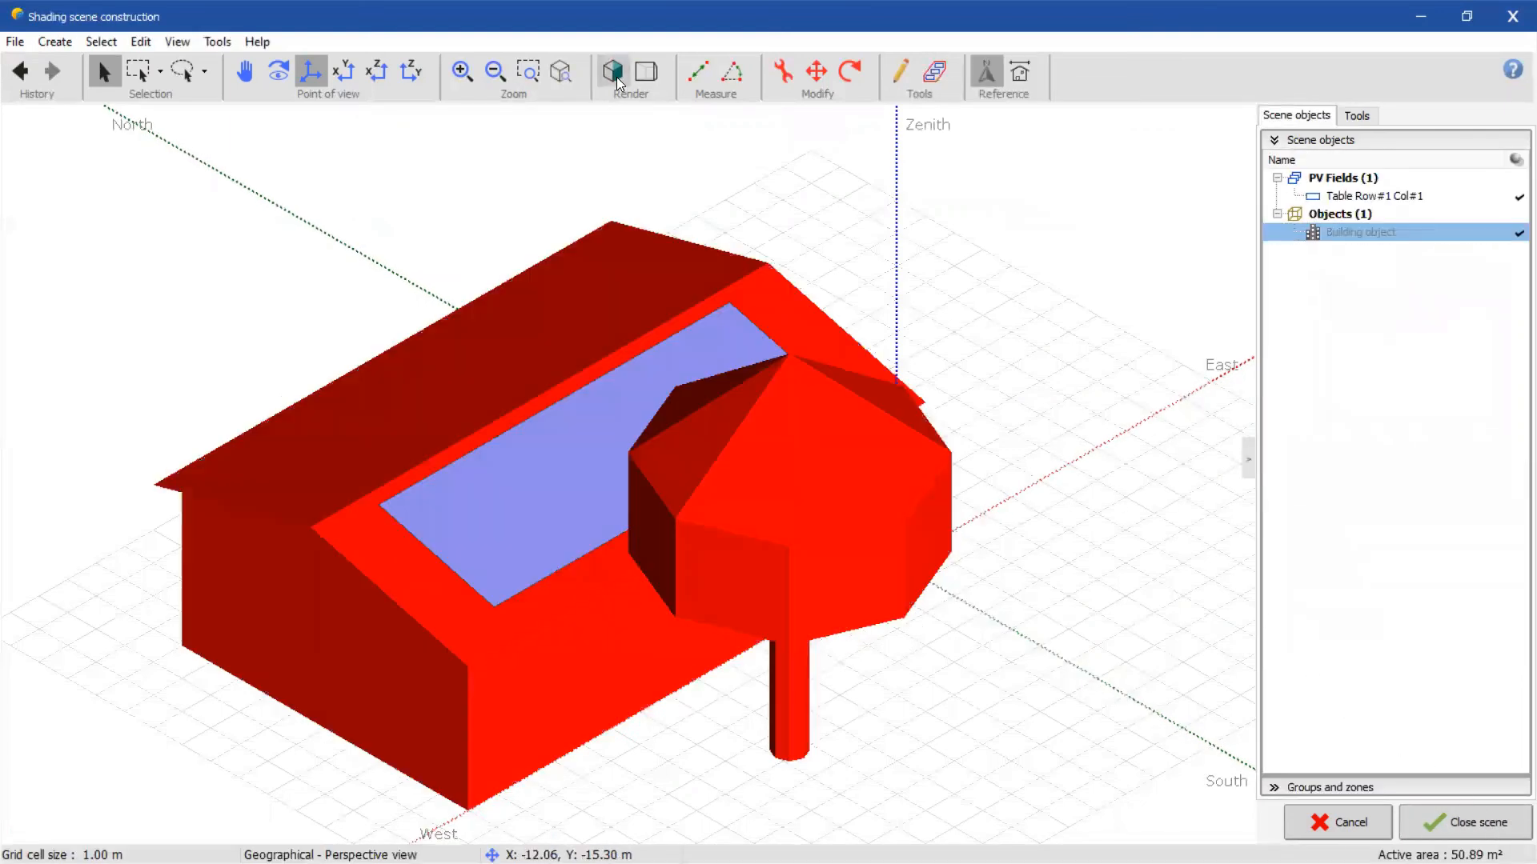
pyautogui.click(1093, 583)
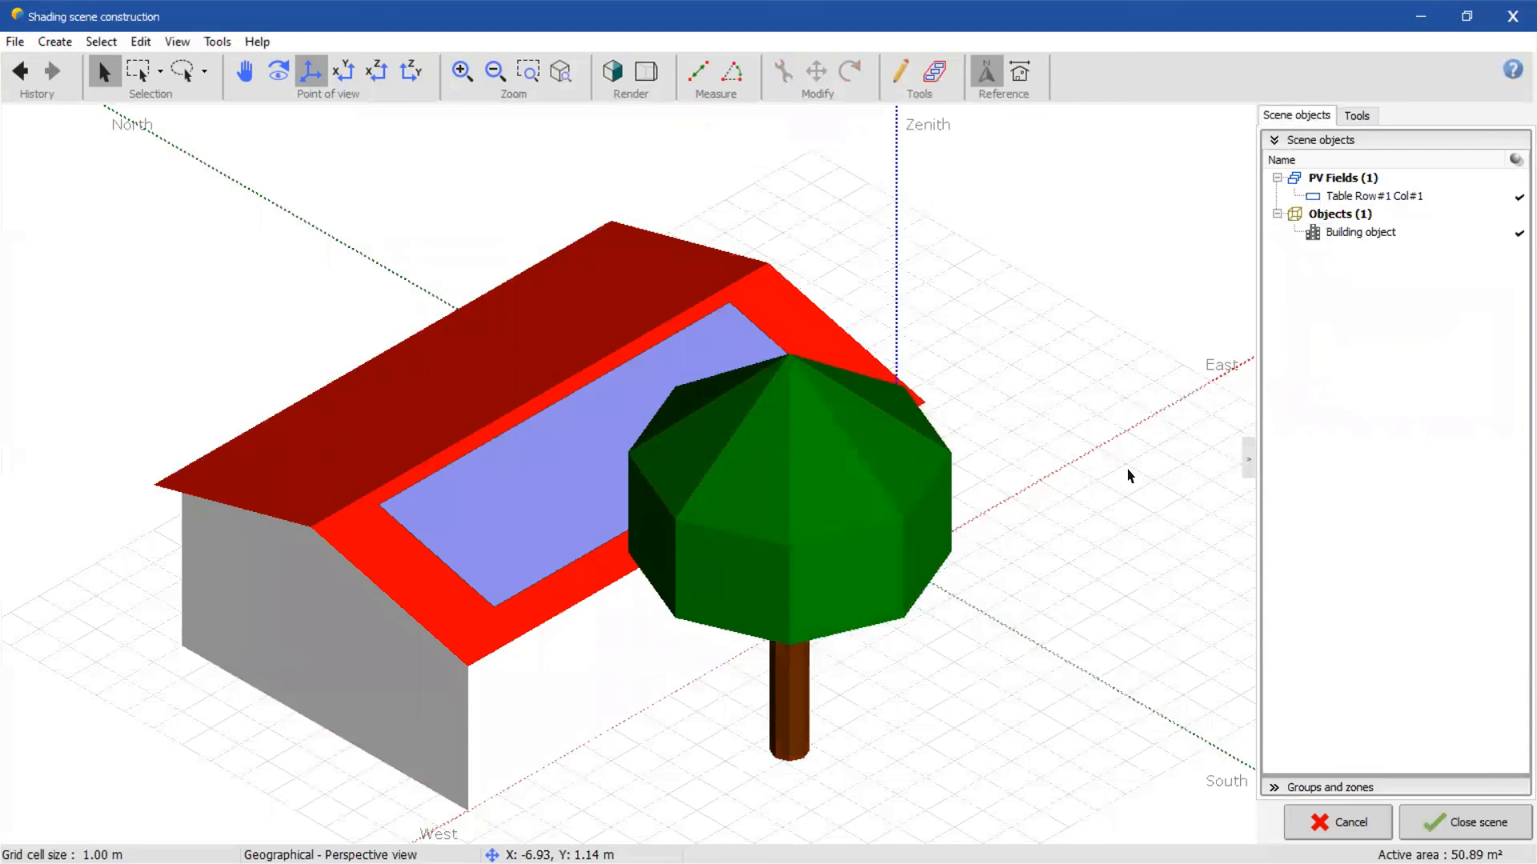
# - Run the shadings animation for 12/21/2020 with a step duration of 15 minutes
pyautogui.click(1356, 115)
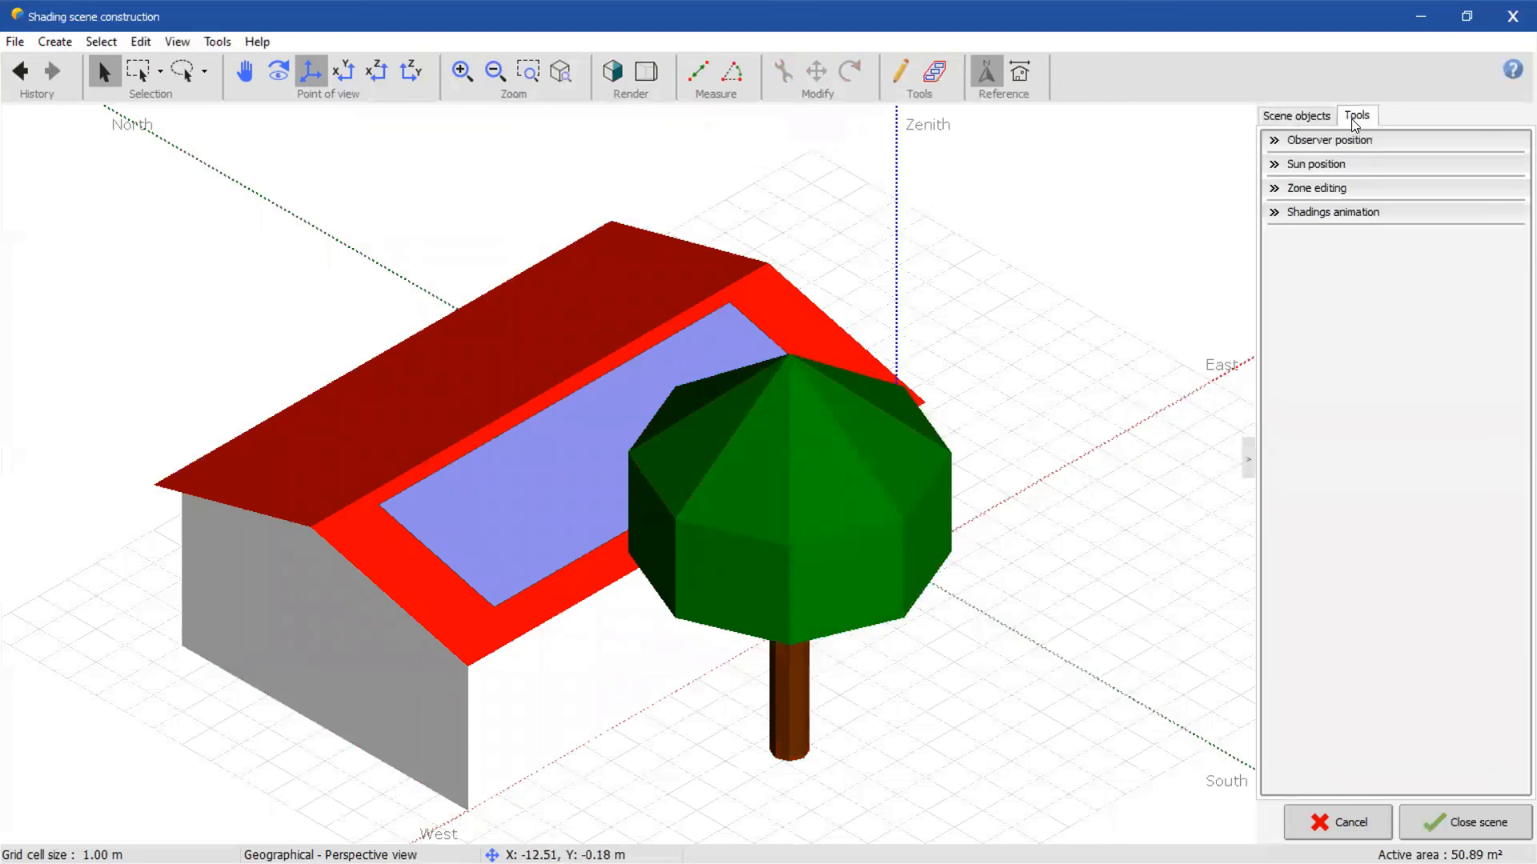
pyautogui.click(1274, 213)
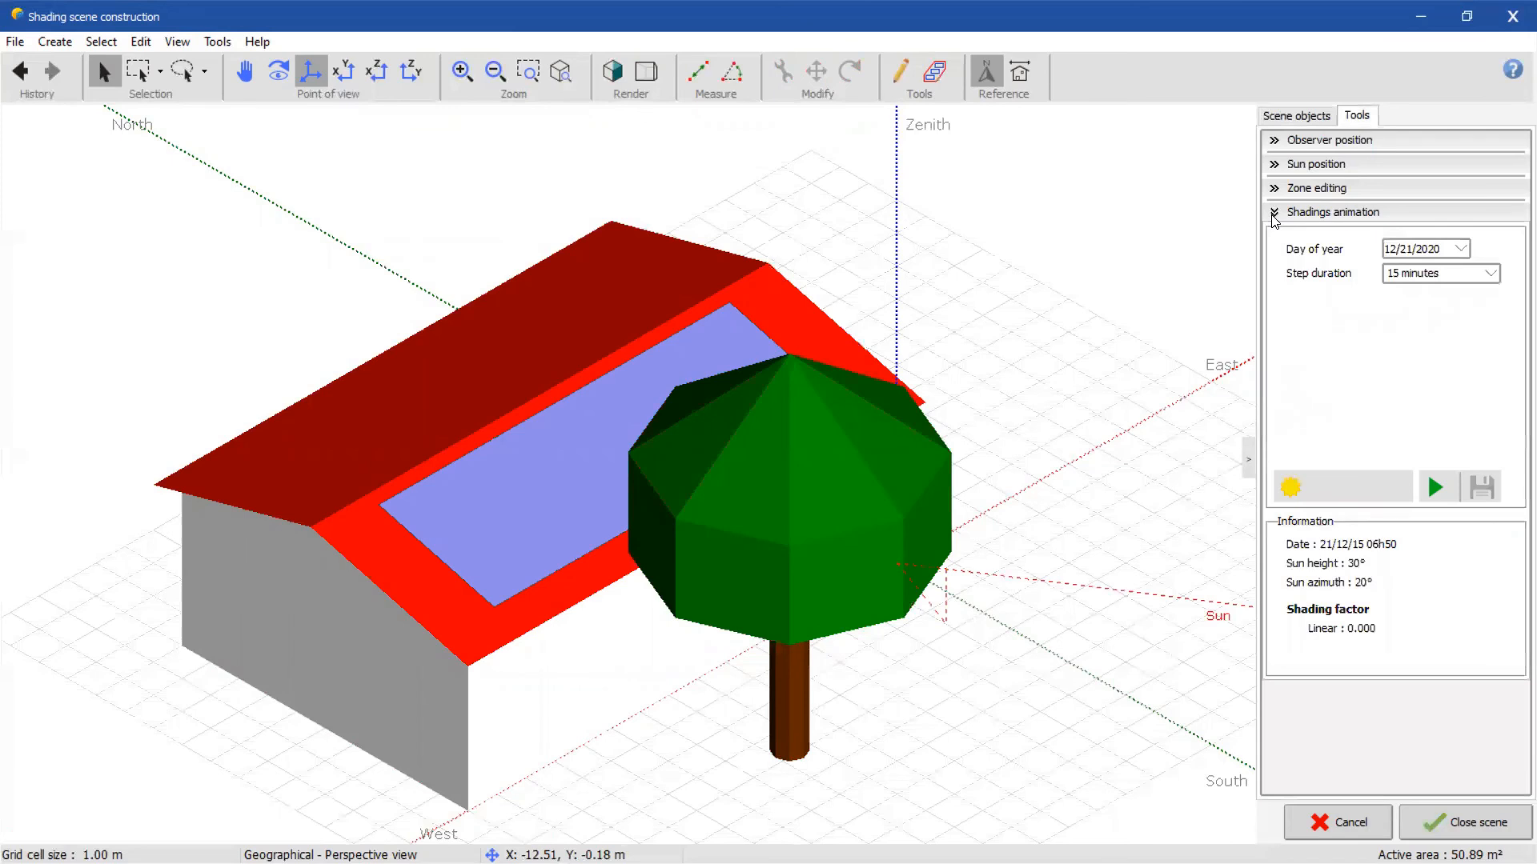
pyautogui.click(1435, 486)
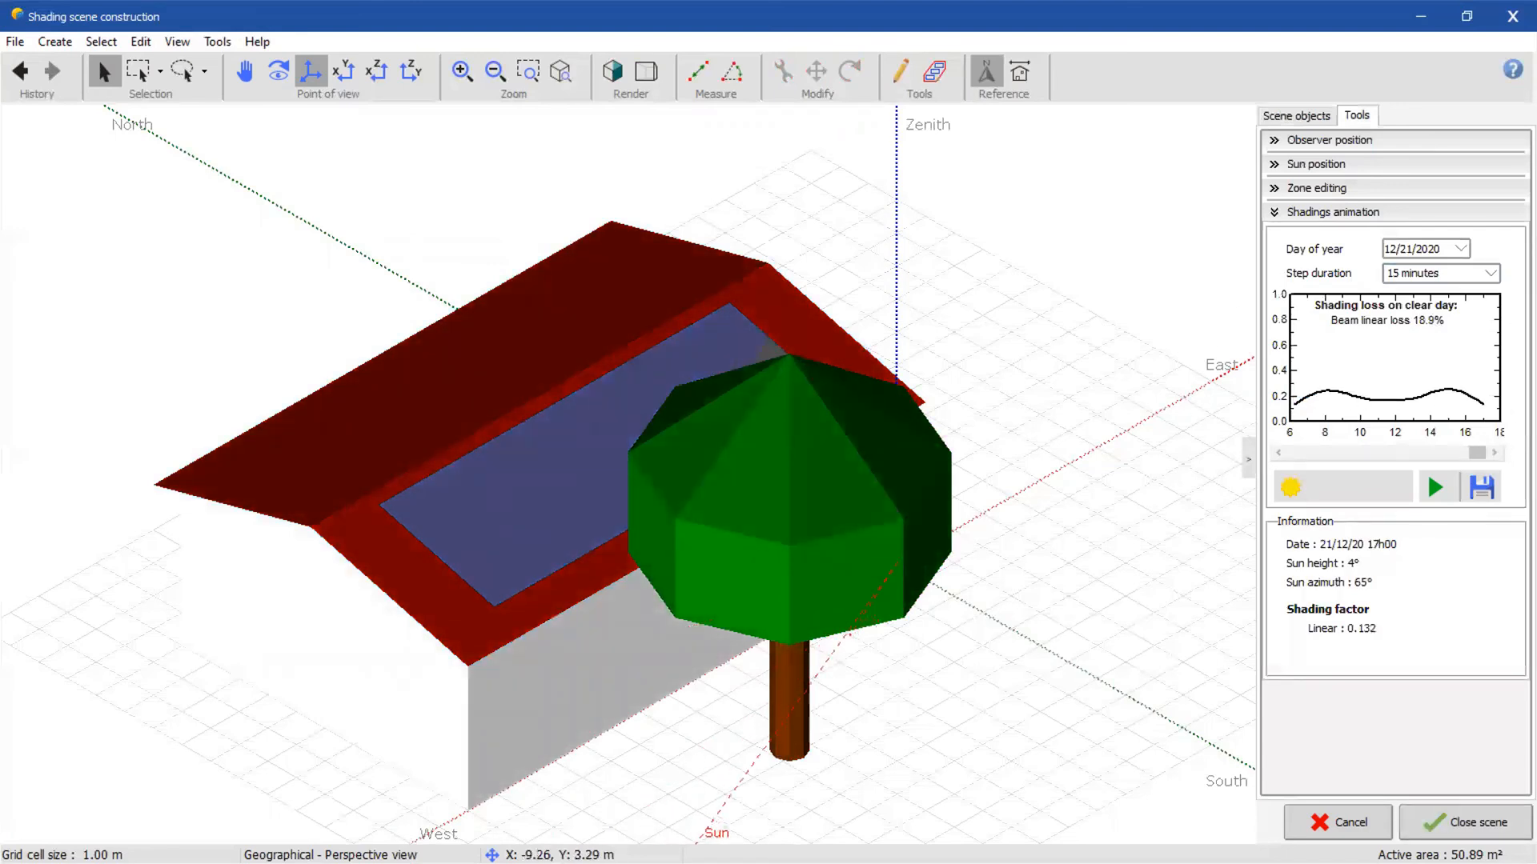
# - Close the scene, update the orientation parameters to match it, and compute the linear shading factor table
pyautogui.click(1479, 824)
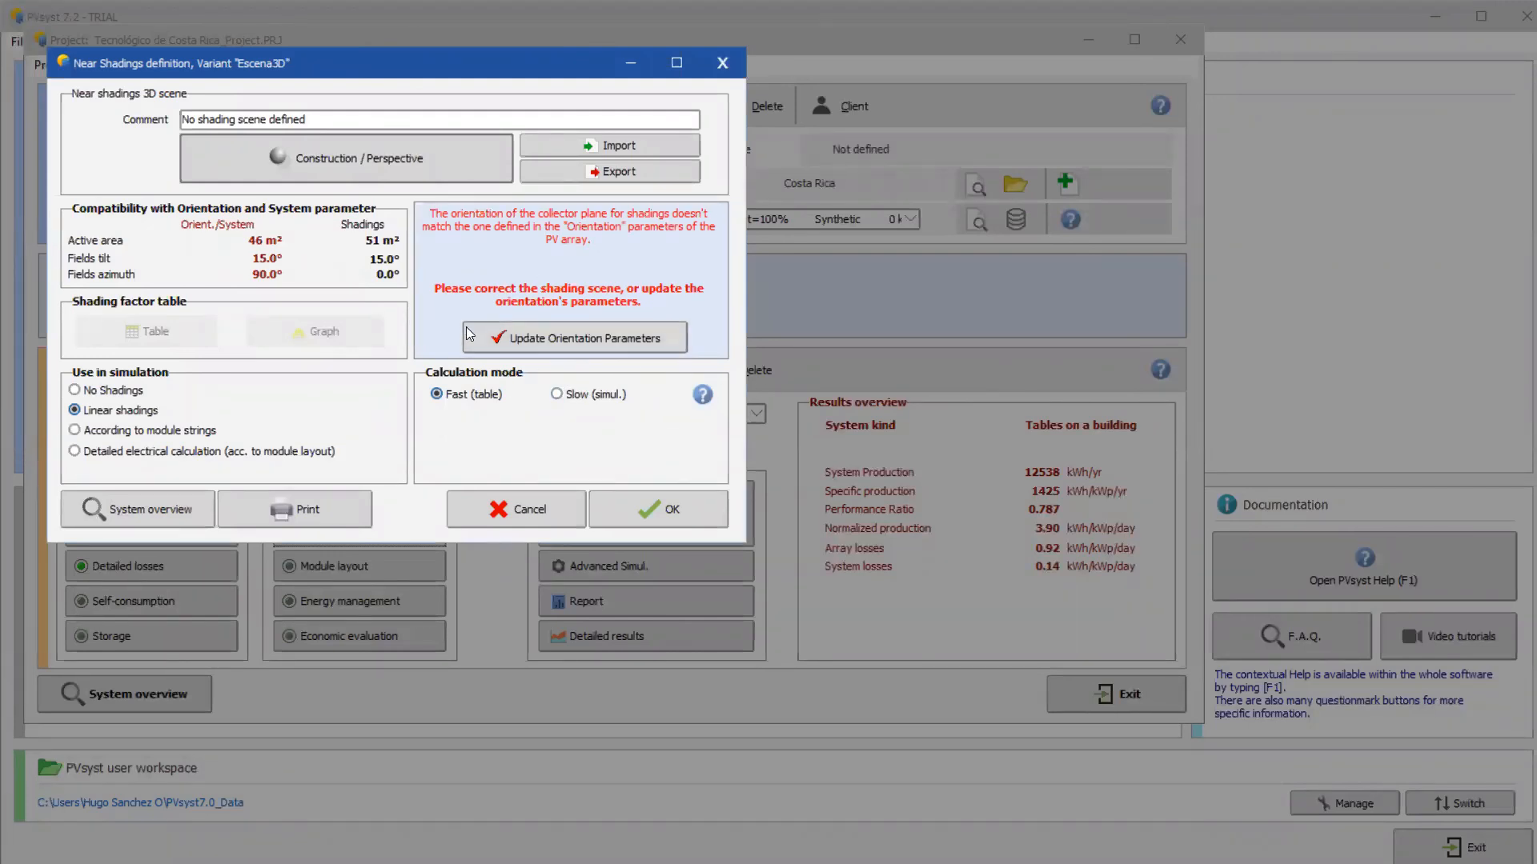
pyautogui.click(602, 338)
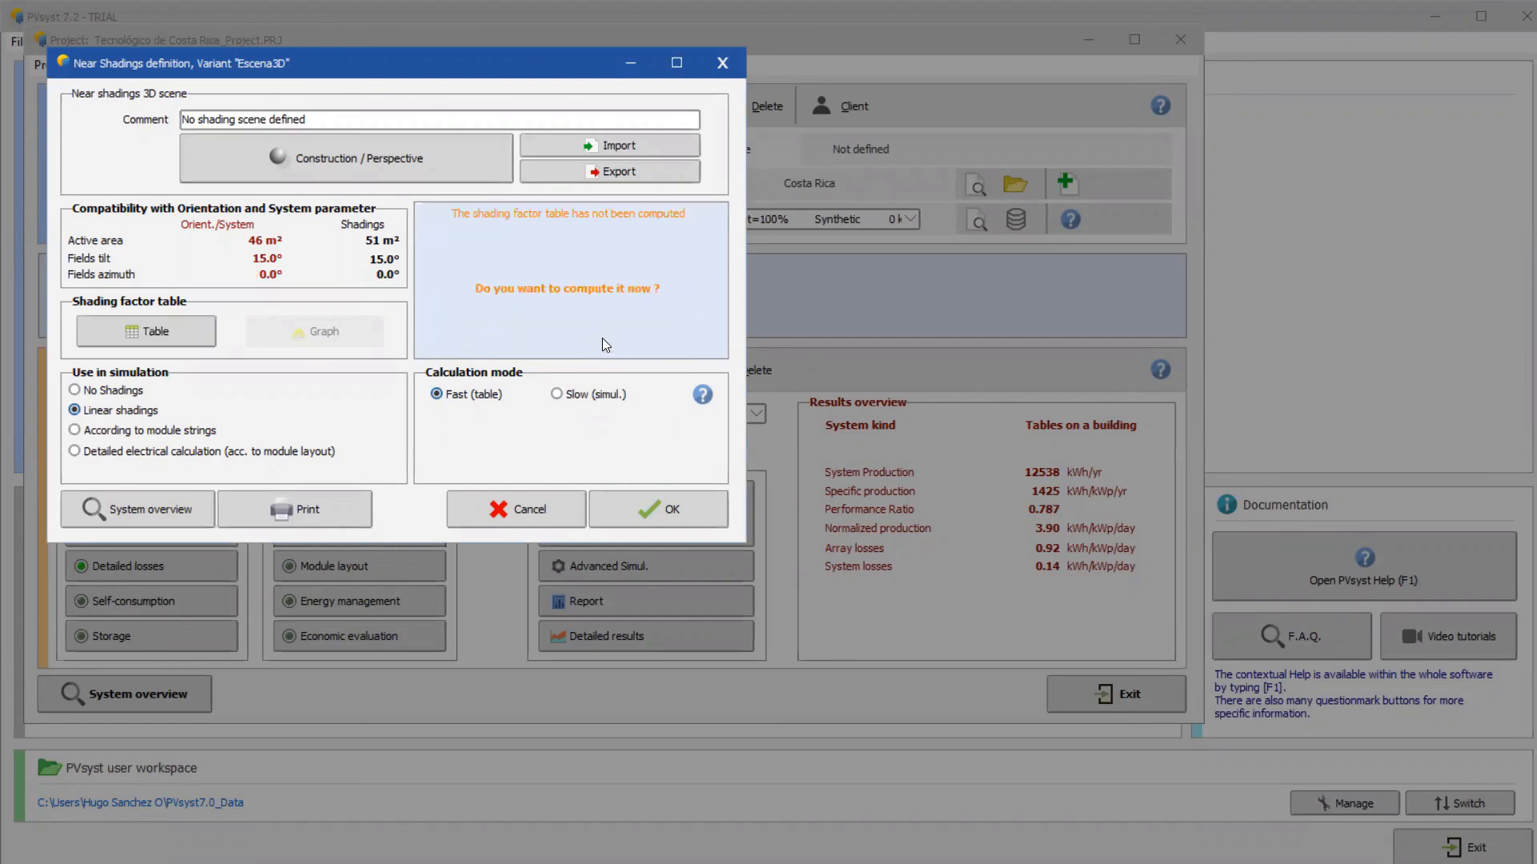
pyautogui.click(667, 516)
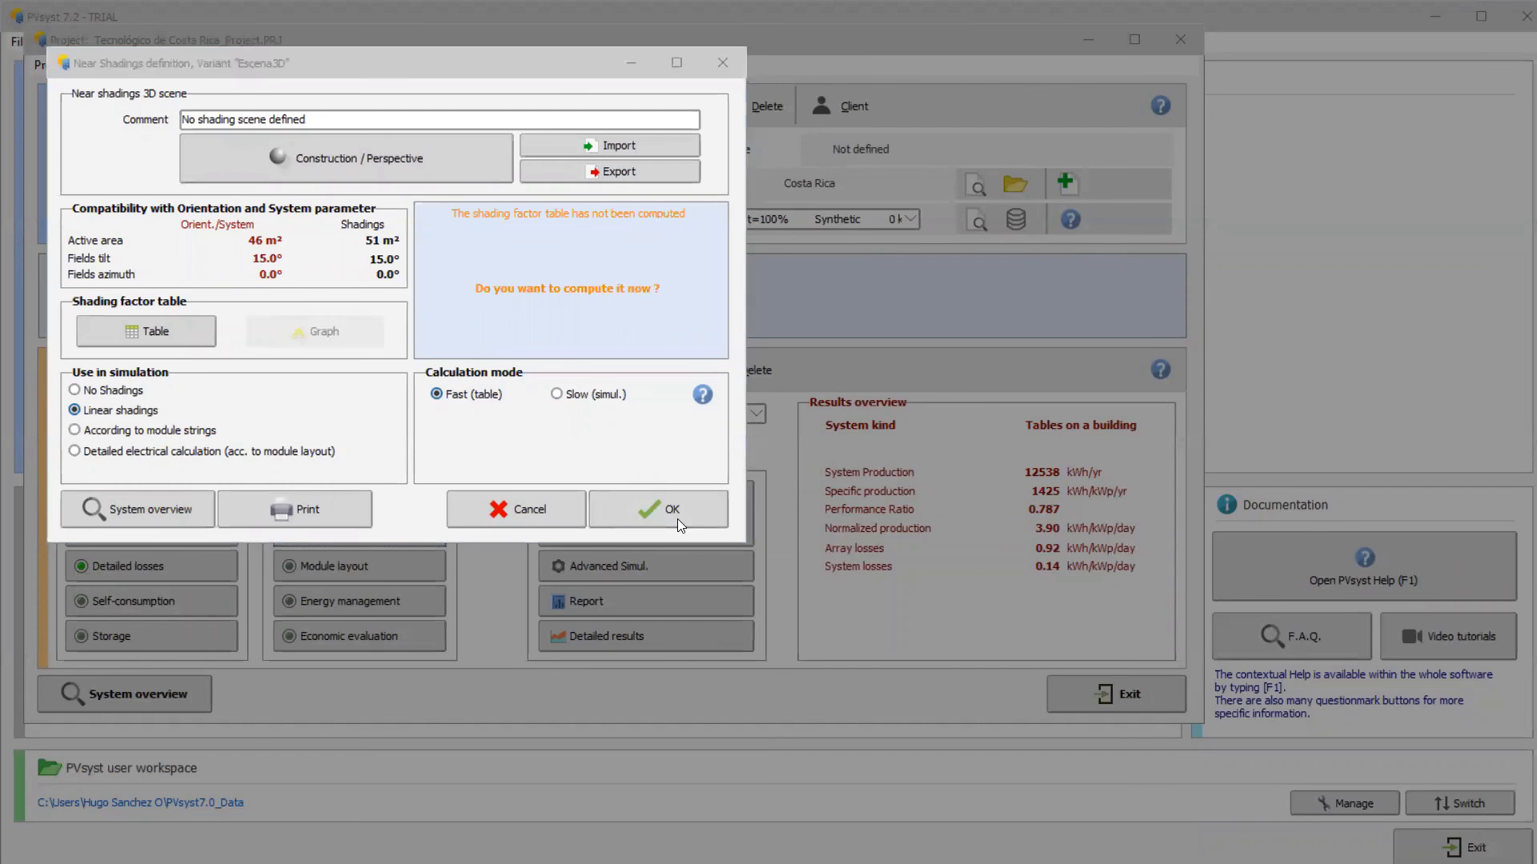
pyautogui.click(847, 519)
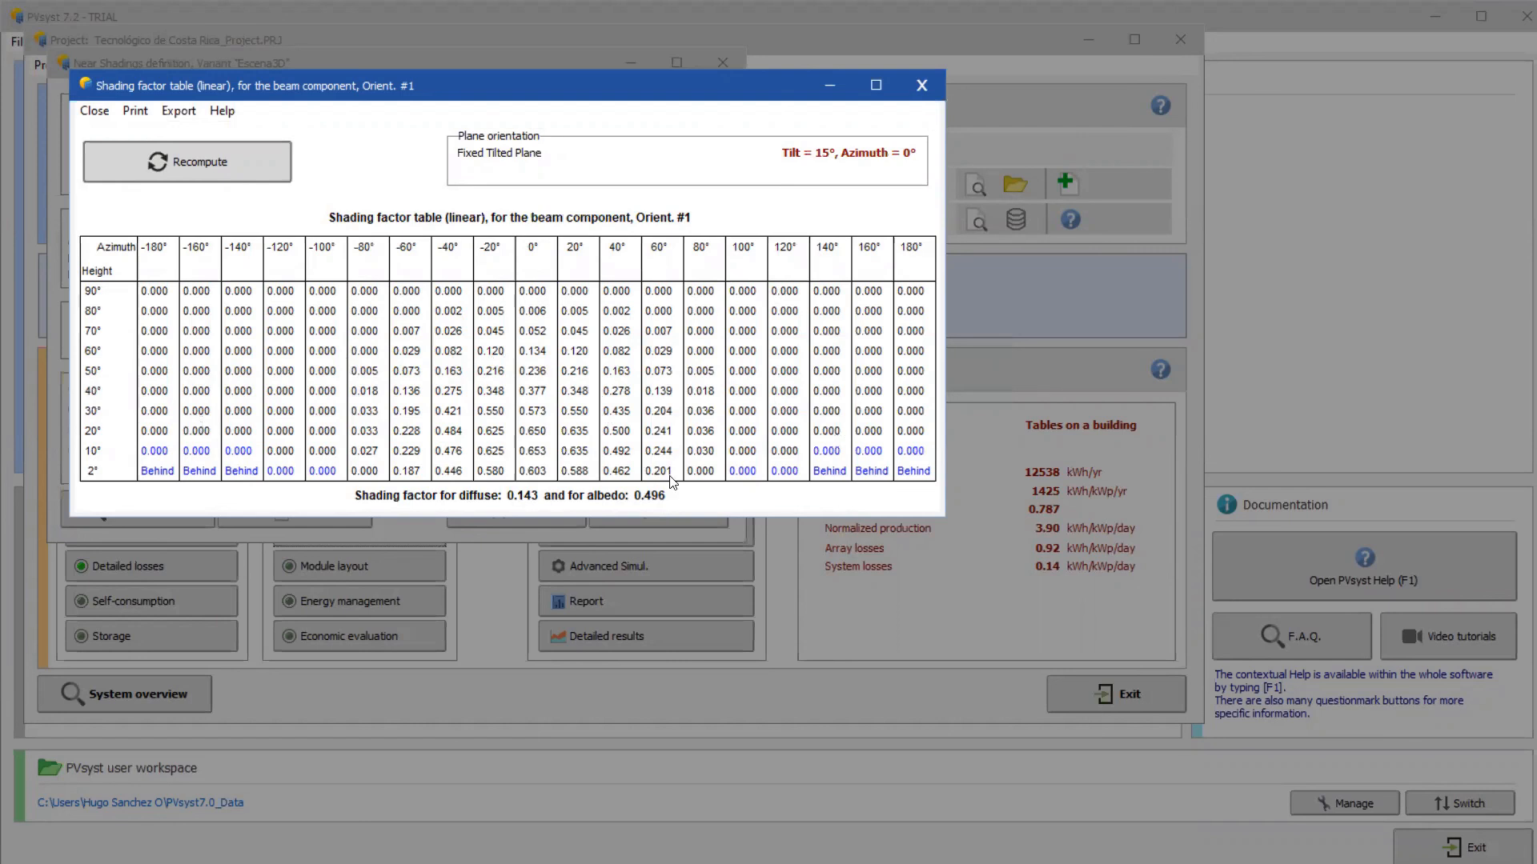
pyautogui.click(929, 93)
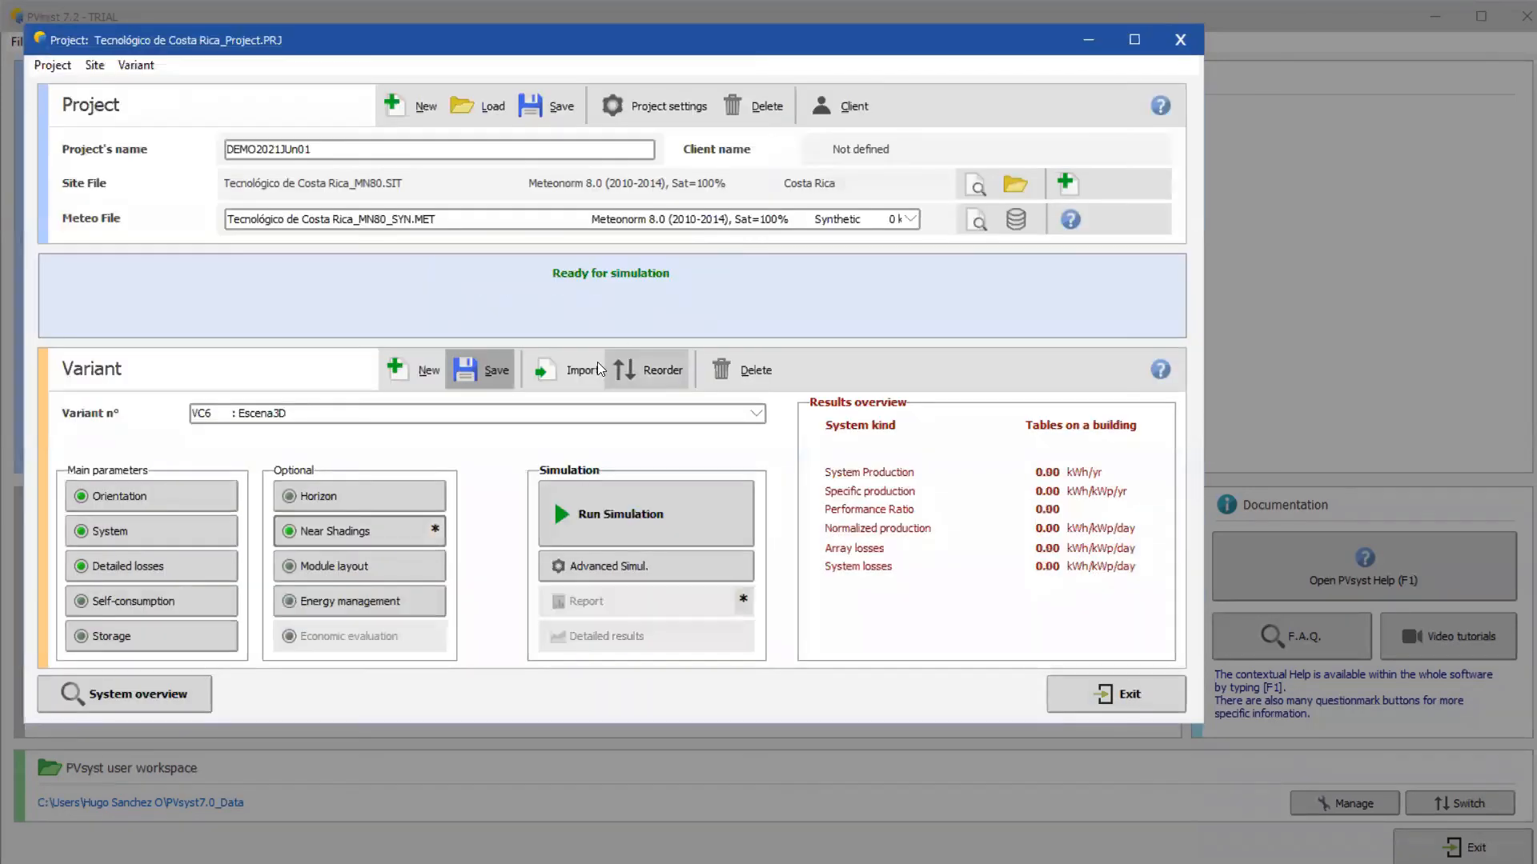
# - Reopen the near shadings definition and review the system overview of variant Escena3D
pyautogui.click(357, 535)
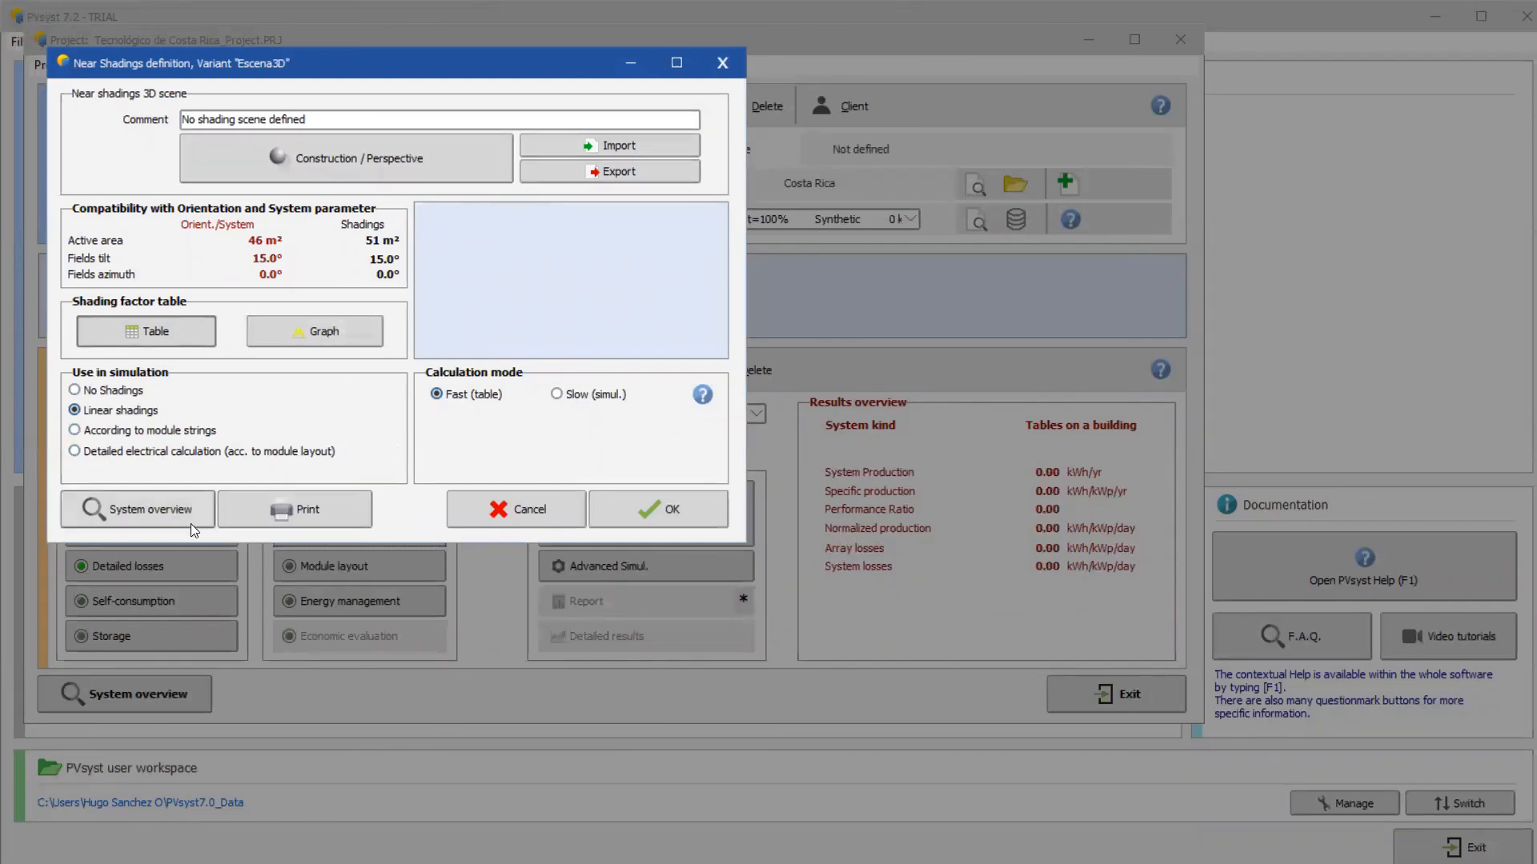
pyautogui.click(147, 515)
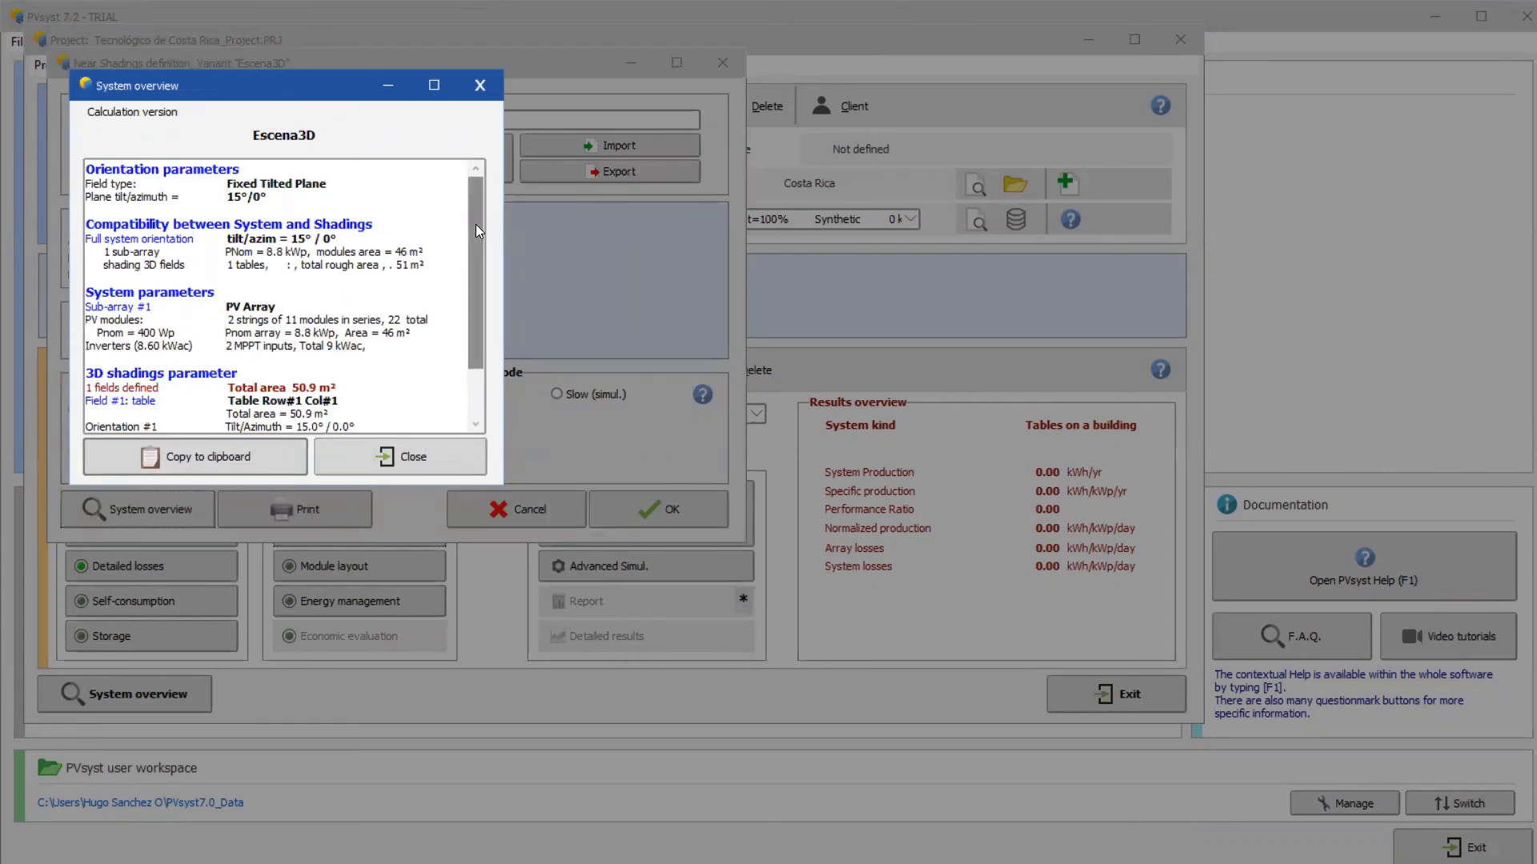
pyautogui.moveTo(476, 225); pyautogui.dragTo(464, 195)
pyautogui.click(418, 449)
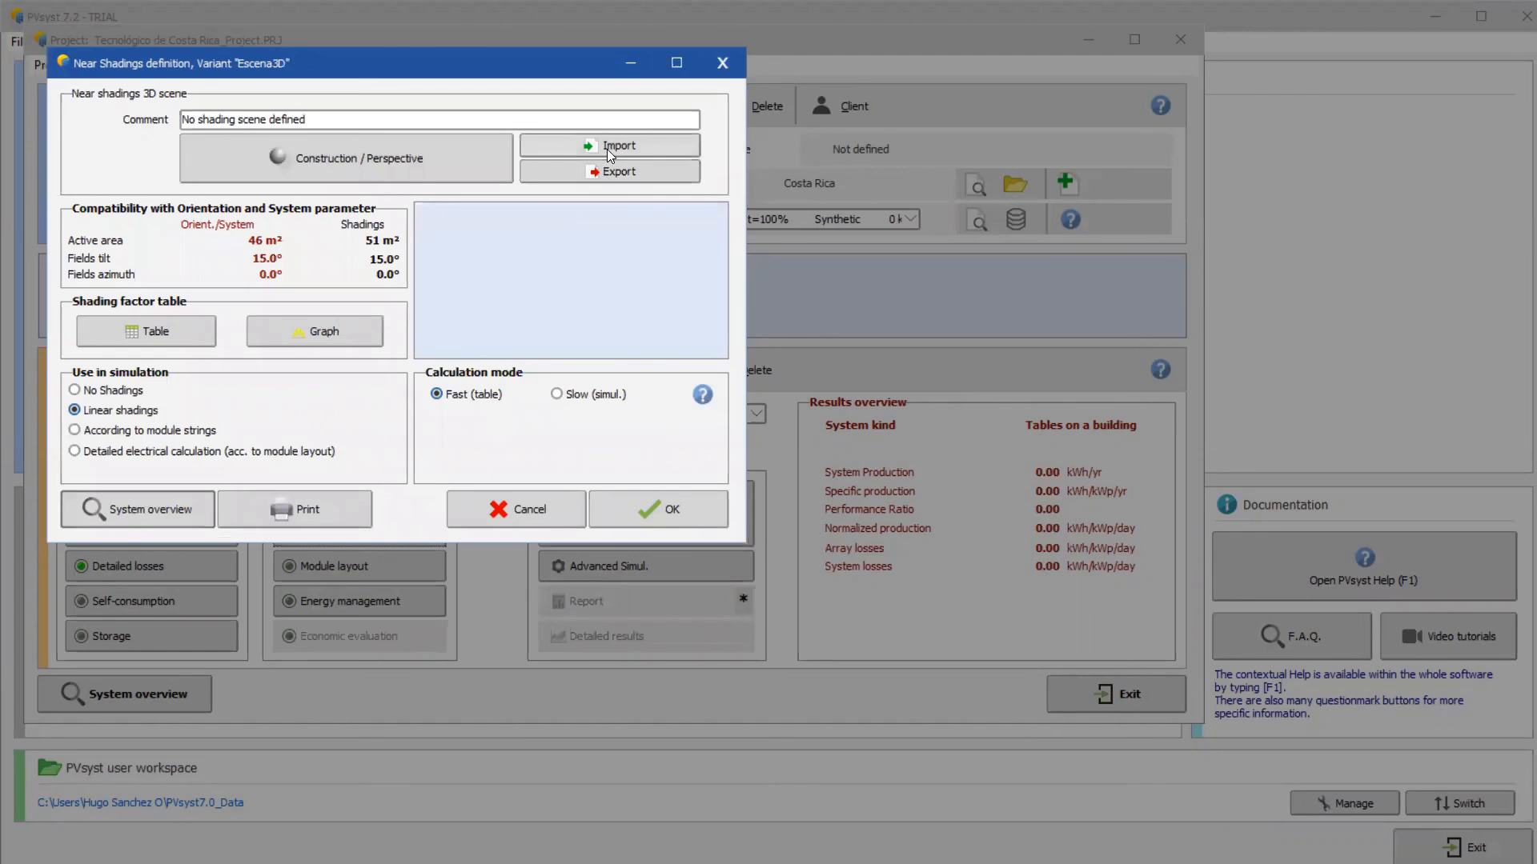
# - Export the shading scene as a model with the description "Escena3D Ejemplo" and accept the near shadings definition
pyautogui.click(649, 174)
pyautogui.click(401, 231)
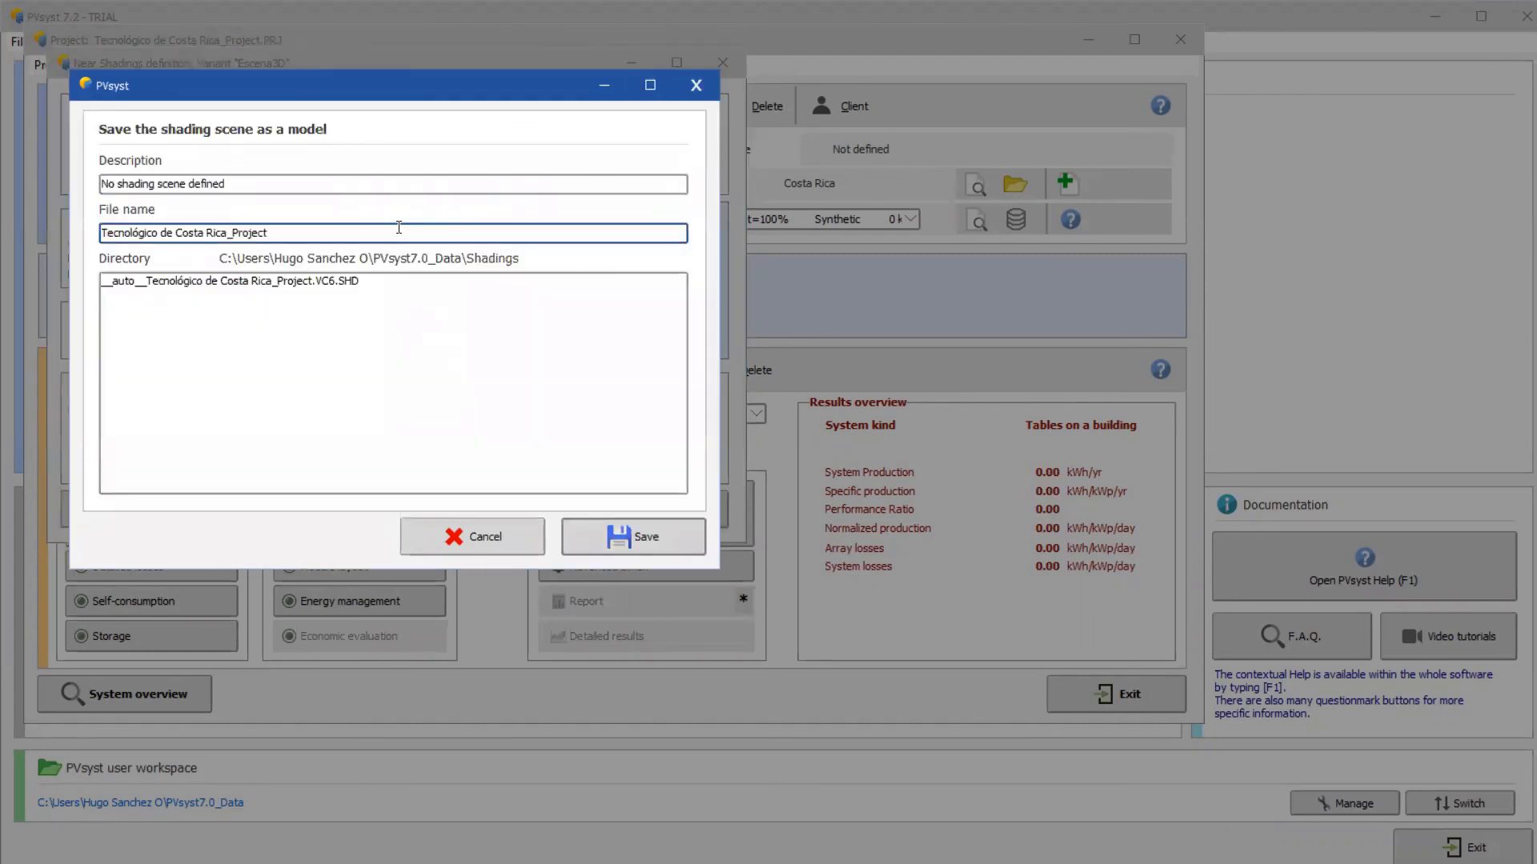
pyautogui.click(288, 179)
pyautogui.moveTo(286, 178); pyautogui.dragTo(3, 164)
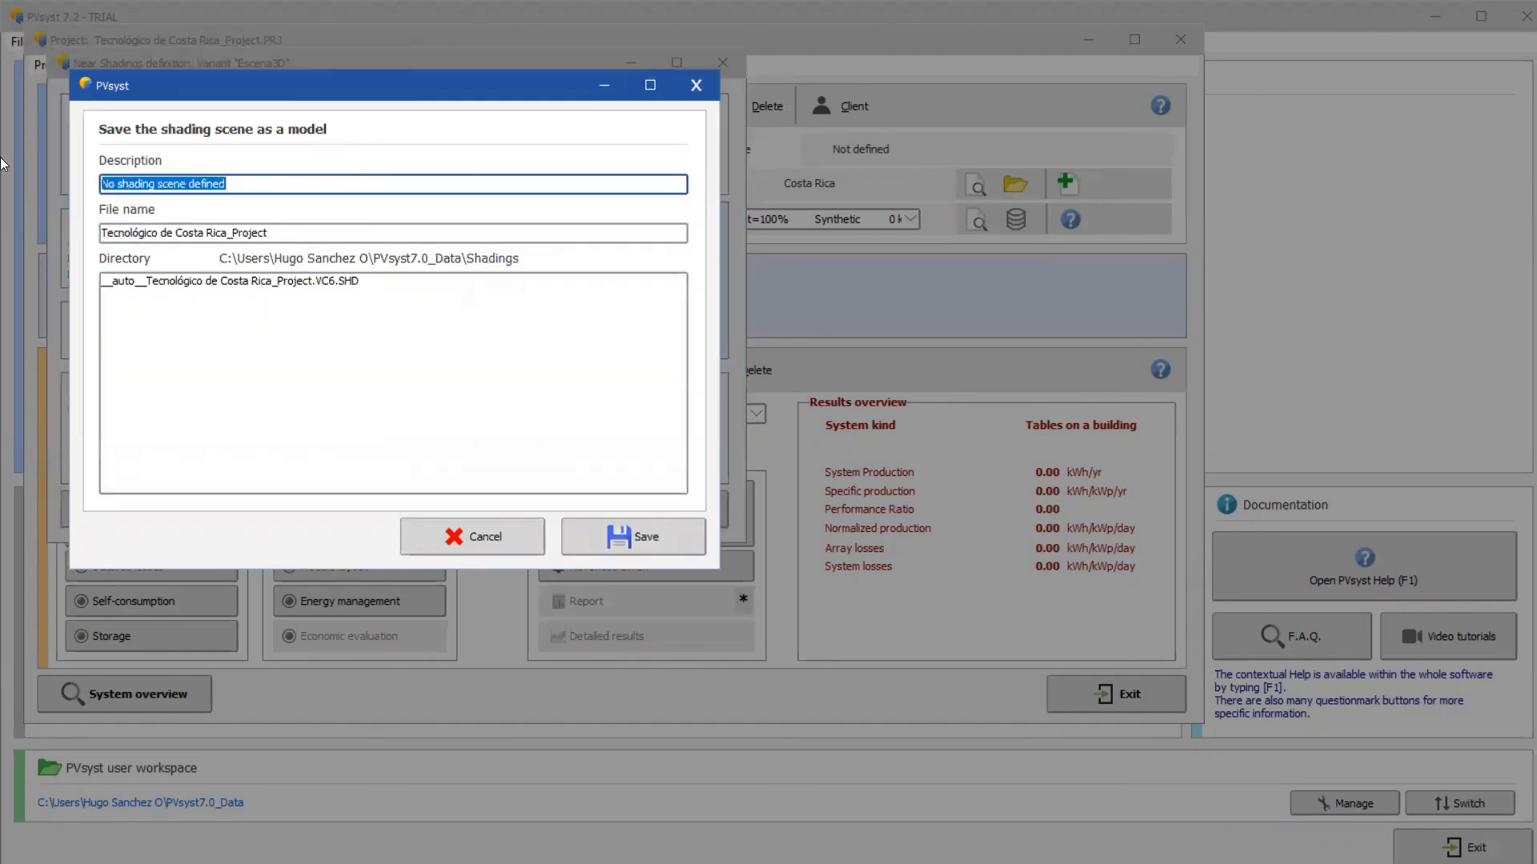
pyautogui.write('Esce')
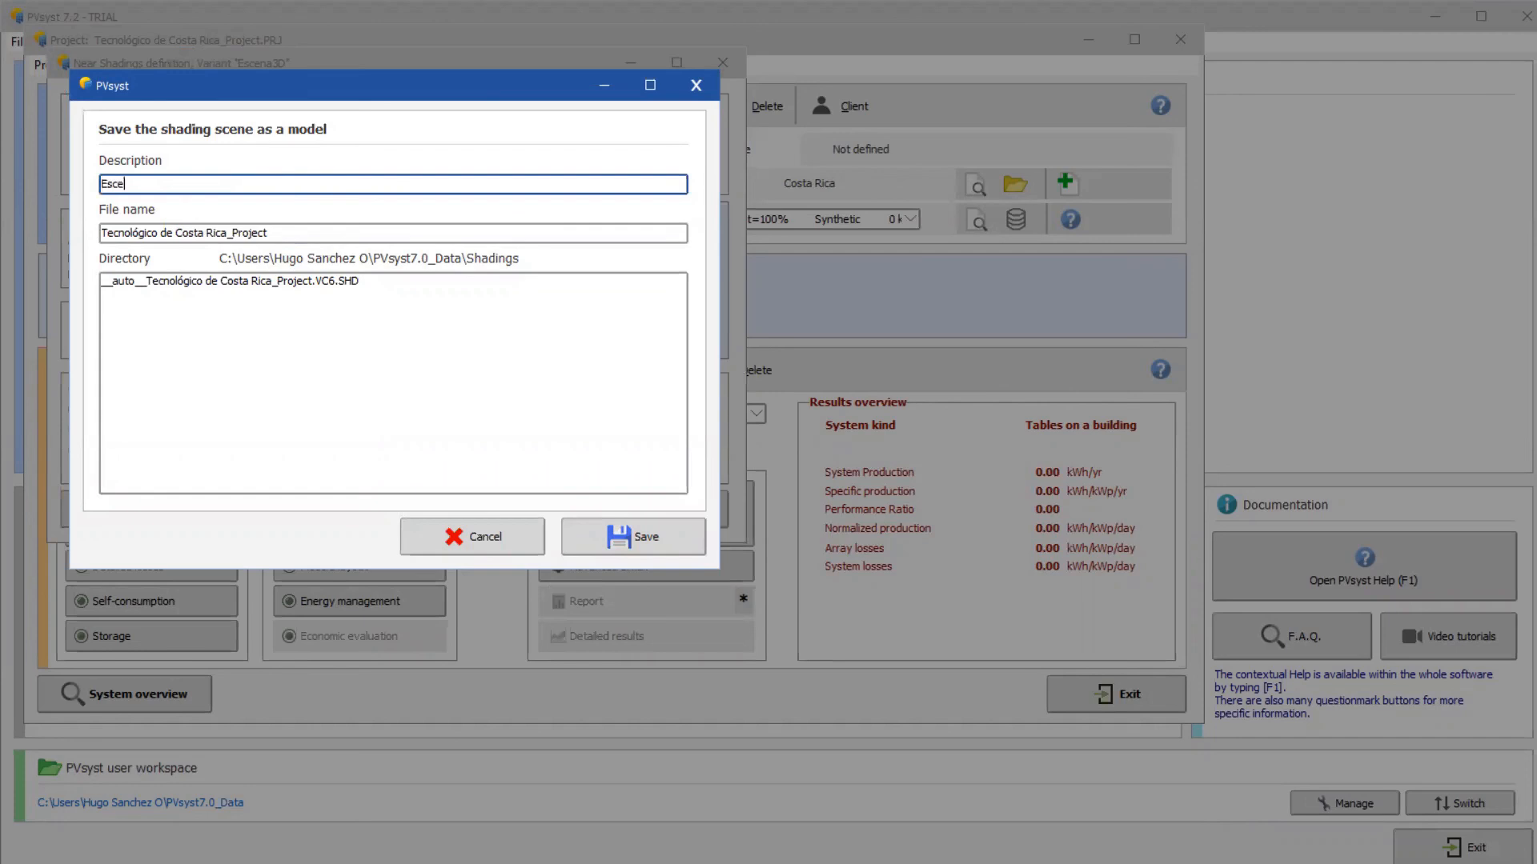
pyautogui.write('na3D Ejemplo')
pyautogui.click(626, 530)
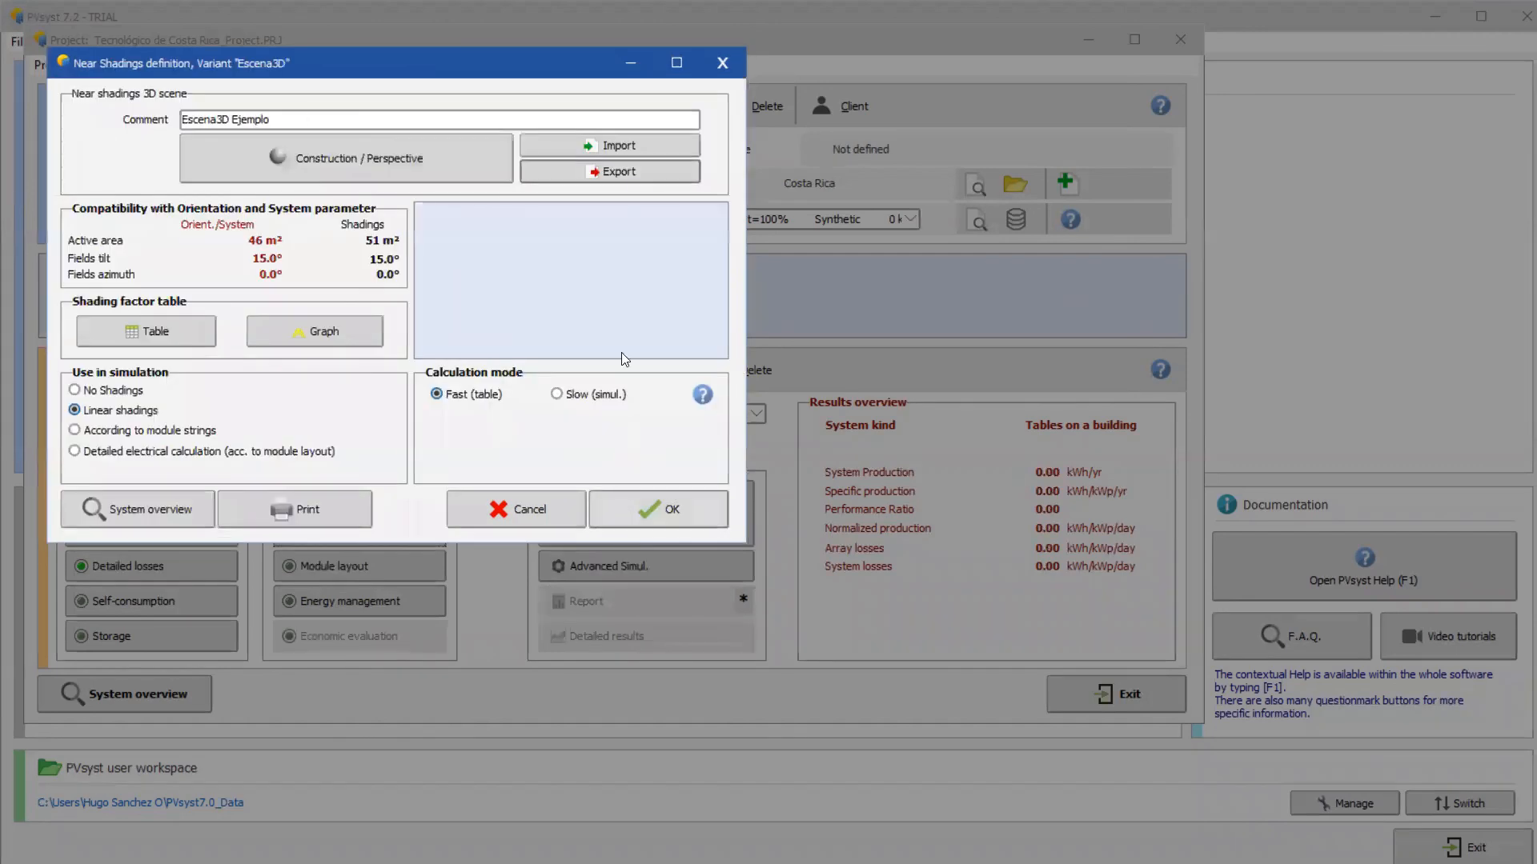
pyautogui.click(673, 515)
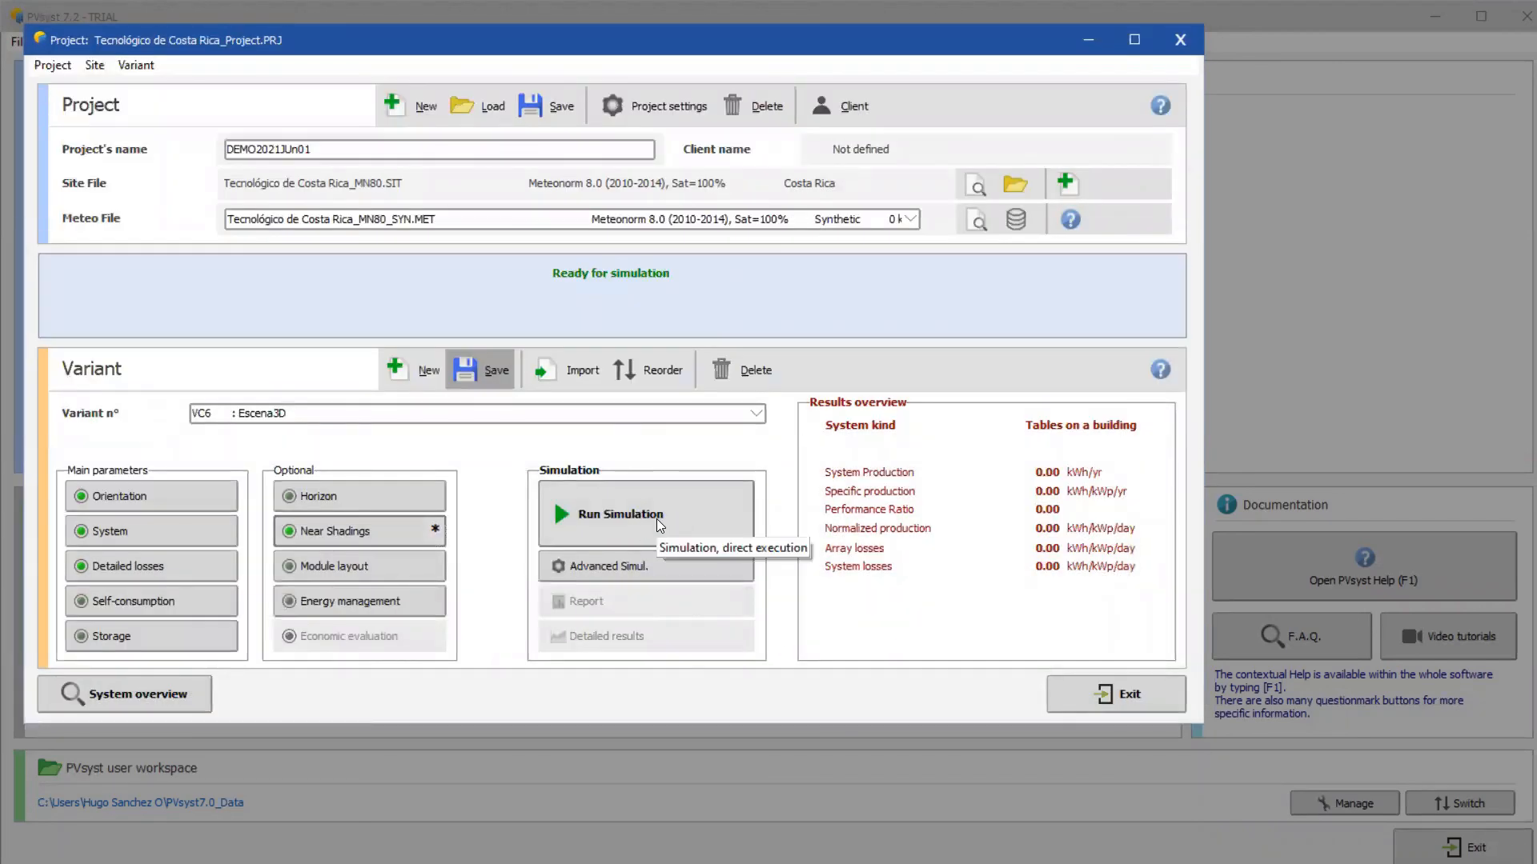
# - Run the simulation of variant Escena3D, save the variant under its existing name, and close the results
pyautogui.click(656, 519)
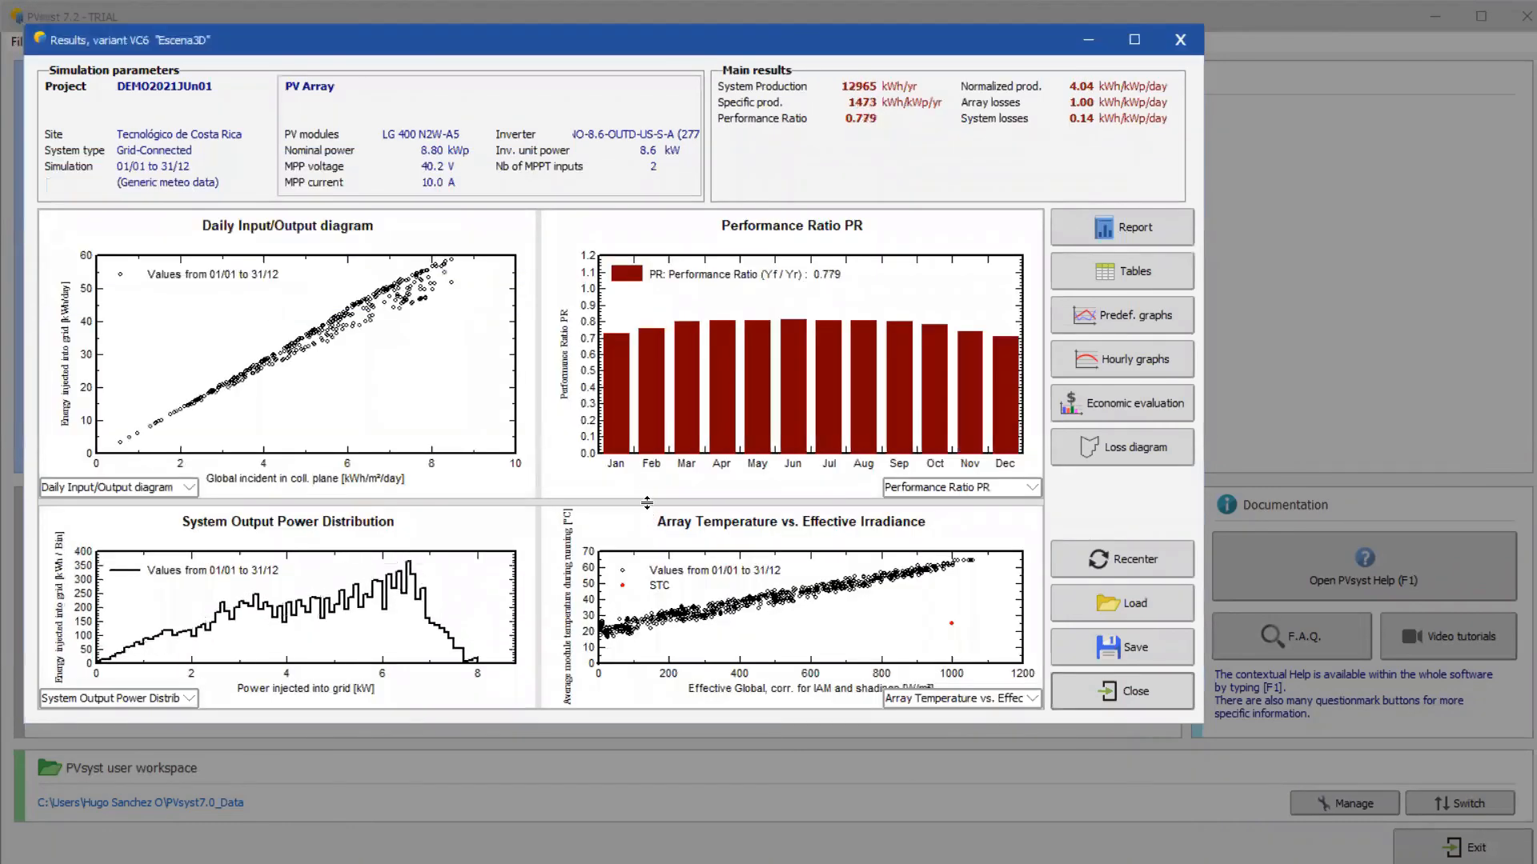
pyautogui.click(1096, 649)
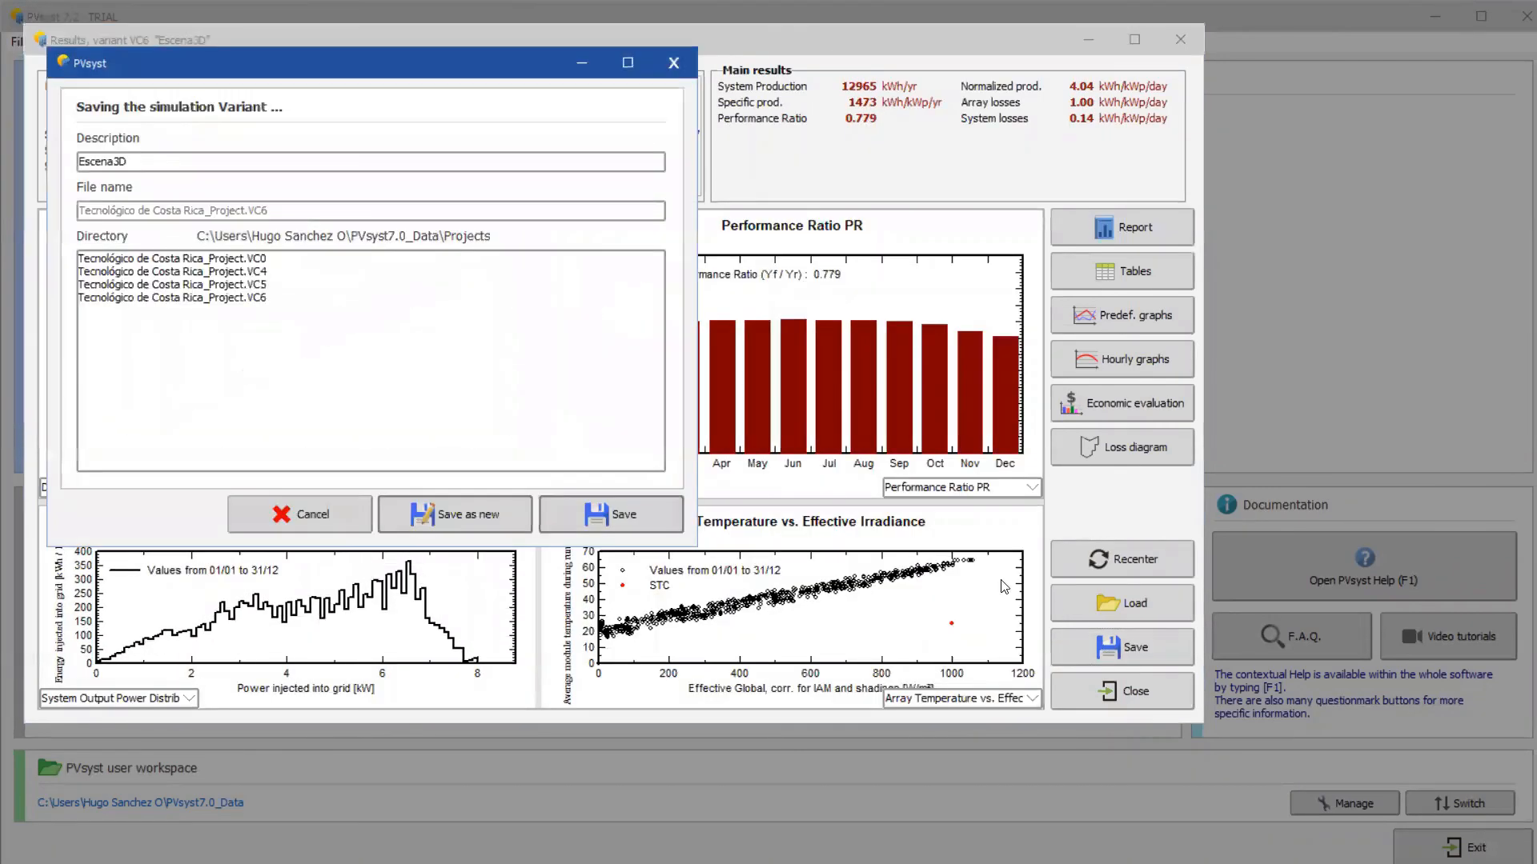
pyautogui.click(602, 514)
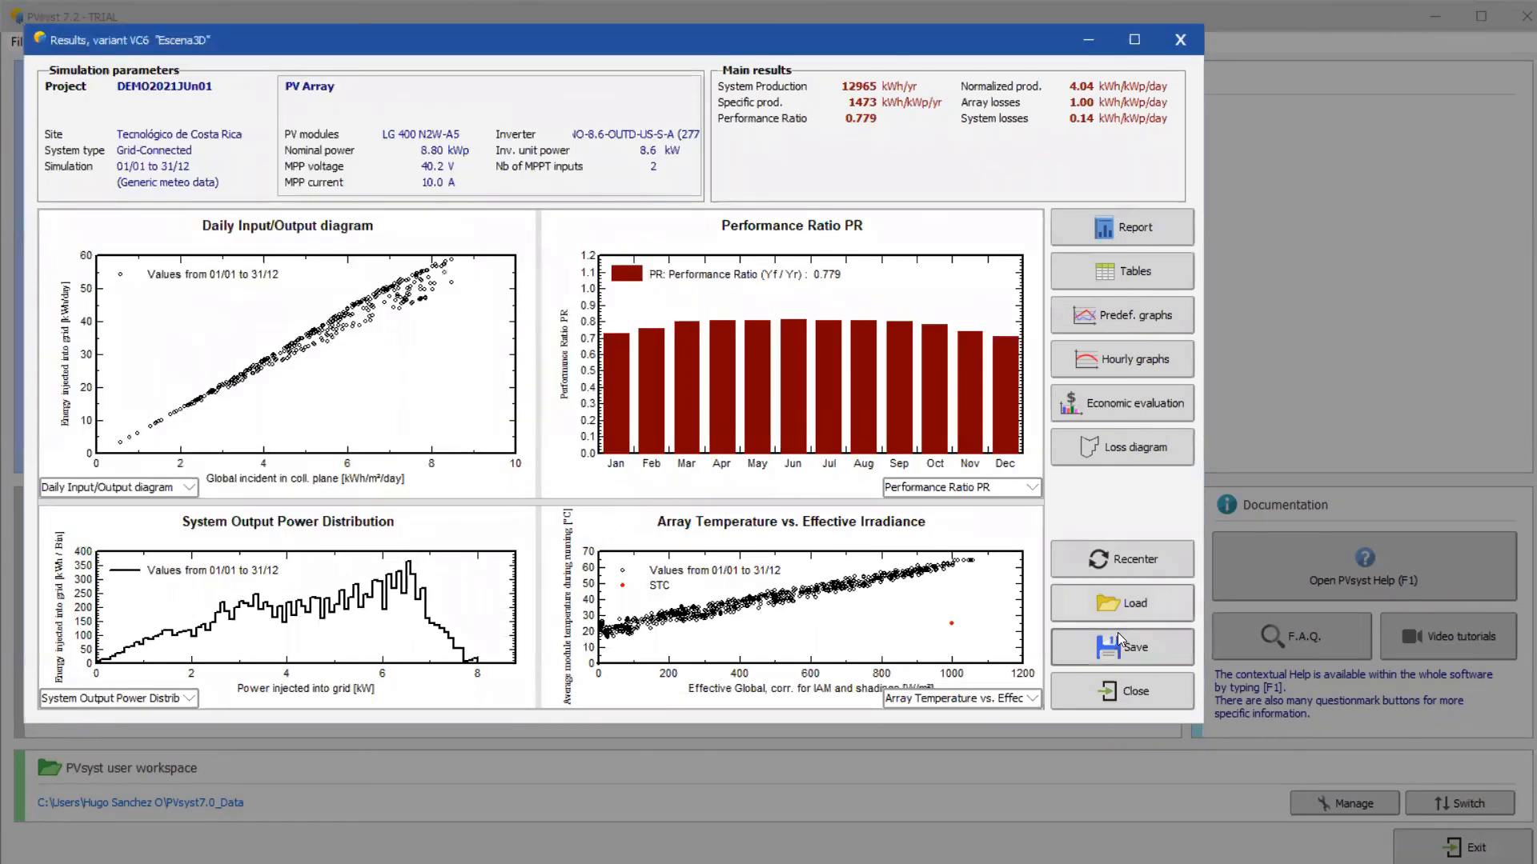
pyautogui.click(1128, 693)
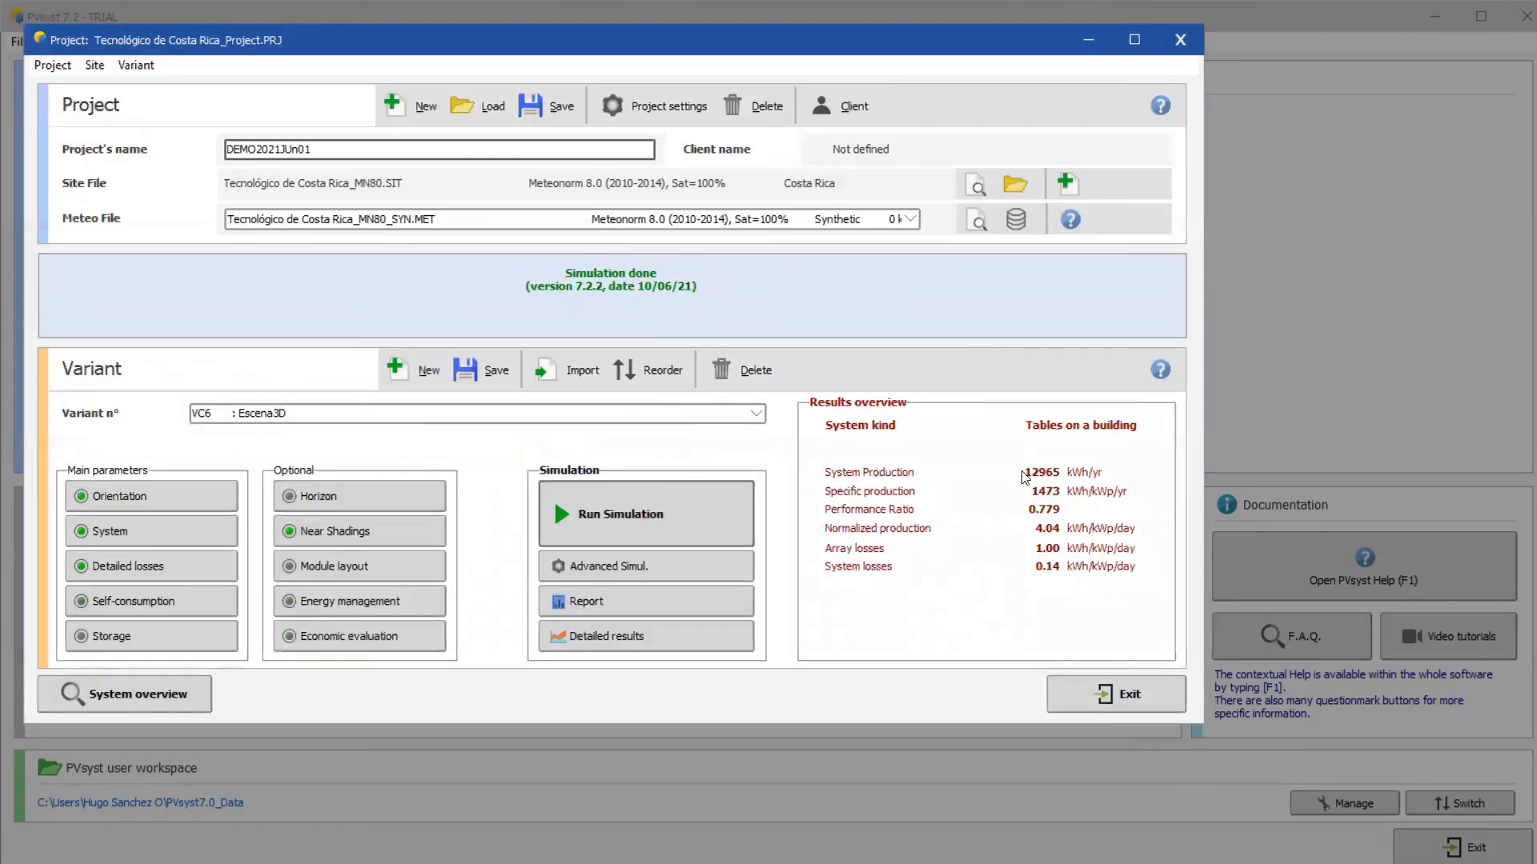